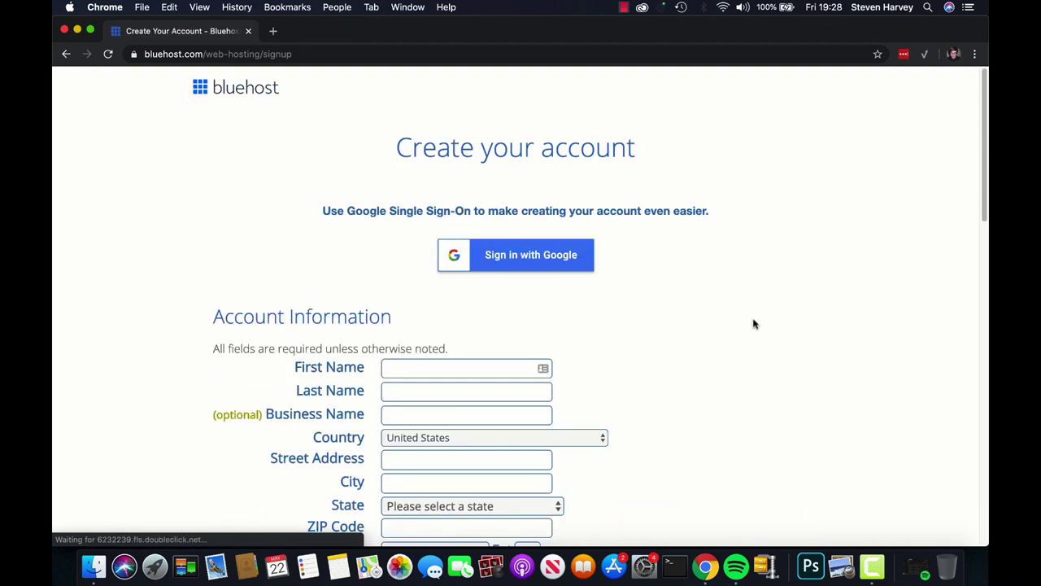
# Review the account information fields and the available Account Plan terms in the hosting signup form
pyautogui.scroll(-2, 754, 323)
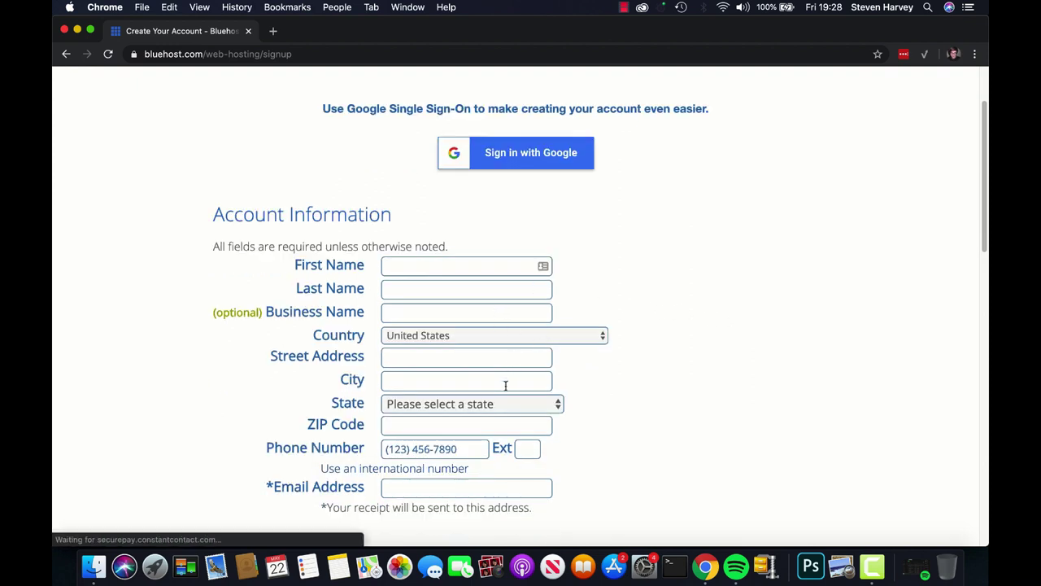
pyautogui.scroll(-1, 576, 446)
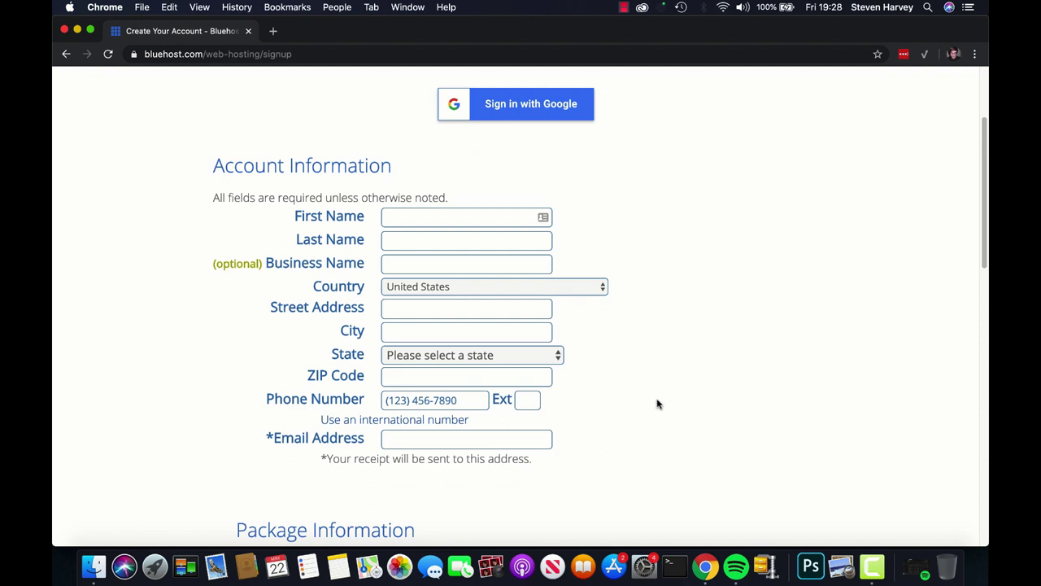
pyautogui.scroll(-5, 658, 402)
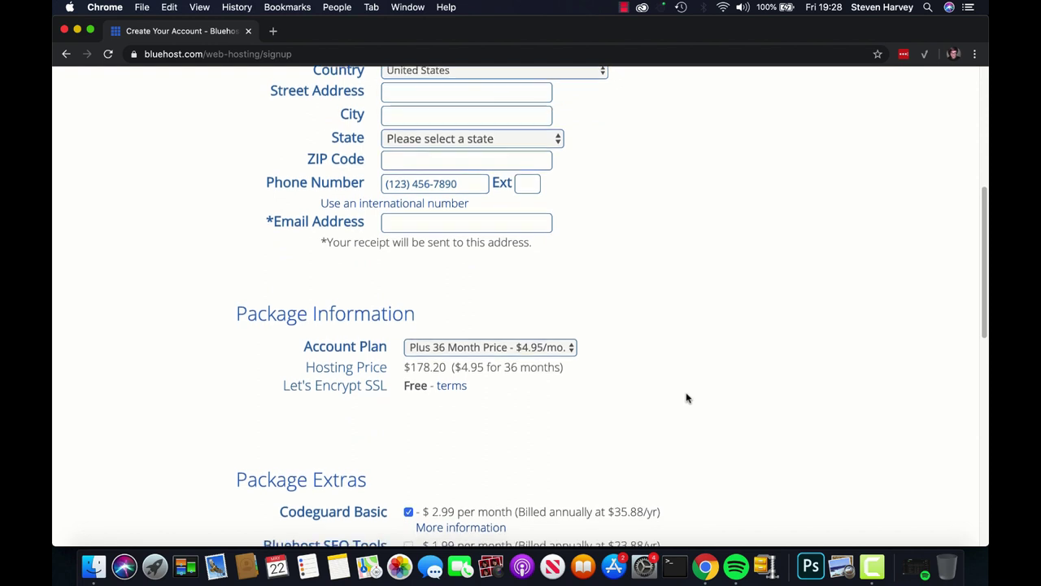
pyautogui.scroll(-3, 686, 391)
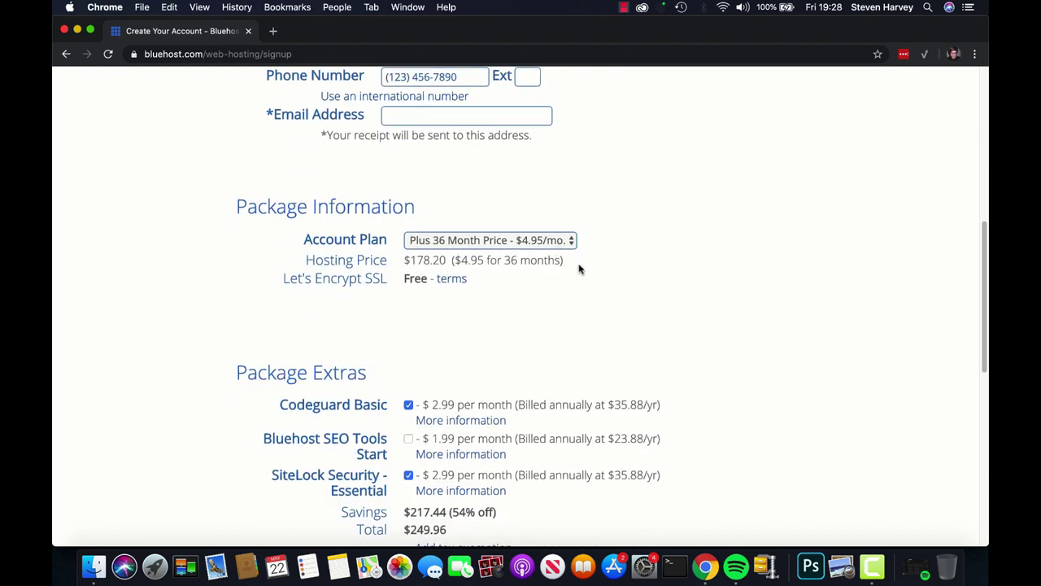
pyautogui.scroll(-1, 560, 236)
pyautogui.click(559, 226)
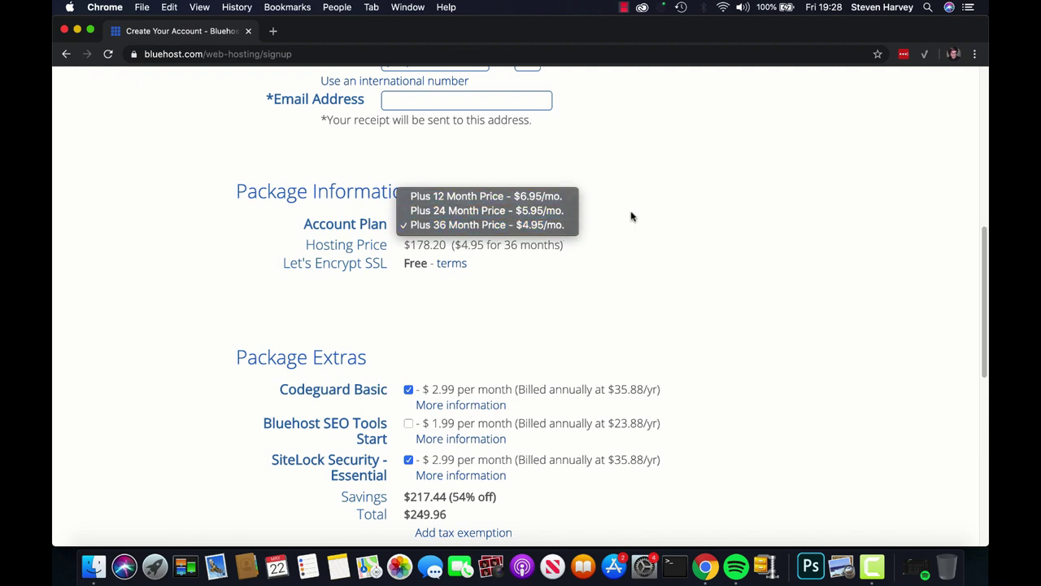
pyautogui.click(691, 226)
# Deselect the Codeguard Basic and SiteLock Security - Essential package extras and review the payment information section
pyautogui.scroll(-4, 671, 235)
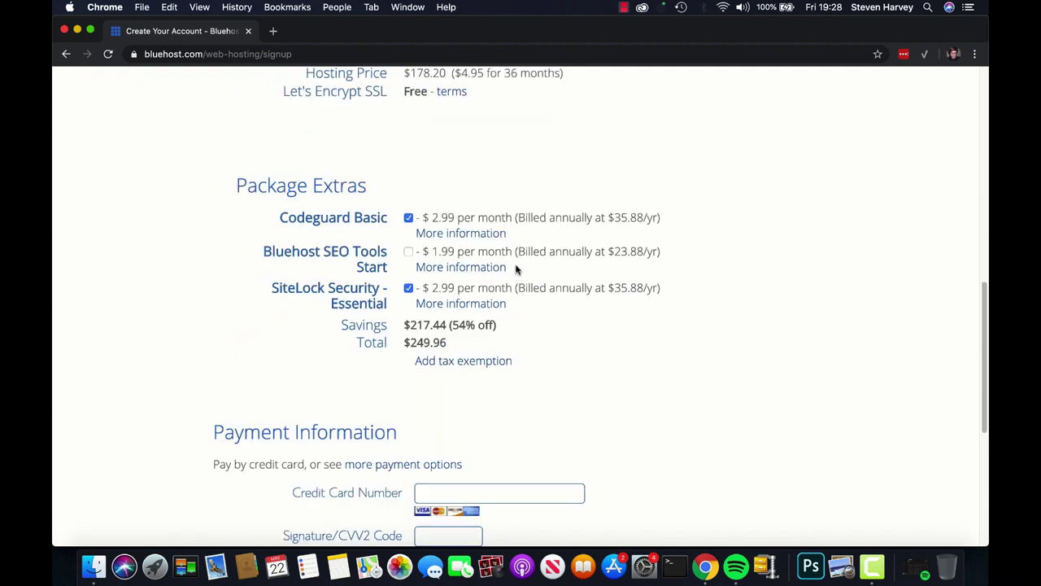
pyautogui.click(409, 218)
pyautogui.click(408, 288)
pyautogui.scroll(-5, 659, 355)
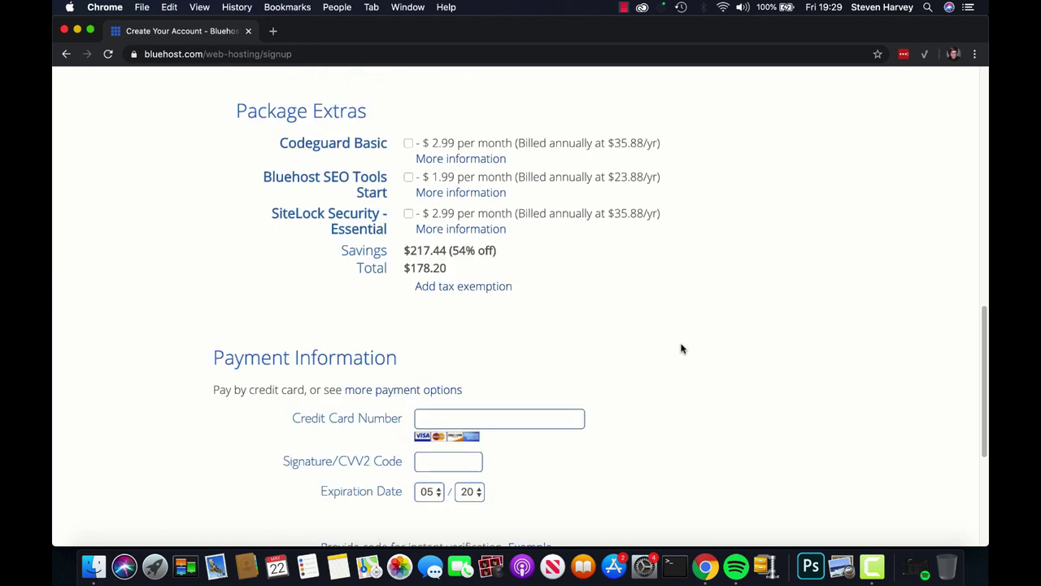
pyautogui.scroll(-2, 690, 355)
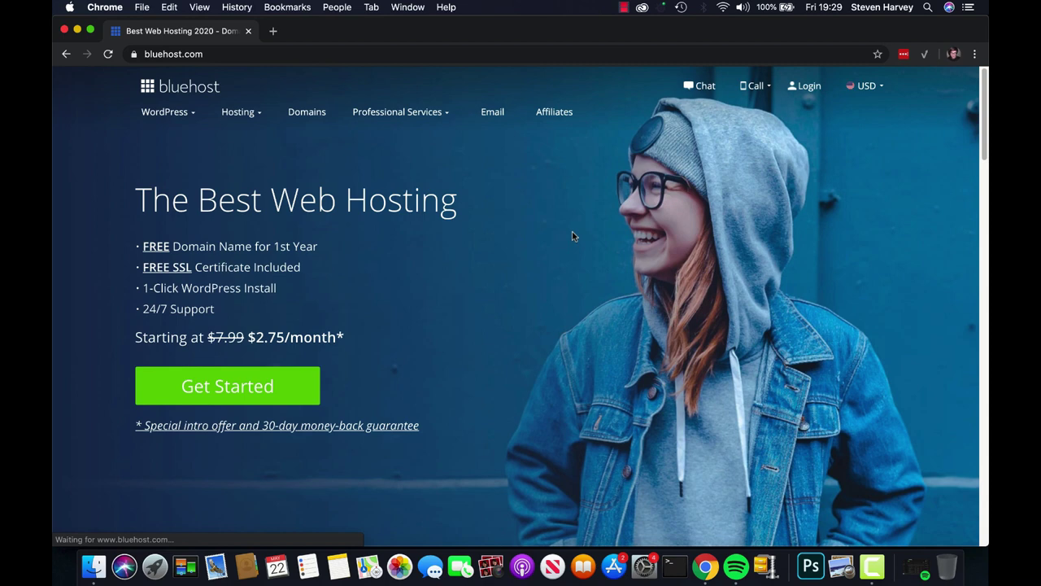
# Go to the account login and start adding a new site from the portal's home page
pyautogui.click(806, 87)
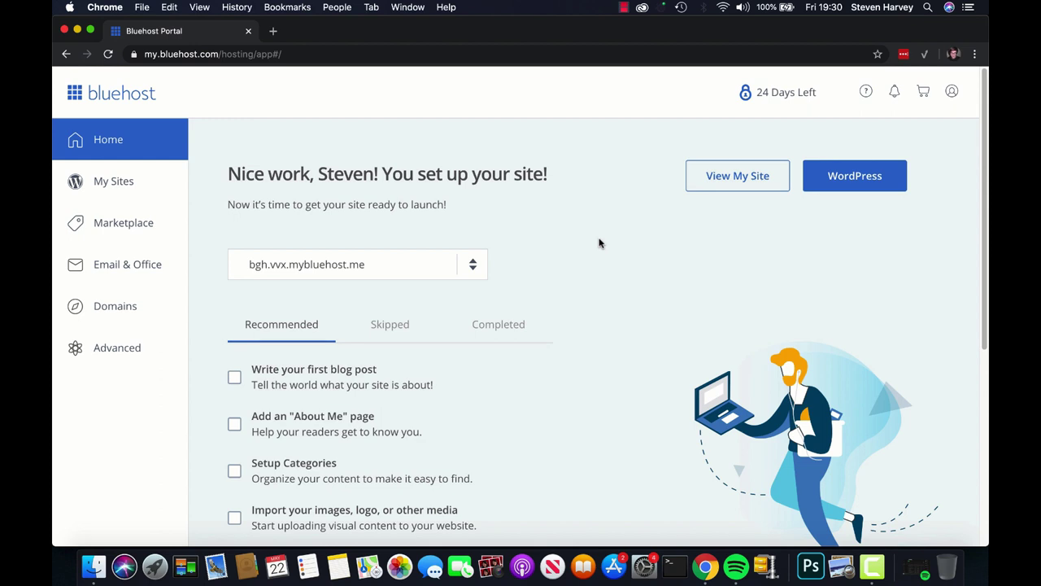
pyautogui.click(440, 280)
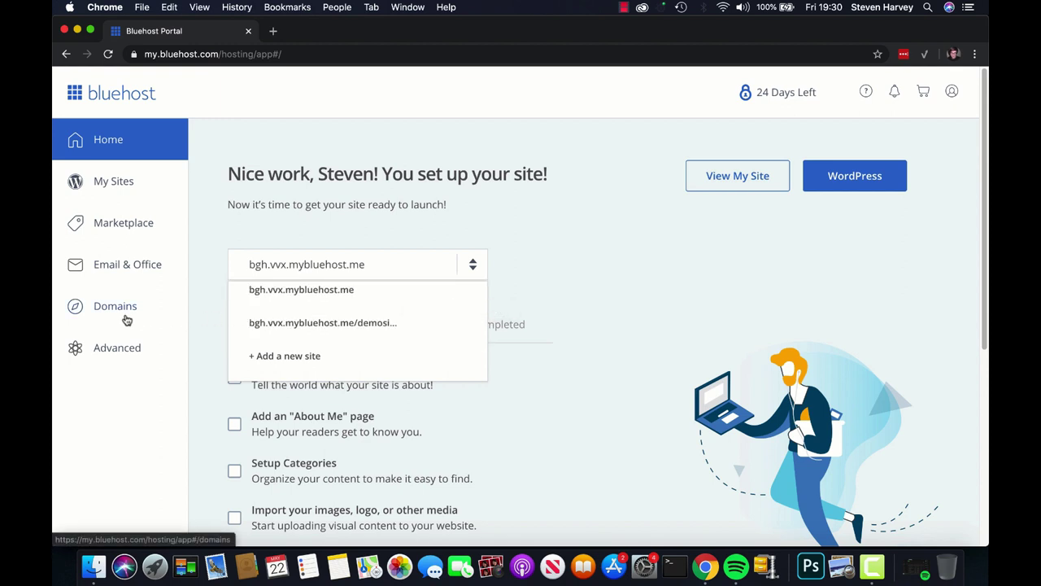
pyautogui.click(586, 234)
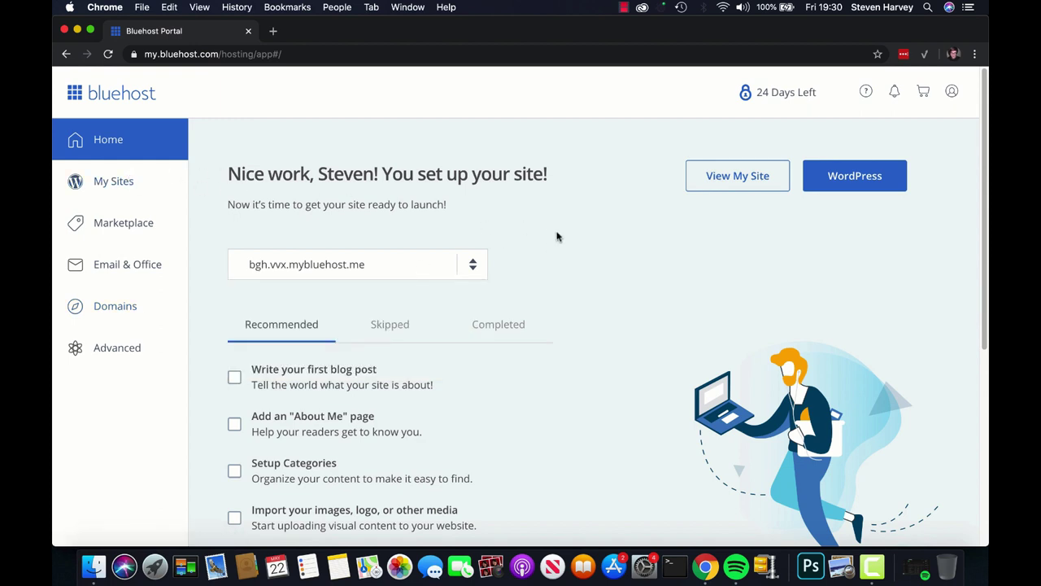
pyautogui.click(402, 273)
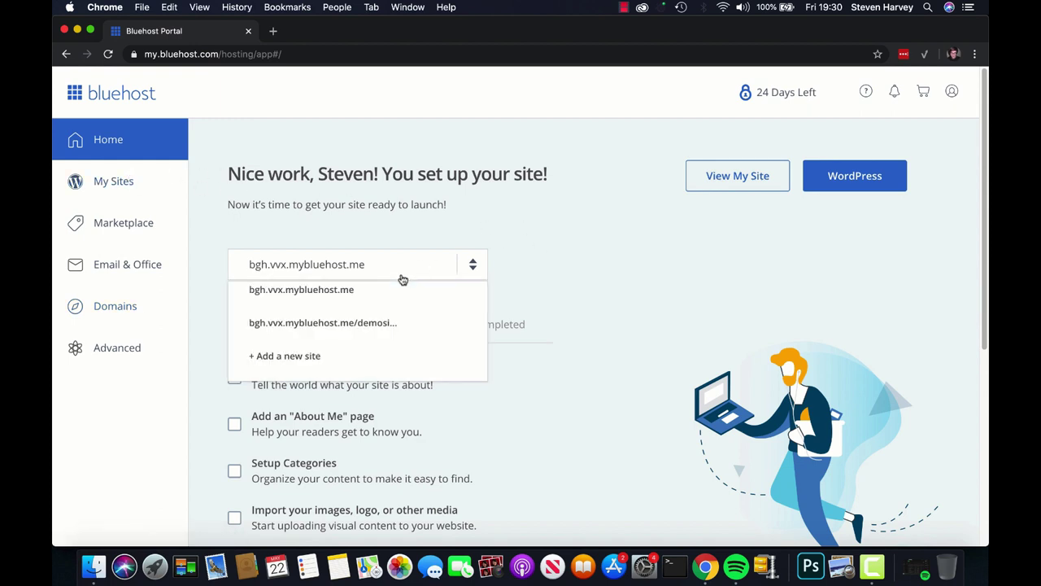
pyautogui.click(307, 367)
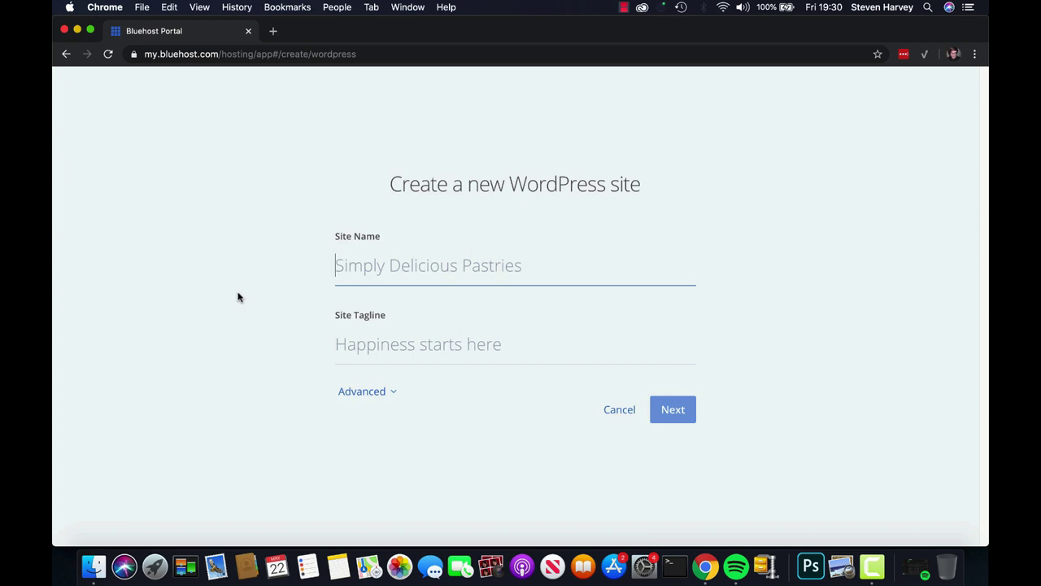
# Name the new WordPress site "Fishmania Blog"
pyautogui.write('Fiash')
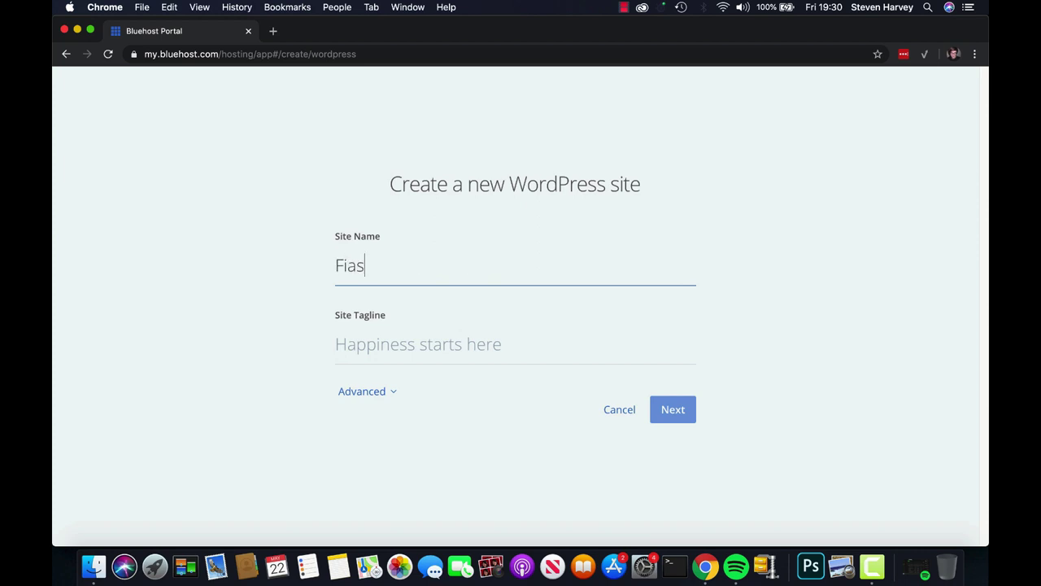
pyautogui.press('BackSpace')
pyautogui.press('BackSpace')
pyautogui.press('BackSpace')
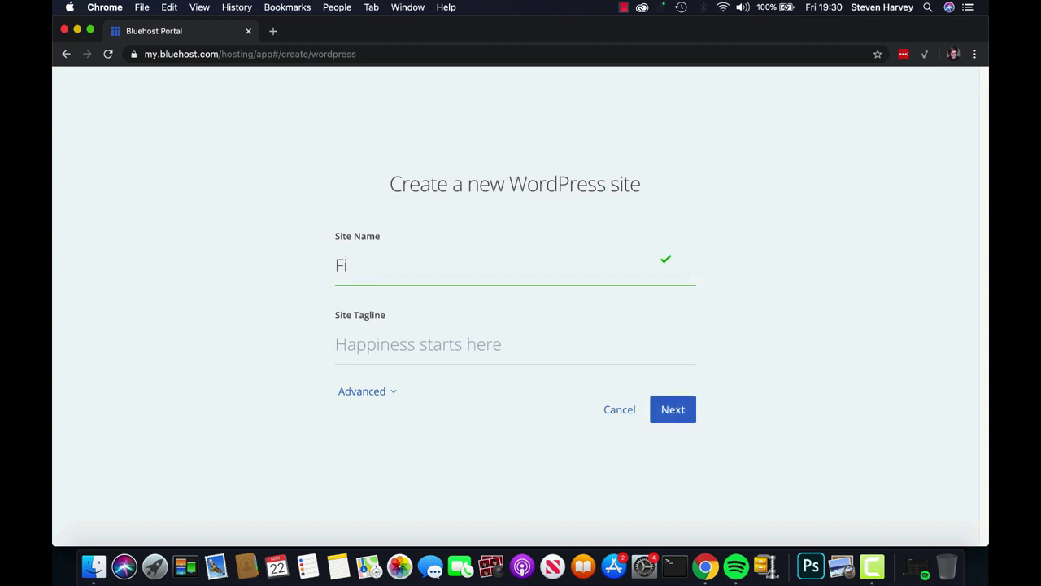
pyautogui.write('shmania Blog')
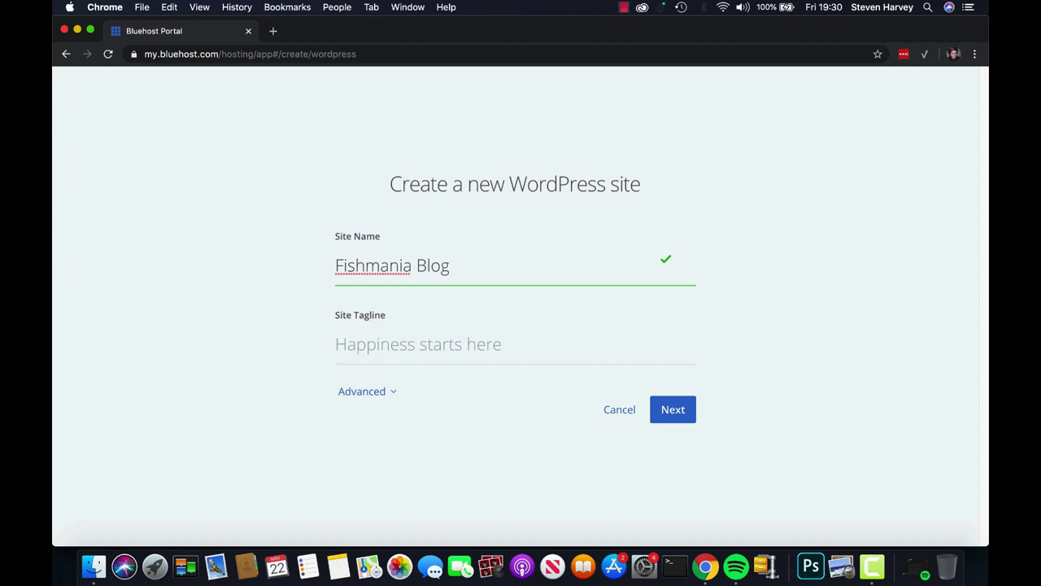
# Set the site tagline to "Probably The Best Fishing Blog In The World" and continue to the domain choice
pyautogui.click(415, 338)
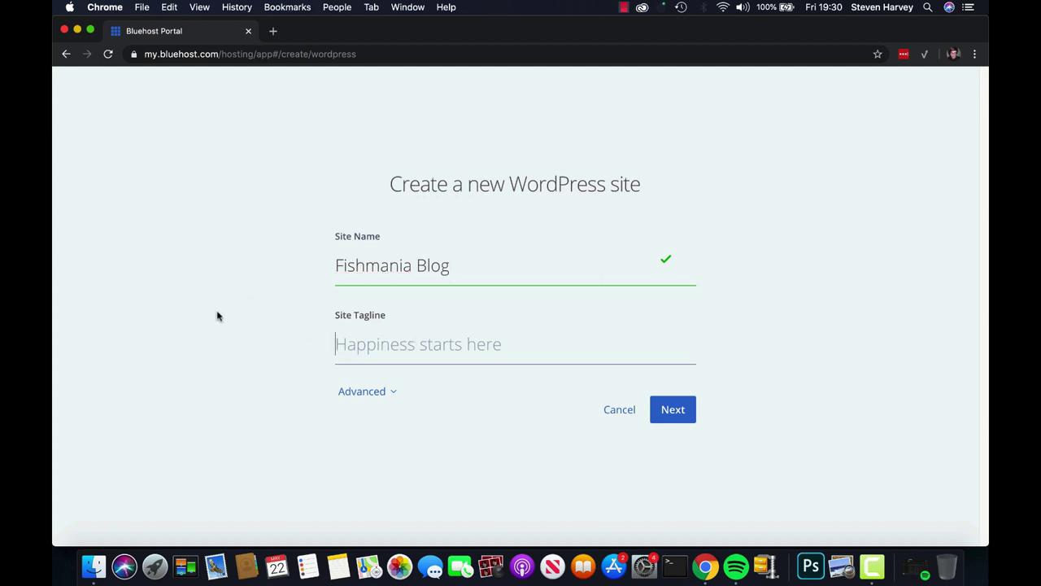
pyautogui.write('Probably The B')
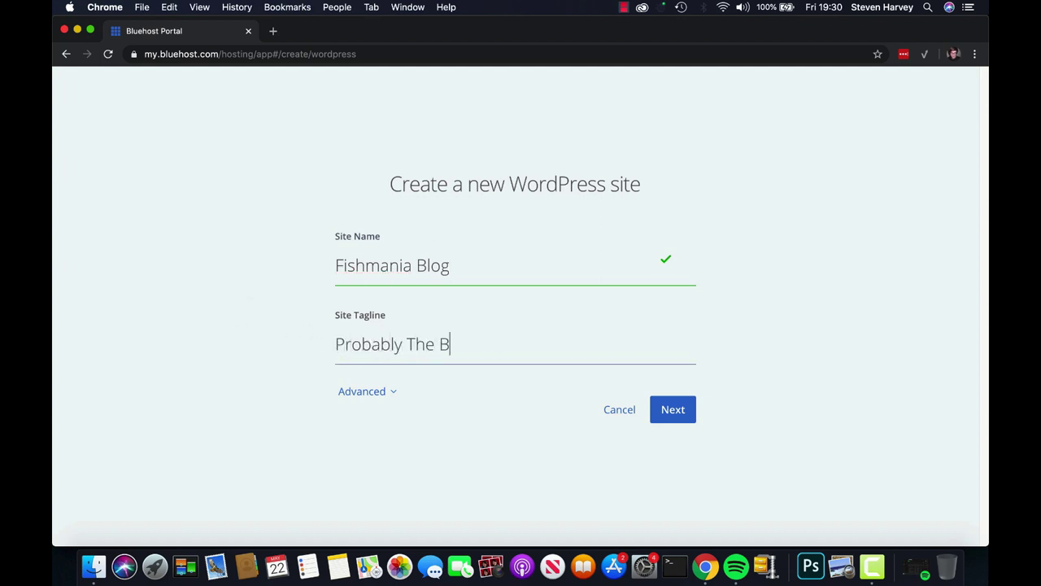
pyautogui.write('est Fishing Blog')
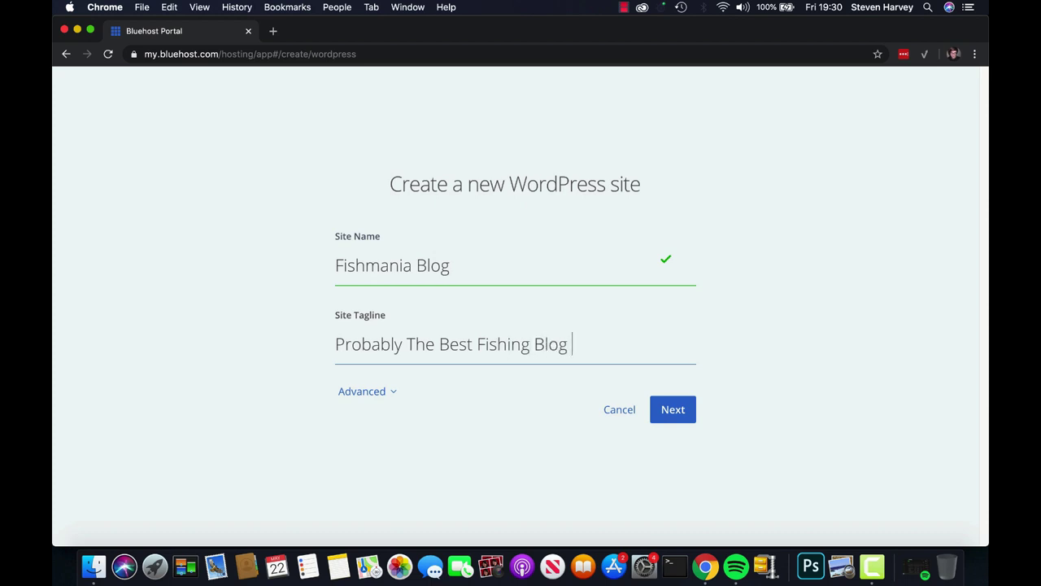
pyautogui.write(' In The World')
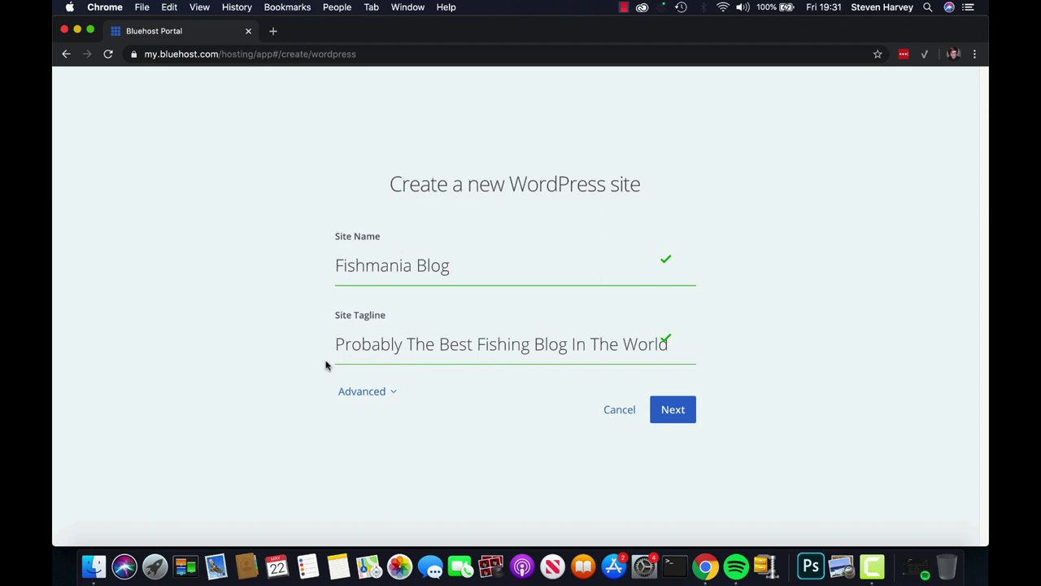
pyautogui.click(675, 409)
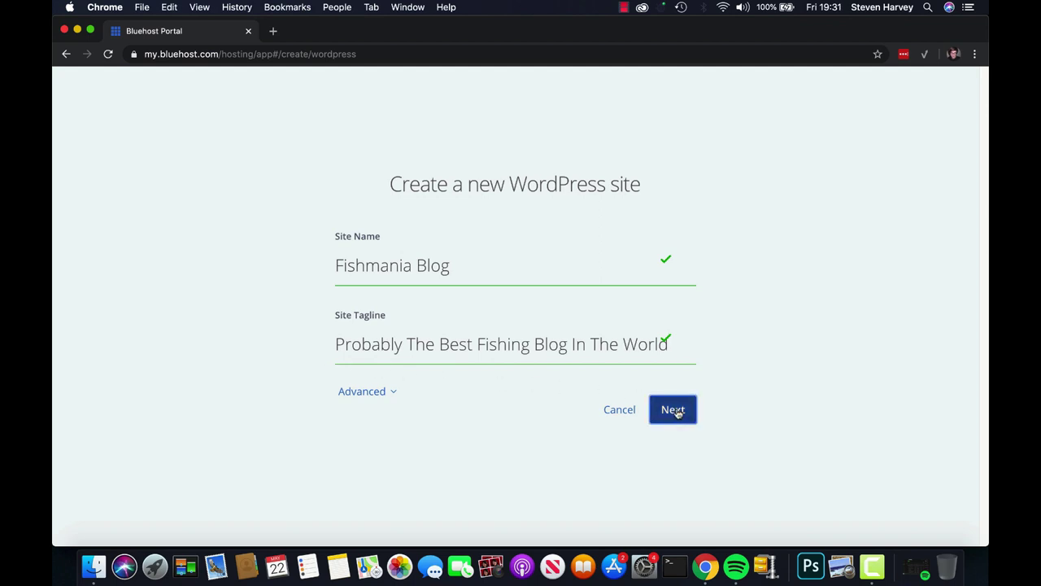
# Keep bgh.vvx.mybluehost.me as the site's domain and set its directory to /example
pyautogui.scroll(-1, 774, 333)
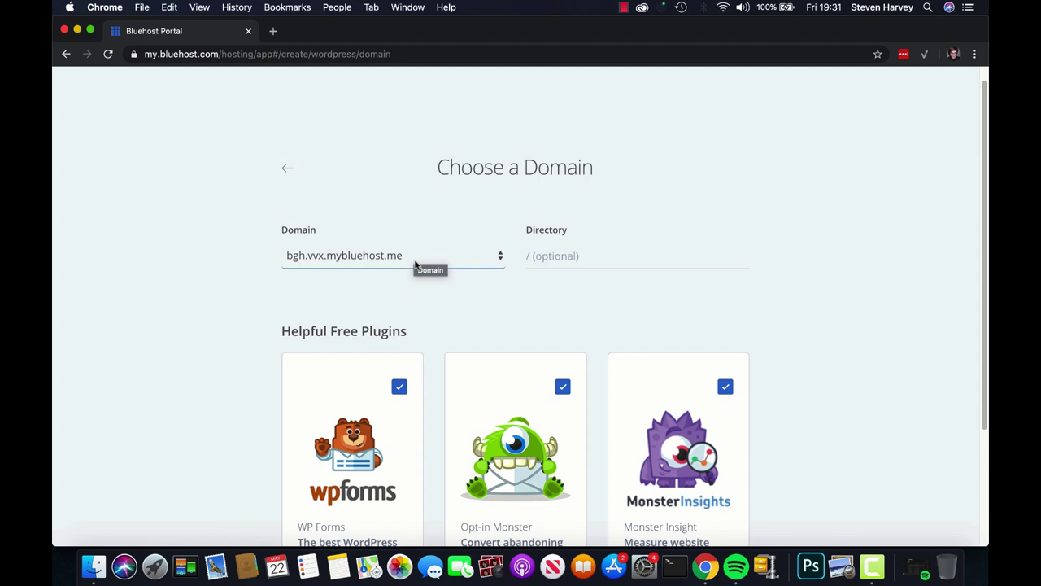
pyautogui.click(453, 268)
pyautogui.click(512, 307)
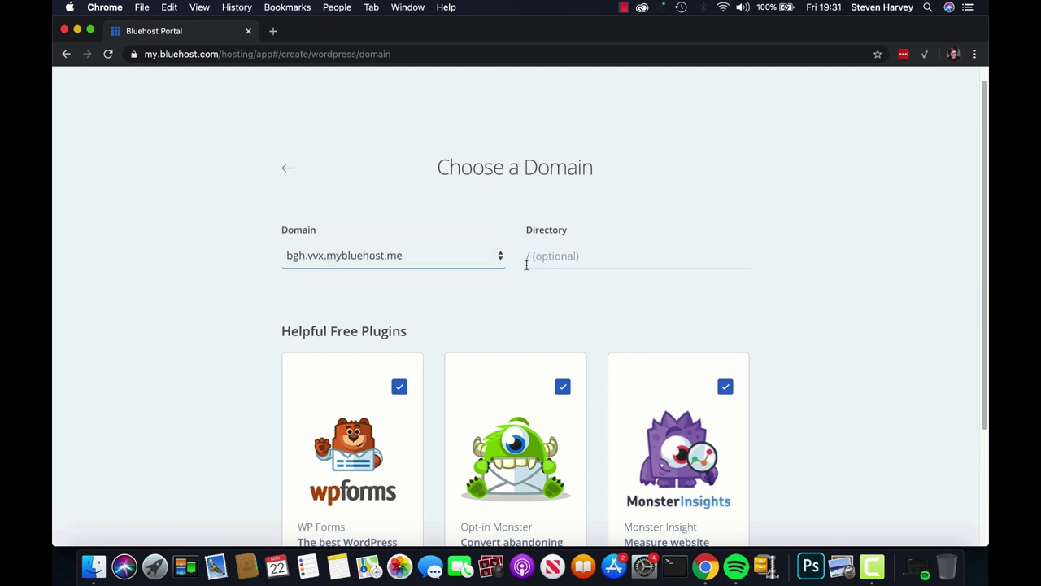
pyautogui.click(547, 261)
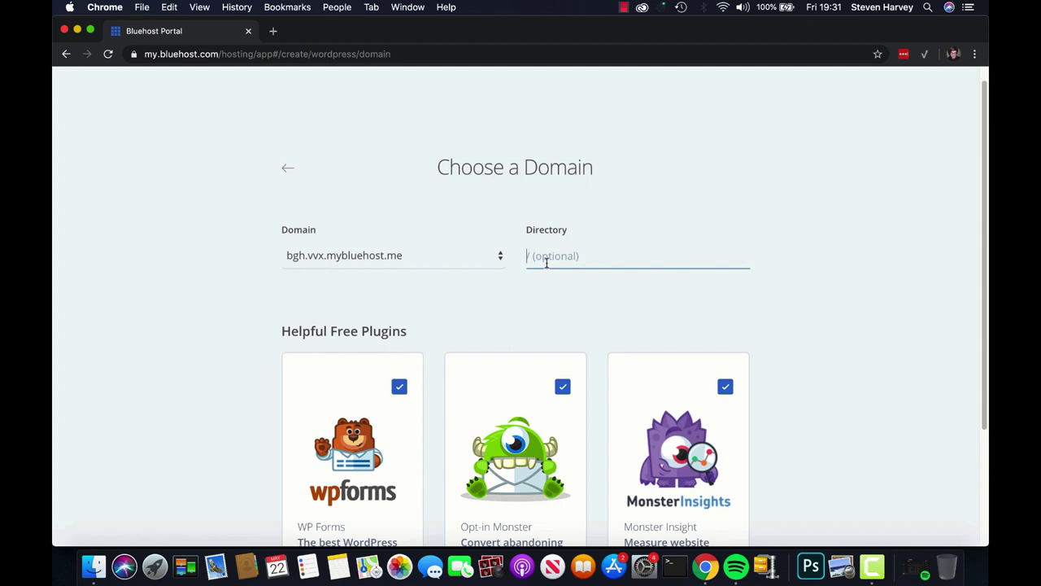
pyautogui.write('/example')
# Deselect the WP Forms, Opt-in Monster and Monster Insight plugins and proceed with creating the site
pyautogui.scroll(-2, 724, 309)
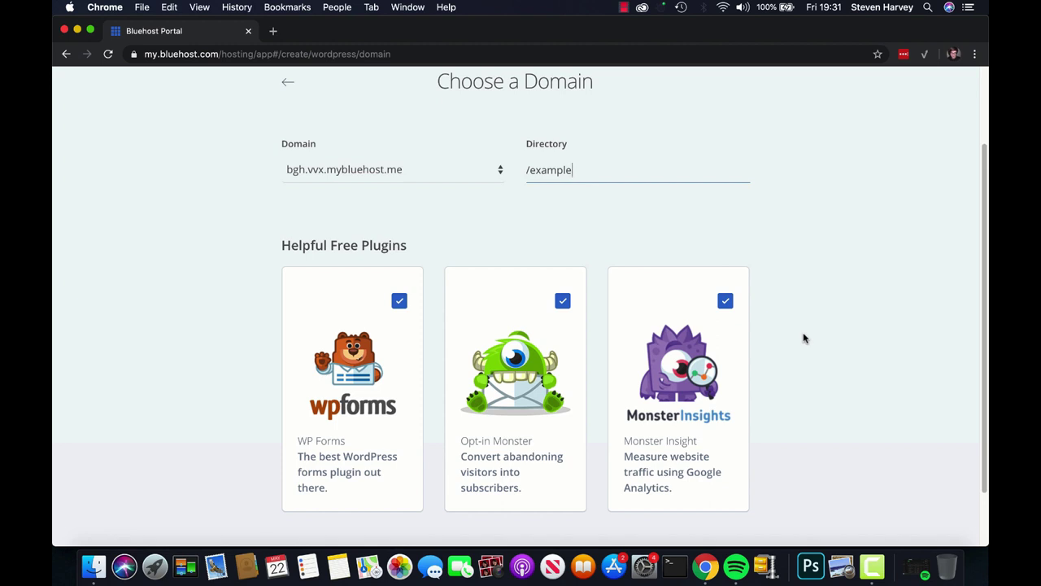
pyautogui.click(399, 303)
pyautogui.click(563, 302)
pyautogui.click(725, 301)
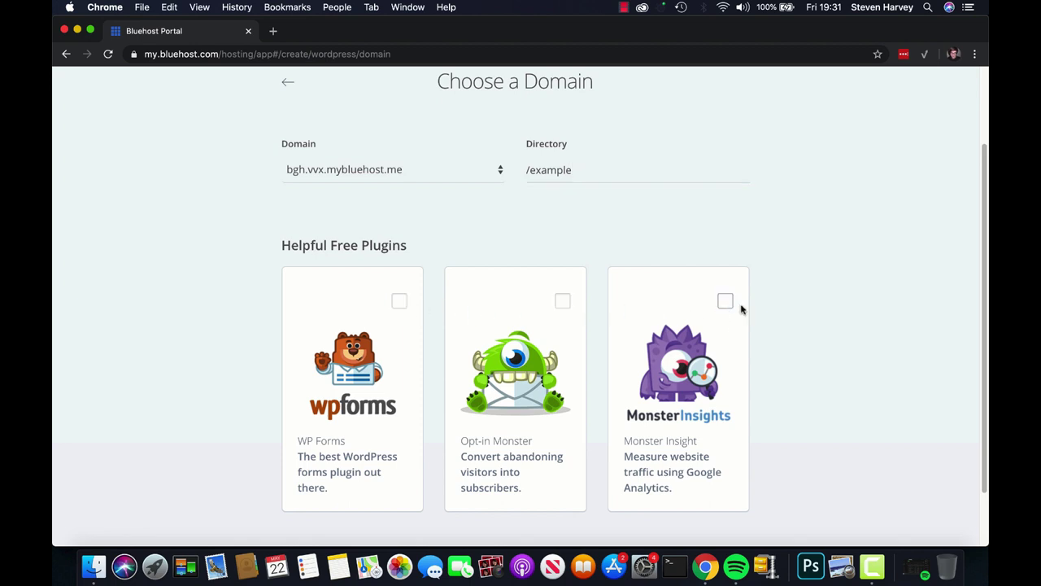
pyautogui.scroll(3, 876, 314)
pyautogui.scroll(-3, 881, 318)
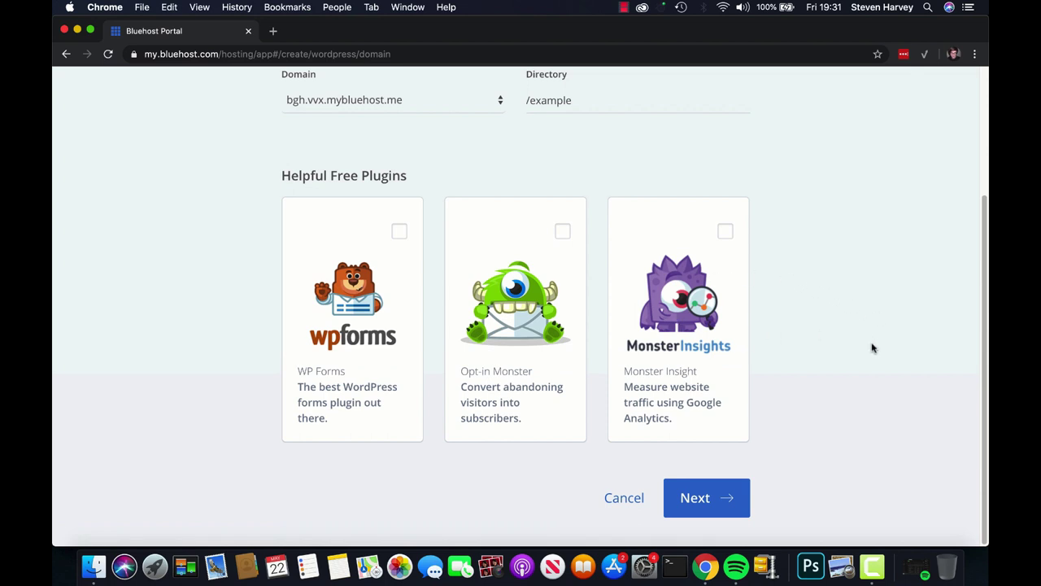
pyautogui.click(708, 499)
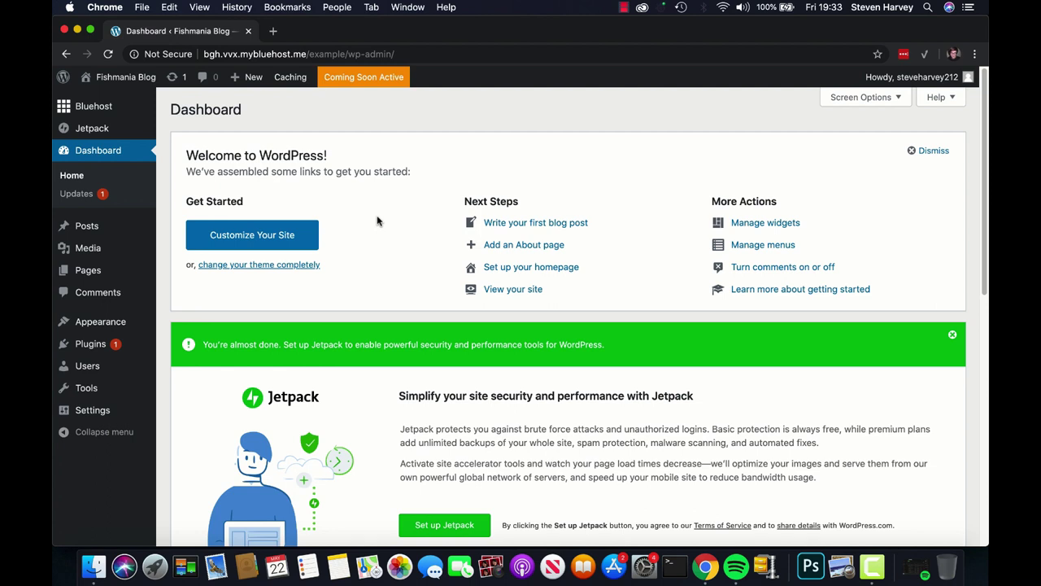
# Examine the new site's WordPress dashboard widgets and the admin sections such as Posts, Pages, Plugins, Tools and Settings
pyautogui.scroll(-5, 669, 321)
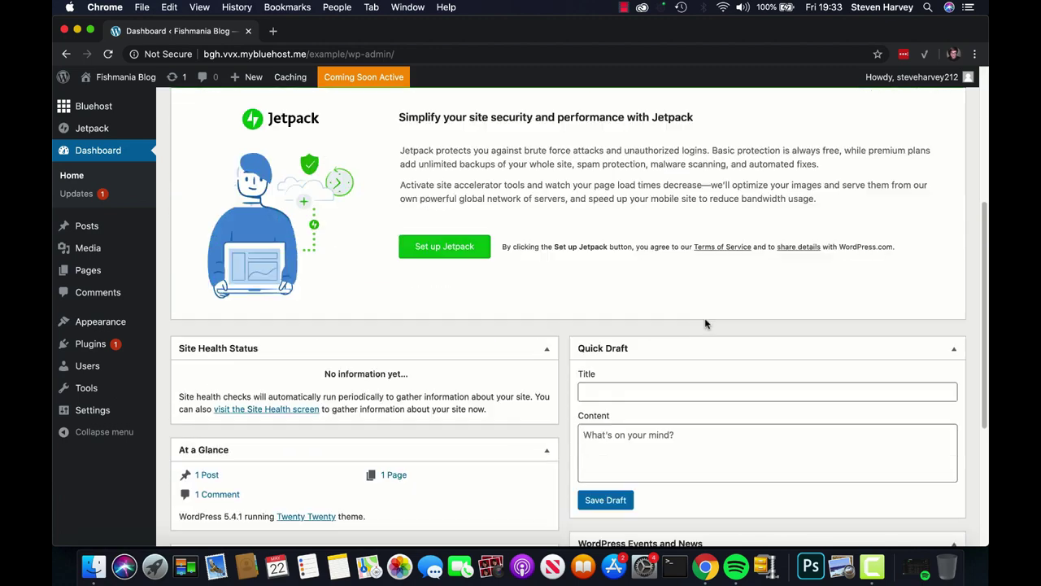
pyautogui.scroll(-3, 705, 324)
pyautogui.scroll(3, 722, 317)
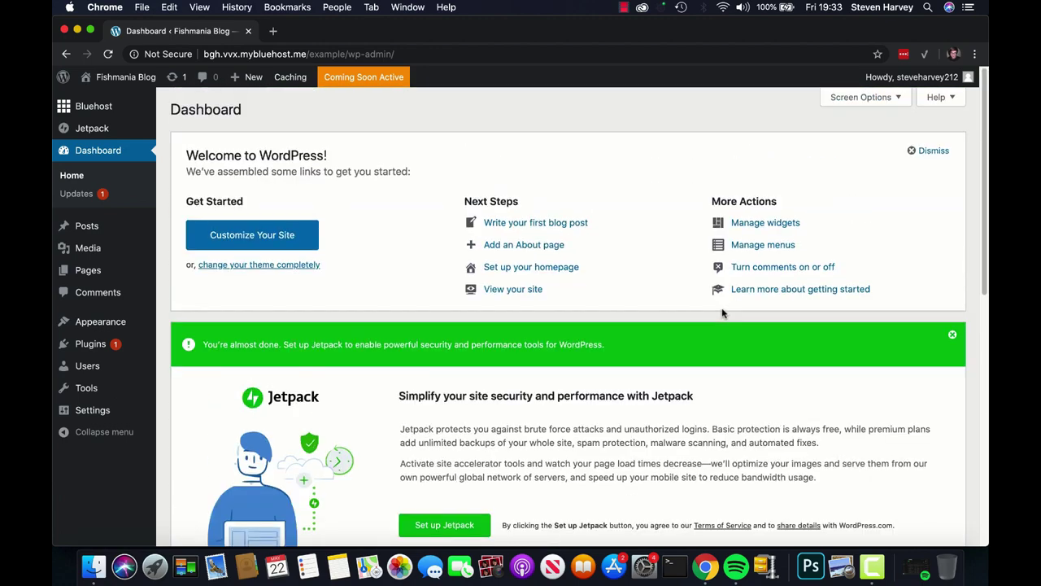
pyautogui.scroll(-2, 722, 313)
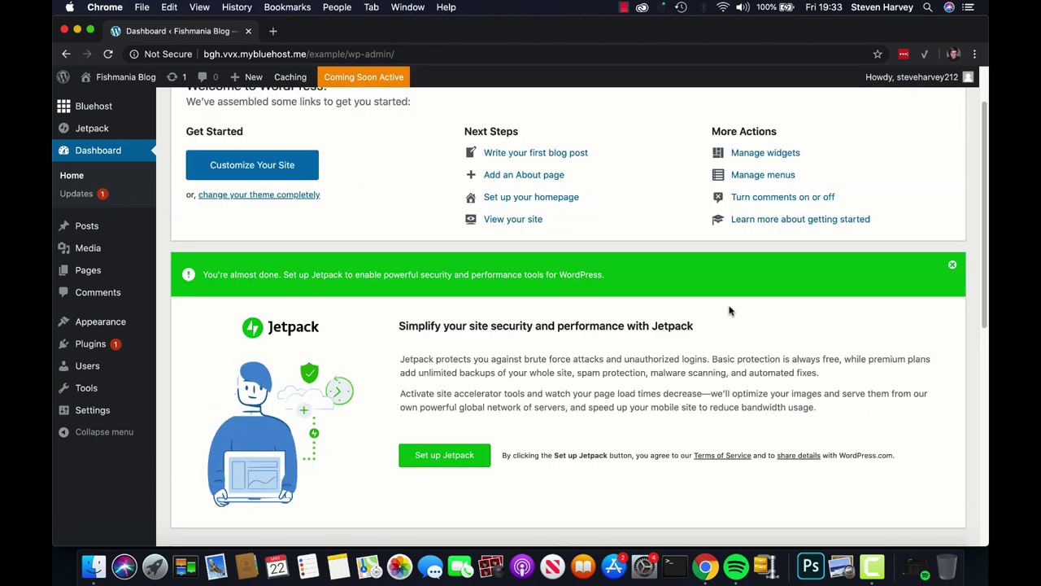
pyautogui.scroll(-10, 730, 311)
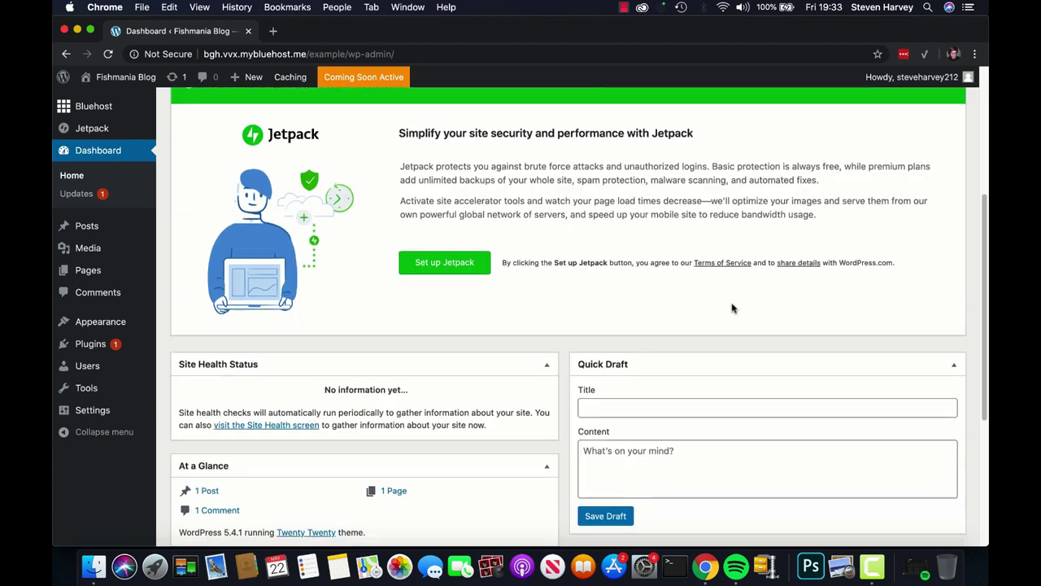
pyautogui.scroll(10, 733, 302)
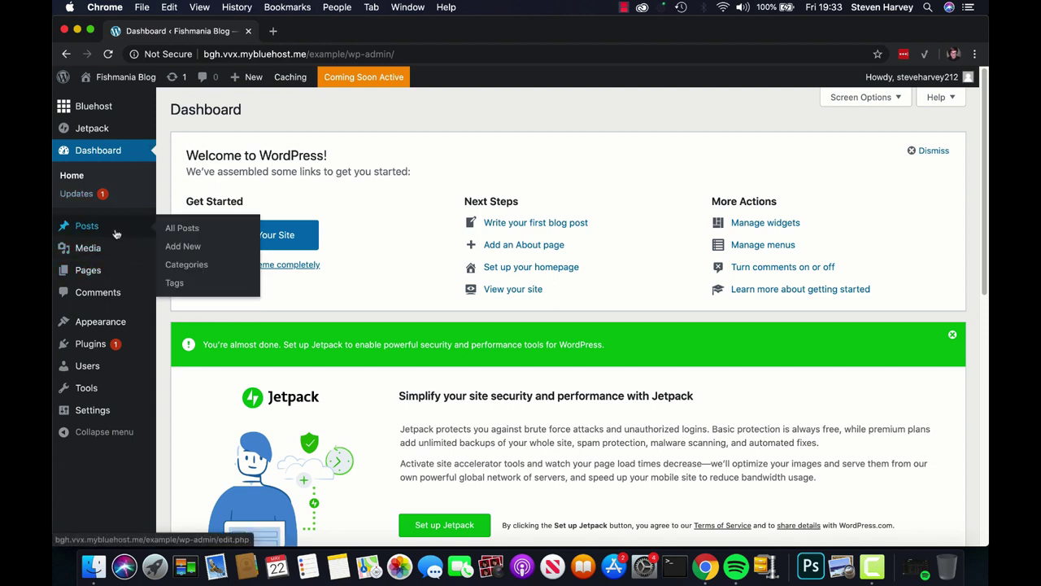
pyautogui.moveTo(116, 275)
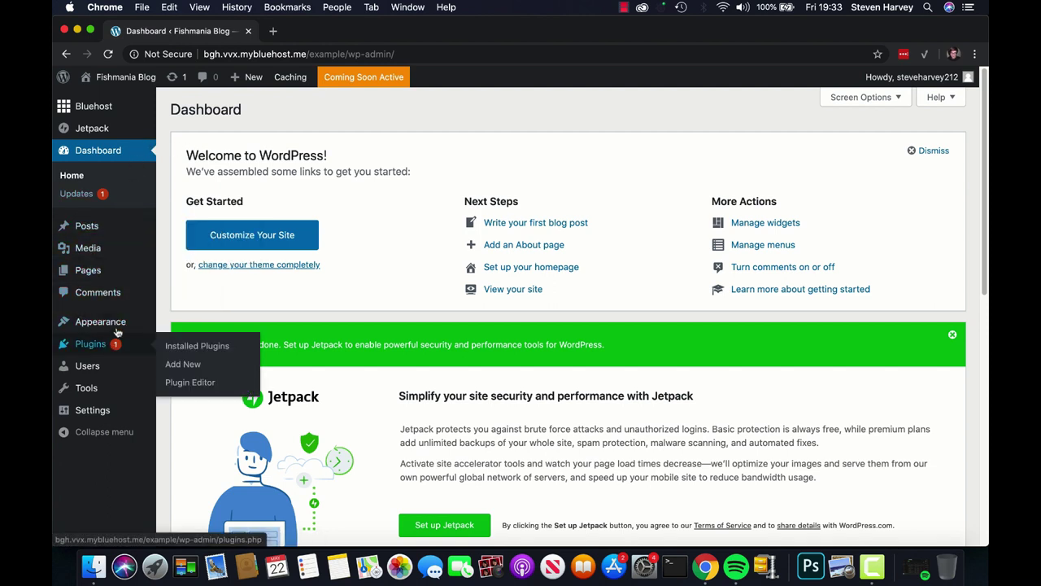
pyautogui.moveTo(111, 383)
pyautogui.moveTo(109, 419)
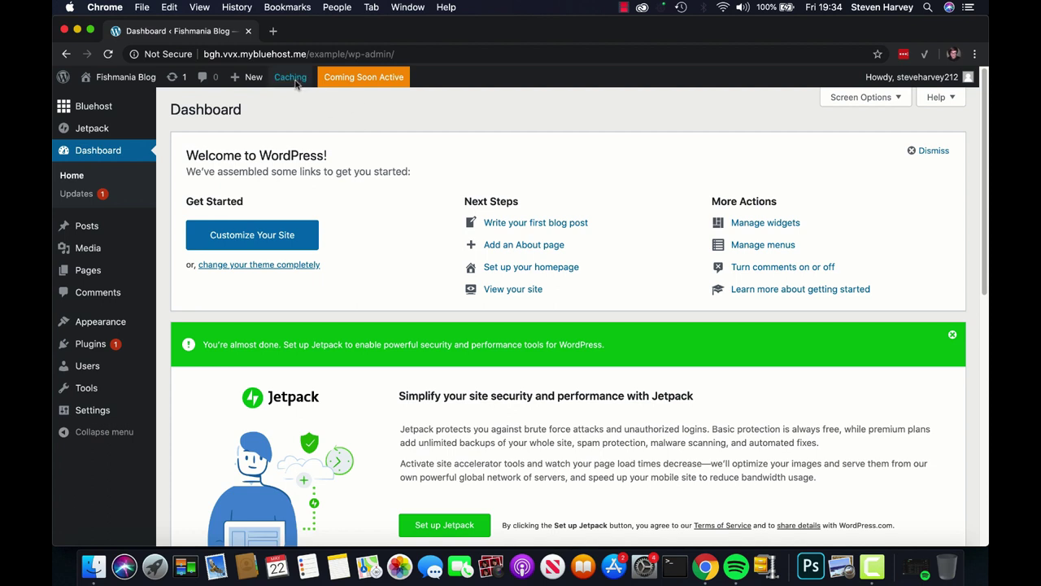
# Turn off the Bluehost Coming Soon Page in the general settings and save the changes
pyautogui.moveTo(300, 88)
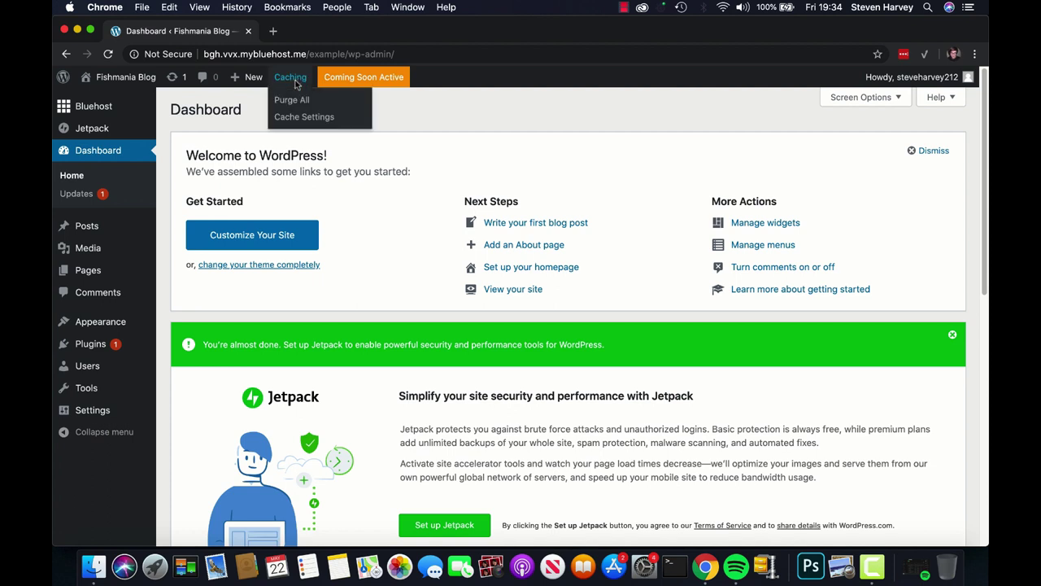
pyautogui.click(309, 121)
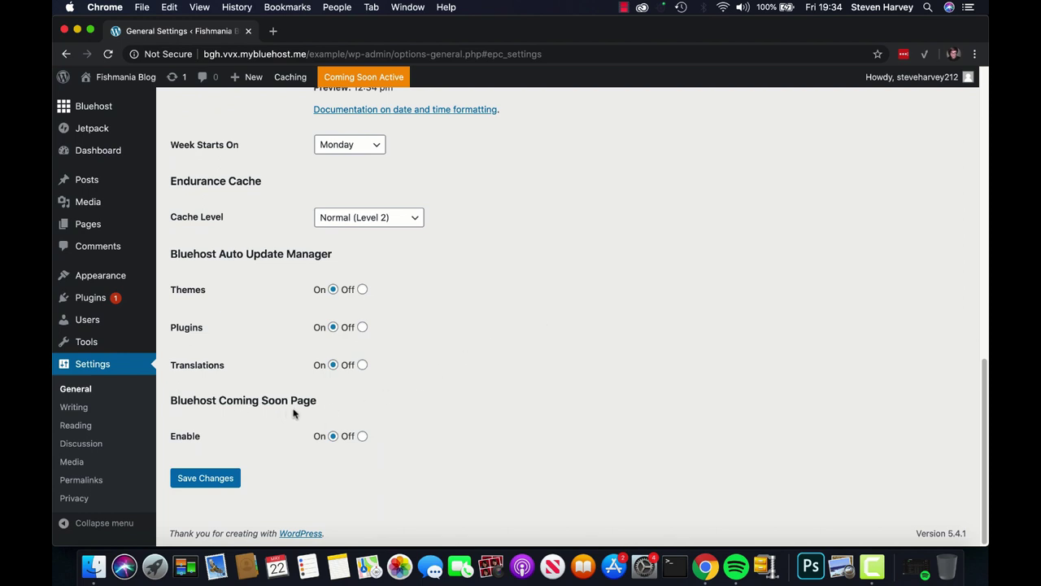
pyautogui.click(363, 437)
pyautogui.click(217, 480)
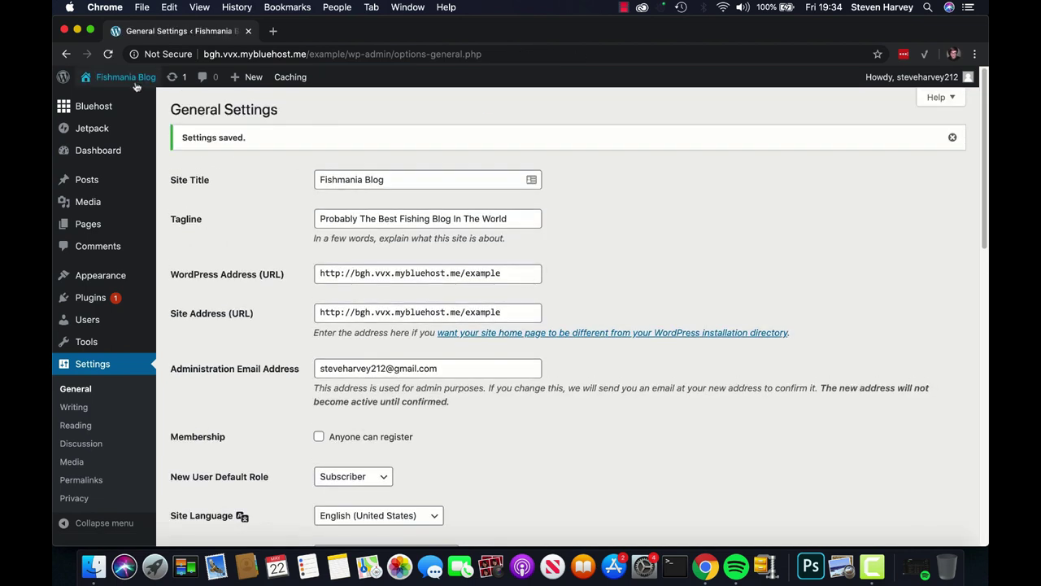
# View the live Fishmania Blog site in a separate browser tab, then close that tab
pyautogui.moveTo(134, 85)
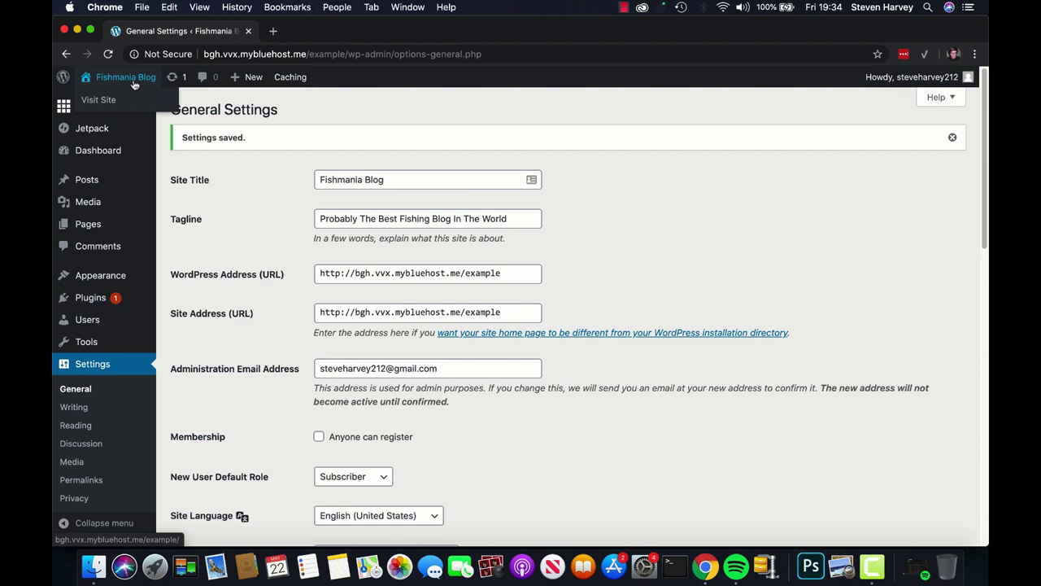
pyautogui.rightClick(97, 104)
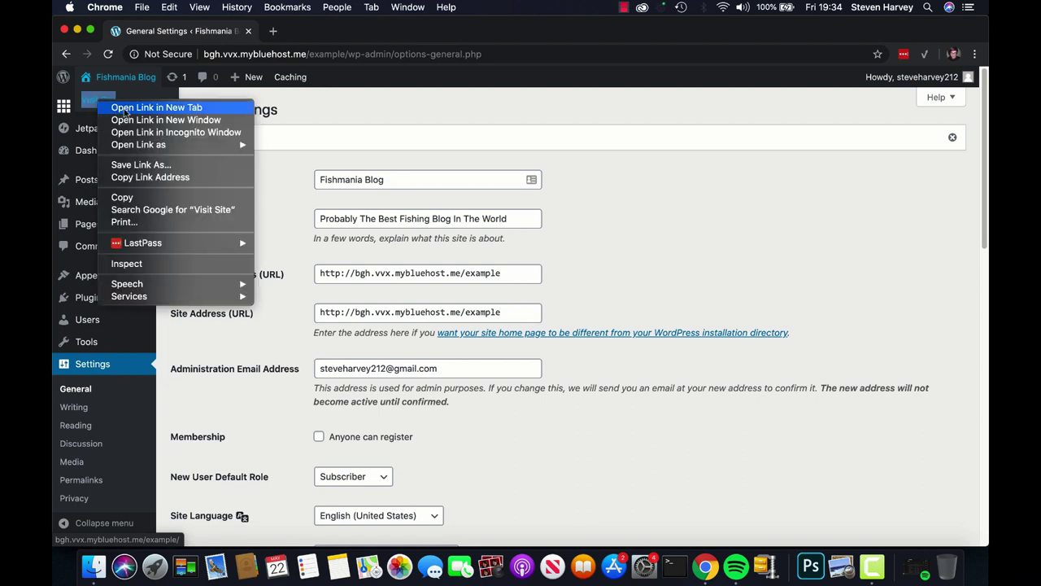
pyautogui.click(126, 112)
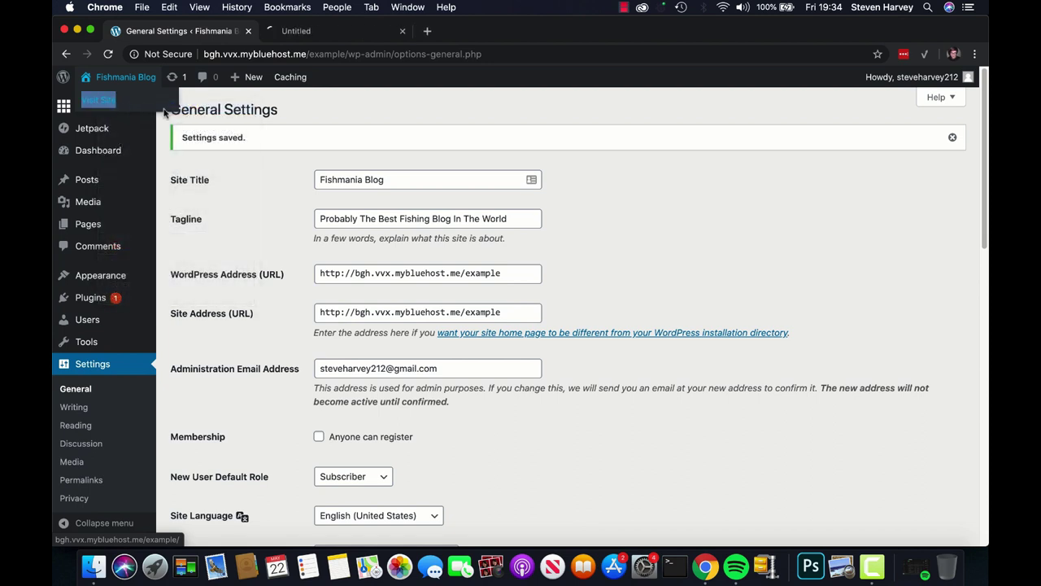
pyautogui.click(354, 35)
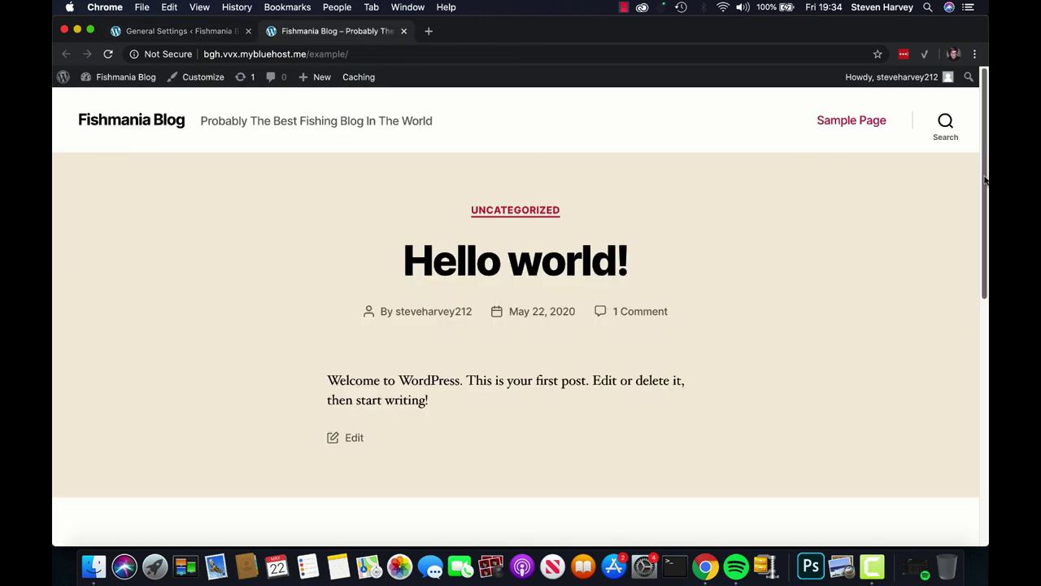
pyautogui.moveTo(984, 180); pyautogui.dragTo(983, 146)
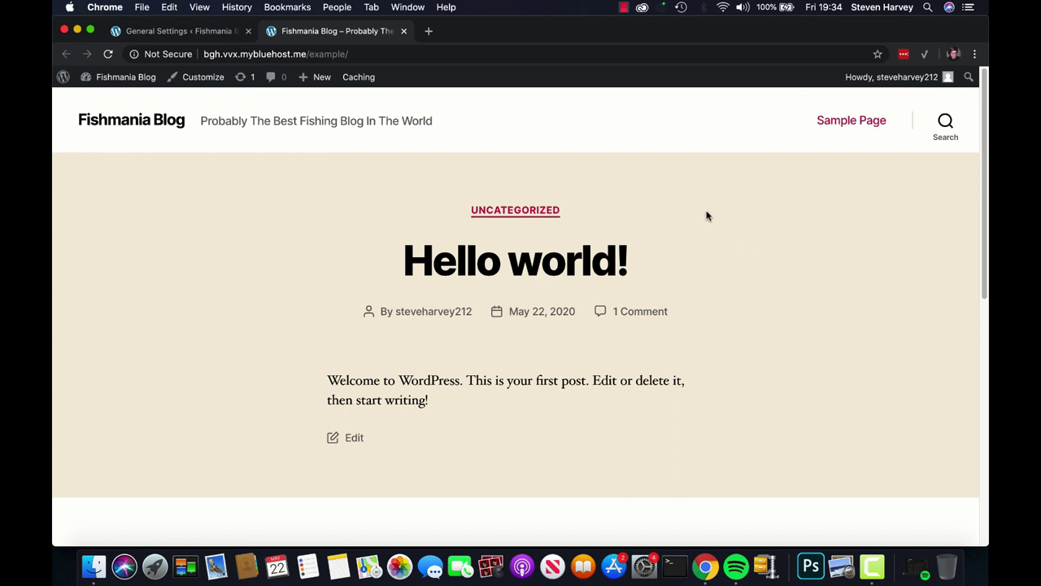
pyautogui.click(404, 31)
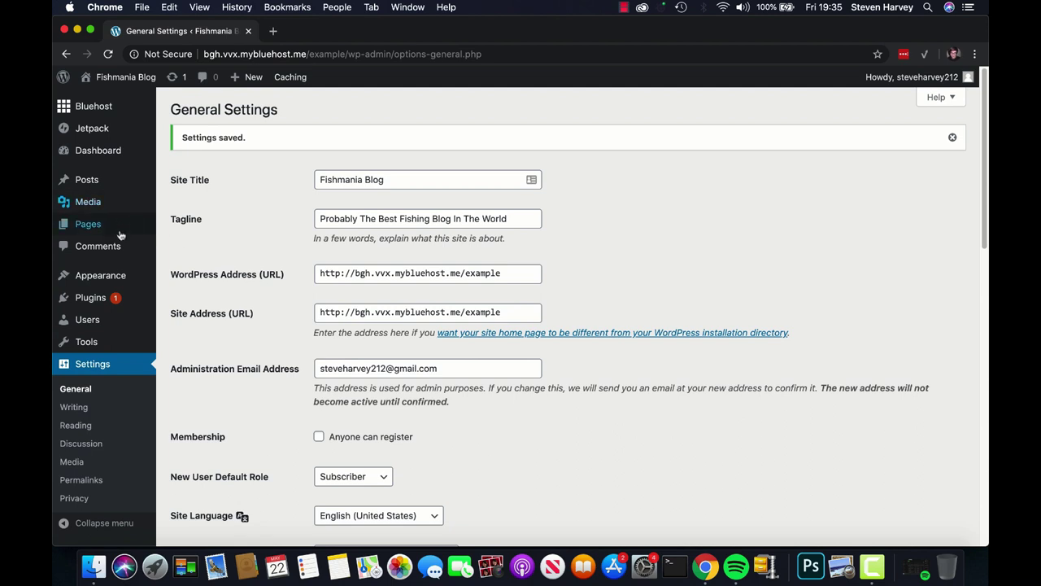
# Review the site's installed themes and go to the page for adding a new theme
pyautogui.moveTo(111, 281)
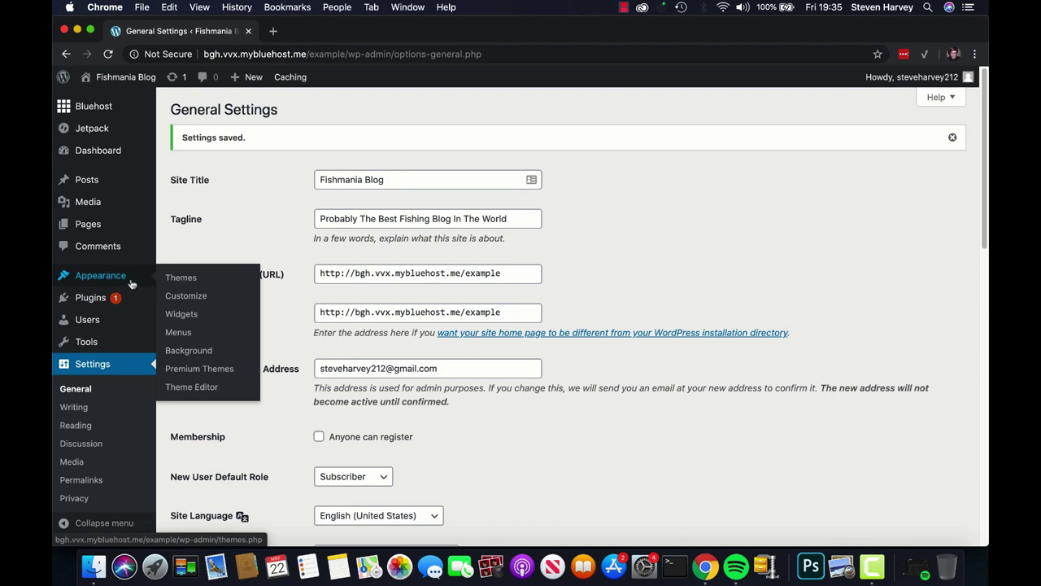
pyautogui.click(187, 279)
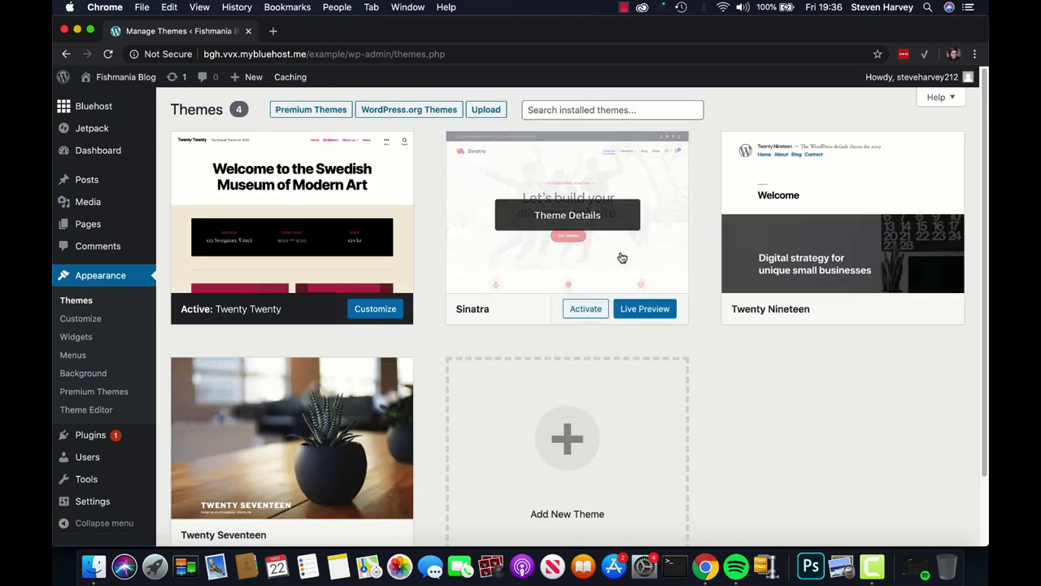
pyautogui.scroll(-2, 720, 388)
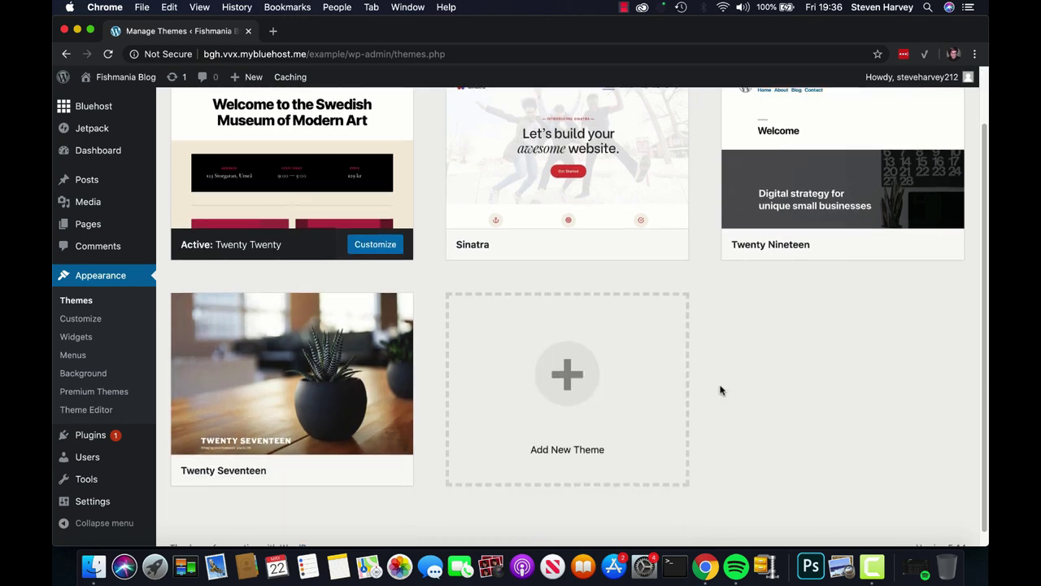
pyautogui.scroll(2, 720, 369)
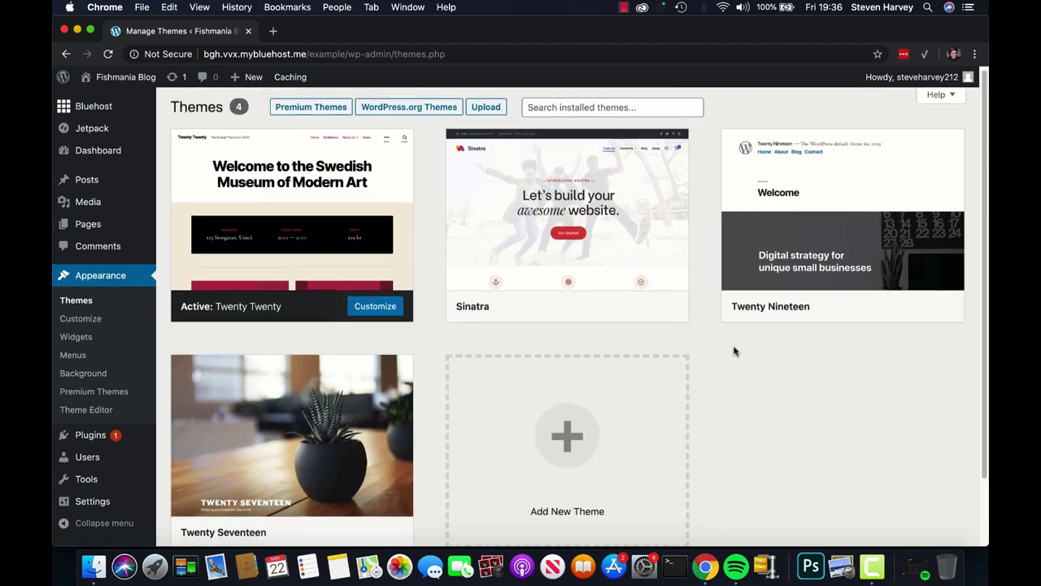
pyautogui.scroll(-2, 736, 350)
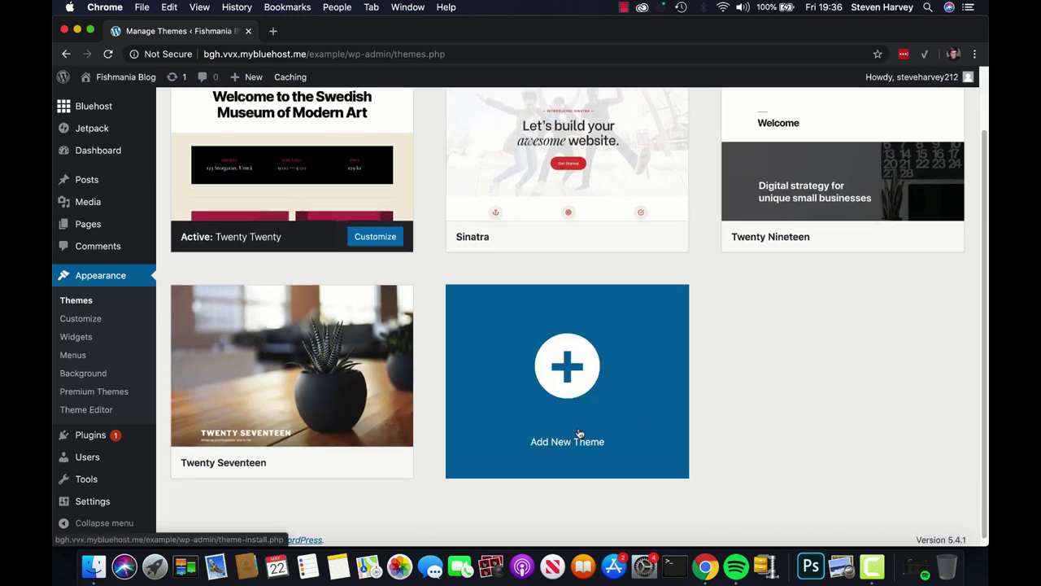
pyautogui.scroll(2, 596, 420)
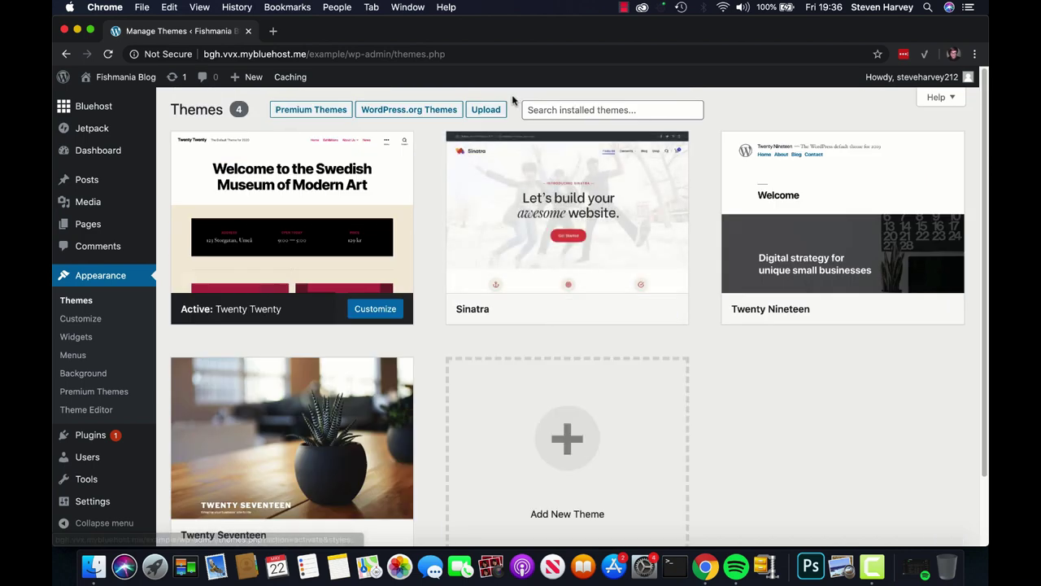
pyautogui.scroll(-1, 708, 314)
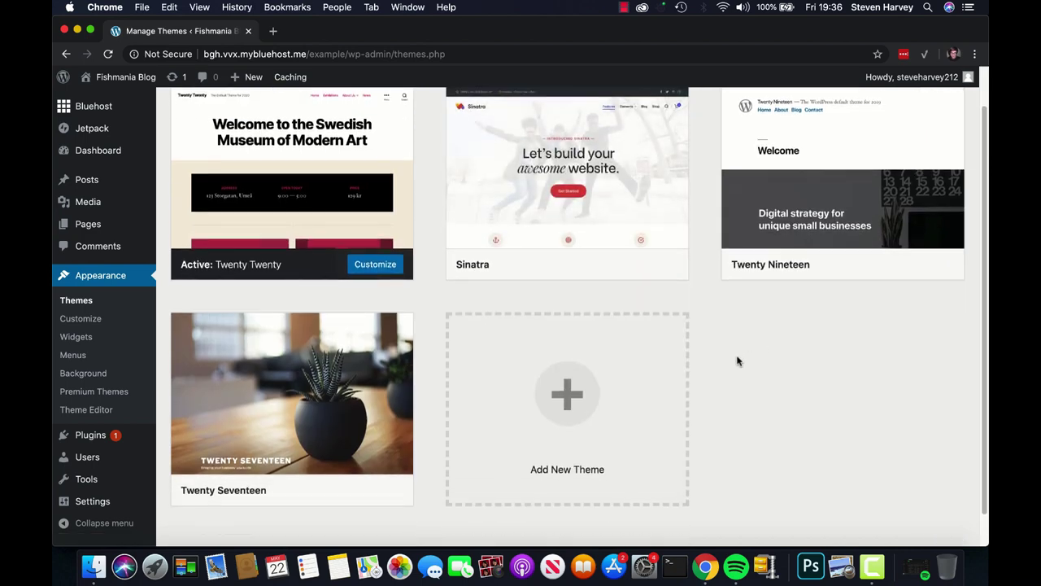
pyautogui.click(592, 396)
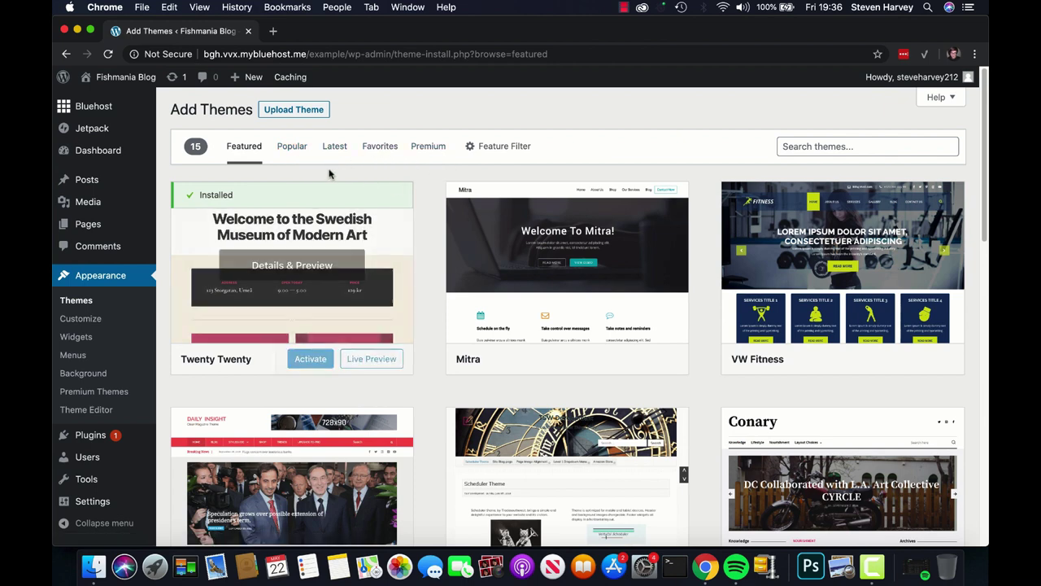
# Browse the popular themes available for installation, looking through their designs
pyautogui.click(296, 156)
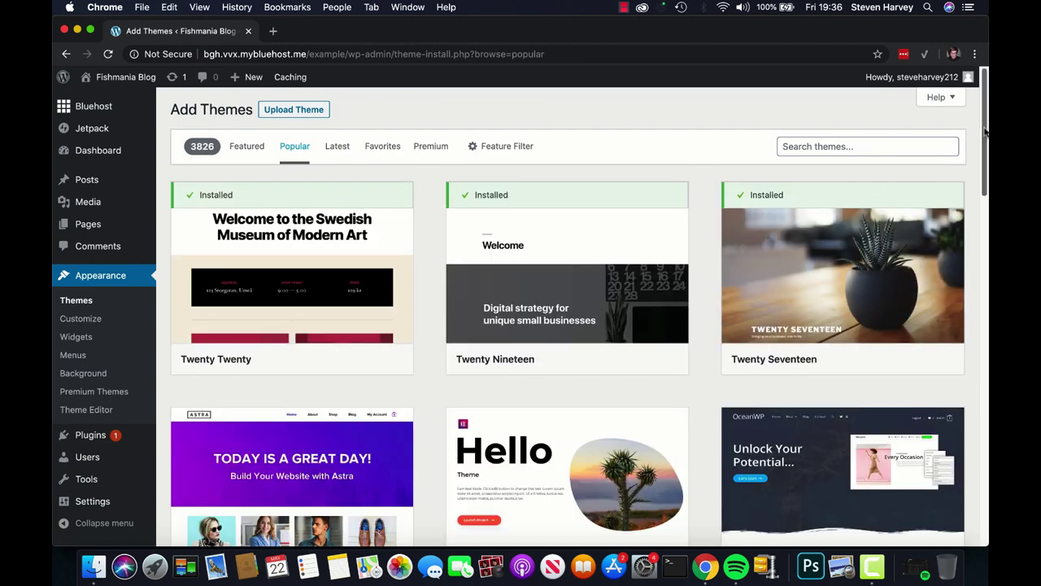
pyautogui.moveTo(984, 131); pyautogui.dragTo(983, 203)
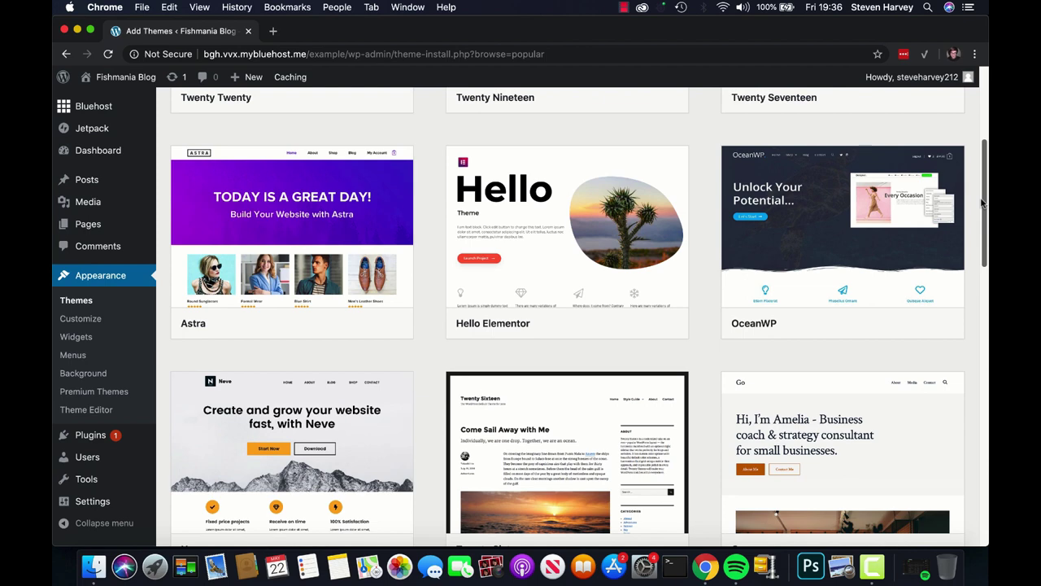
pyautogui.moveTo(983, 203); pyautogui.dragTo(982, 247)
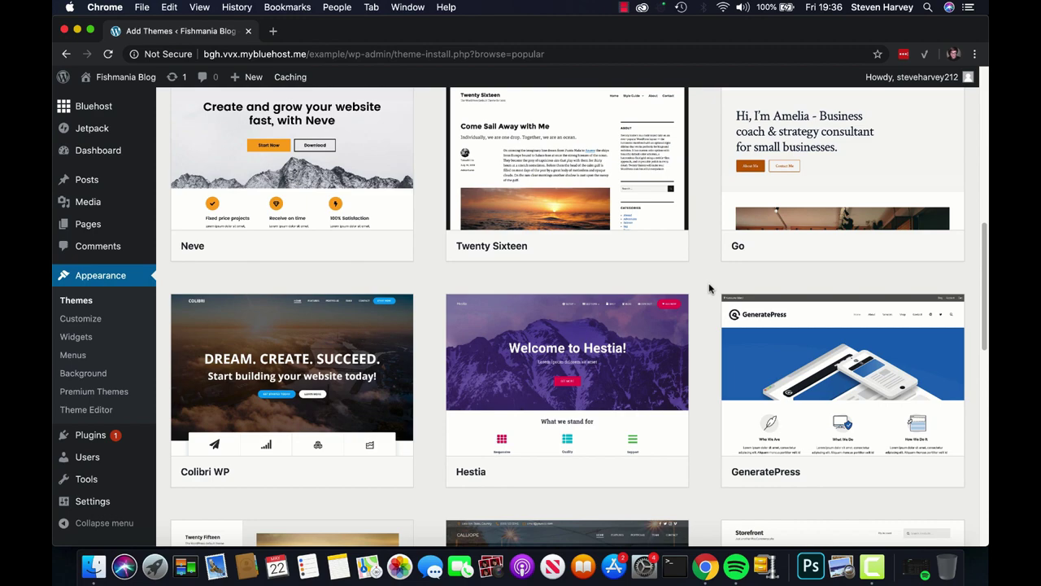
pyautogui.scroll(-5, 708, 286)
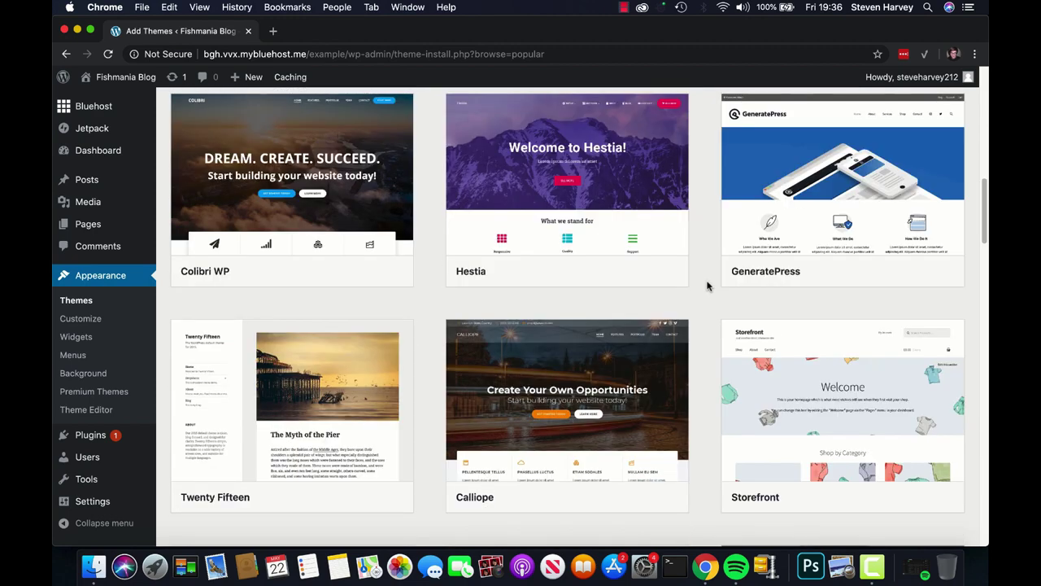
pyautogui.scroll(-10, 707, 286)
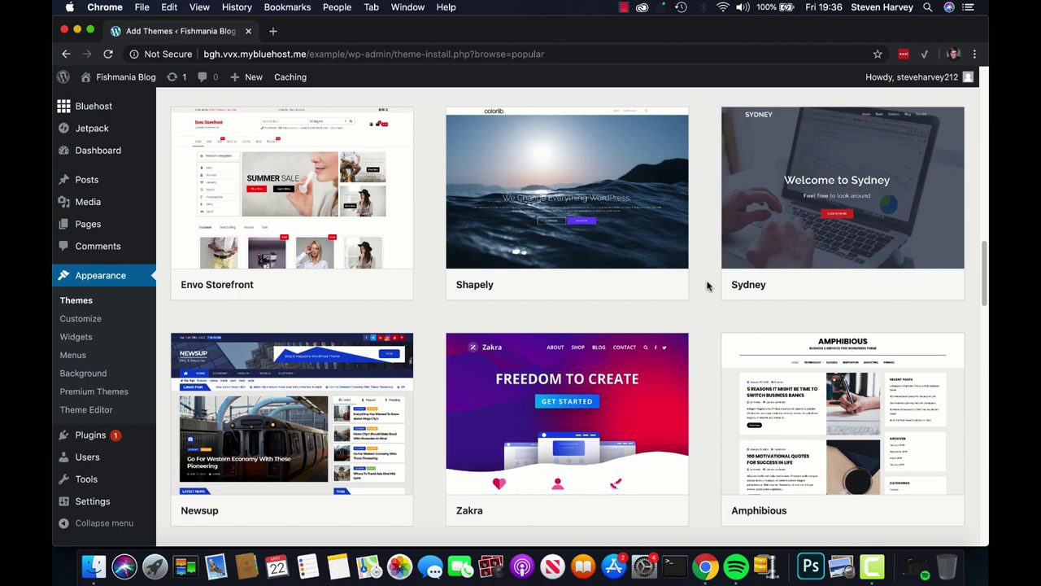
pyautogui.scroll(-6, 707, 287)
pyautogui.scroll(-6, 708, 286)
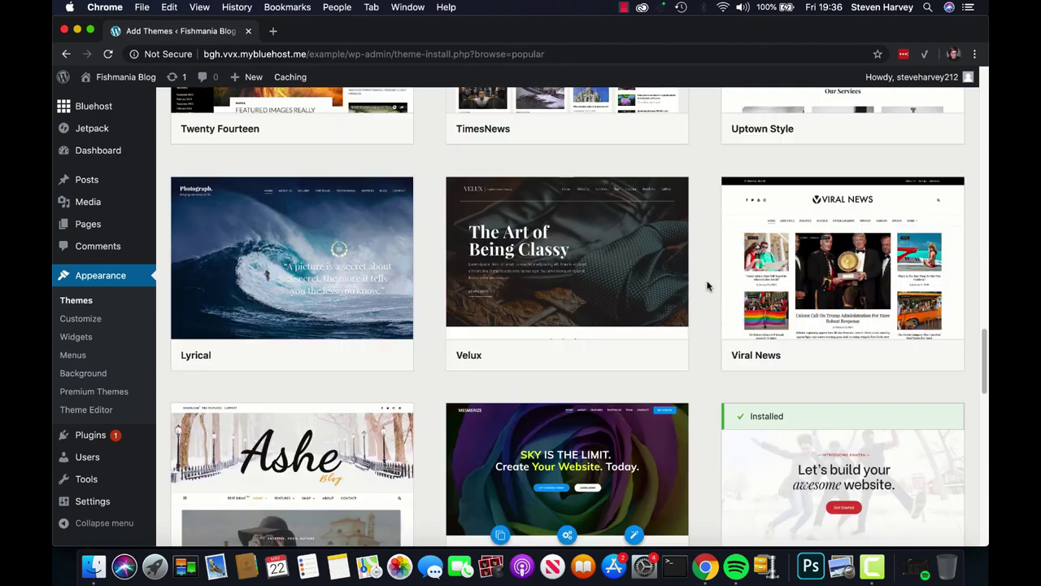
pyautogui.scroll(20, 707, 286)
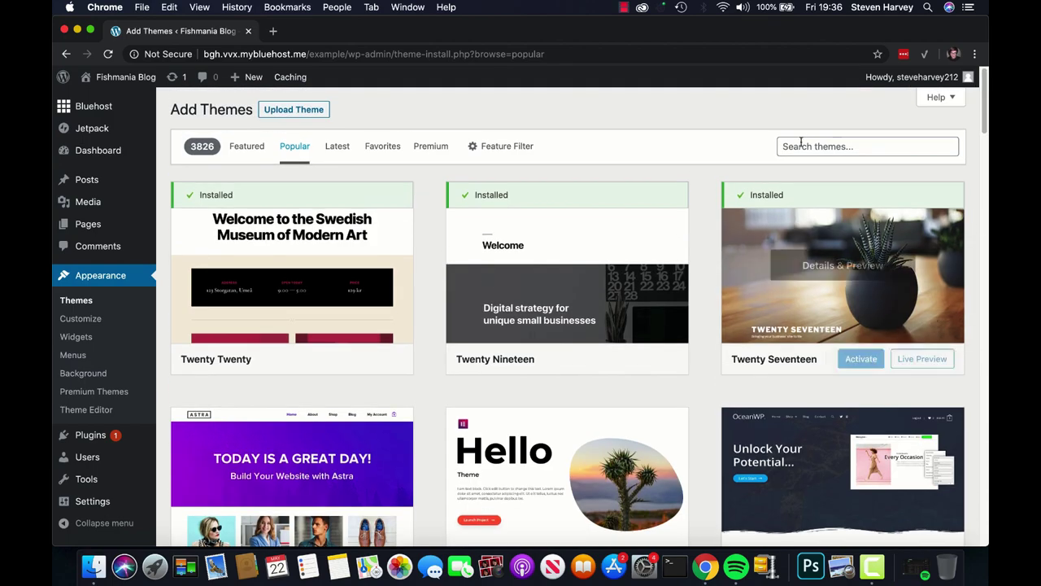
# Search the available themes for "allium", examine the Allium theme's preview page, and close the preview
pyautogui.click(816, 146)
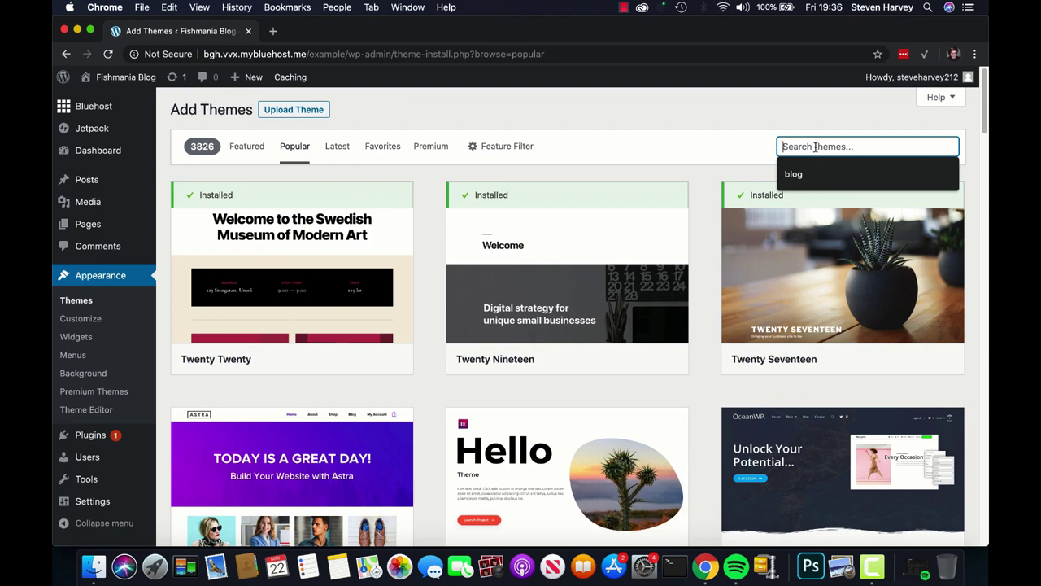
pyautogui.write('allium')
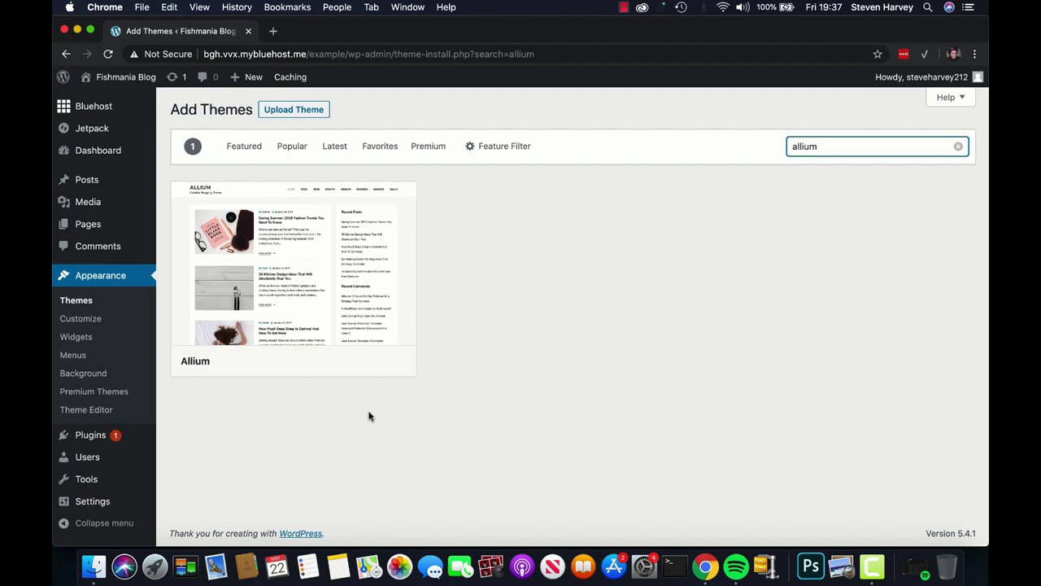
pyautogui.moveTo(342, 362)
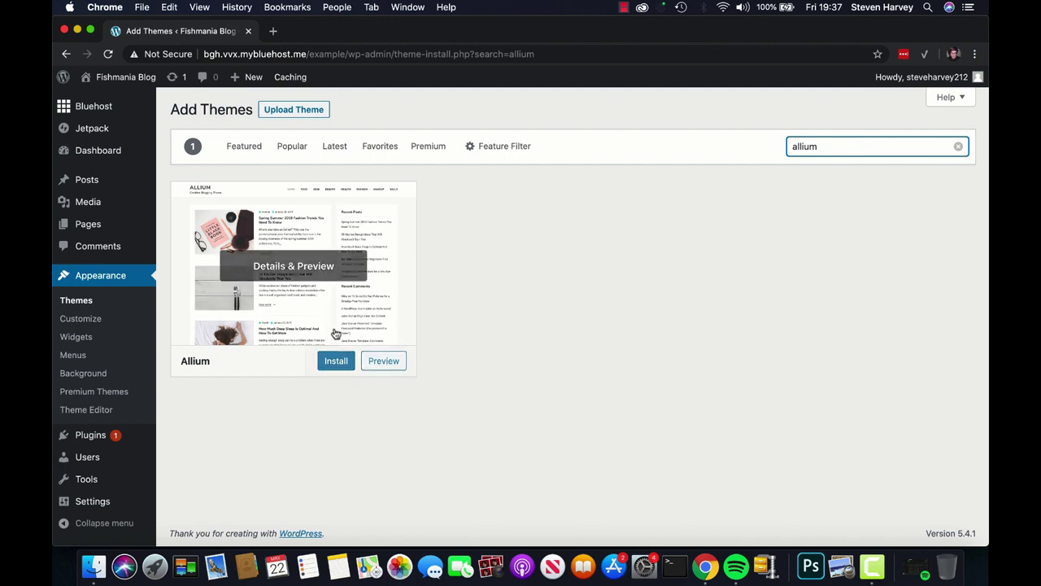
pyautogui.click(384, 367)
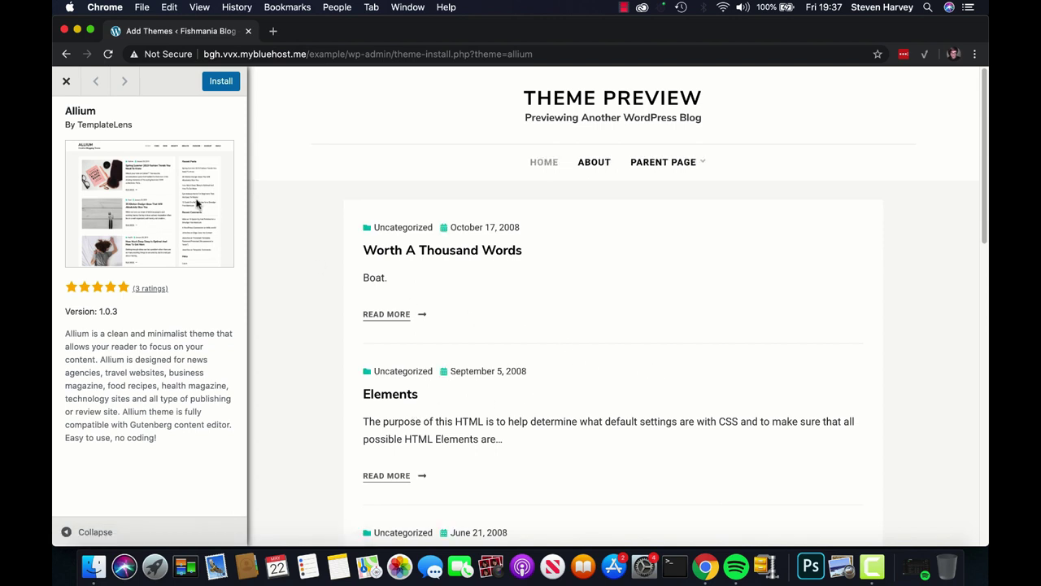
pyautogui.scroll(-5, 683, 363)
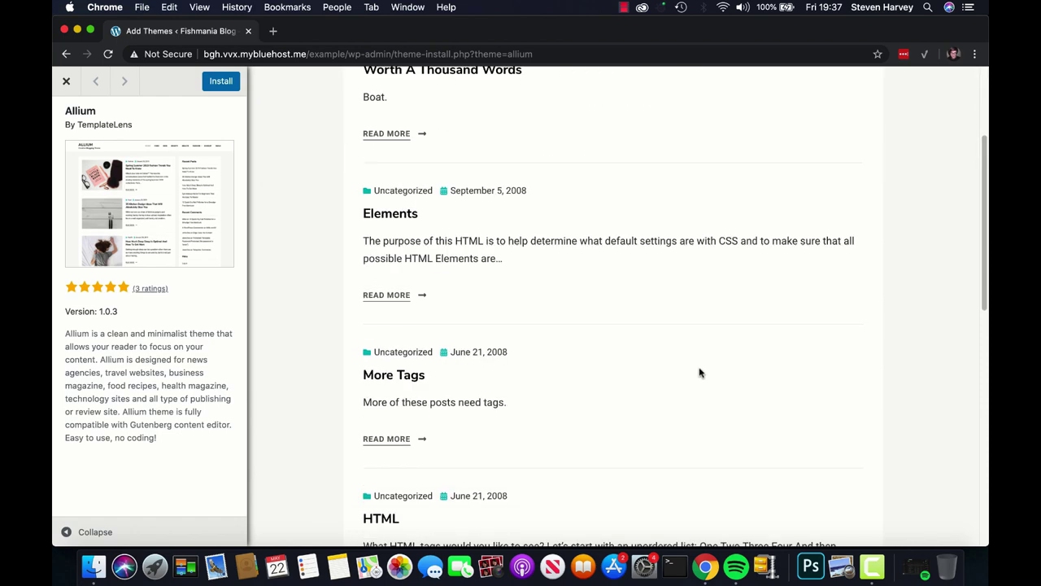
pyautogui.scroll(-3, 705, 380)
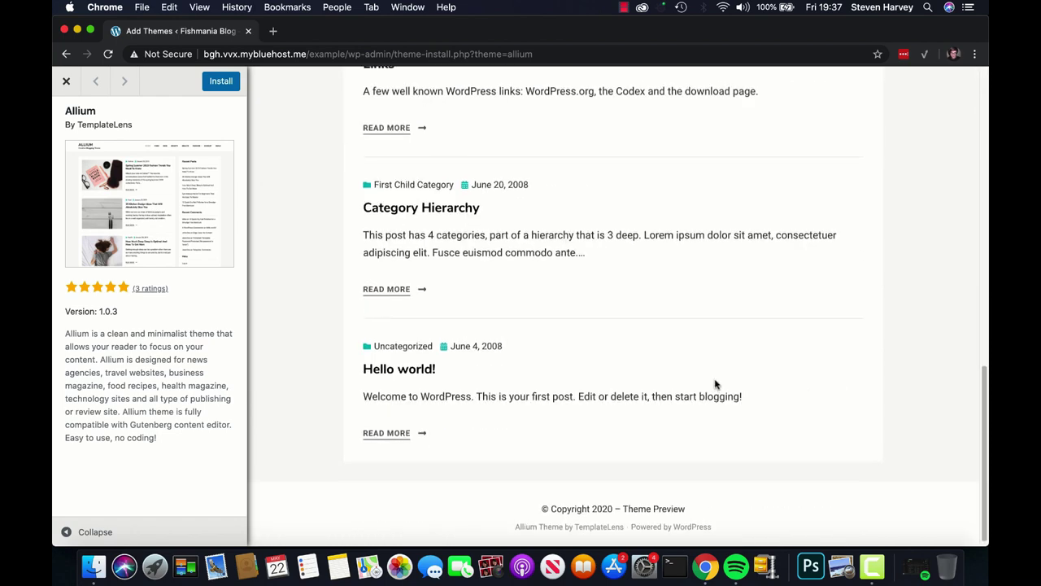
pyautogui.scroll(10, 713, 383)
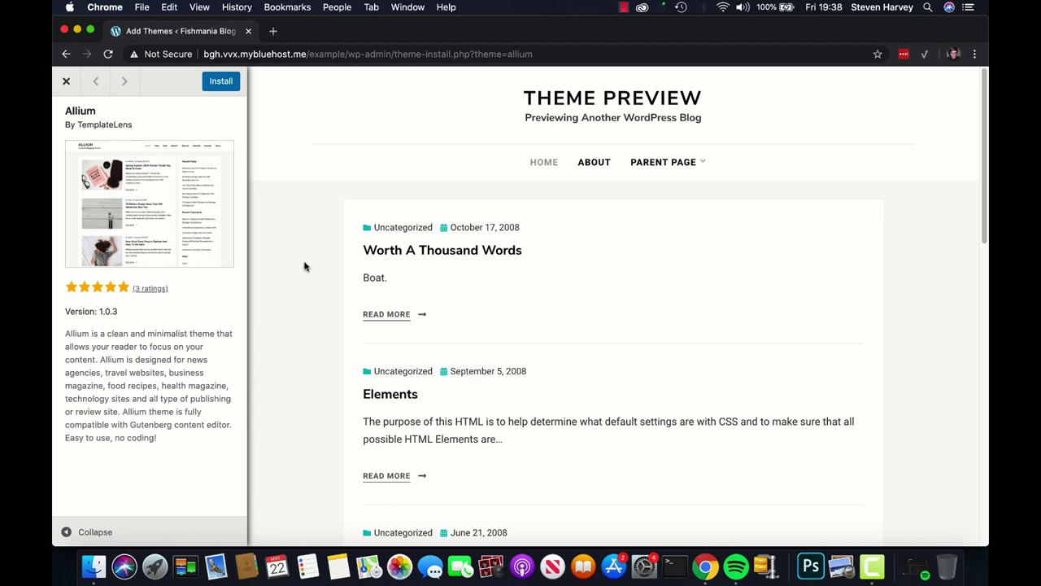
pyautogui.scroll(-5, 307, 265)
pyautogui.scroll(5, 308, 263)
pyautogui.click(67, 85)
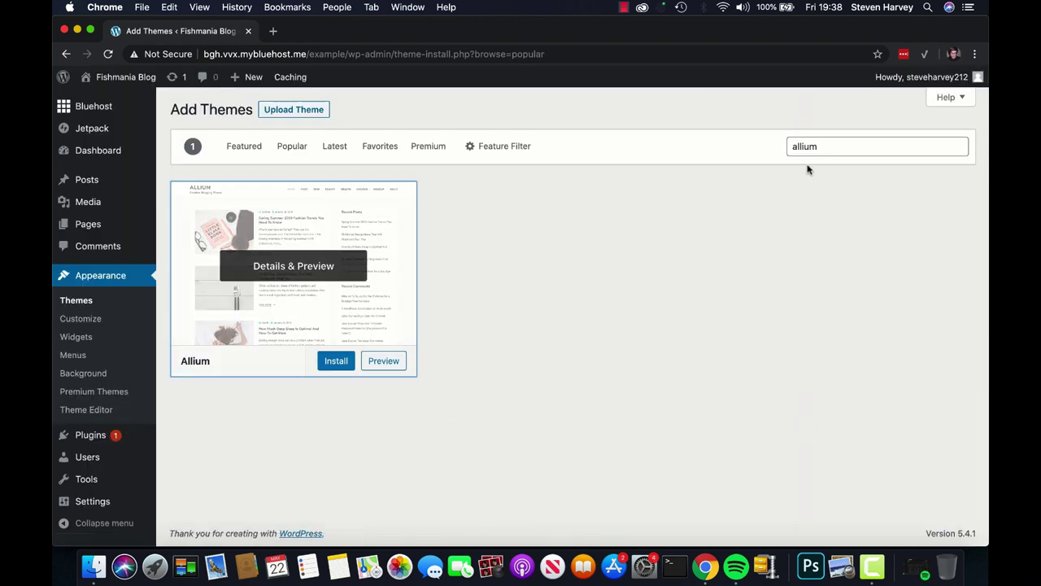
# Search the available themes for "hemingway" and open the Hemingway theme's preview
pyautogui.doubleClick(803, 148)
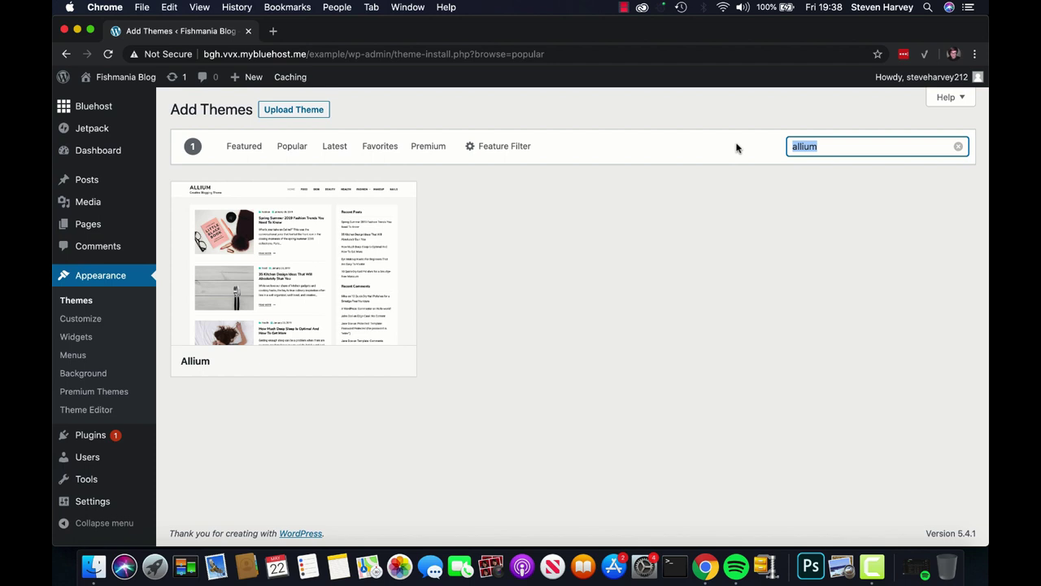
pyautogui.write('hemingway')
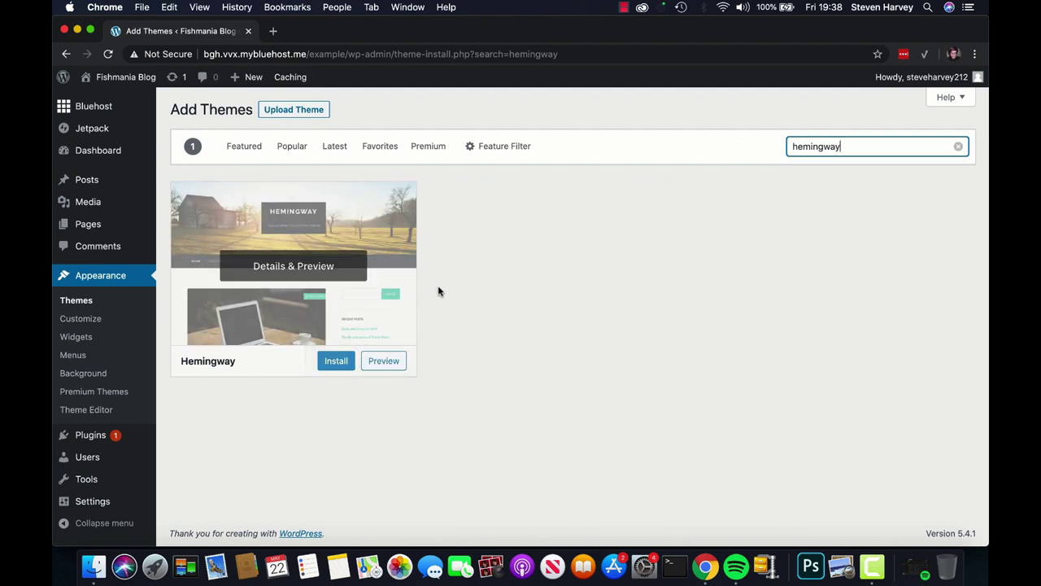
pyautogui.click(382, 362)
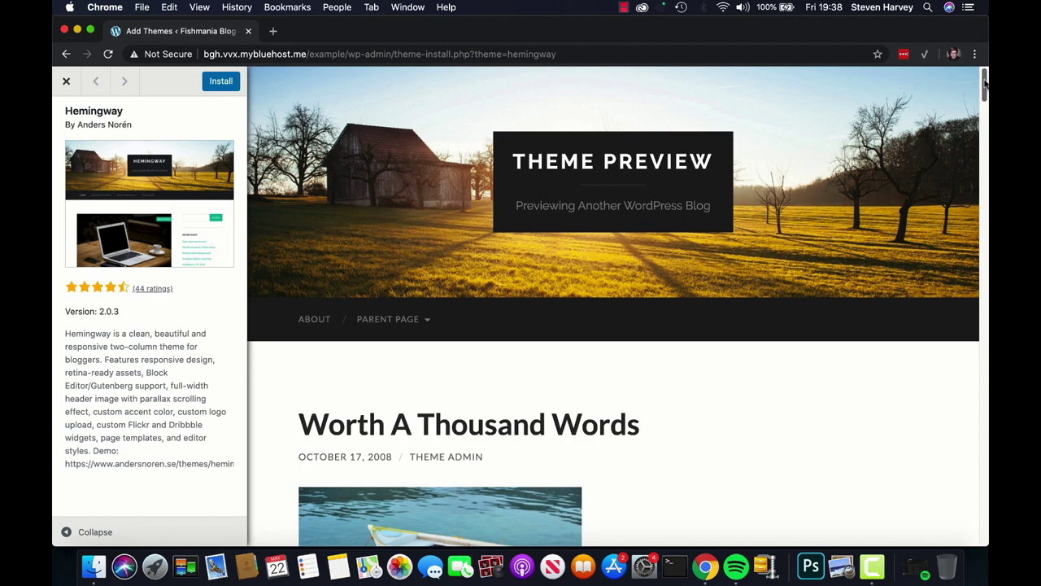
# Install the Hemingway theme from its preview and activate it on the site
pyautogui.moveTo(984, 84)
pyautogui.mouseDown()
pyautogui.moveTo(982, 504)
pyautogui.moveTo(985, 72)
pyautogui.mouseUp()
pyautogui.click(220, 82)
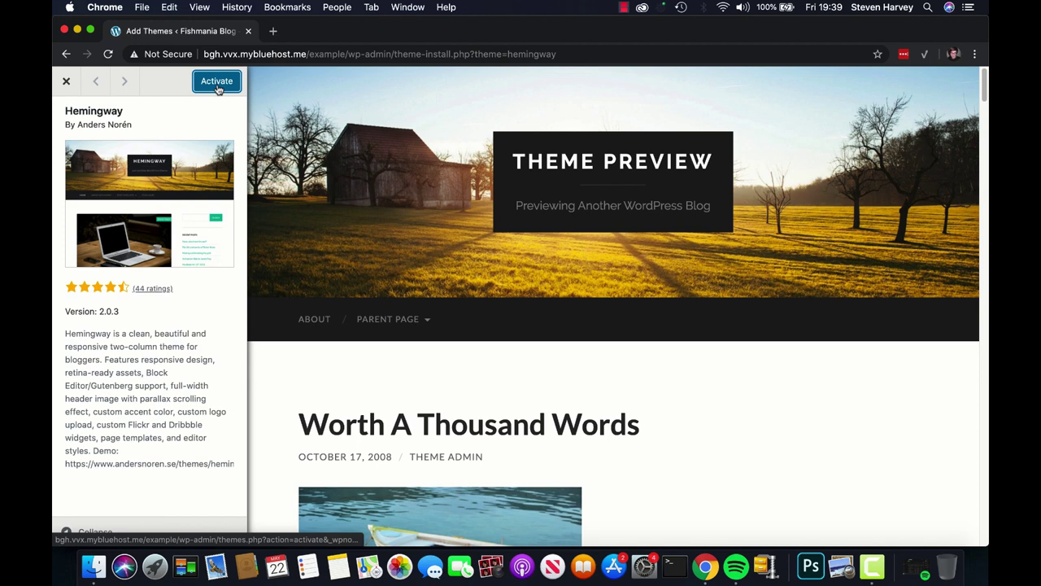
pyautogui.click(217, 84)
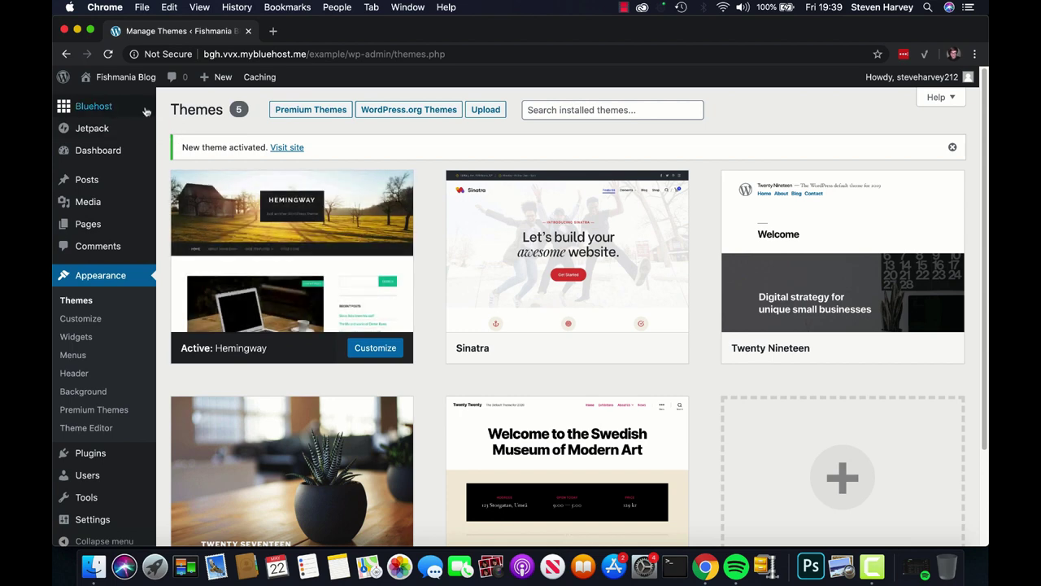
# Open the live Fishmania Blog site in a new tab and look over its homepage down to the footer
pyautogui.moveTo(135, 89)
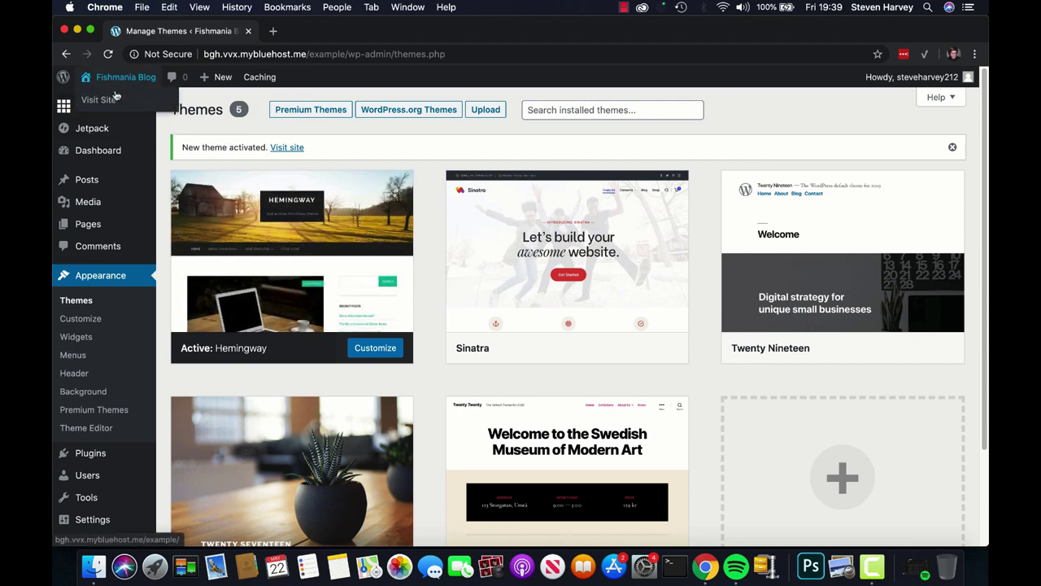
pyautogui.rightClick(112, 100)
pyautogui.click(167, 104)
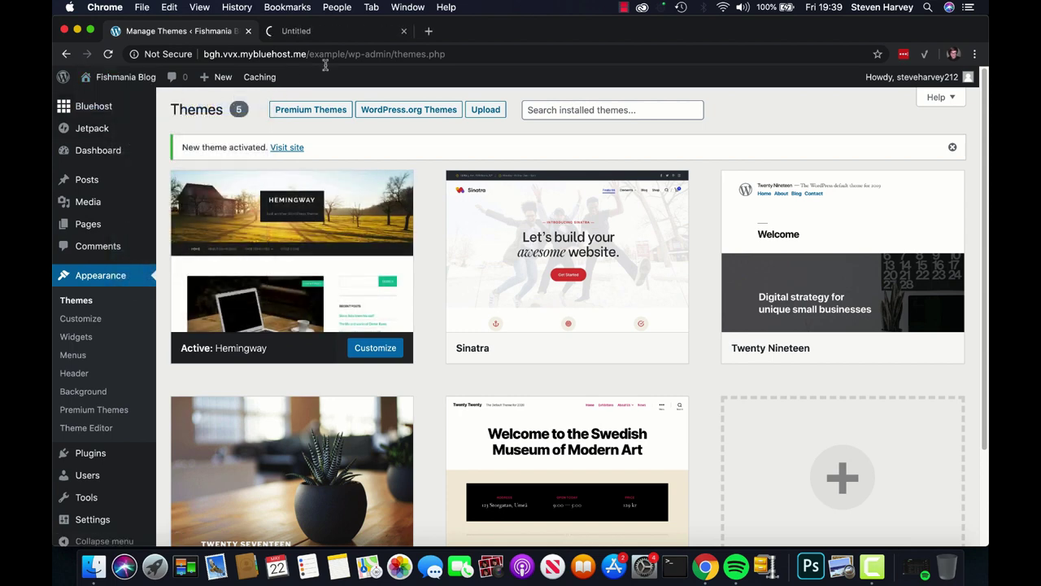
pyautogui.click(360, 36)
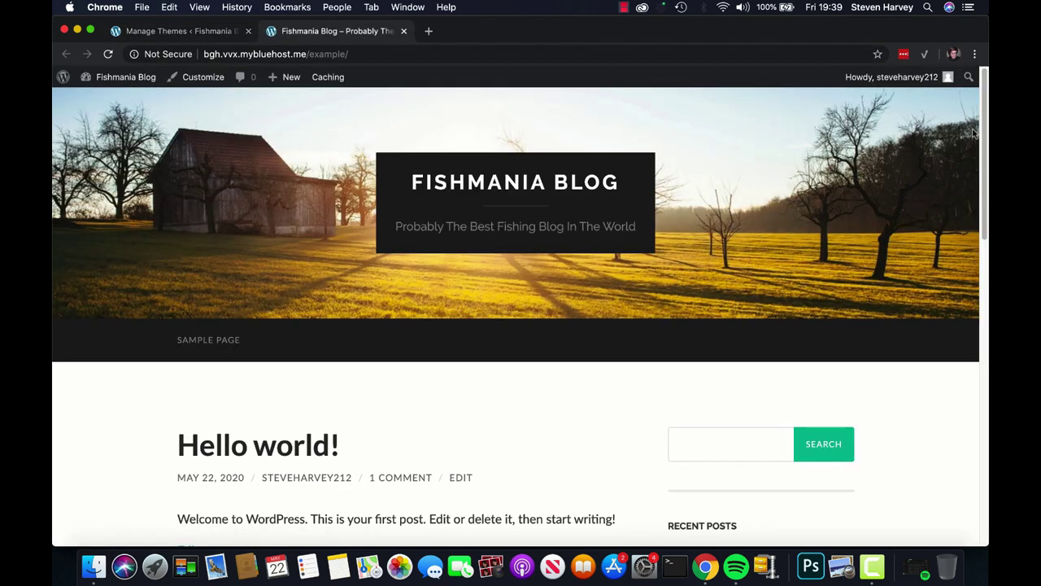
pyautogui.moveTo(982, 130); pyautogui.dragTo(967, 453)
pyautogui.scroll(5, 971, 417)
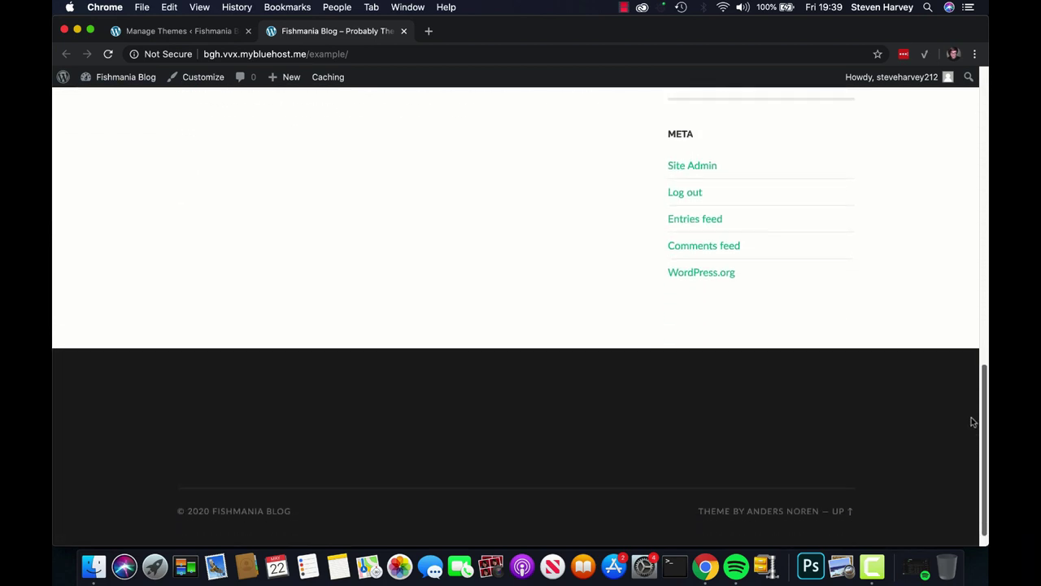
pyautogui.scroll(5, 907, 349)
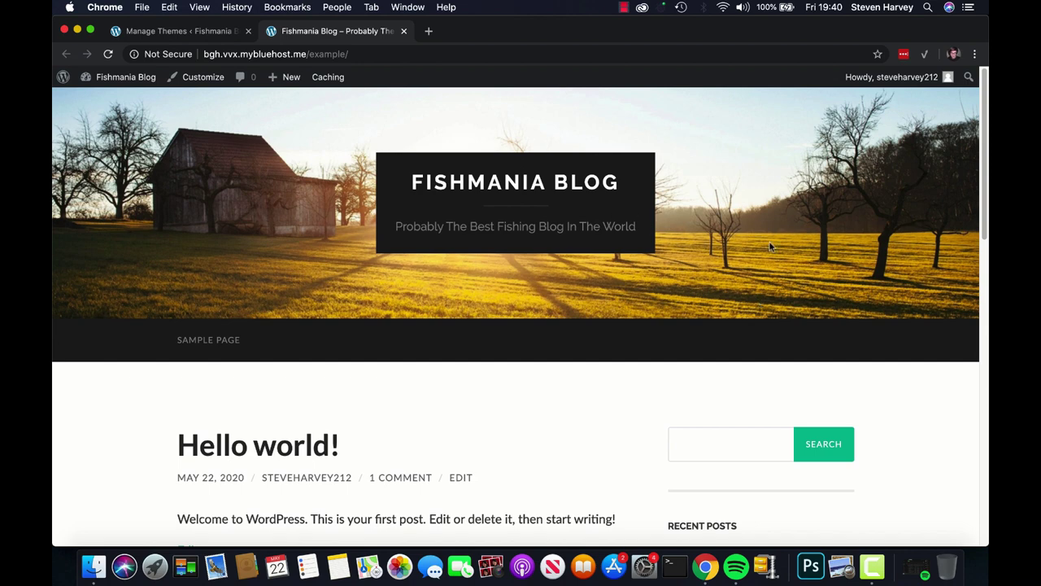
# Return to the theme management page, open the theme customizer and look through the site's live preview
pyautogui.click(219, 34)
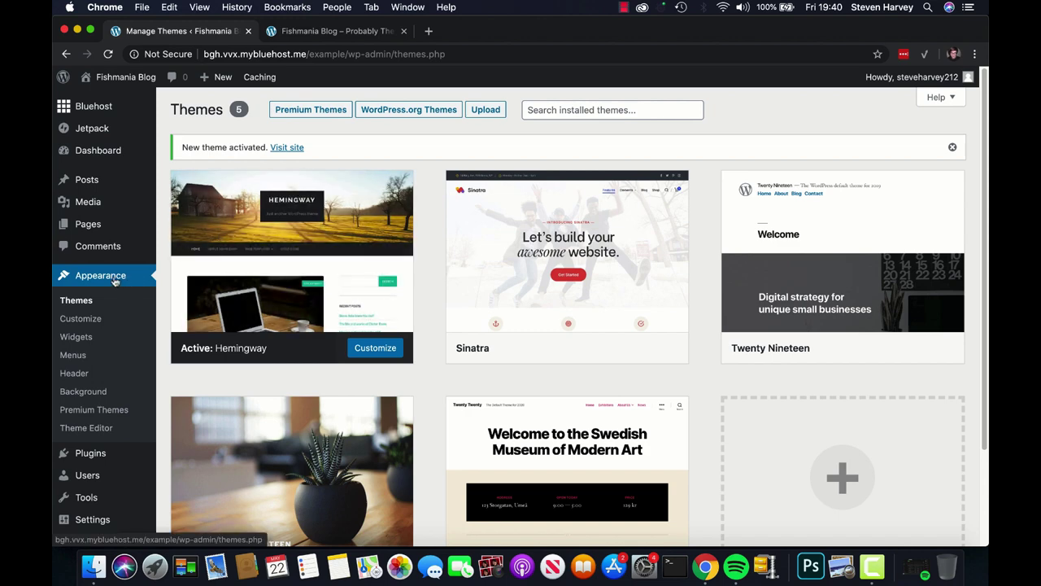
pyautogui.click(80, 324)
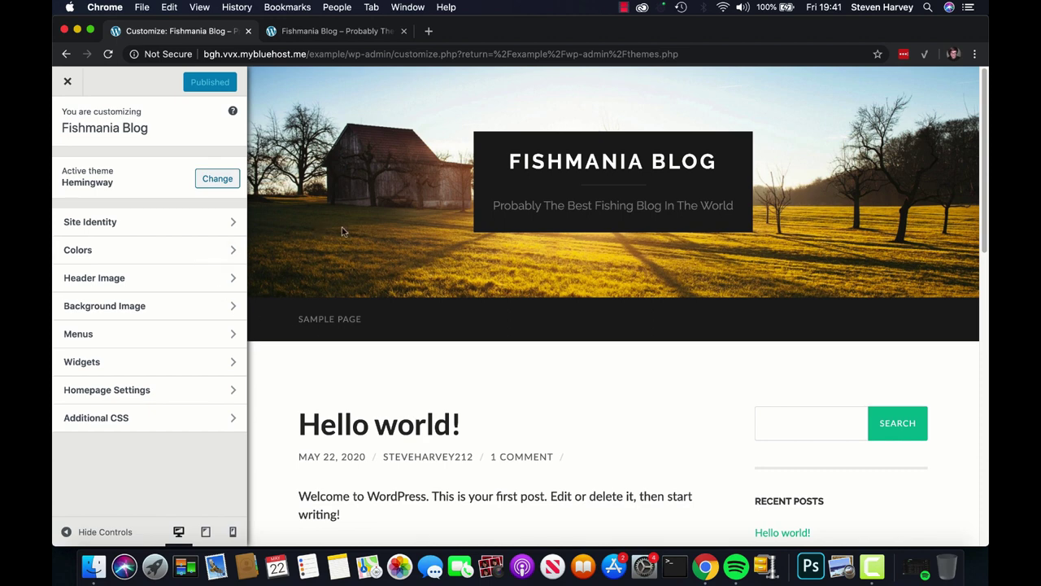
pyautogui.scroll(-10, 415, 244)
pyautogui.scroll(-3, 462, 252)
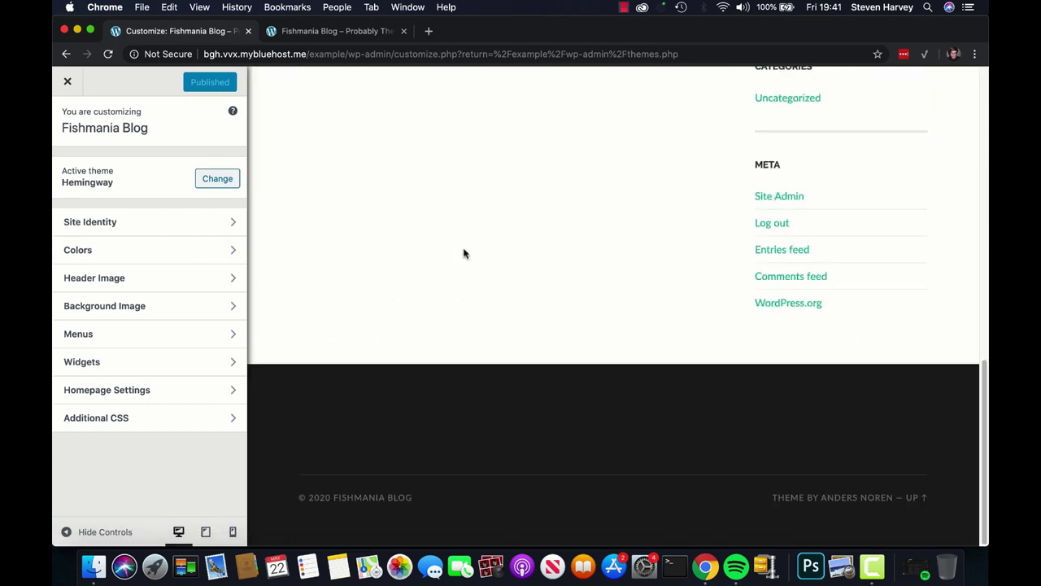
pyautogui.scroll(15, 481, 253)
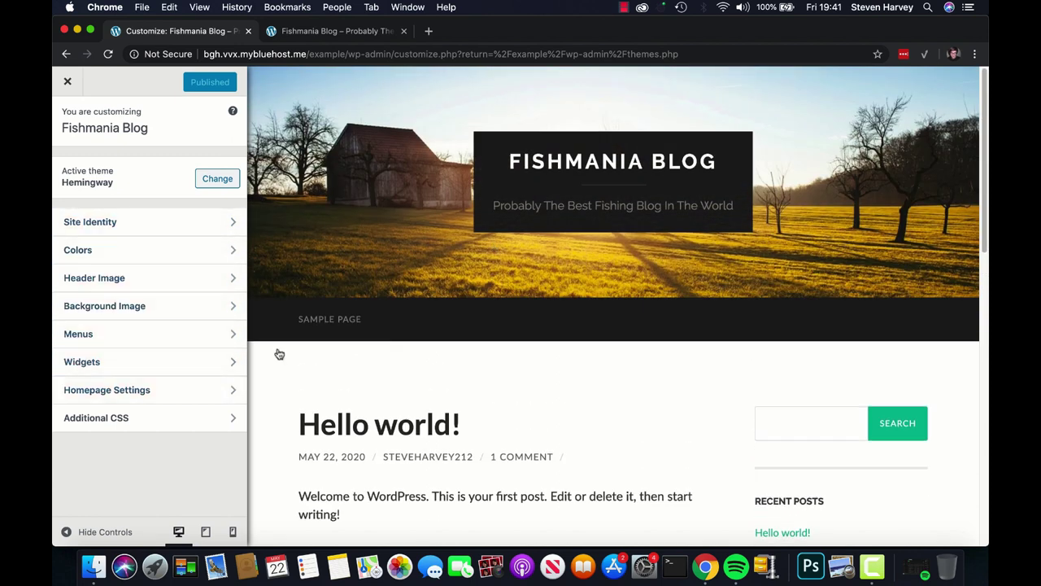
# Review the Site Identity settings, including the logo upload dialog, and return to the main customizer list without choosing a logo
pyautogui.click(161, 230)
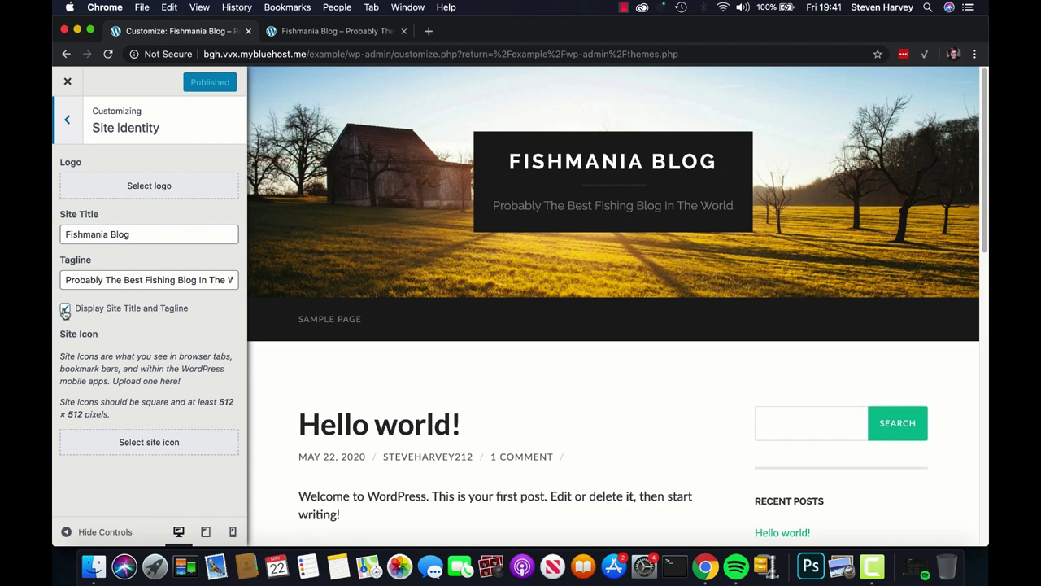
pyautogui.click(154, 198)
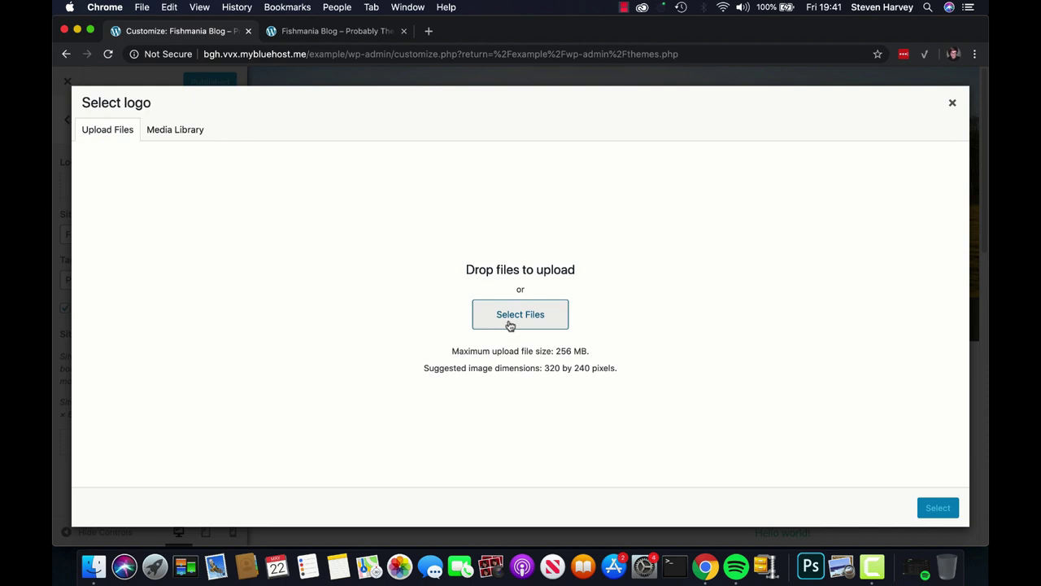
pyautogui.click(951, 104)
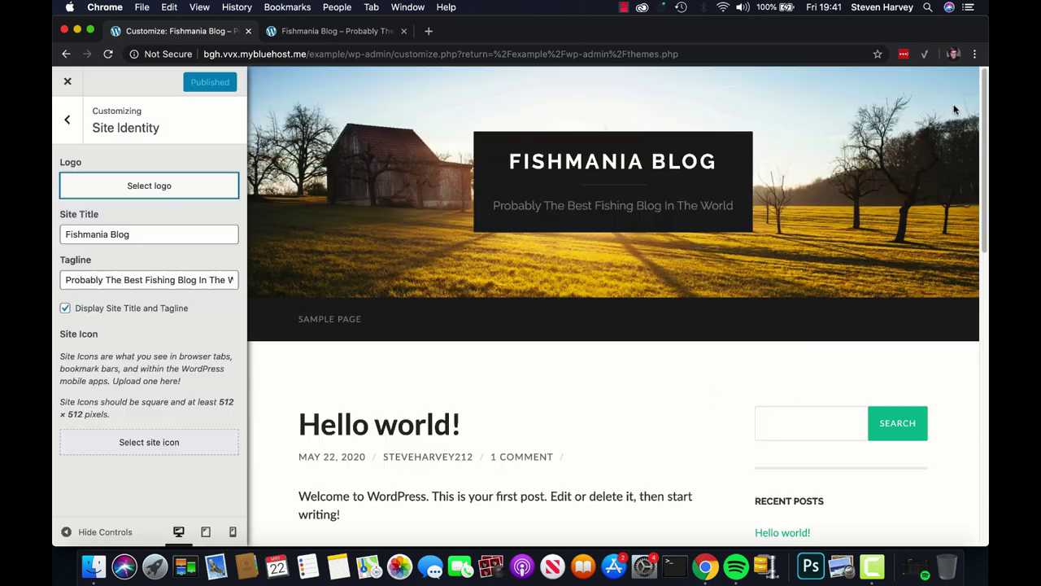
pyautogui.click(68, 123)
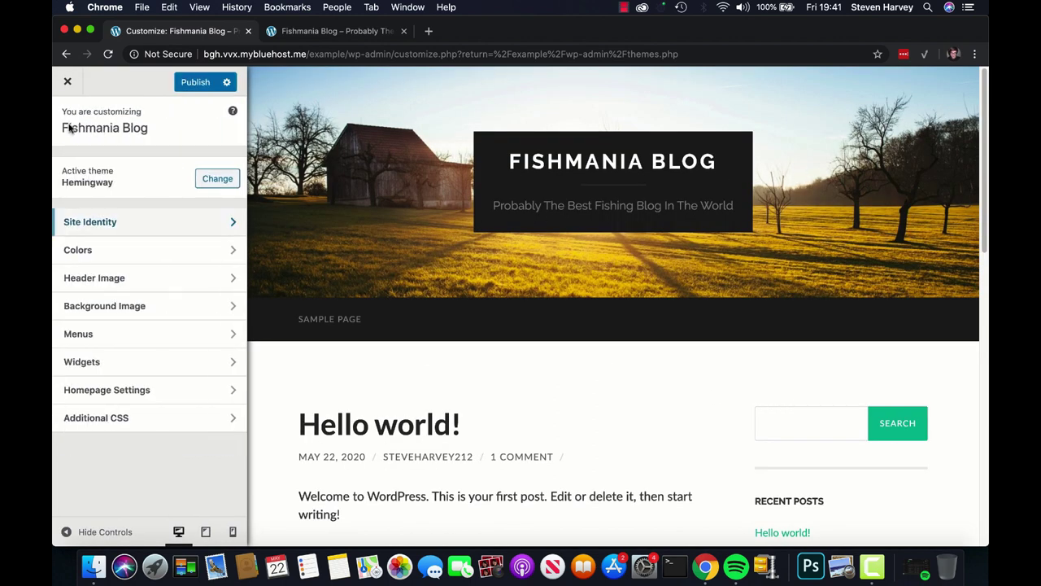
# Open the Colors settings and examine the site preview for the elements that use the accent color
pyautogui.click(148, 252)
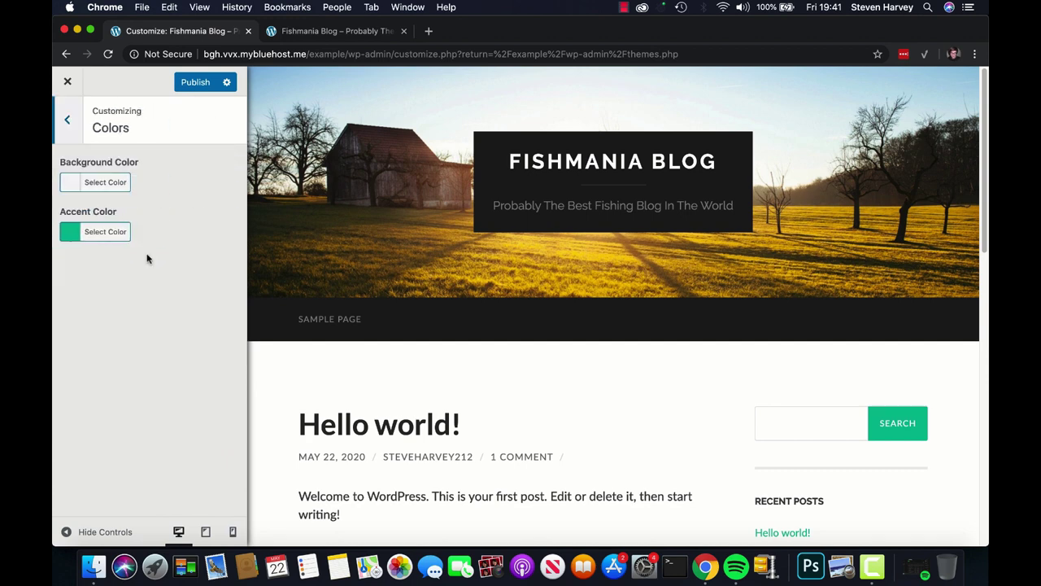
pyautogui.scroll(-1, 407, 333)
pyautogui.scroll(-10, 408, 334)
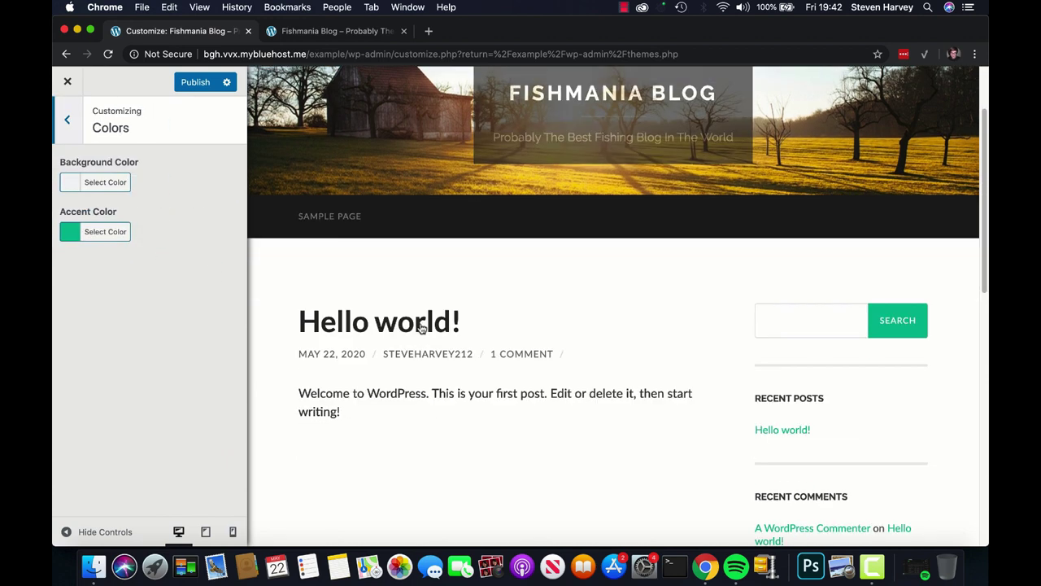
pyautogui.scroll(-2, 450, 309)
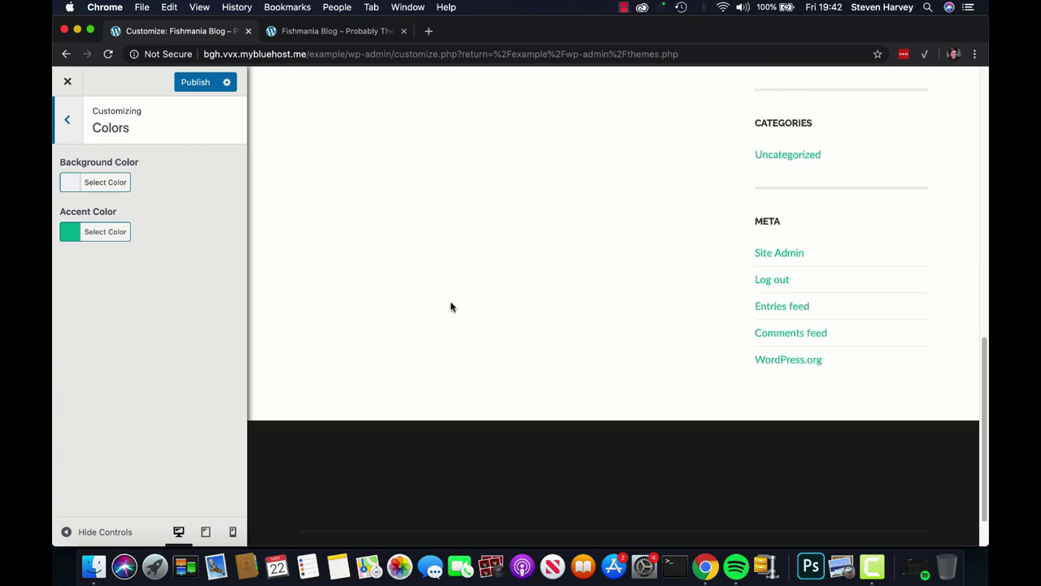
pyautogui.scroll(15, 450, 304)
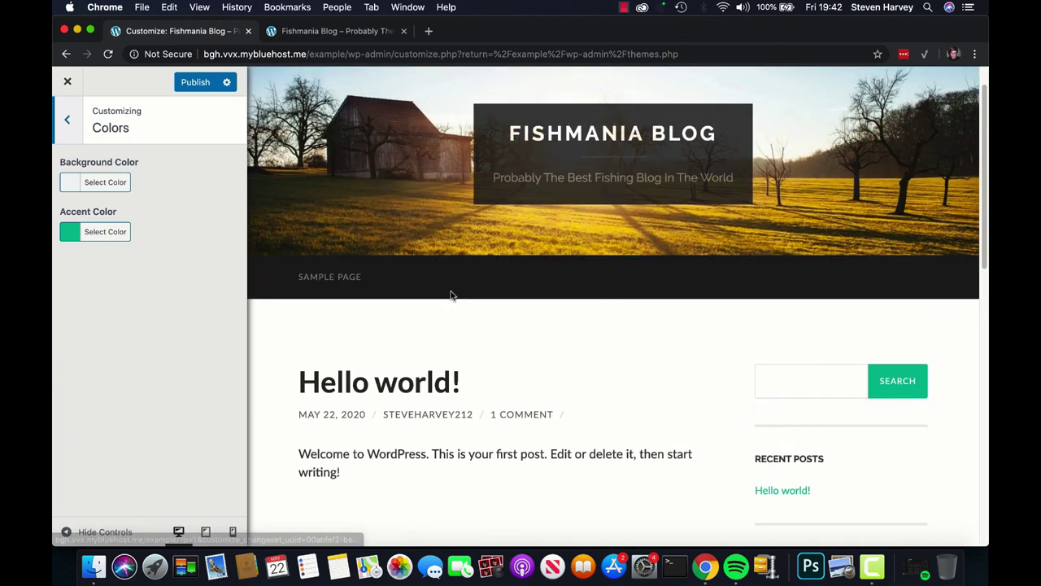
pyautogui.scroll(-5, 478, 298)
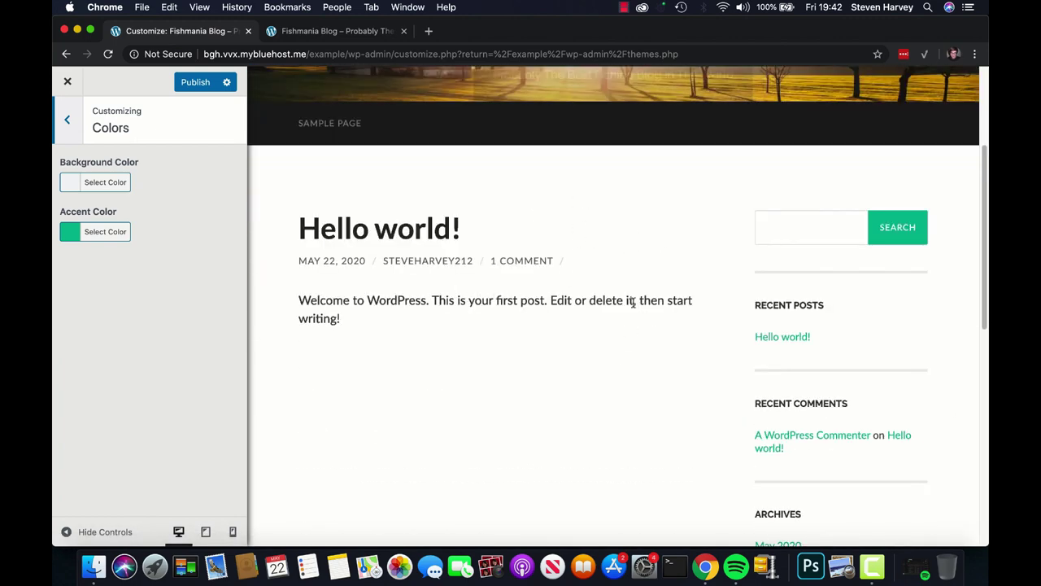
pyautogui.scroll(1, 633, 302)
pyautogui.scroll(2, 553, 289)
pyautogui.scroll(1, 553, 289)
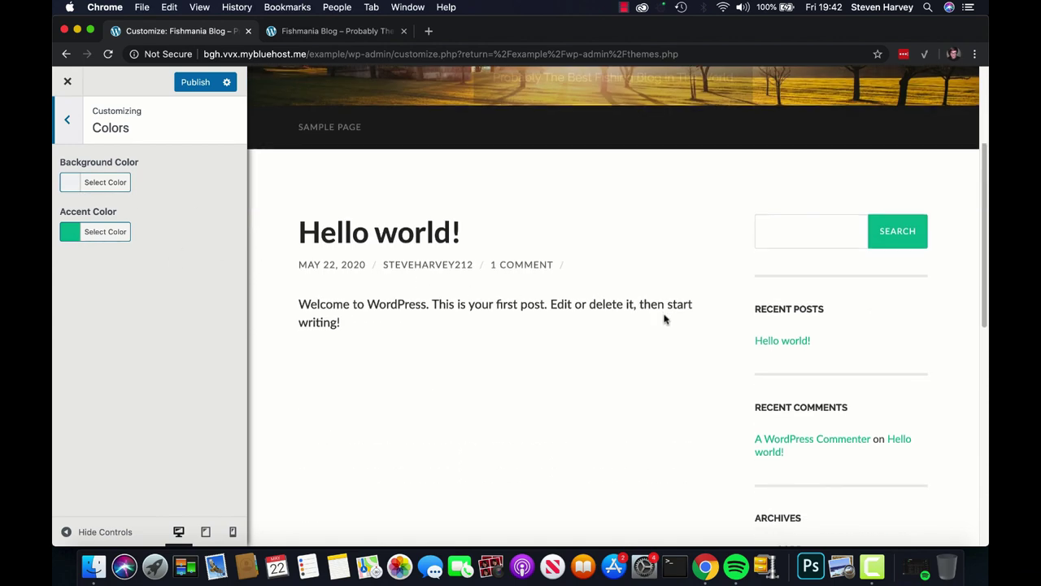
pyautogui.scroll(-3, 664, 319)
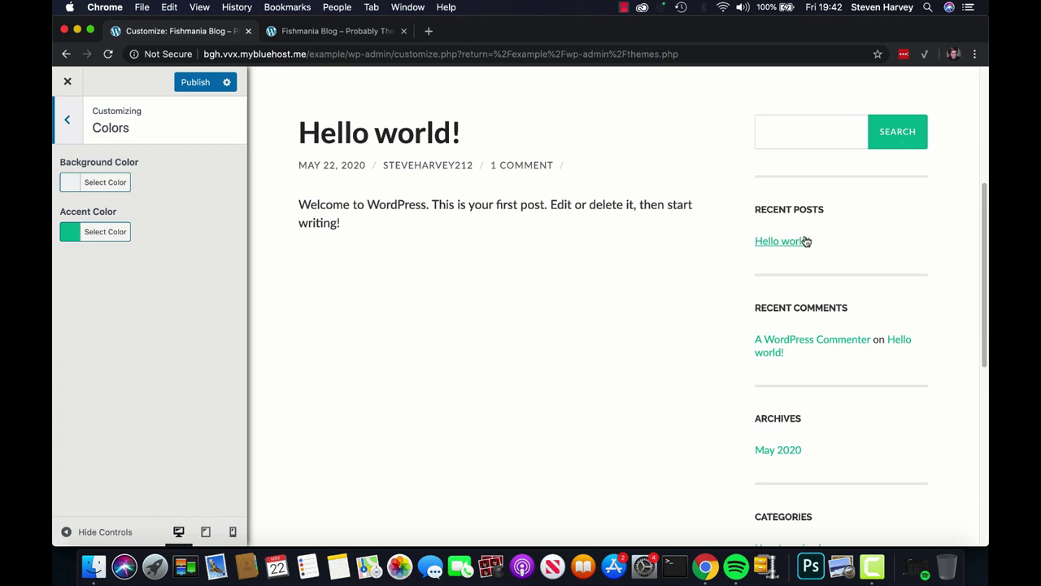
pyautogui.scroll(-12, 810, 345)
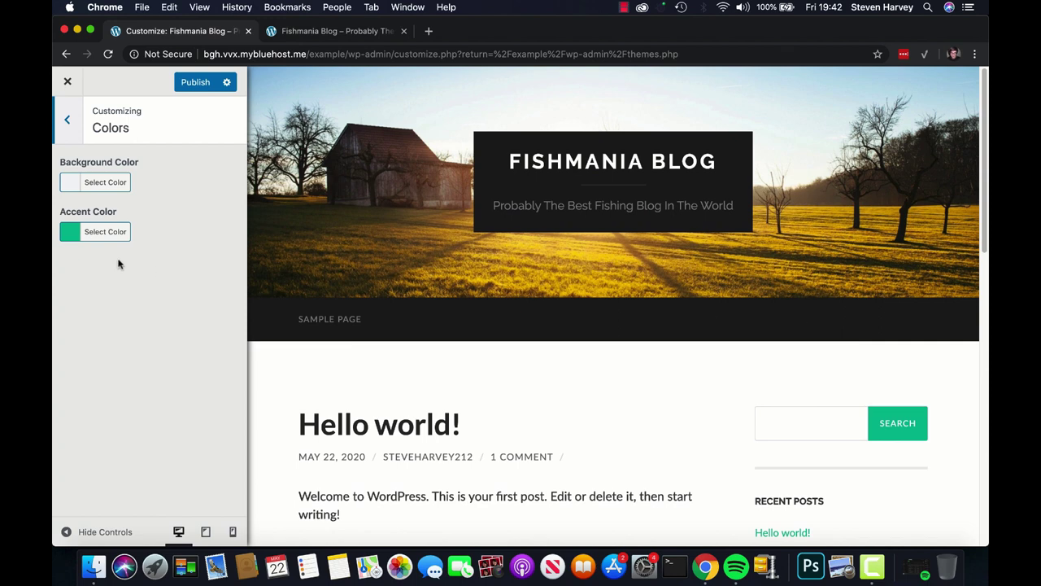
# Change the accent color to blue #1d72d3, check it across the preview, and leave the Colors settings
pyautogui.click(73, 236)
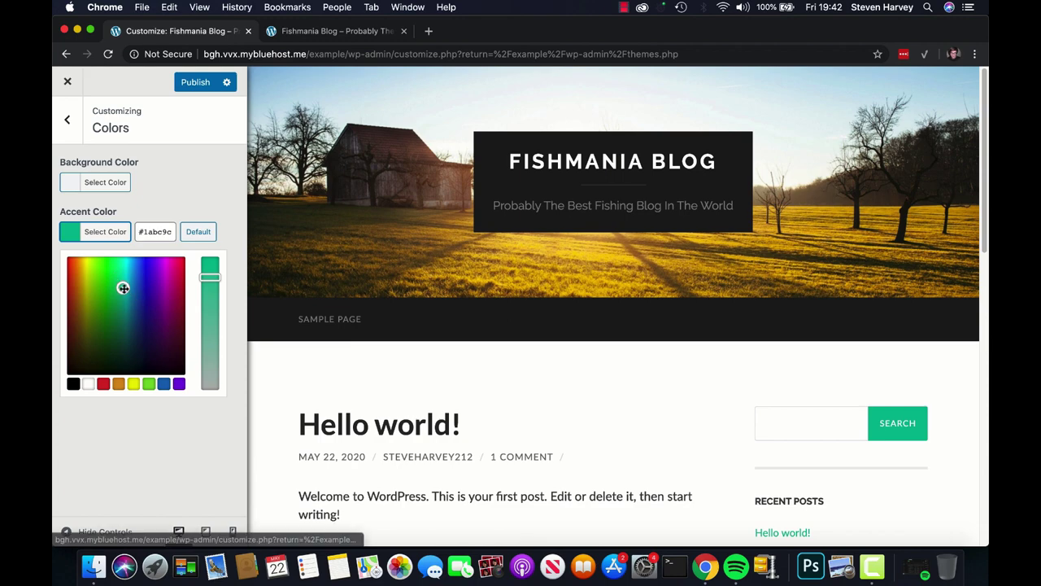
pyautogui.moveTo(121, 288); pyautogui.dragTo(138, 278)
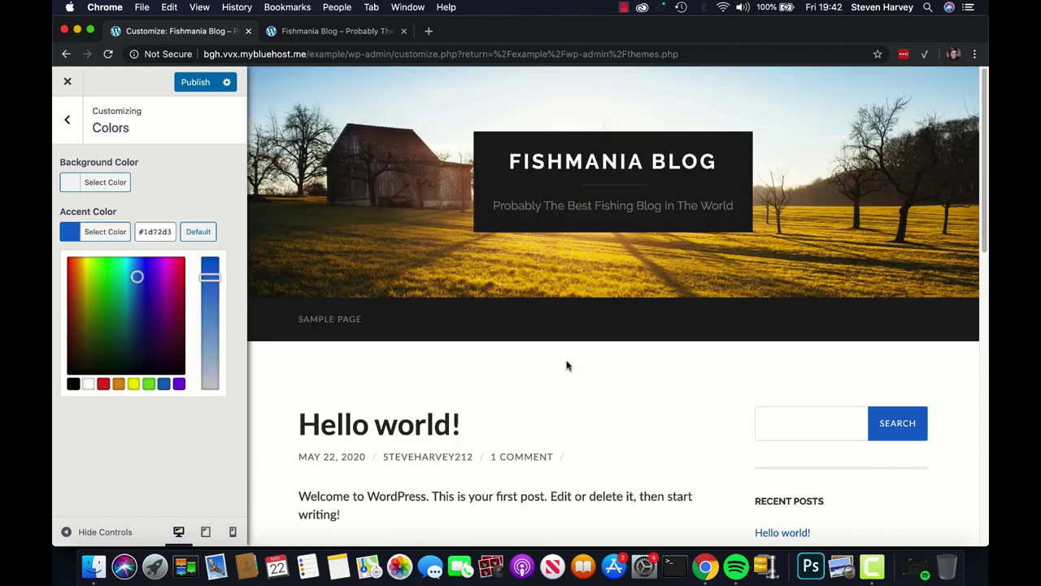
pyautogui.scroll(-5, 683, 386)
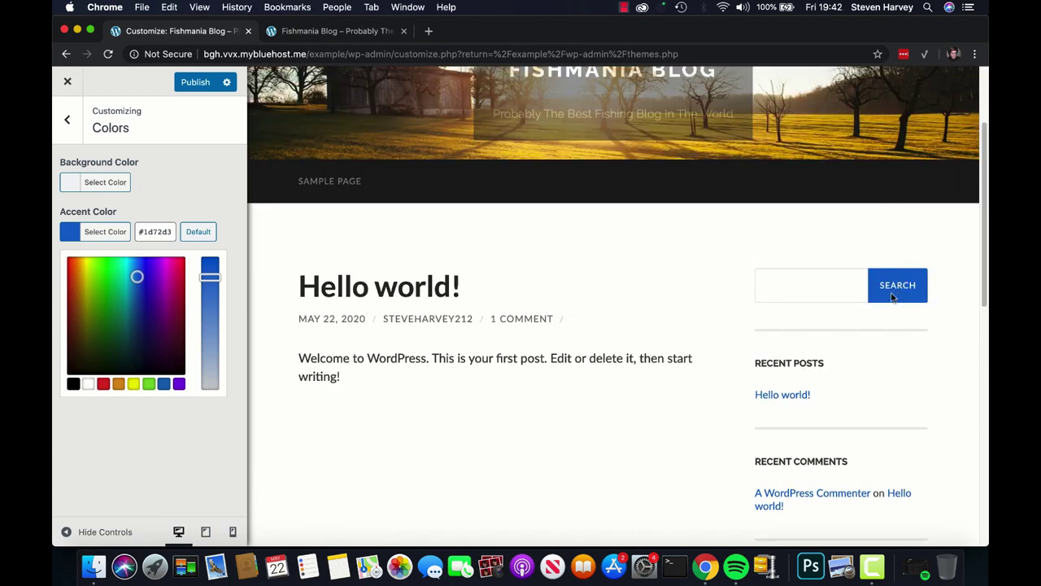
pyautogui.scroll(-10, 845, 300)
pyautogui.scroll(10, 842, 301)
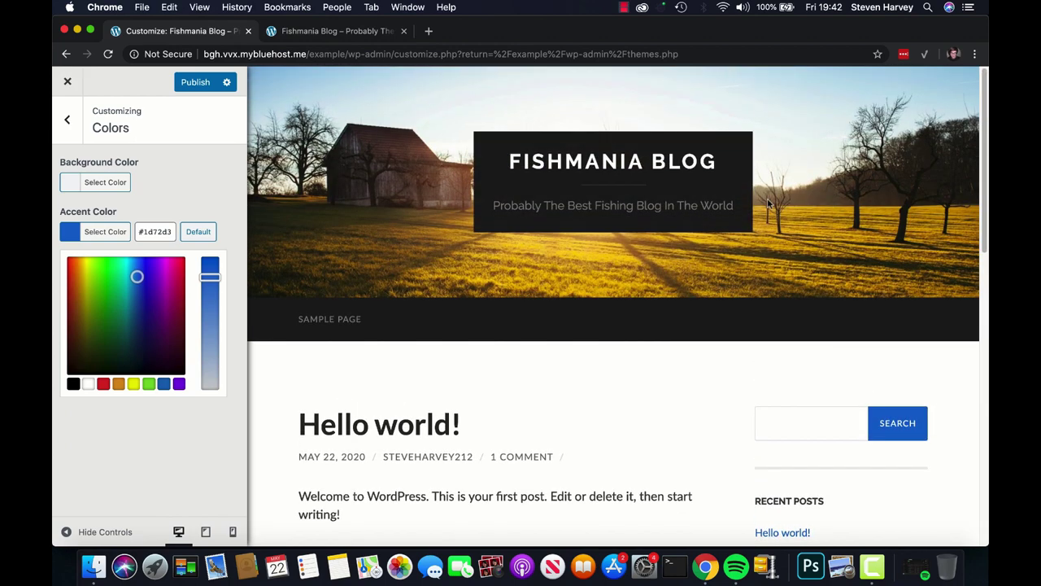
pyautogui.click(67, 120)
# Open the customizer's Header Image settings
pyautogui.scroll(-1, 840, 377)
pyautogui.scroll(1, 840, 376)
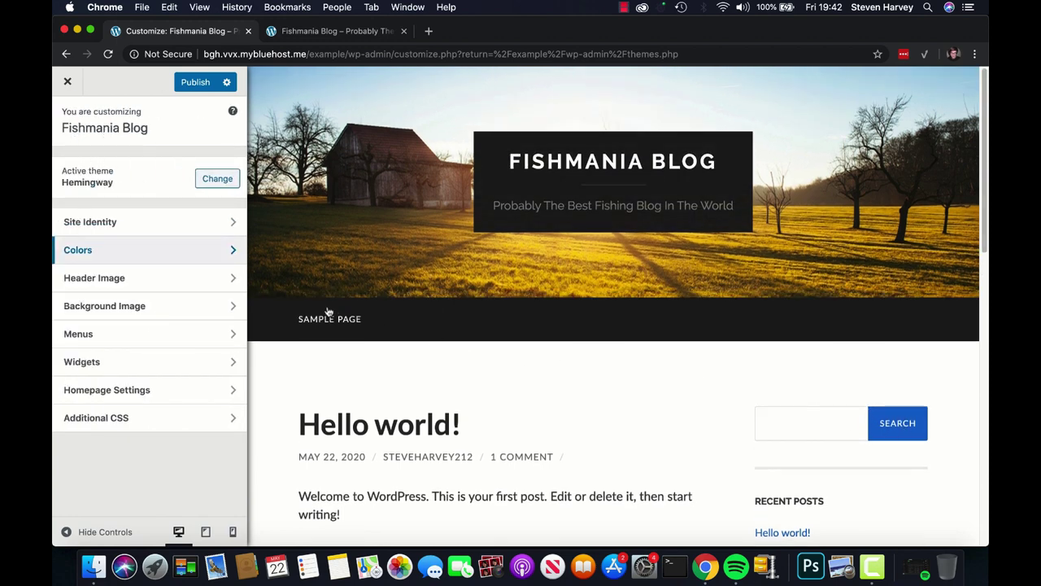
pyautogui.click(112, 286)
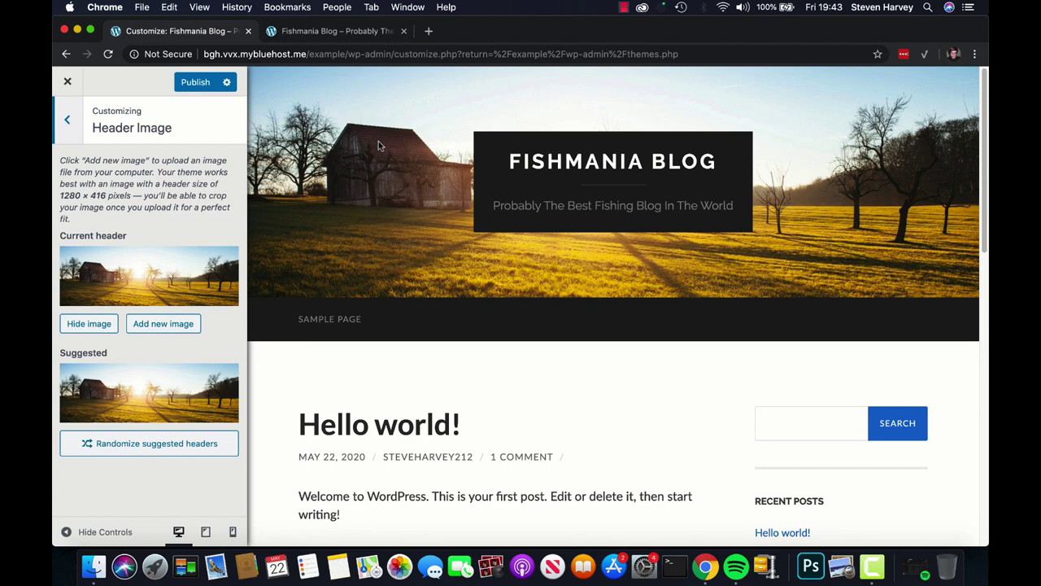
# Open unsplash.com in a new browser tab and view its photo search area
pyautogui.click(428, 31)
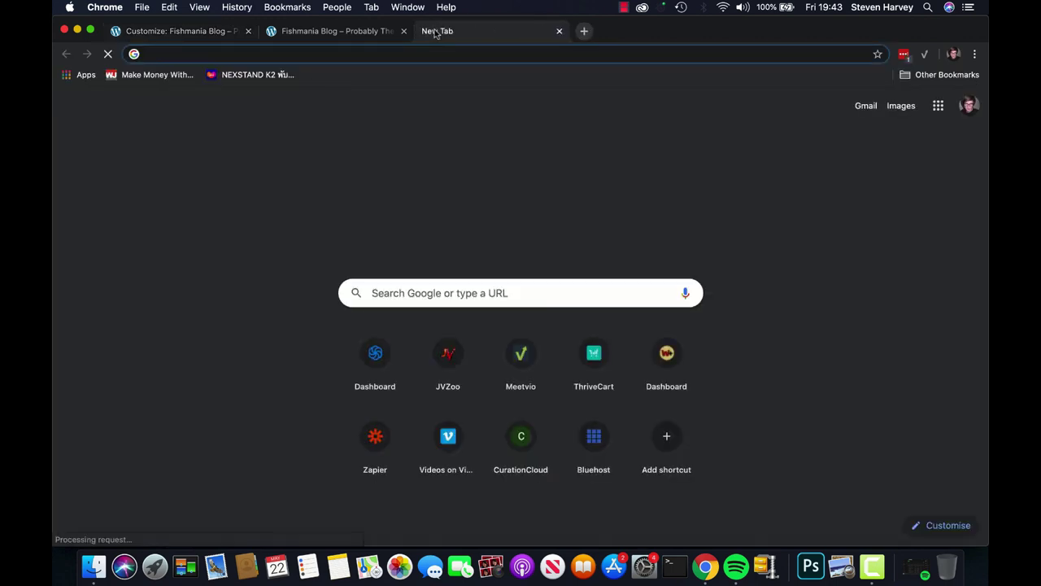
pyautogui.write('unsplash.com')
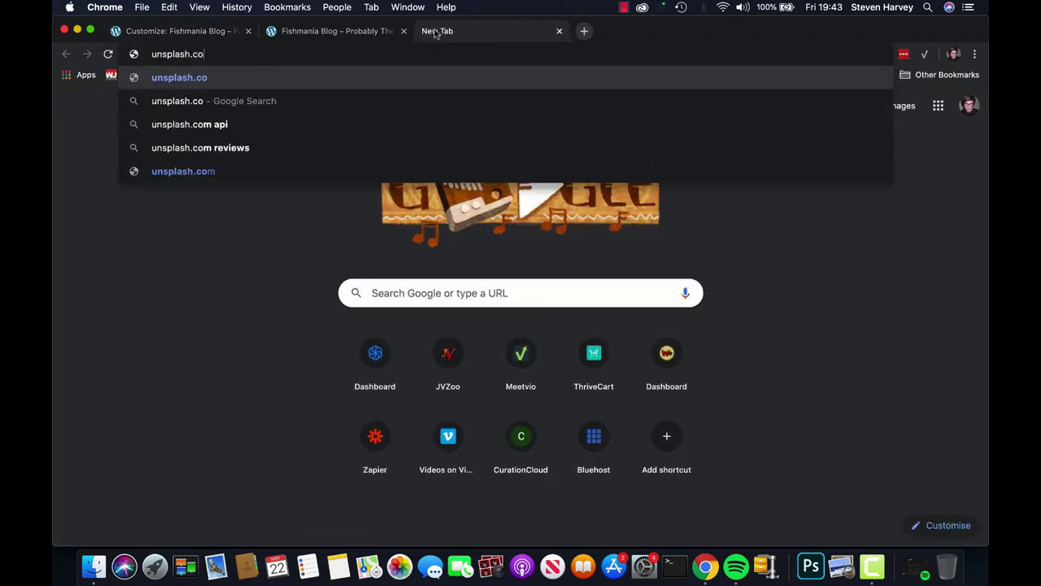
pyautogui.press('Return')
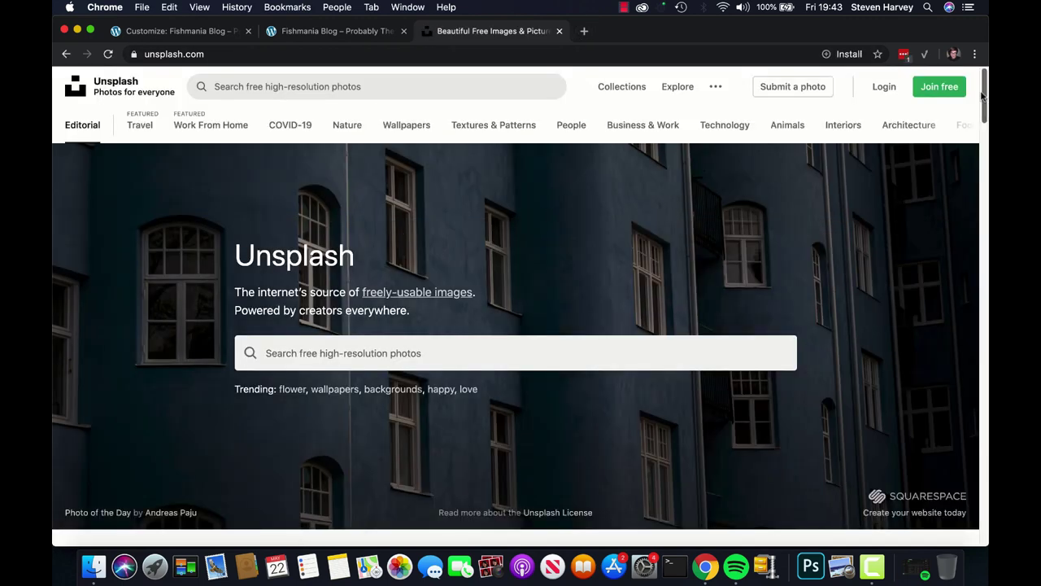
pyautogui.moveTo(984, 96)
pyautogui.mouseDown()
pyautogui.moveTo(984, 159)
pyautogui.moveTo(984, 91)
pyautogui.mouseUp()
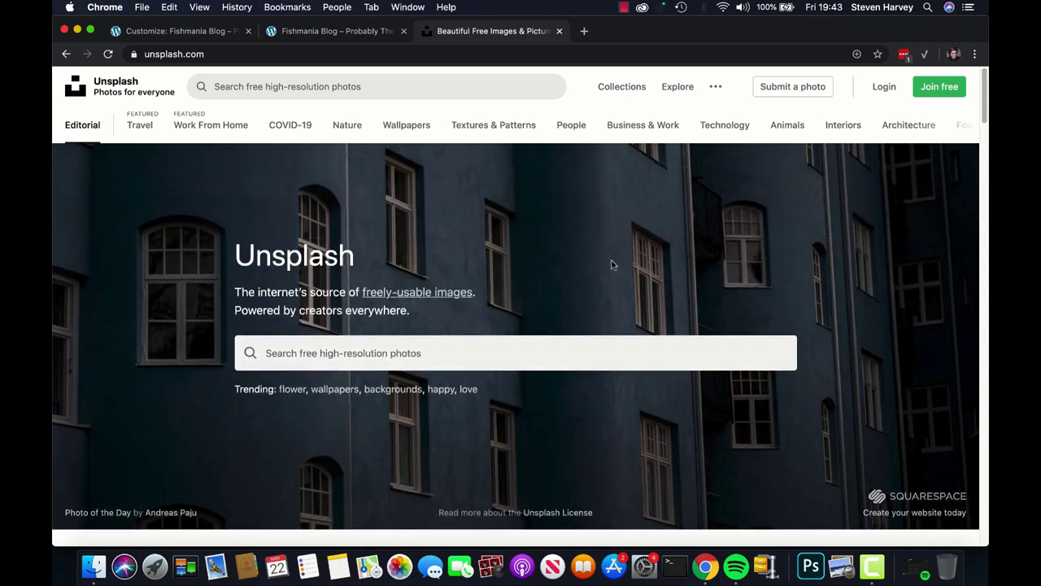
pyautogui.scroll(-1, 612, 267)
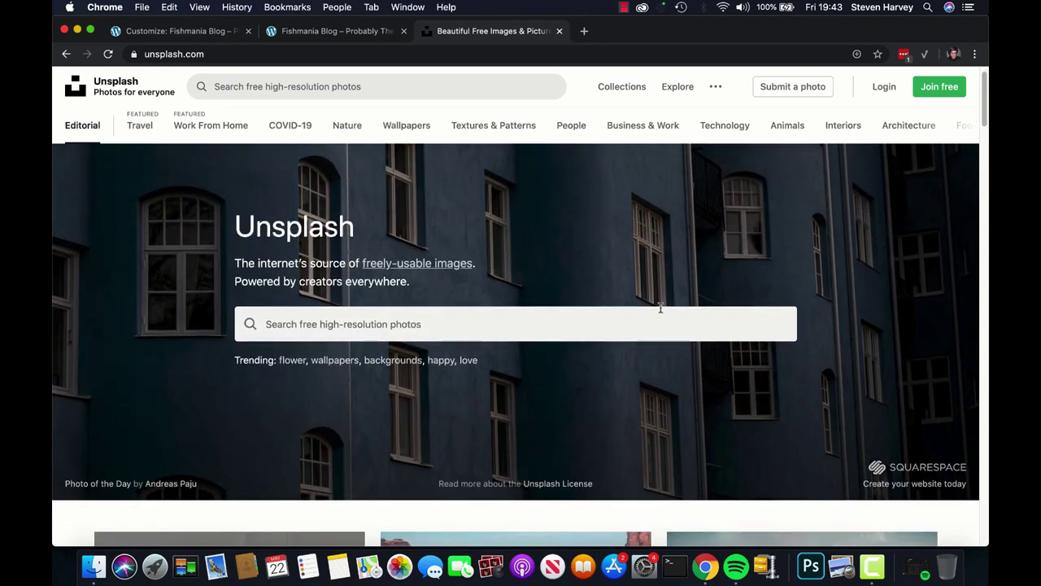
pyautogui.scroll(-1, 634, 318)
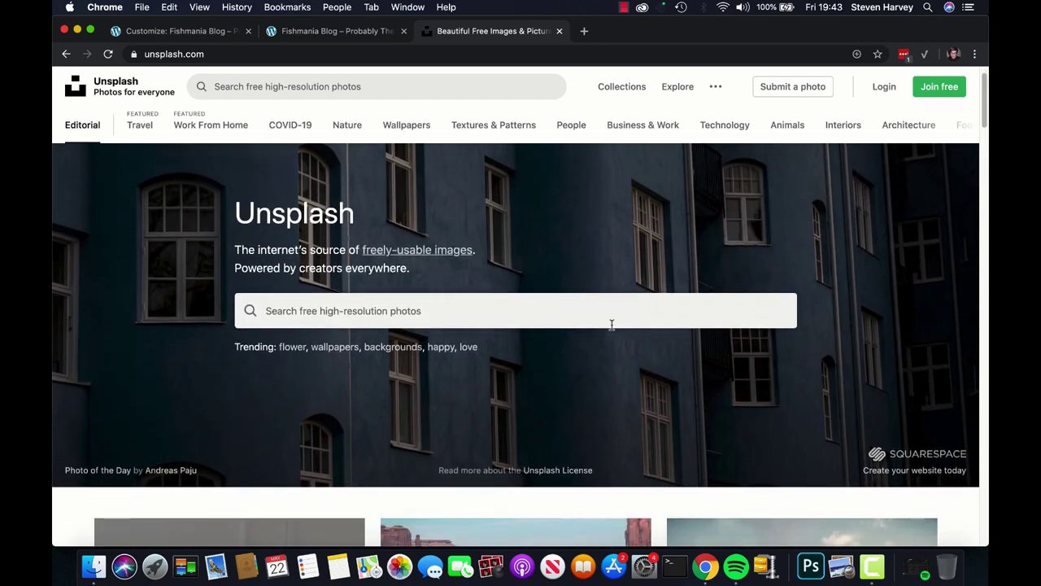
# Open Unsplash's Nature category and browse through its photos
pyautogui.click(527, 309)
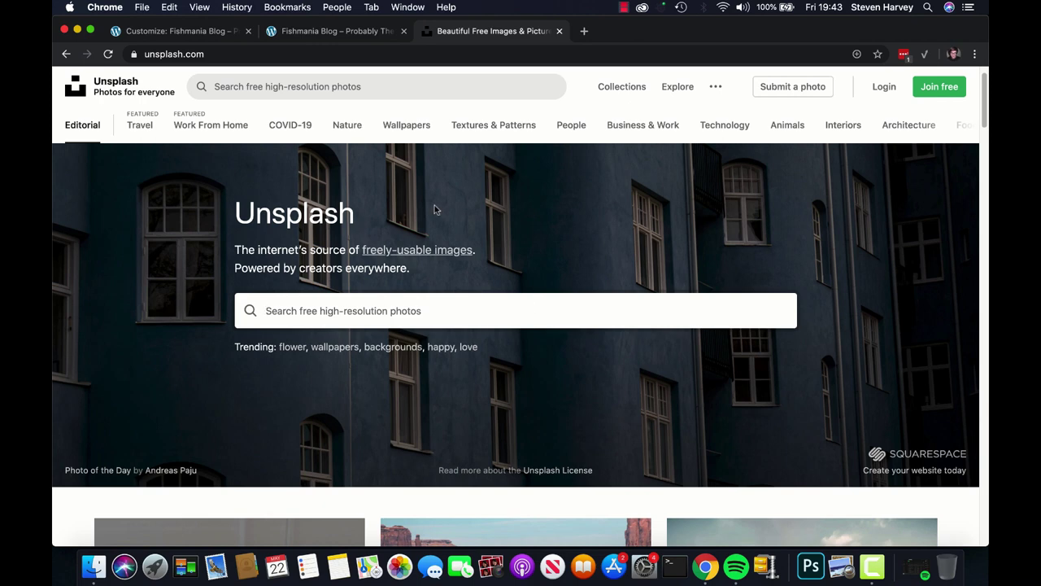
pyautogui.click(347, 126)
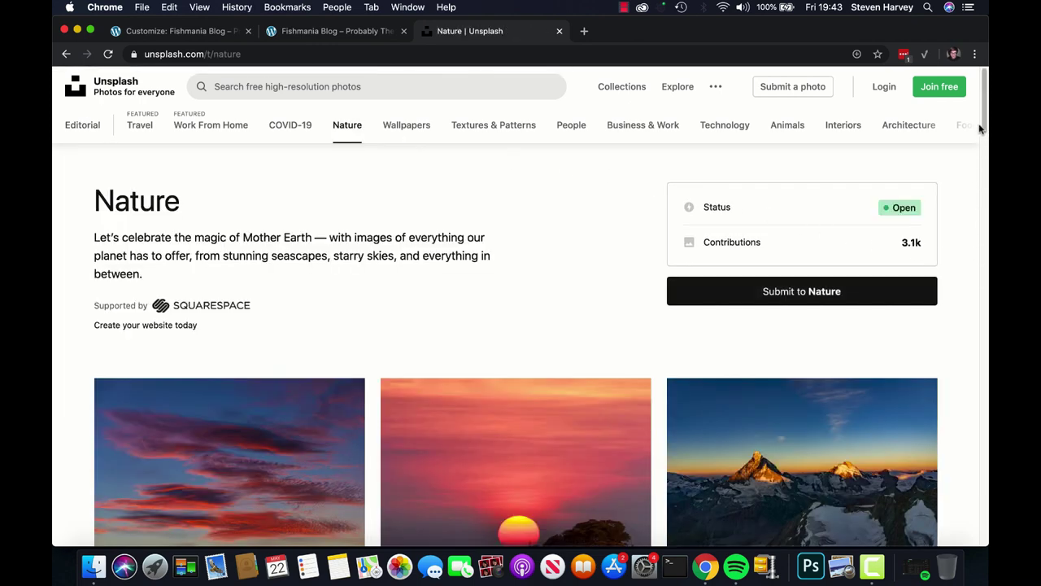
pyautogui.moveTo(983, 92); pyautogui.dragTo(985, 265)
pyautogui.scroll(-15, 956, 271)
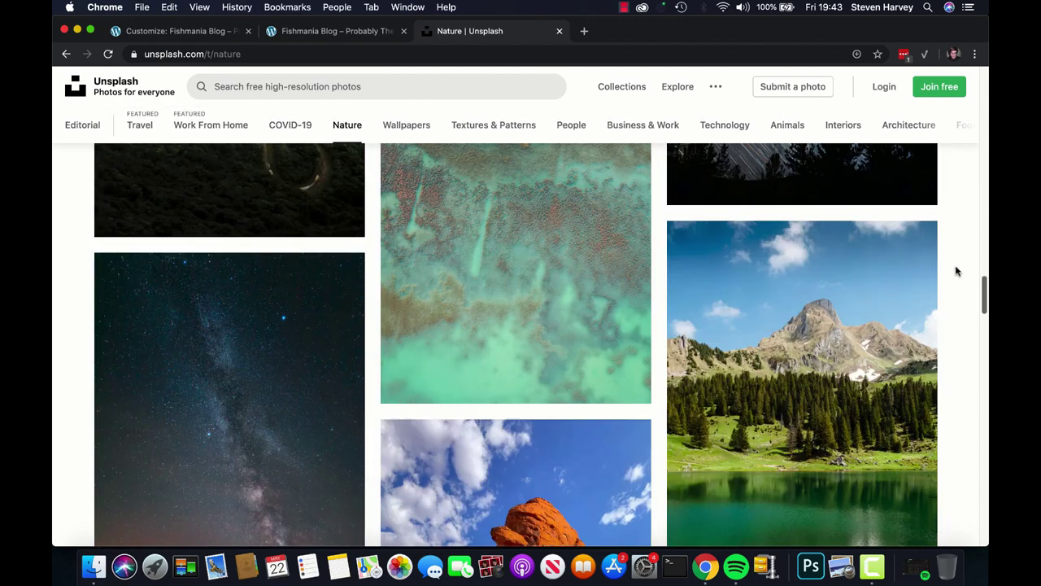
pyautogui.scroll(-10, 956, 271)
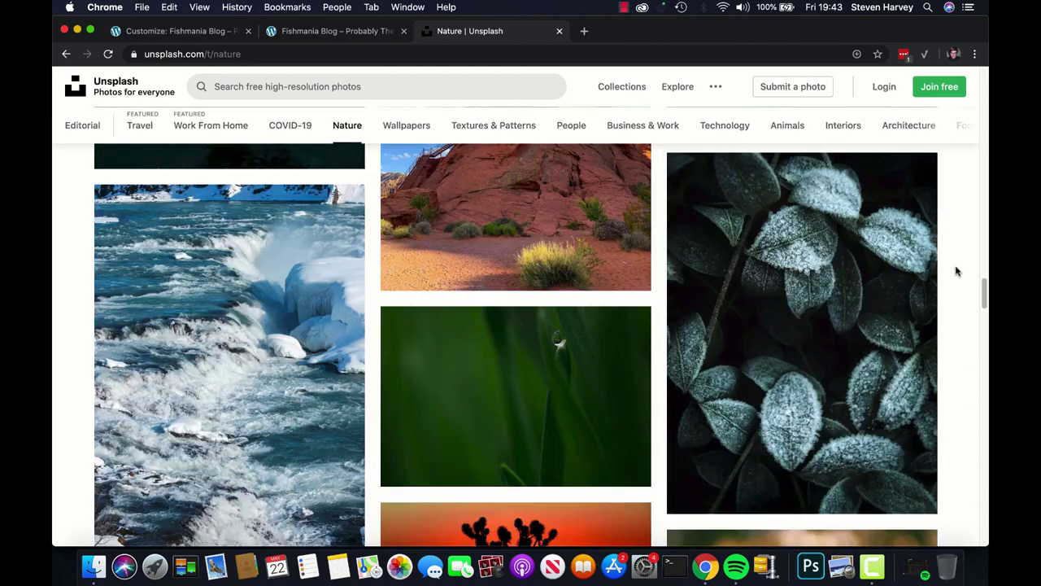
pyautogui.scroll(-15, 957, 271)
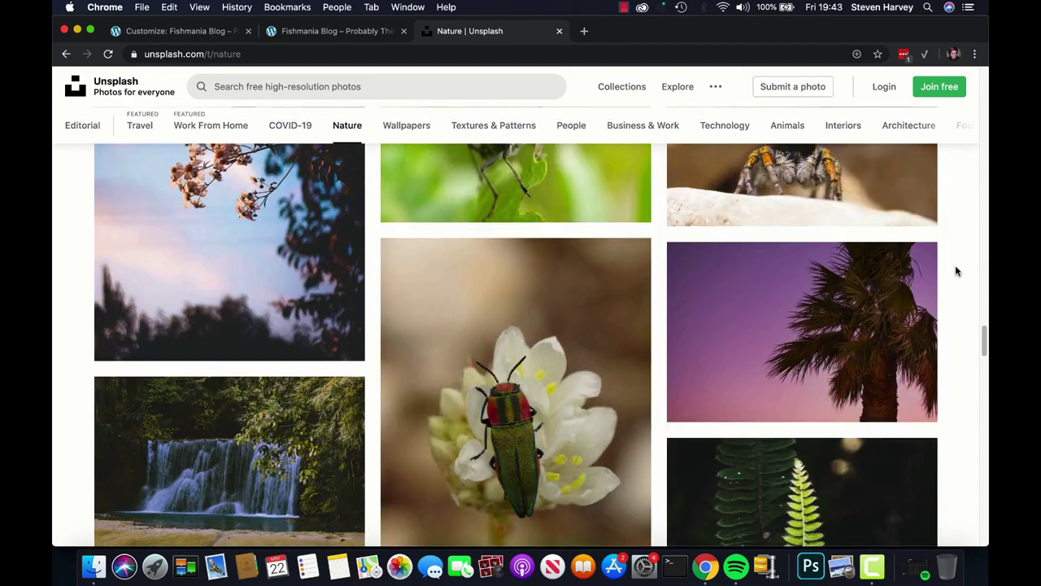
pyautogui.scroll(-5, 956, 271)
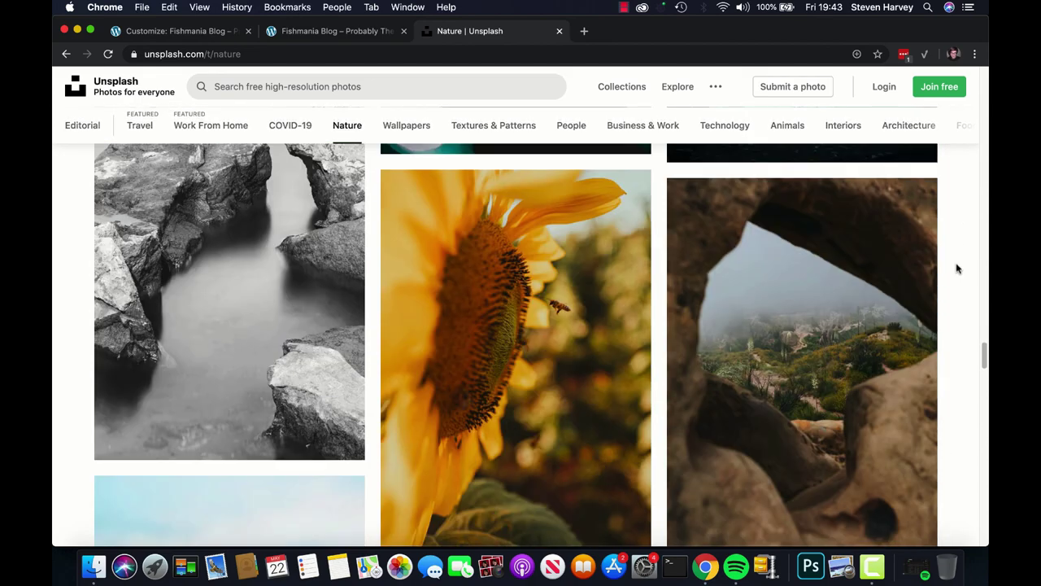
pyautogui.scroll(-15, 956, 268)
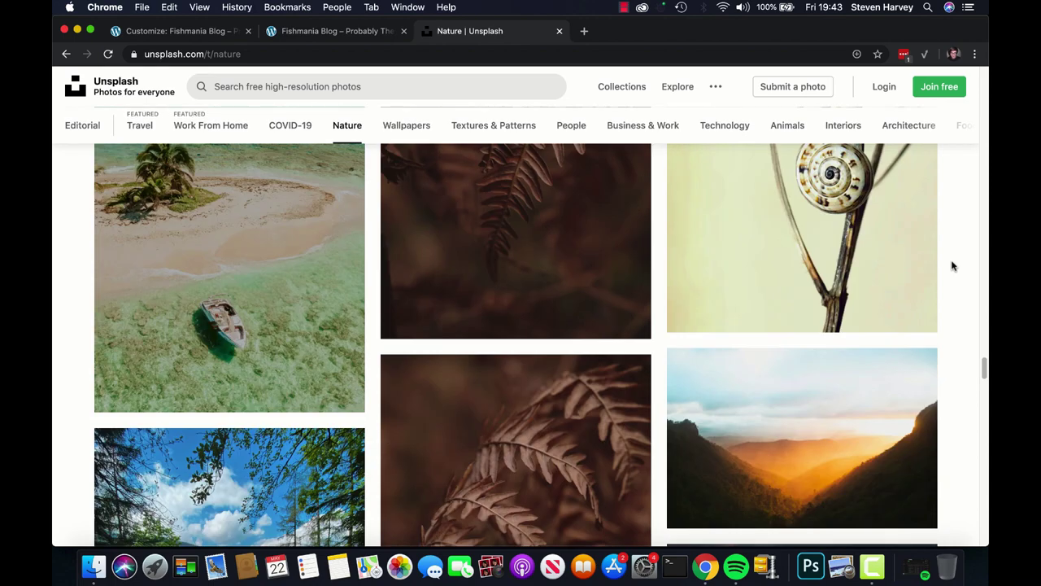
pyautogui.scroll(-10, 950, 263)
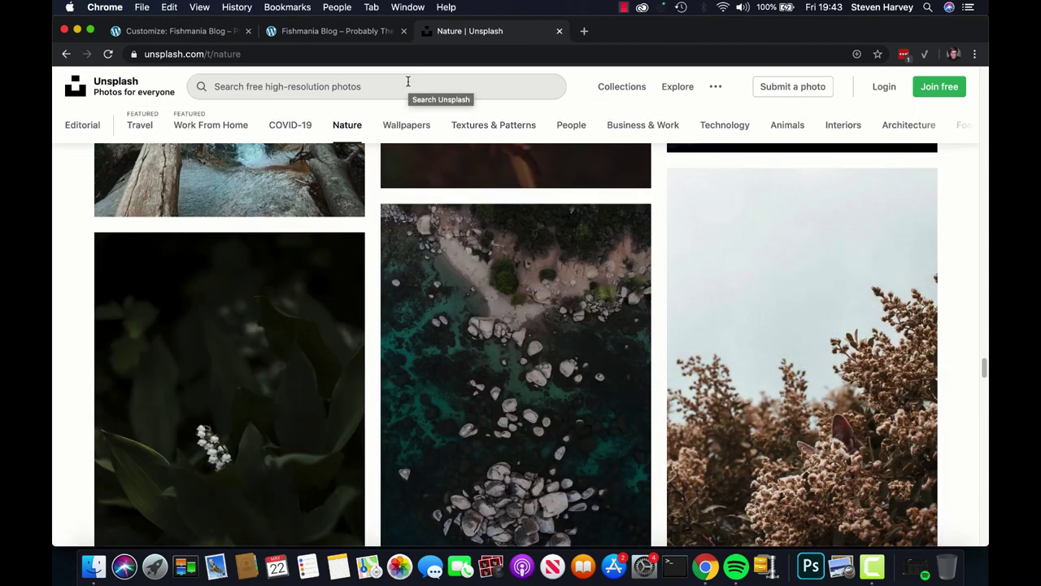
# Search Unsplash for "fishing" and look through the photo results
pyautogui.click(408, 81)
pyautogui.write('fishing')
pyautogui.press('Return')
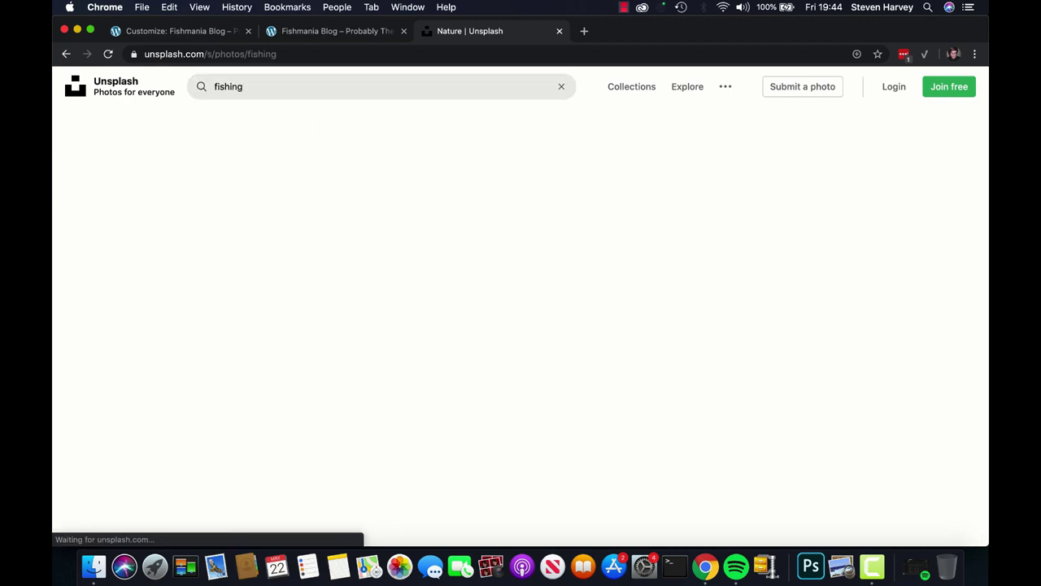
pyautogui.scroll(-7, 944, 302)
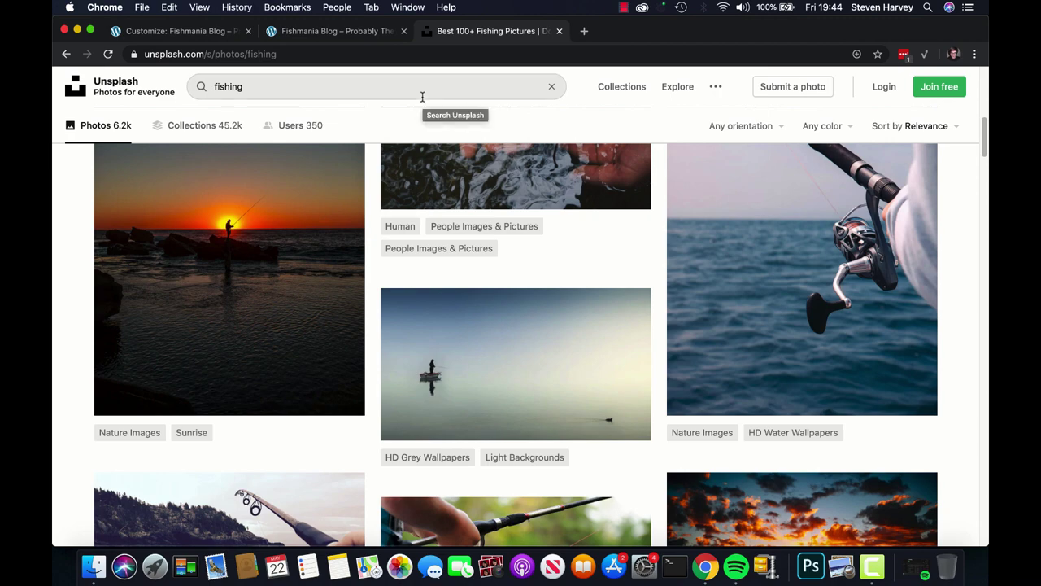
# Return to the site customizer, upload fishermen-504098_1920.jpg from the Fishing folder as a new header image, and proceed to cropping
pyautogui.click(205, 32)
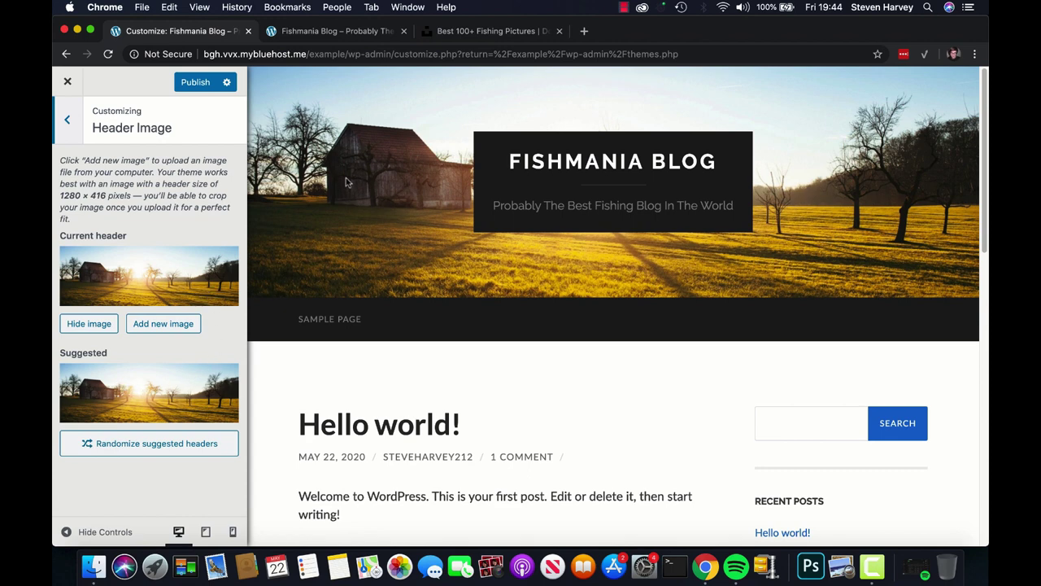
pyautogui.click(151, 332)
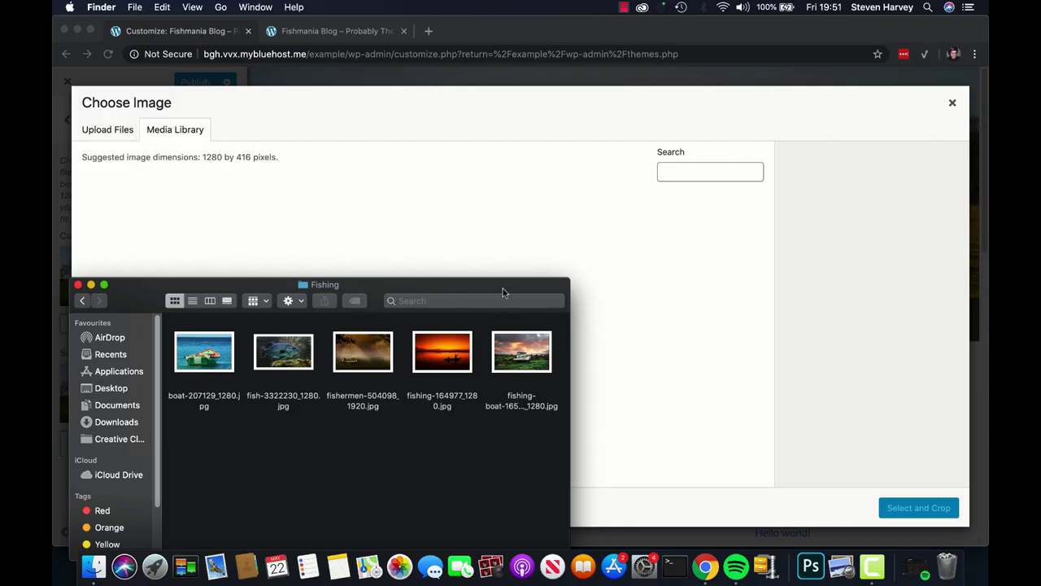
pyautogui.moveTo(501, 291); pyautogui.dragTo(489, 267)
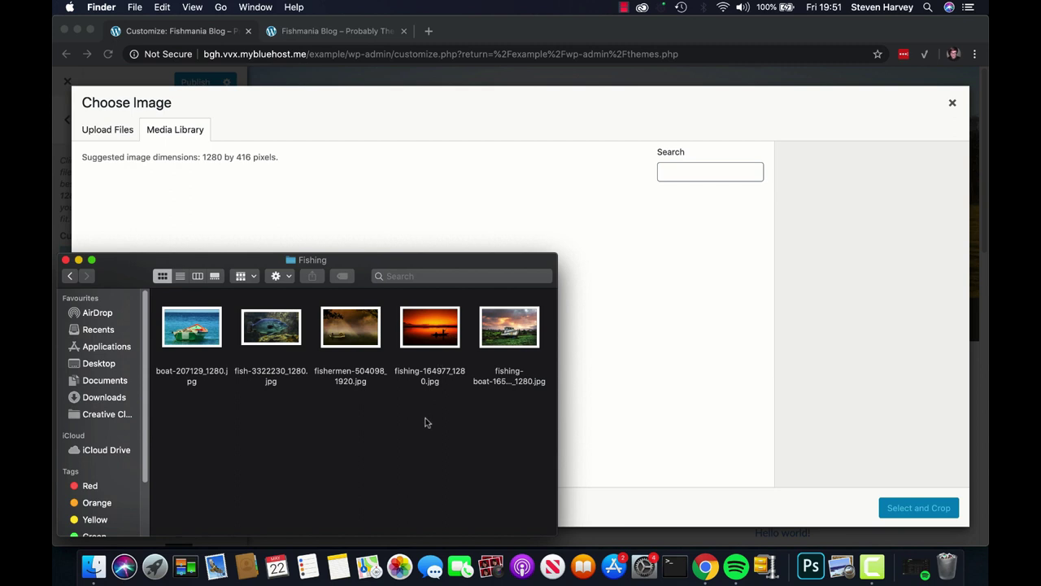
pyautogui.click(432, 331)
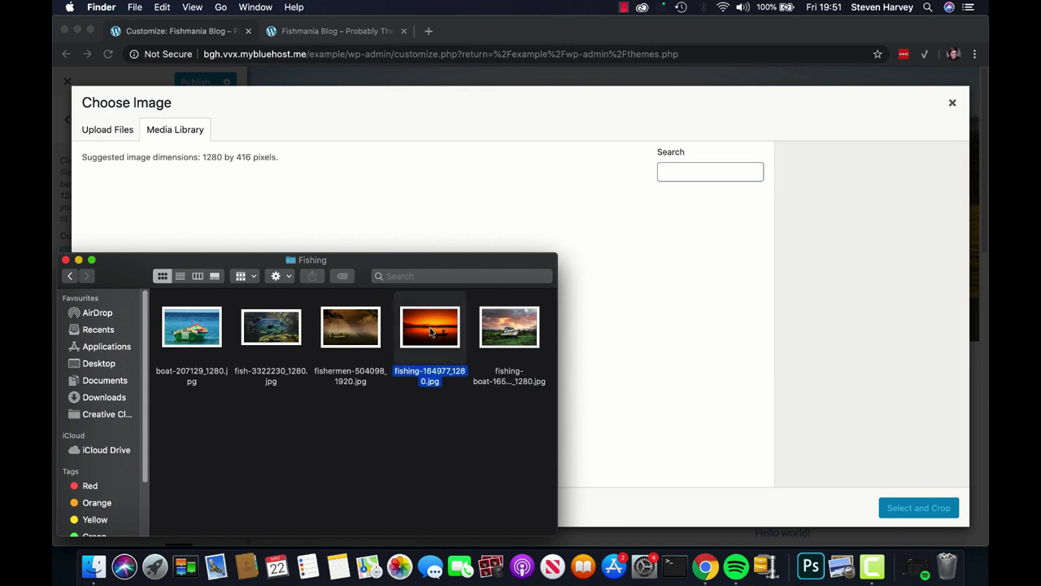
pyautogui.click(363, 340)
pyautogui.moveTo(398, 269); pyautogui.dragTo(363, 311)
pyautogui.moveTo(316, 365); pyautogui.dragTo(589, 278)
pyautogui.click(899, 504)
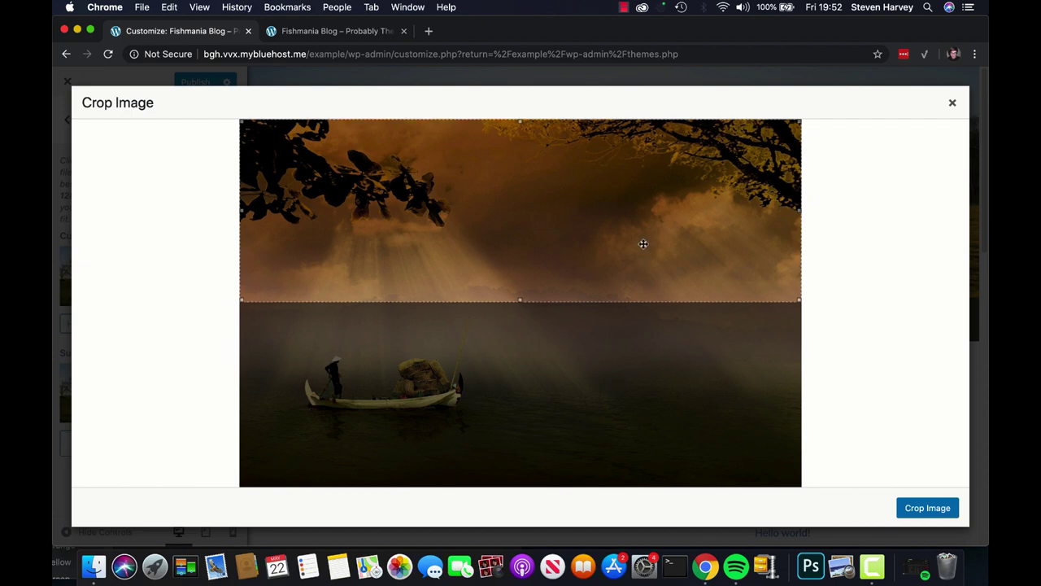
# Crop the header image to the lower band containing the fisherman's boat and check it in the site preview
pyautogui.moveTo(643, 244); pyautogui.dragTo(646, 364)
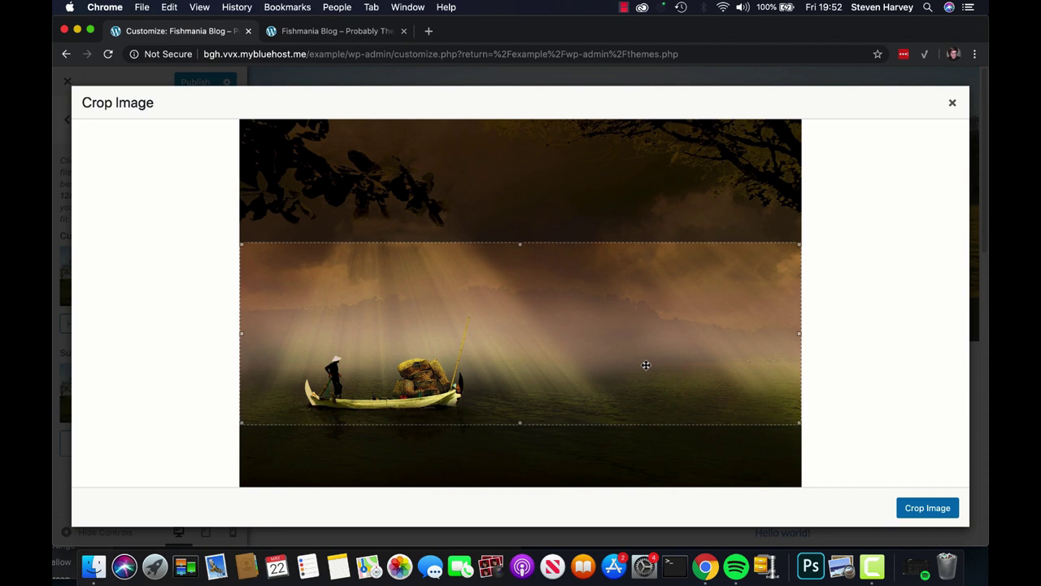
pyautogui.click(919, 508)
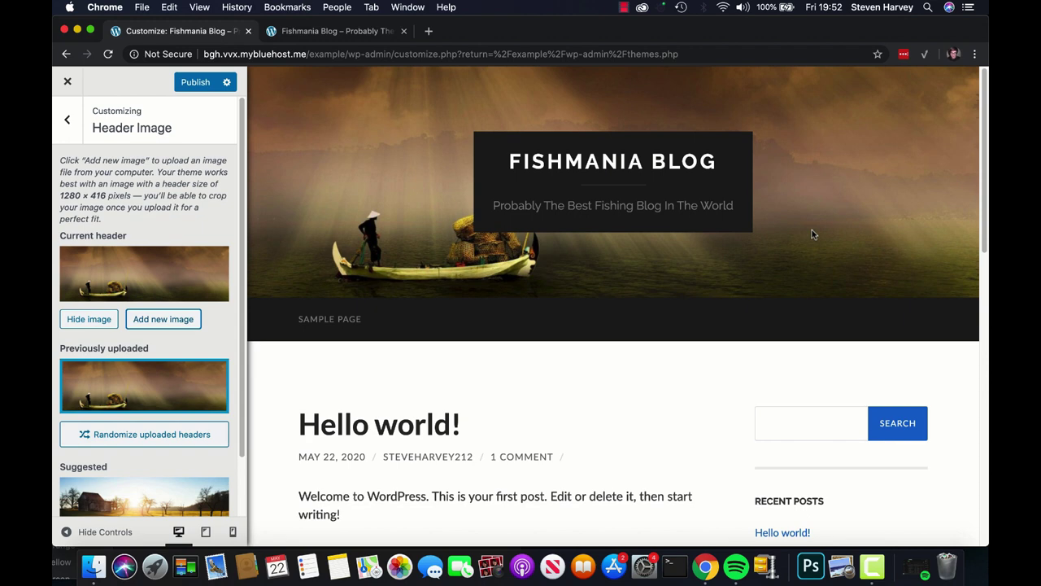
pyautogui.scroll(-2, 683, 358)
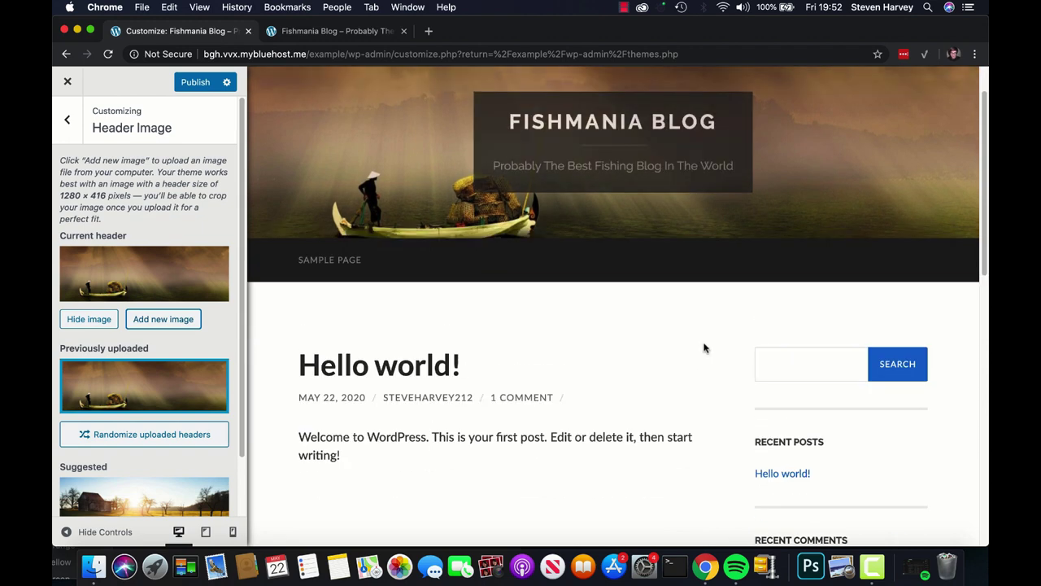
# View the Background Image settings alongside the page preview, look at the Menus settings, and return to the main customizer options
pyautogui.click(67, 120)
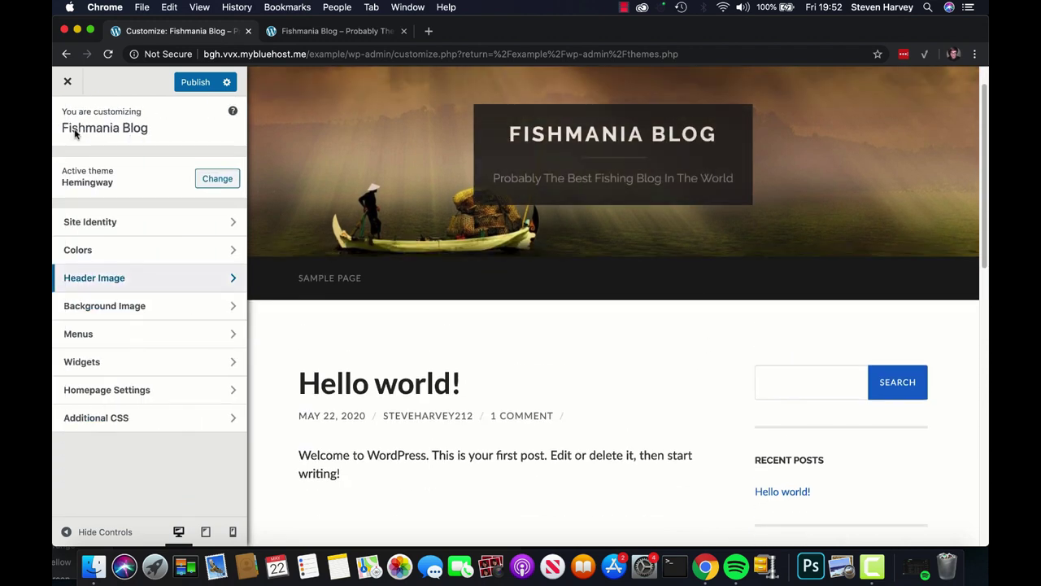
pyautogui.click(186, 308)
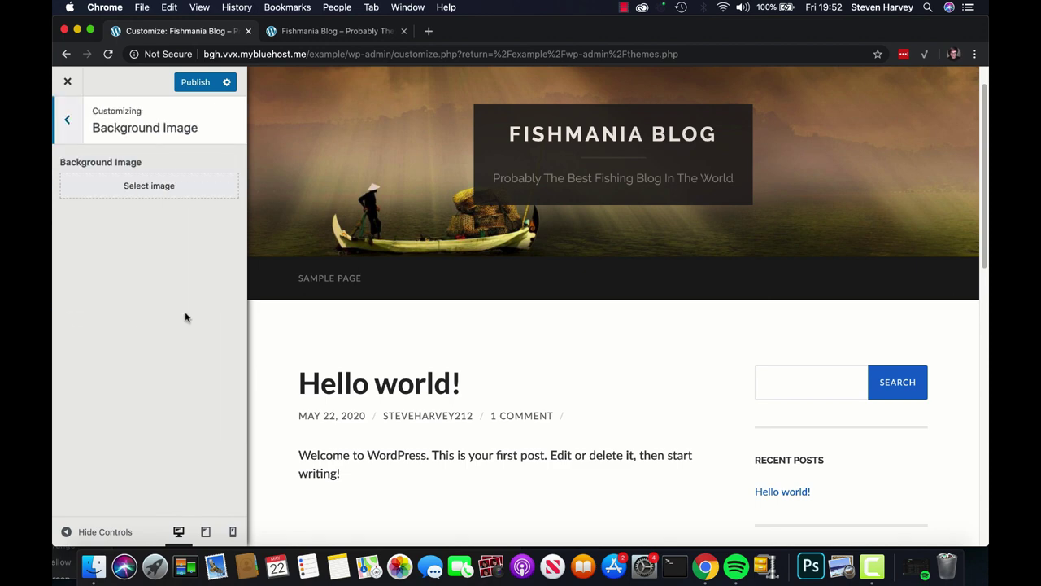
pyautogui.scroll(-5, 612, 345)
pyautogui.scroll(-10, 602, 388)
pyautogui.scroll(10, 623, 379)
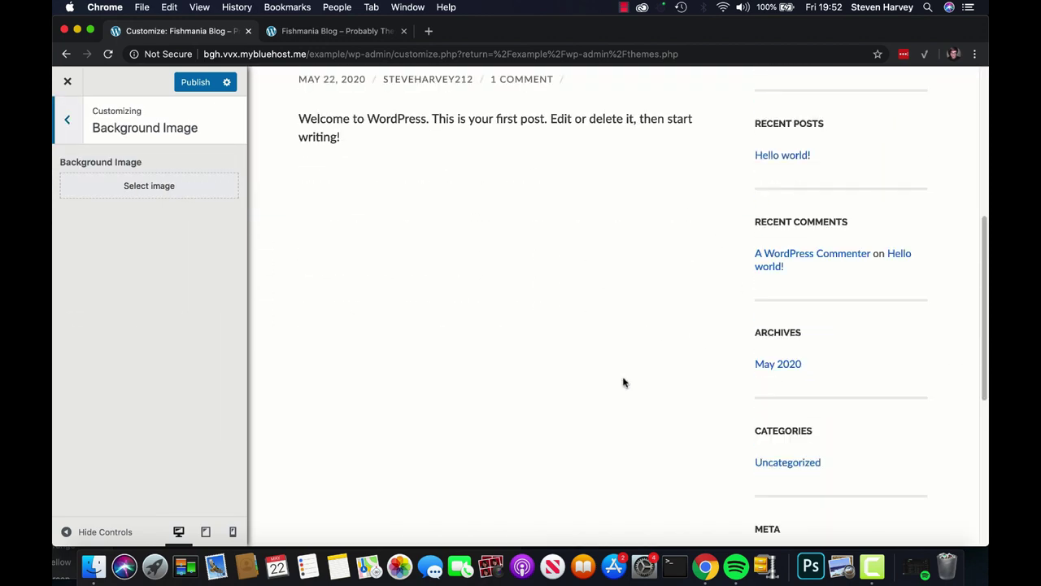
pyautogui.scroll(6, 636, 353)
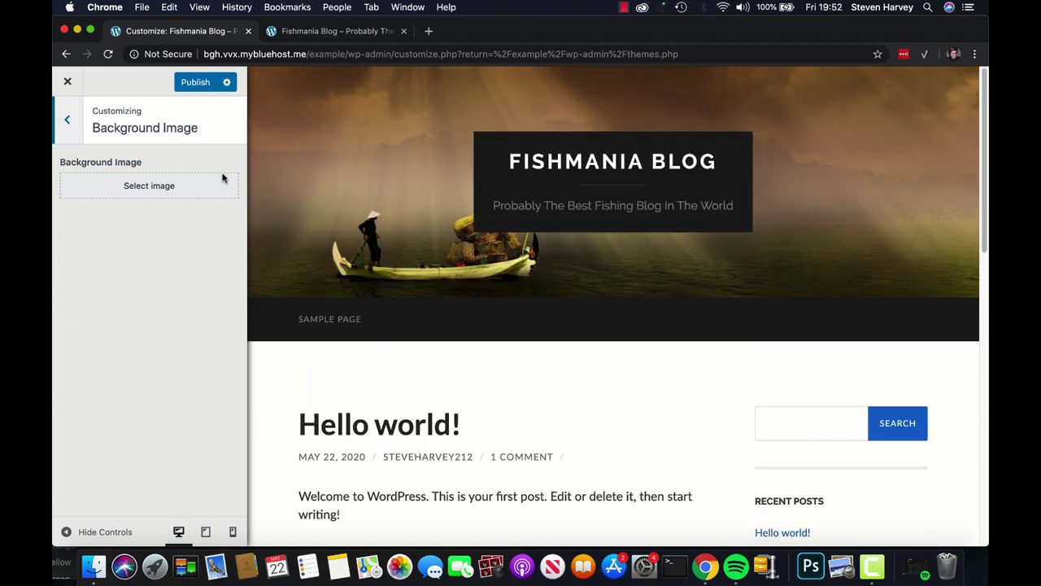
pyautogui.click(73, 129)
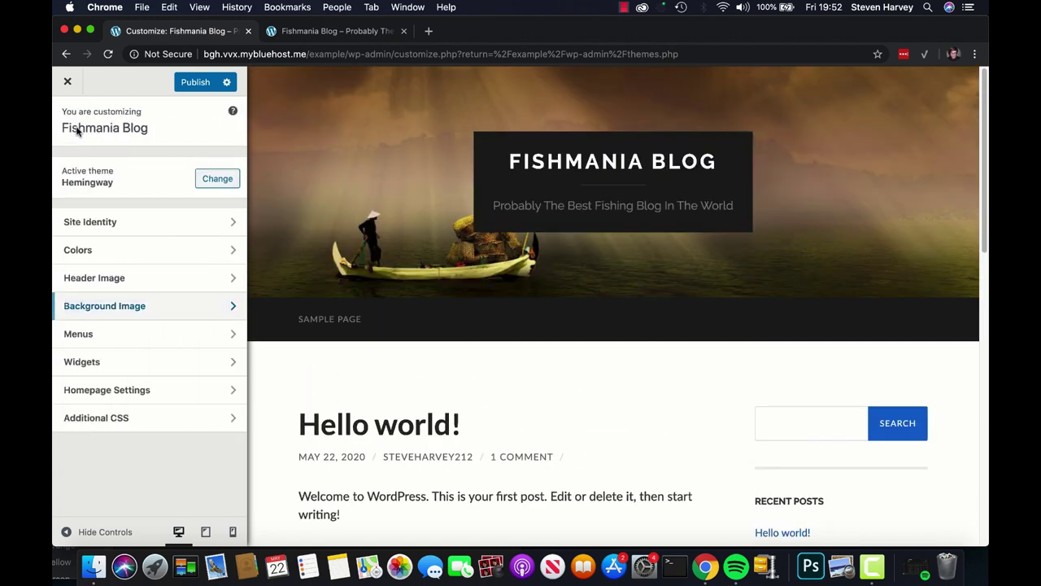
pyautogui.click(148, 336)
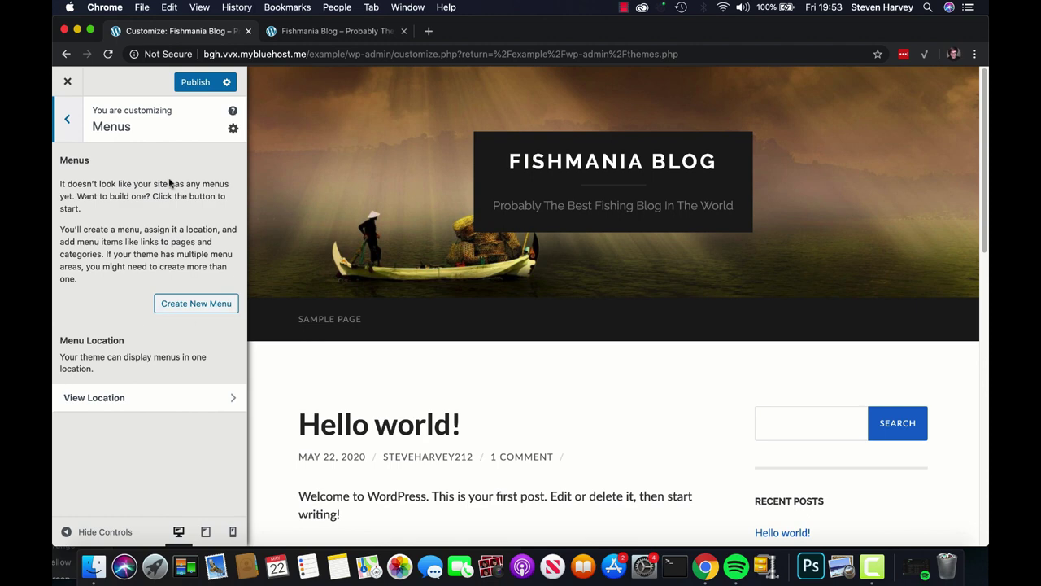
pyautogui.click(72, 127)
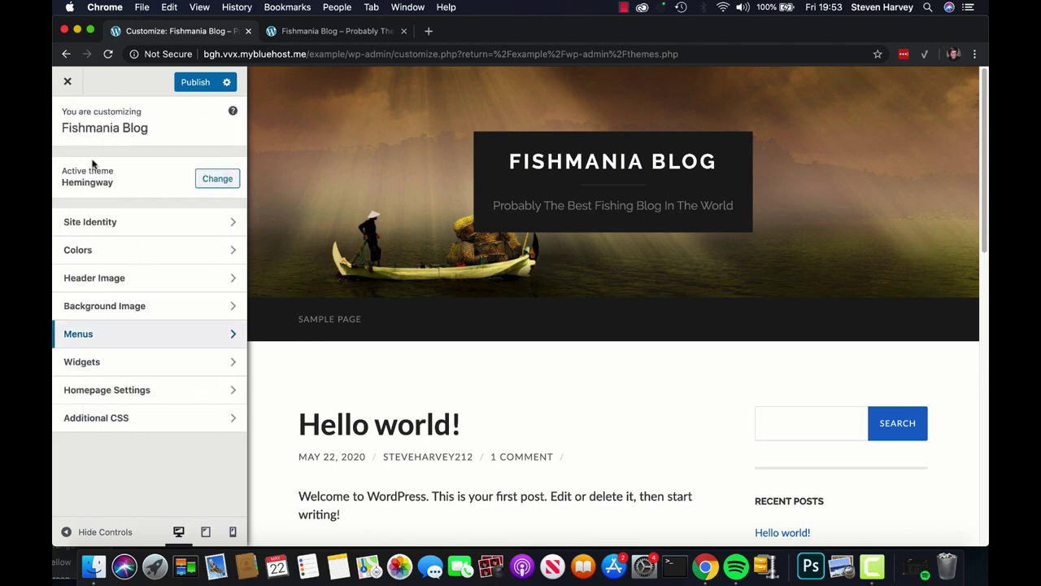
# Open the Widgets settings and examine the site preview down to the footer area
pyautogui.click(158, 360)
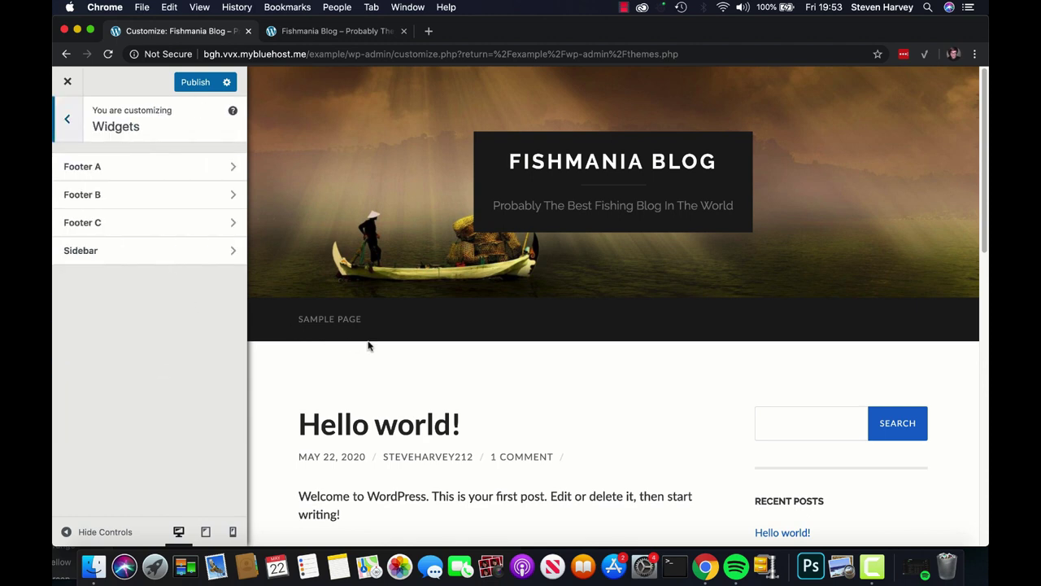
pyautogui.scroll(-3, 391, 354)
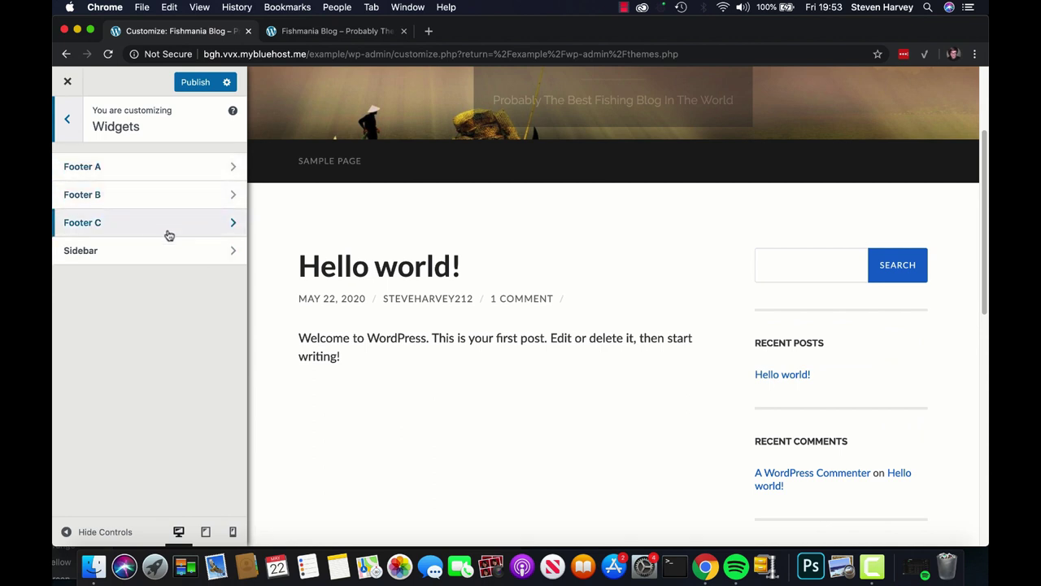
pyautogui.scroll(-5, 462, 382)
pyautogui.scroll(-4, 462, 381)
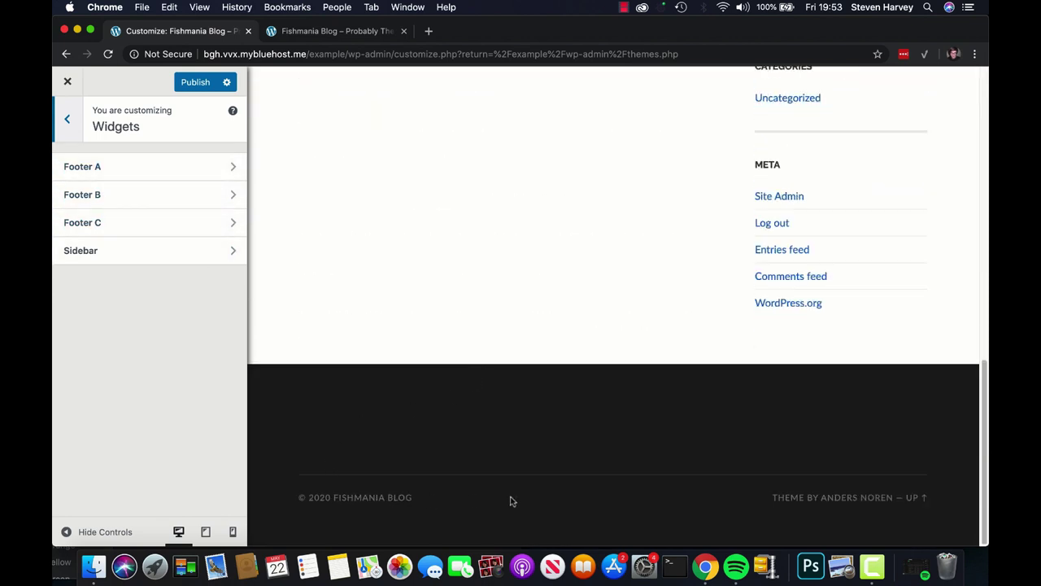
pyautogui.scroll(10, 569, 365)
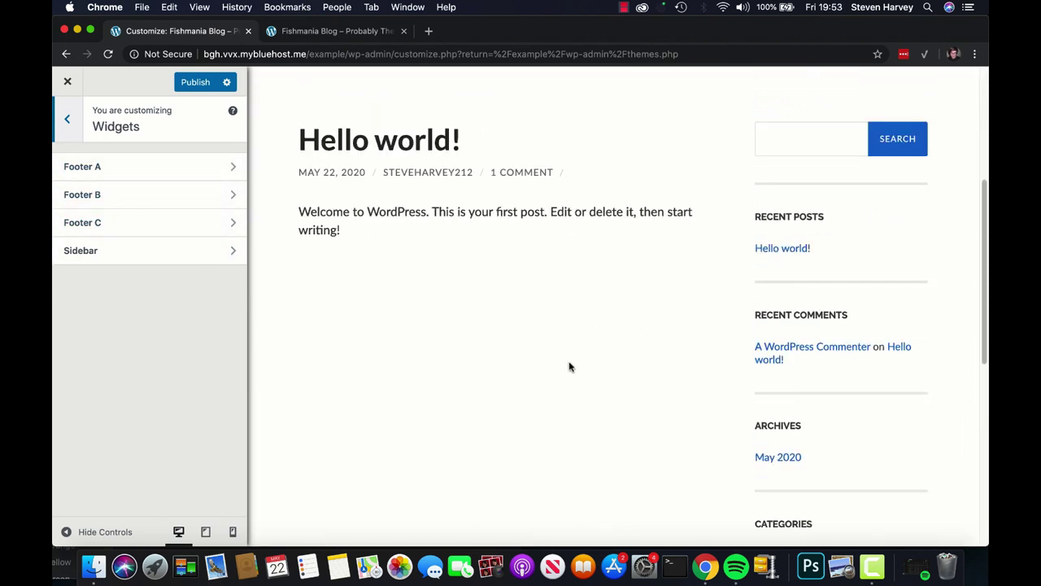
# Review the sidebar widgets in the site preview and open the Sidebar widget area for editing
pyautogui.click(234, 256)
pyautogui.scroll(-5, 772, 258)
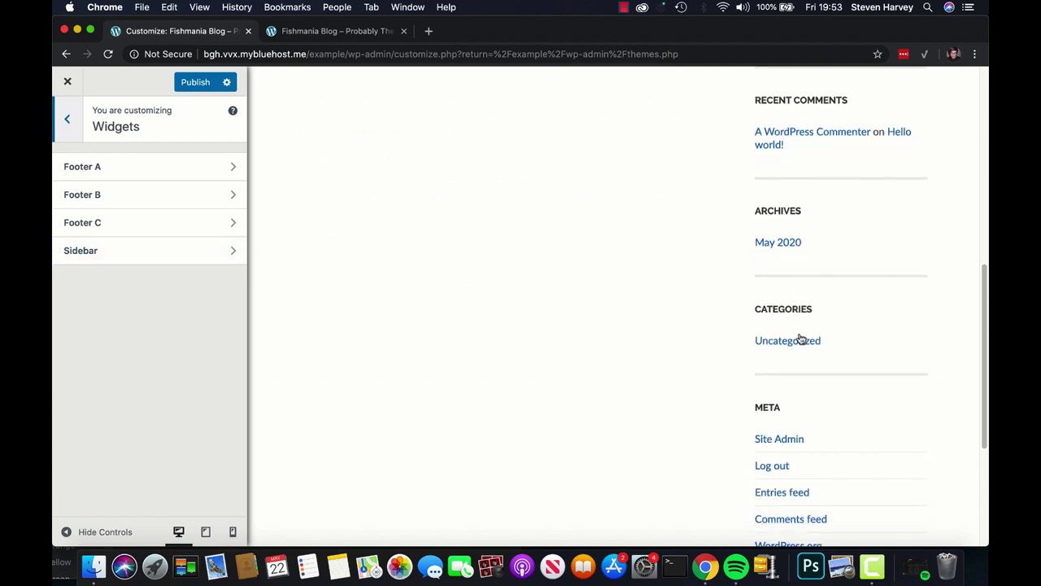
pyautogui.scroll(5, 815, 417)
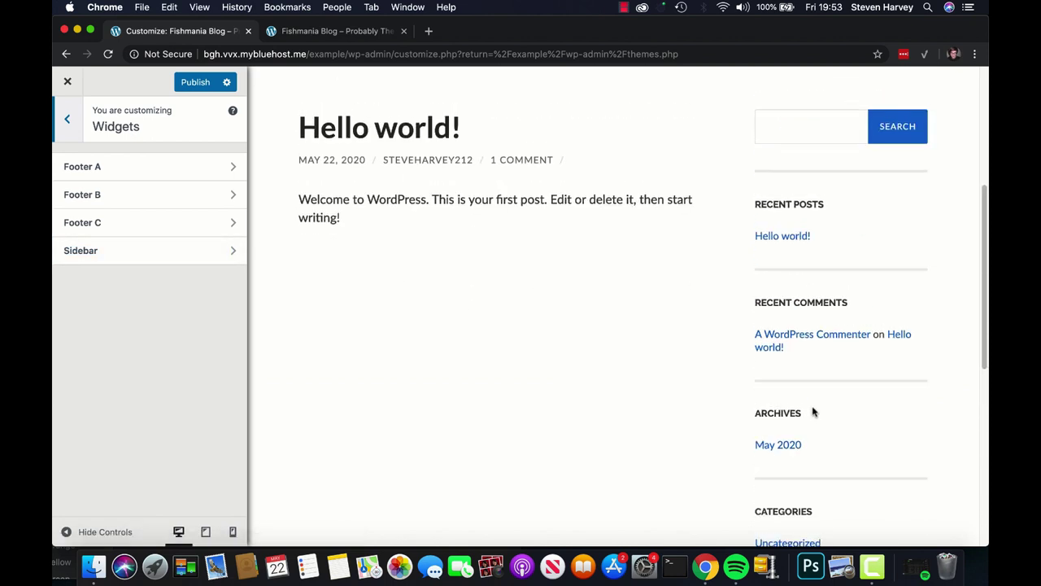
pyautogui.scroll(-1, 802, 382)
pyautogui.scroll(-4, 808, 302)
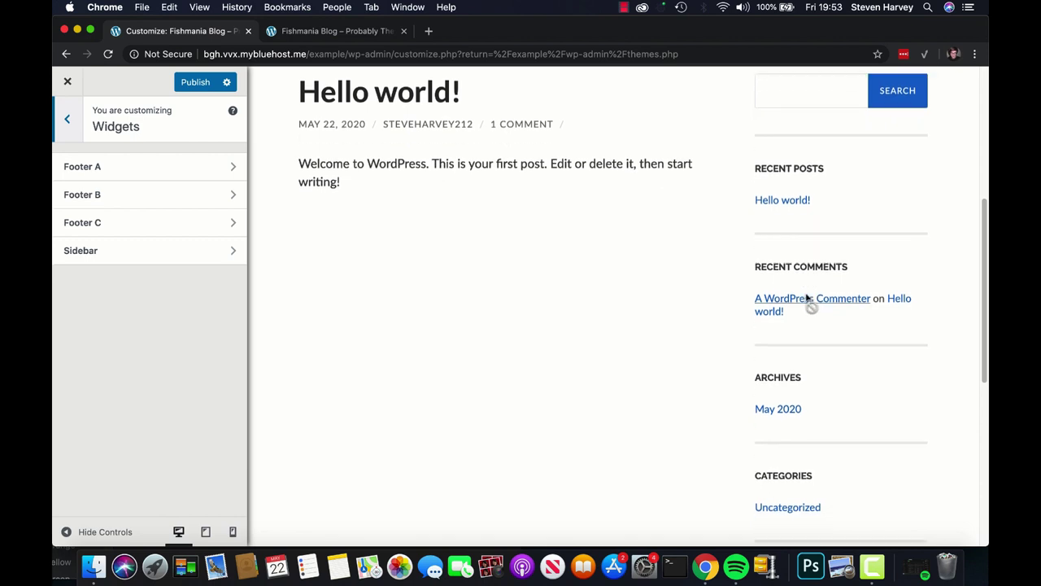
pyautogui.scroll(-5, 851, 309)
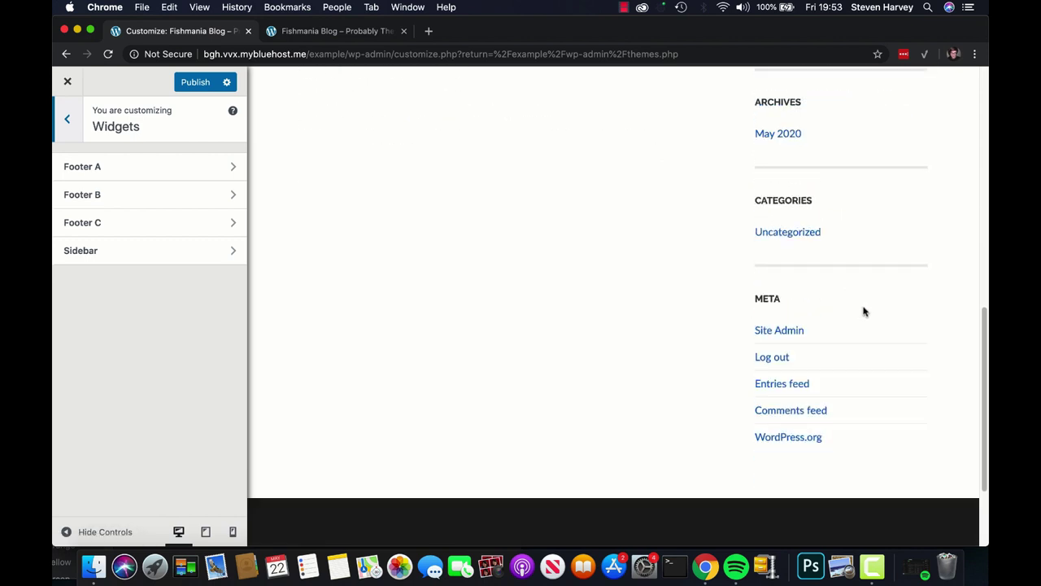
pyautogui.scroll(2, 867, 310)
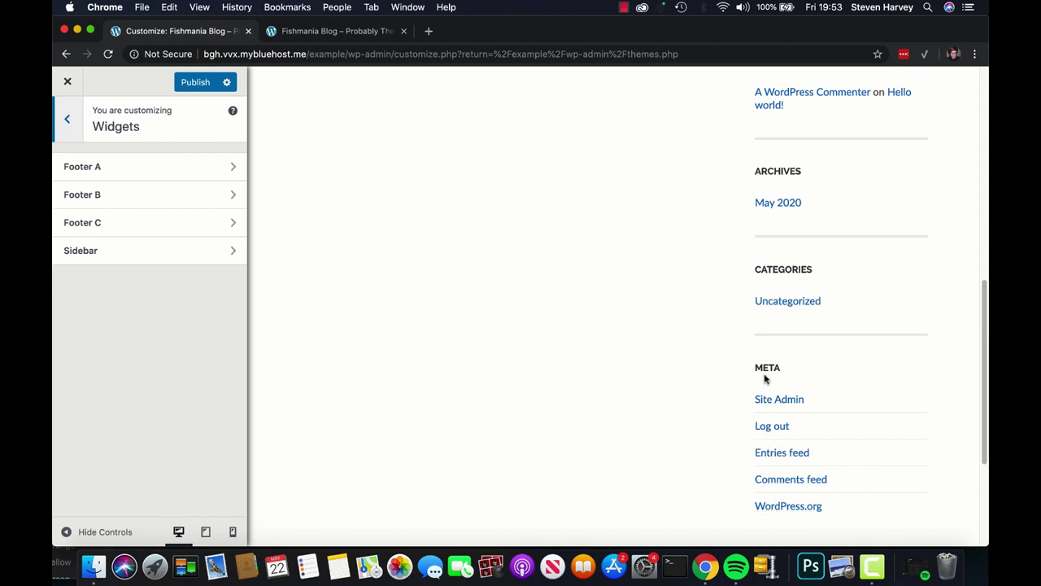
pyautogui.click(200, 253)
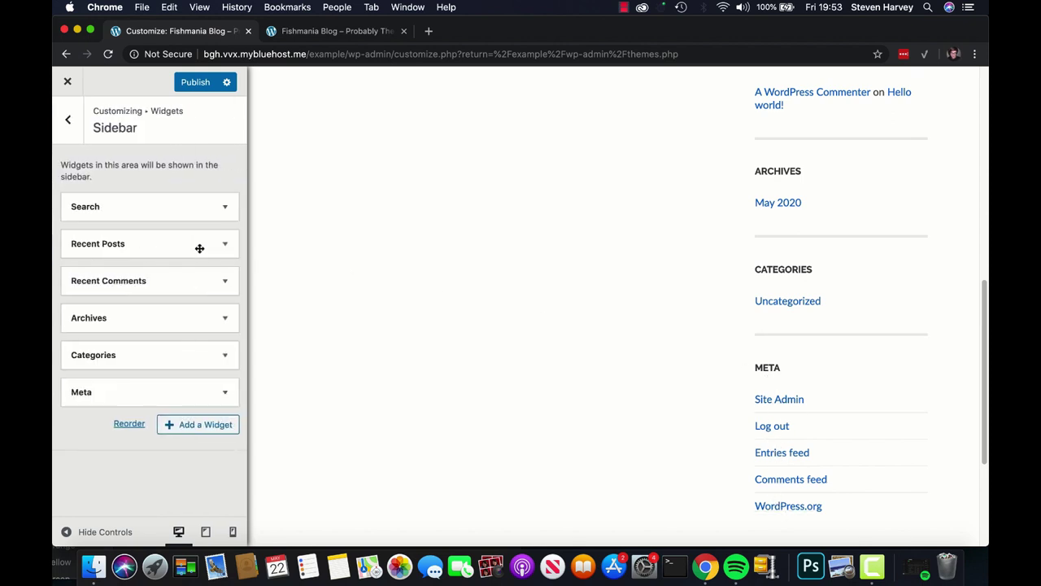
# Remove the Meta, Archives and Recent Comments widgets from the Sidebar area and check the site preview
pyautogui.click(224, 393)
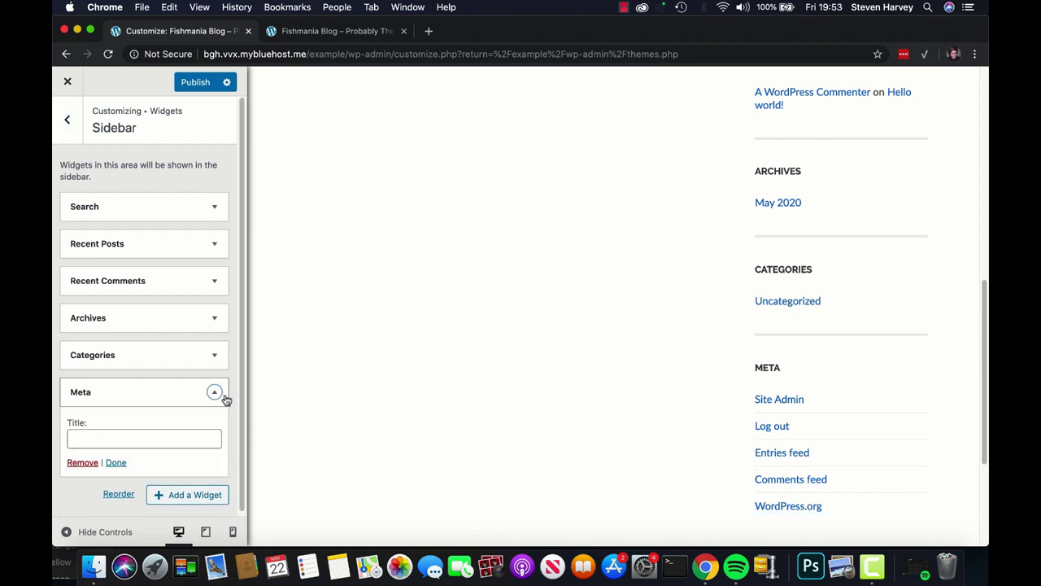
pyautogui.click(82, 462)
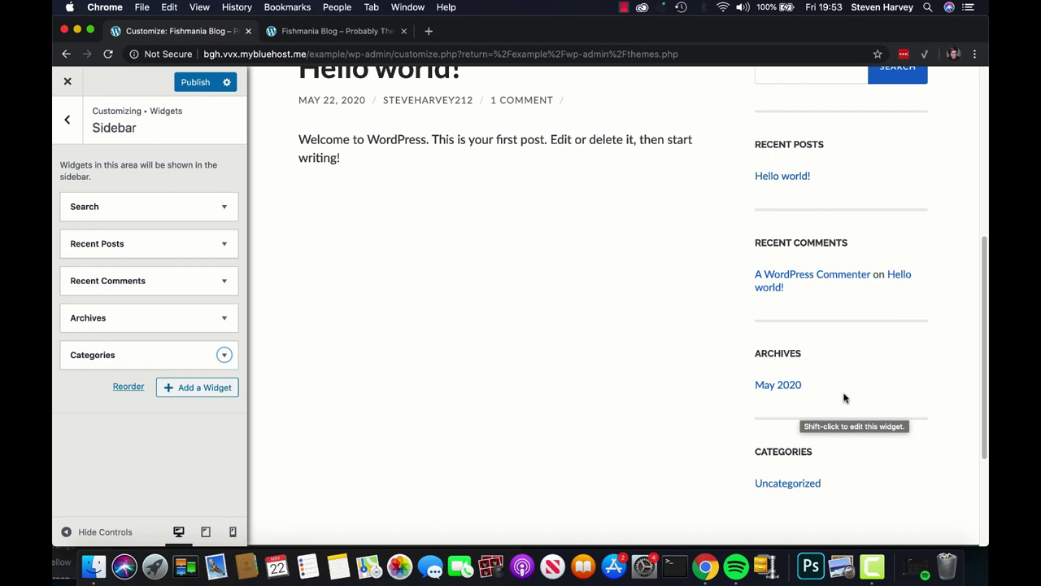
pyautogui.click(222, 323)
pyautogui.click(82, 423)
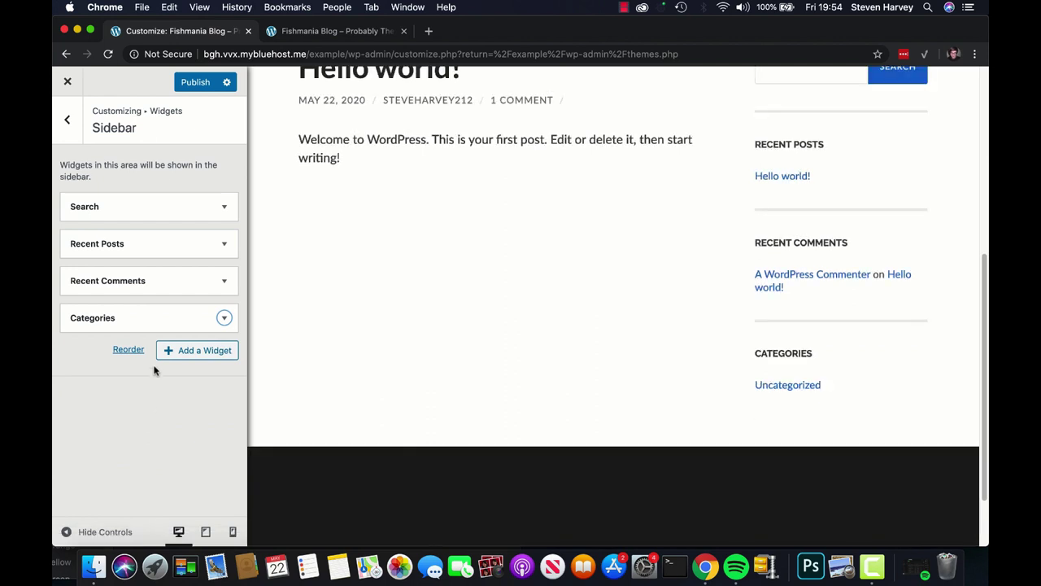
pyautogui.click(207, 281)
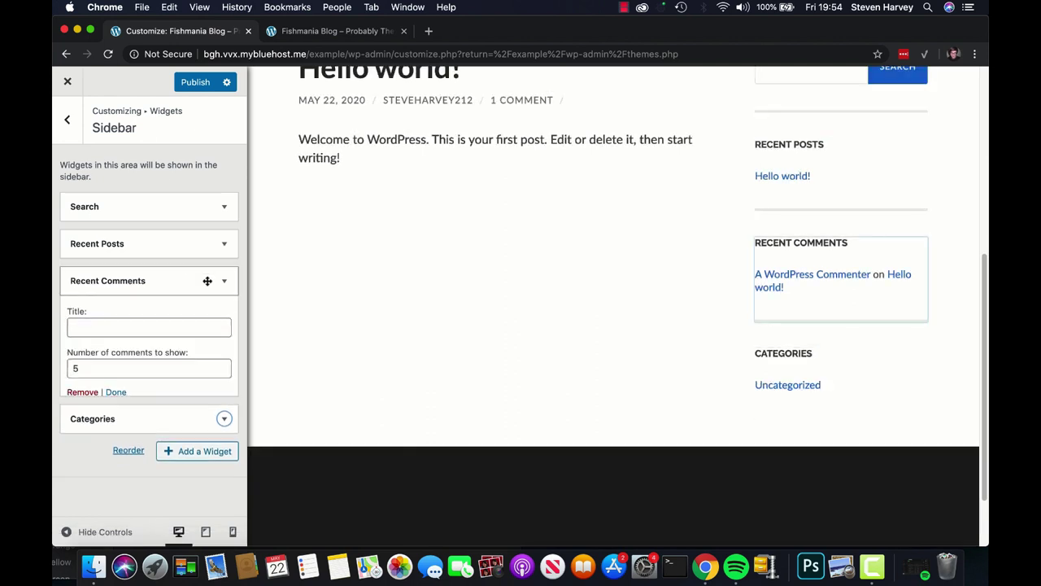
pyautogui.click(82, 392)
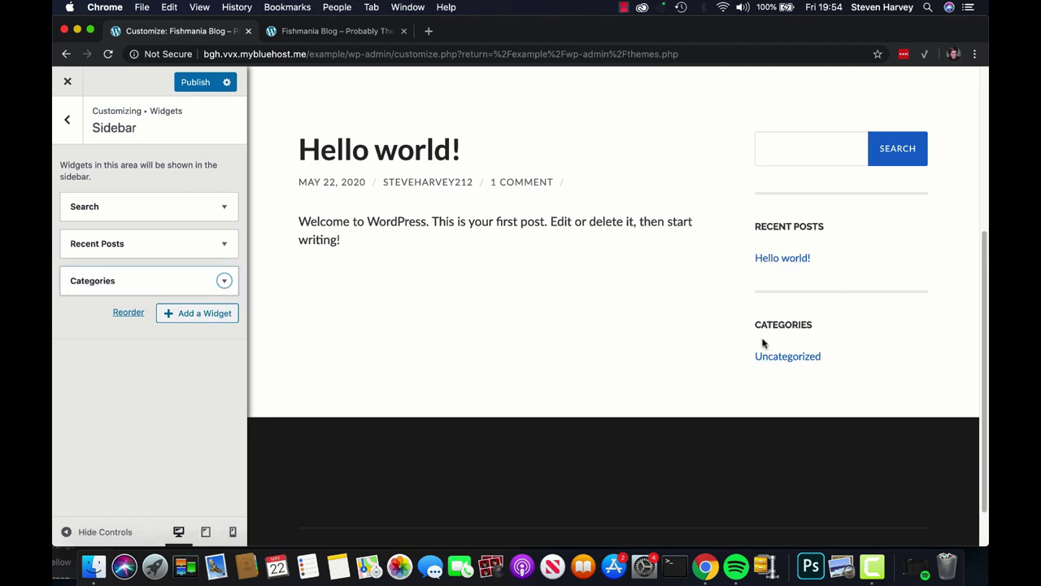
pyautogui.scroll(2, 769, 349)
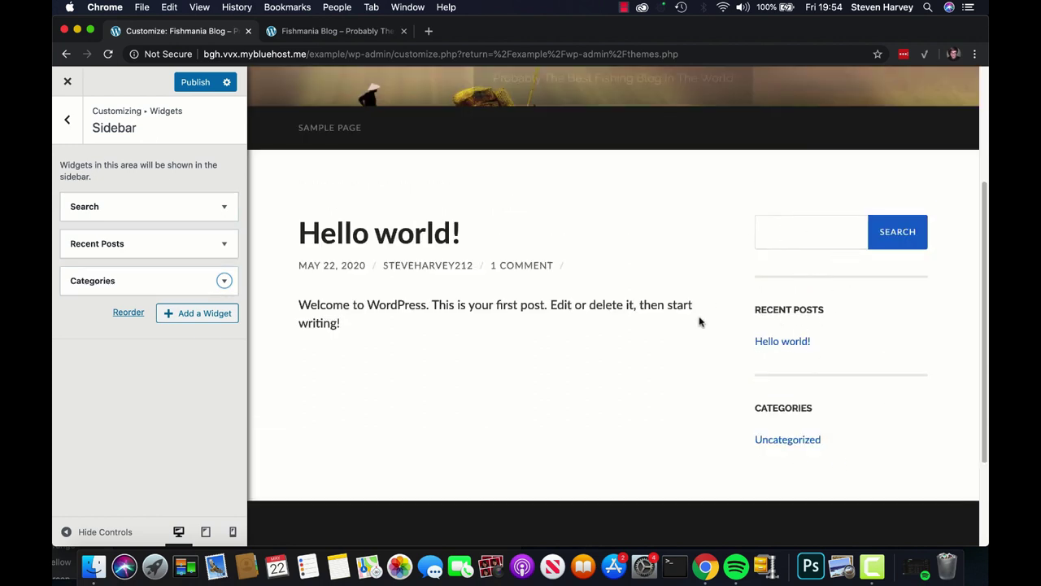
# Leave the Widgets settings and examine the Homepage Settings display options alongside the full site preview
pyautogui.click(67, 122)
pyautogui.scroll(-3, 499, 386)
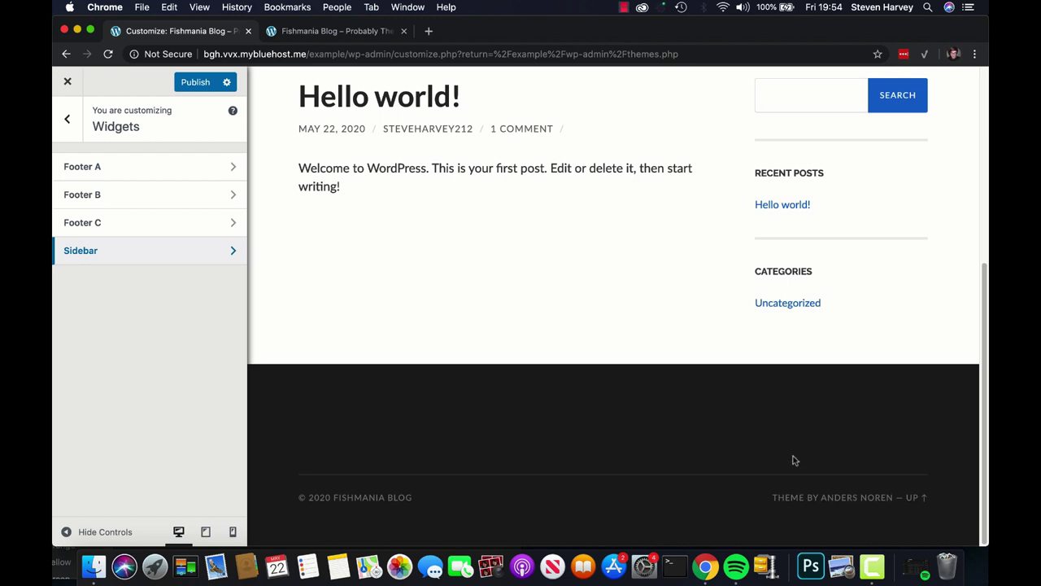
pyautogui.click(59, 128)
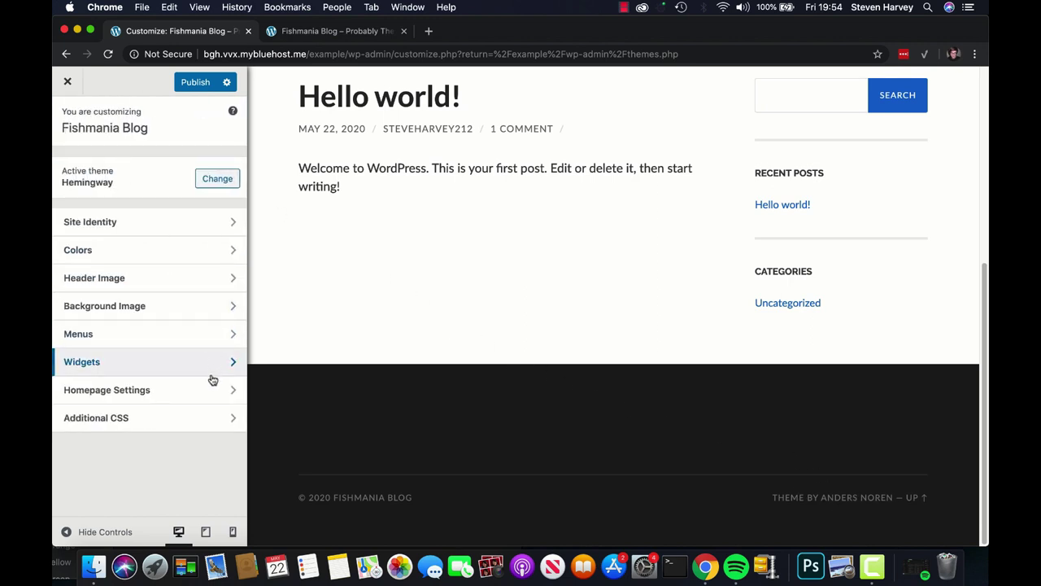
pyautogui.click(167, 395)
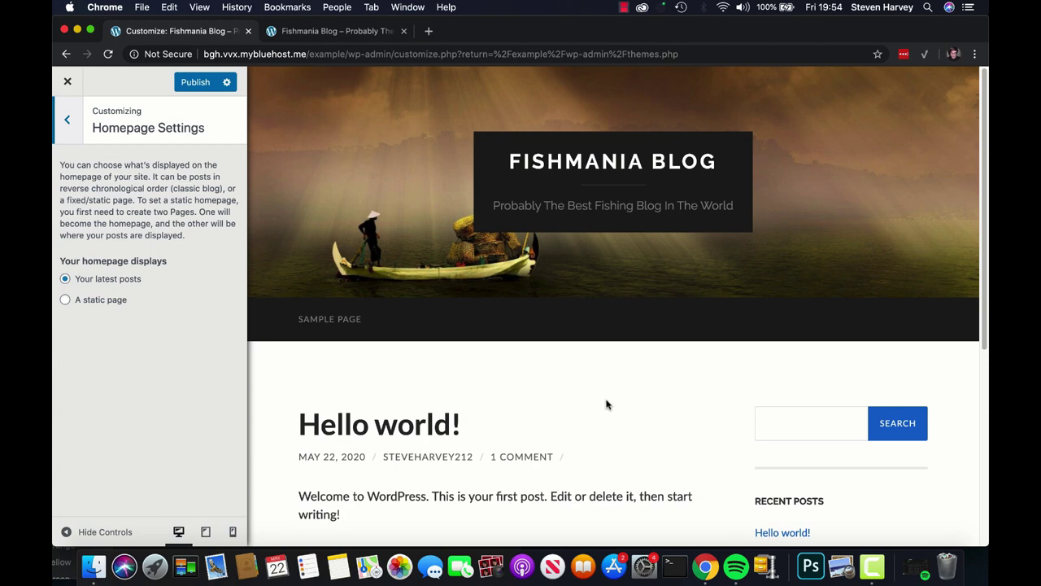
pyautogui.scroll(-5, 630, 409)
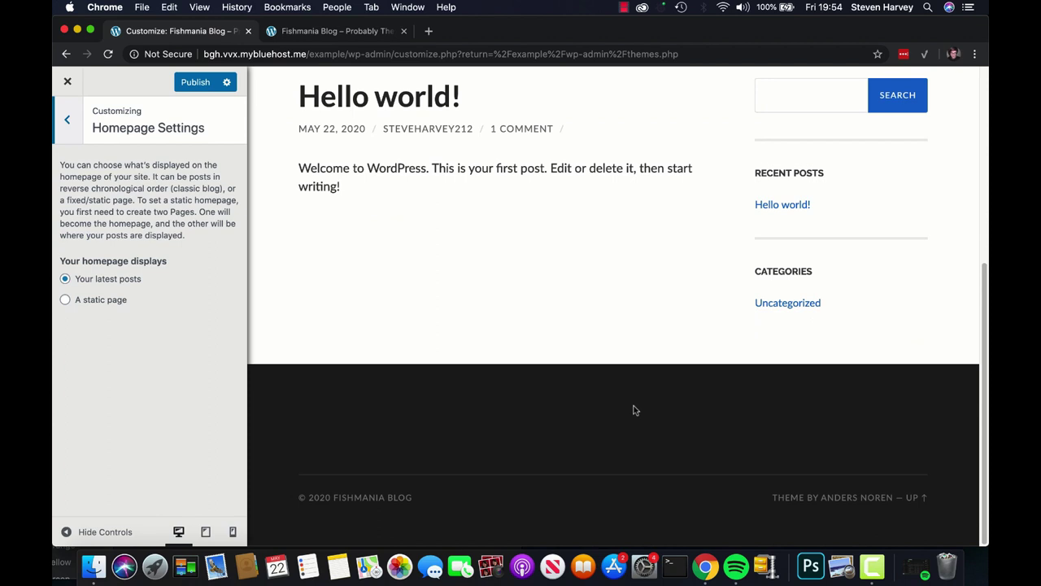
pyautogui.scroll(5, 634, 410)
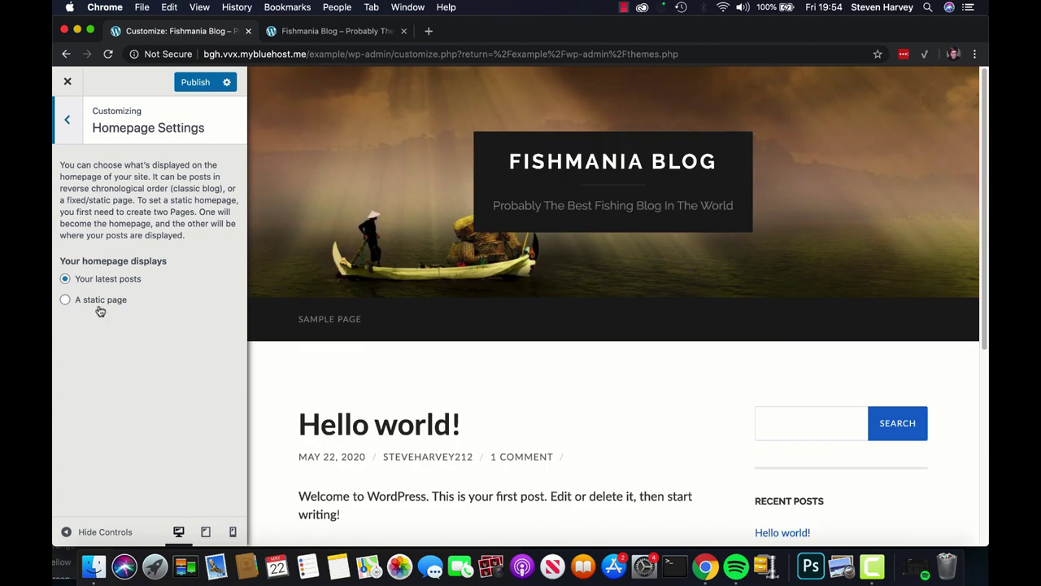
pyautogui.scroll(-2, 649, 411)
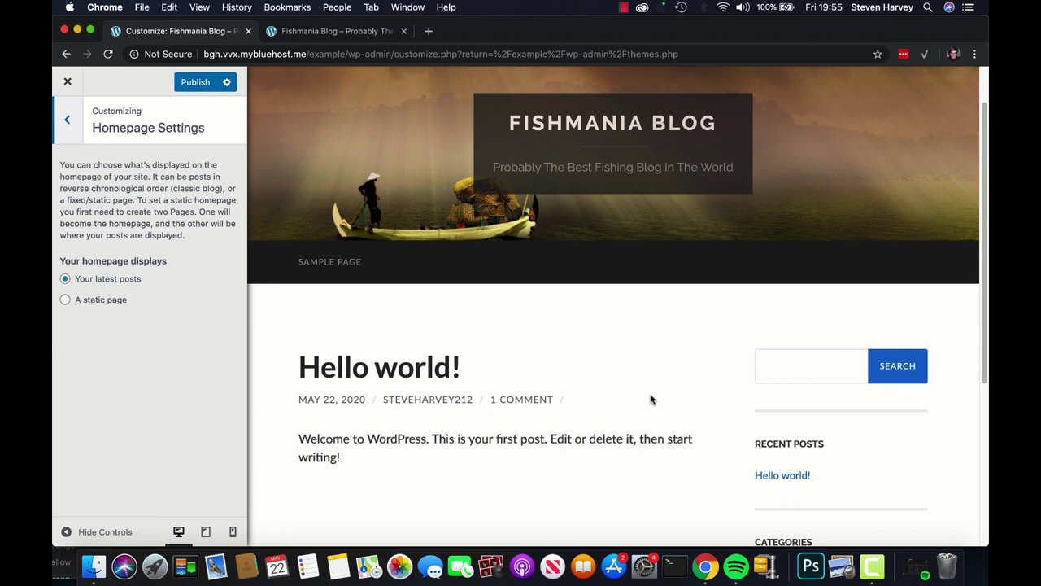
pyautogui.scroll(-3, 650, 397)
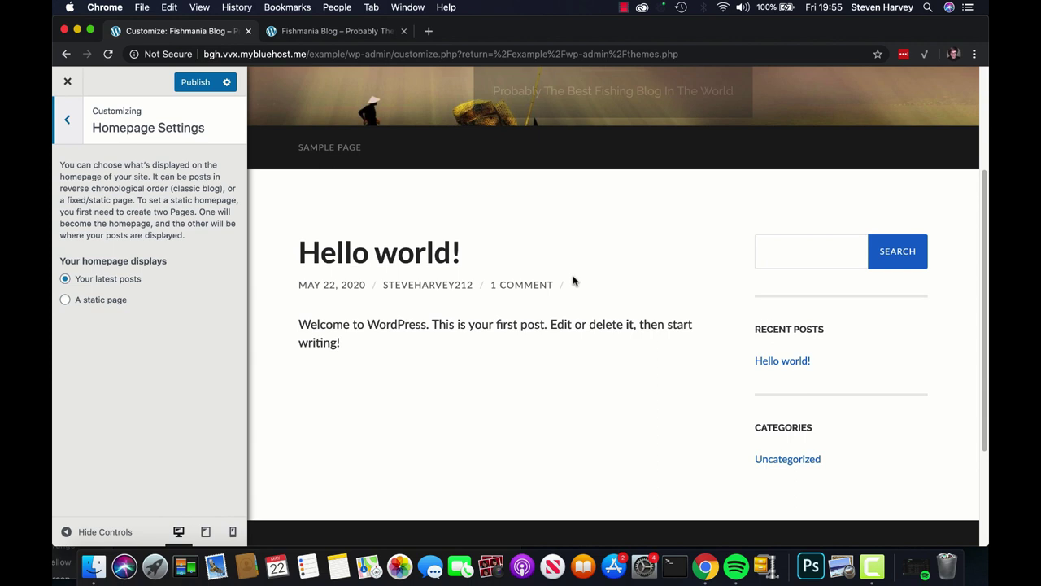
pyautogui.scroll(3, 626, 325)
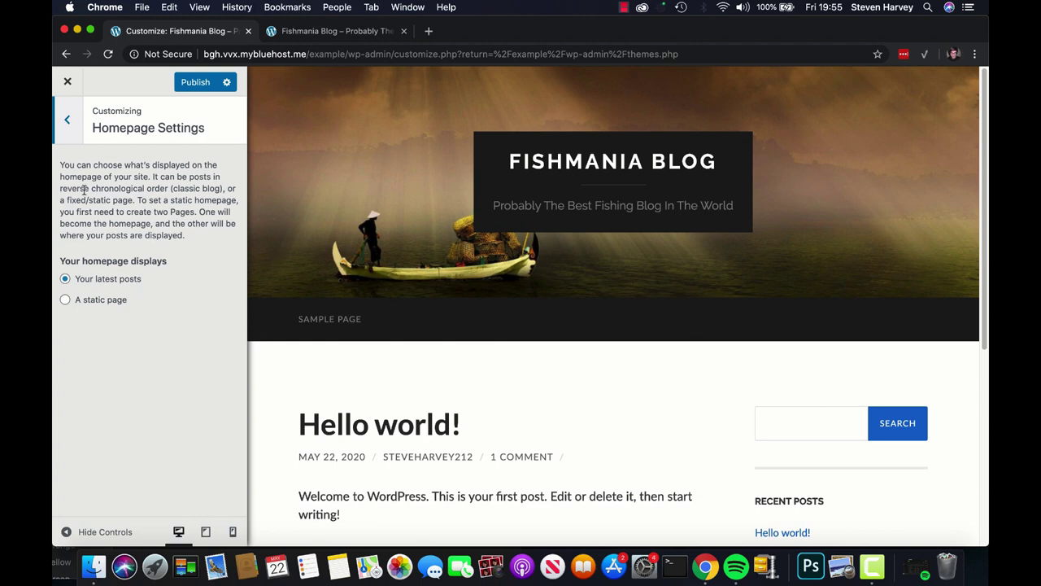
# Look at the Additional CSS settings and return to the main customizer options
pyautogui.click(70, 131)
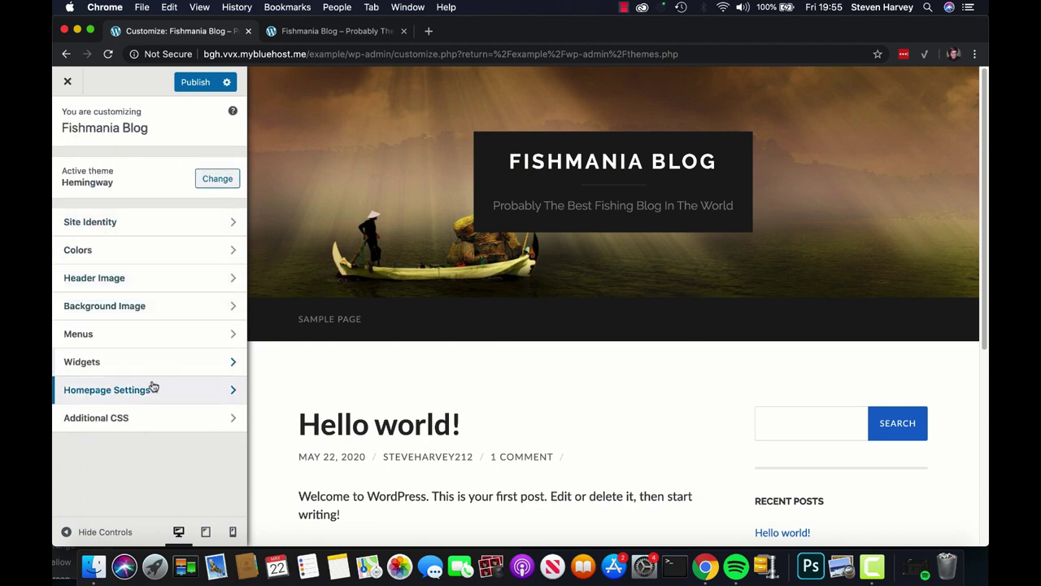
pyautogui.click(144, 418)
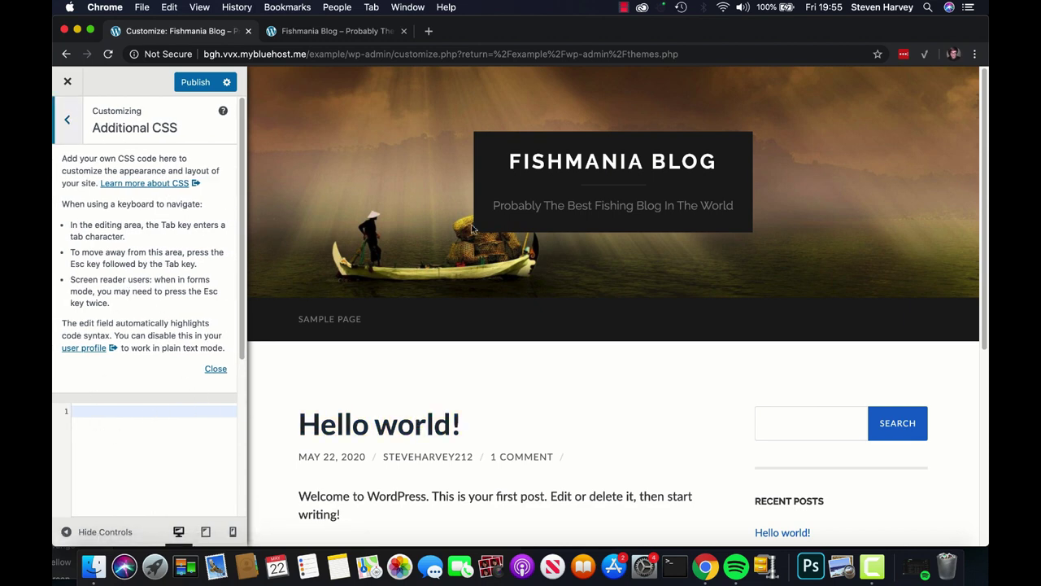
pyautogui.click(69, 120)
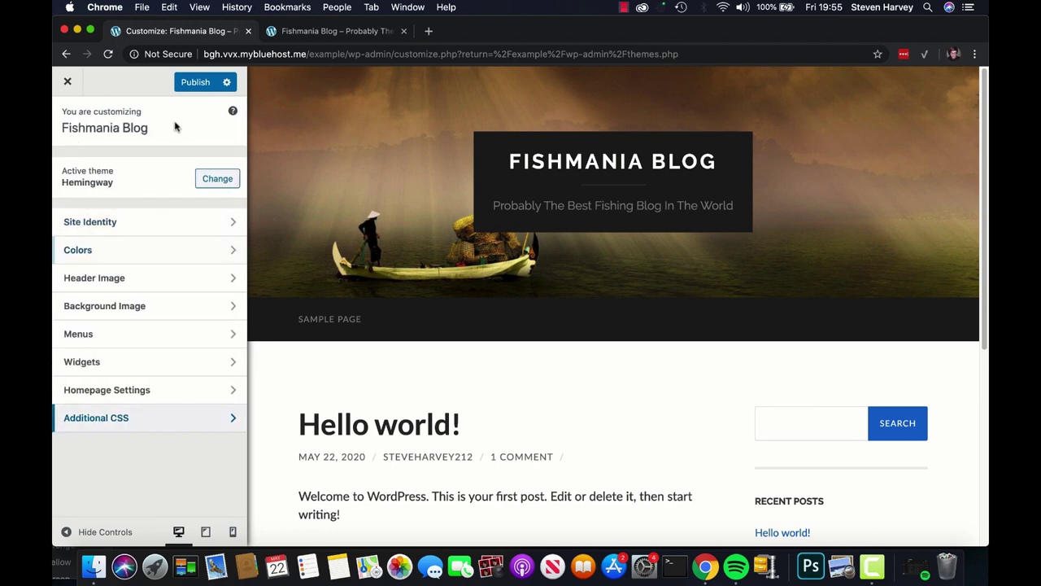
# Publish the customizer changes and check the site preview down to the footer
pyautogui.click(193, 85)
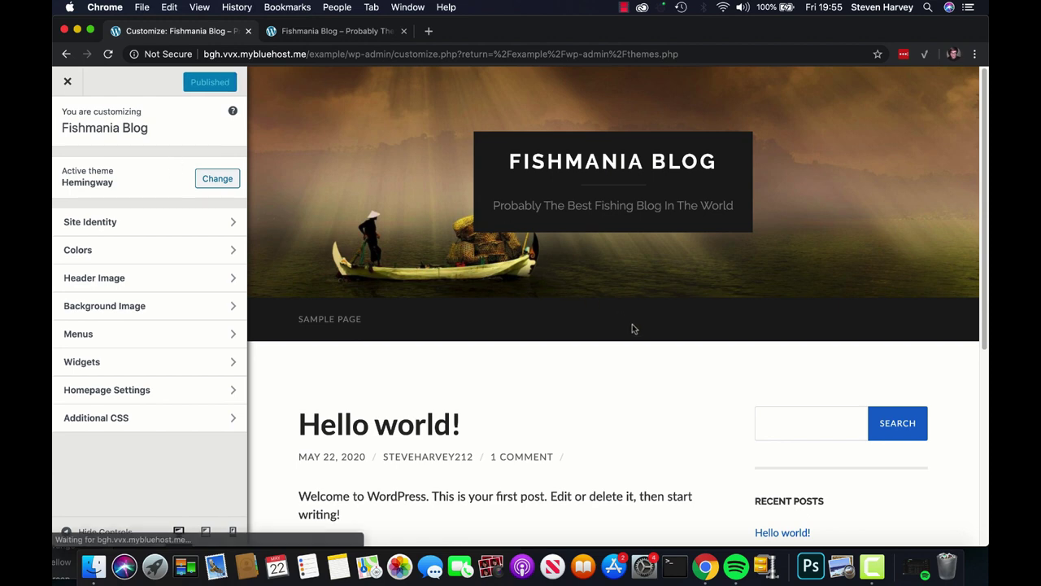
pyautogui.scroll(-5, 633, 329)
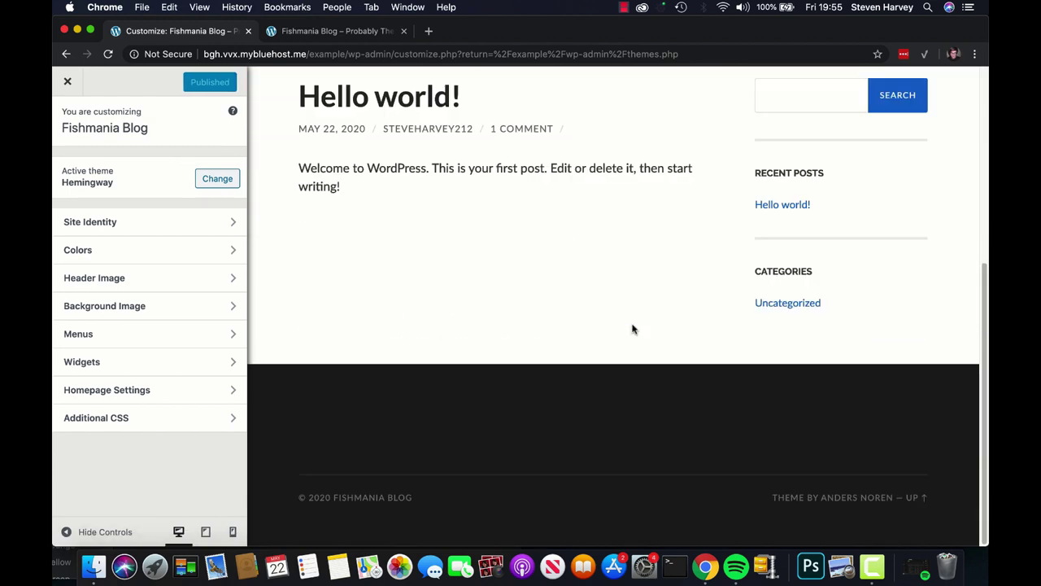
pyautogui.scroll(5, 633, 329)
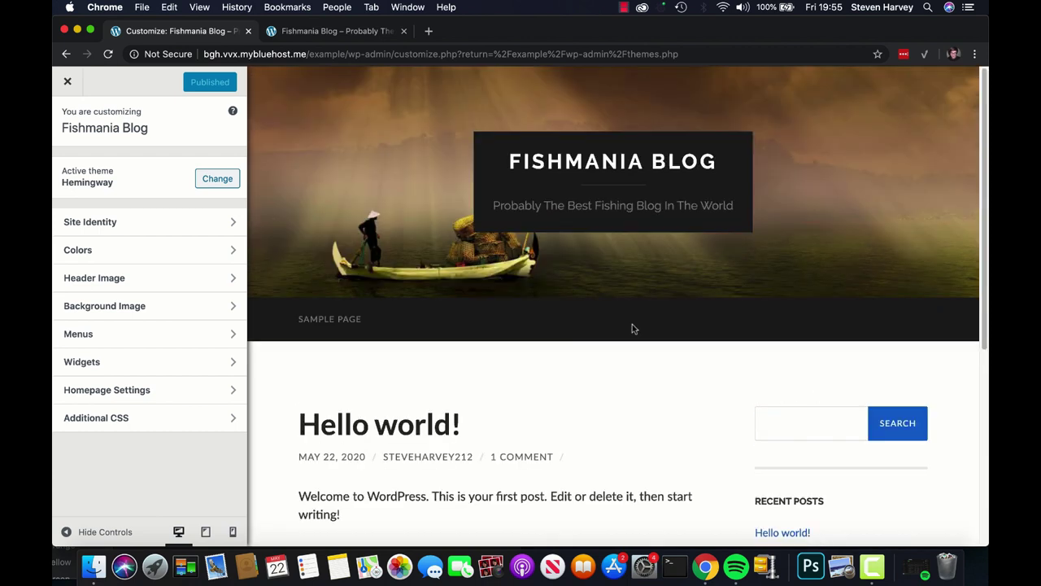
# Close the customizer and open the list of all blog posts in the WordPress admin
pyautogui.click(69, 84)
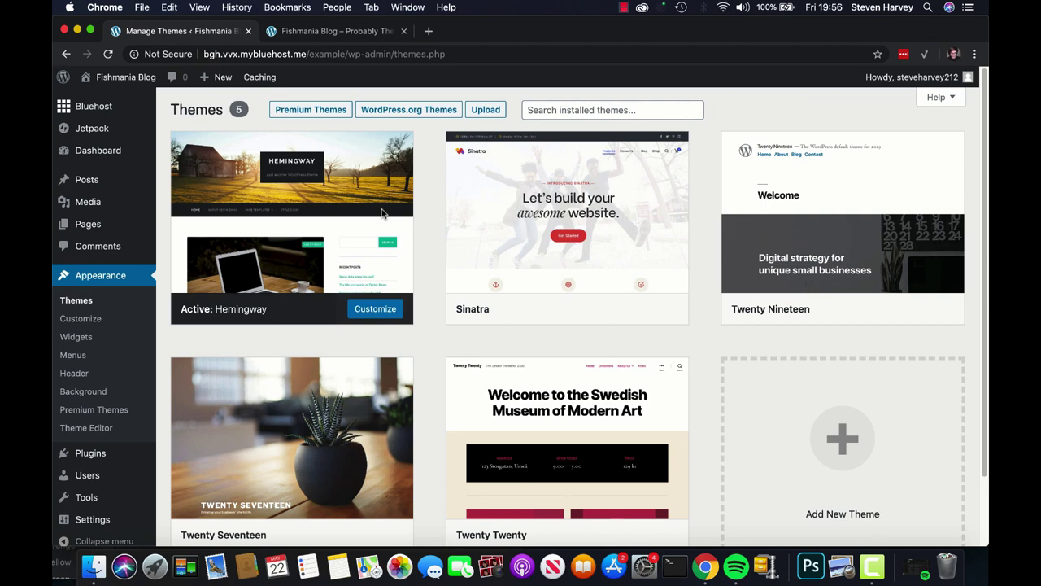
pyautogui.moveTo(108, 179)
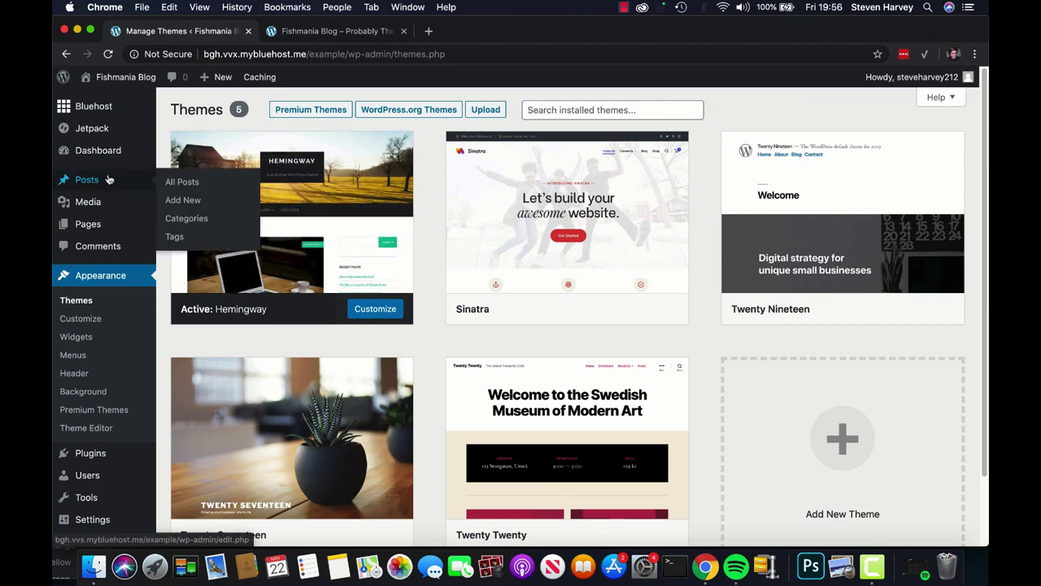
pyautogui.moveTo(121, 197)
pyautogui.moveTo(101, 235)
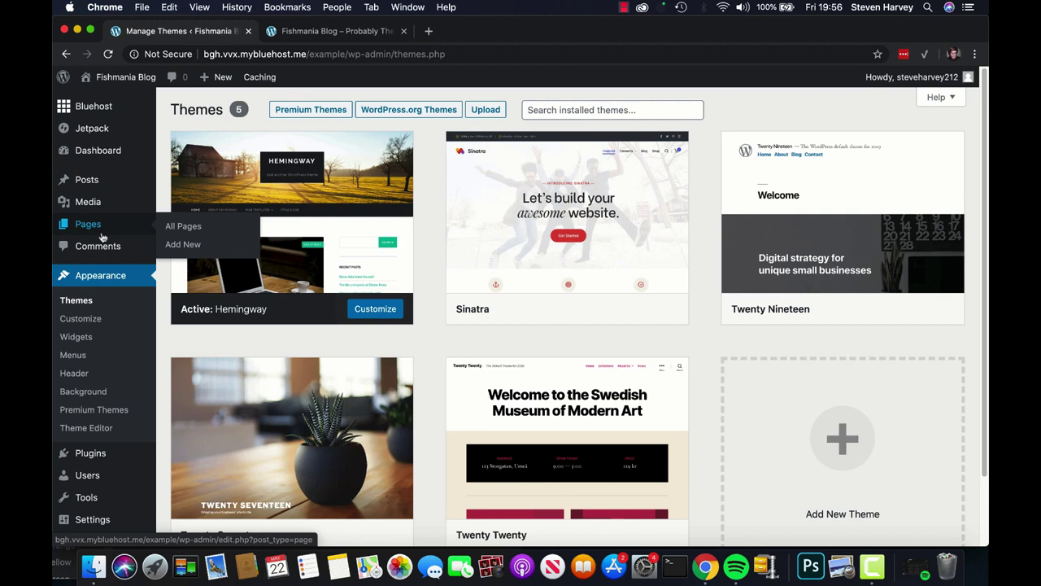
pyautogui.click(116, 184)
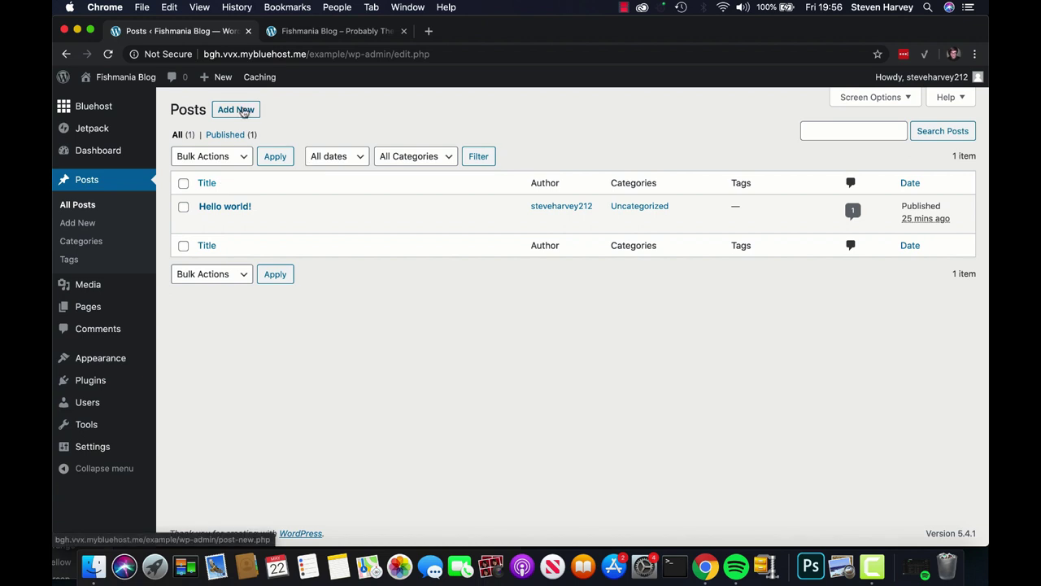
pyautogui.moveTo(248, 210)
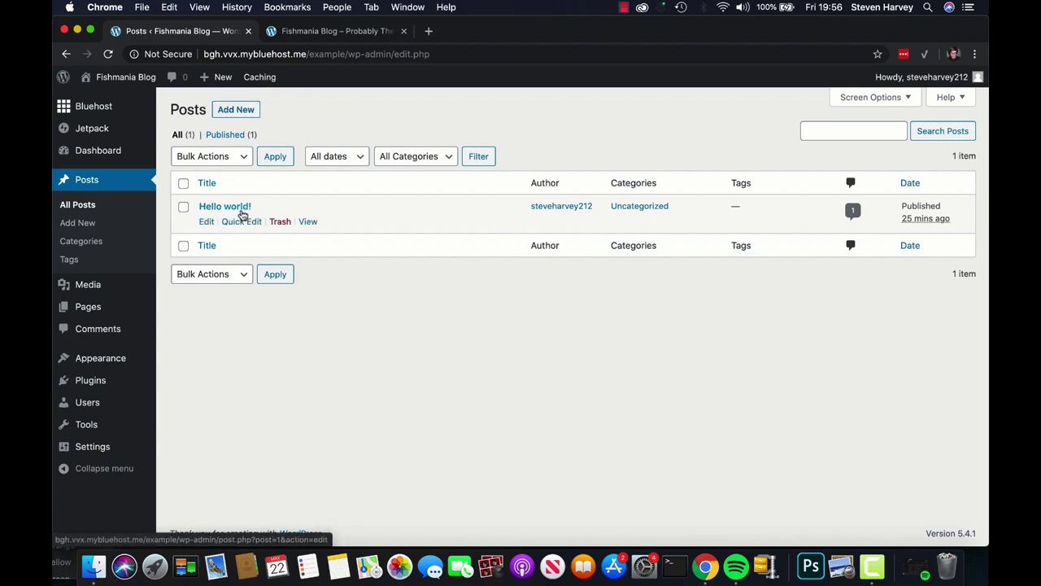
# Reload the live Fishmania Blog homepage and check the published header image, colors and sidebar
pyautogui.click(356, 33)
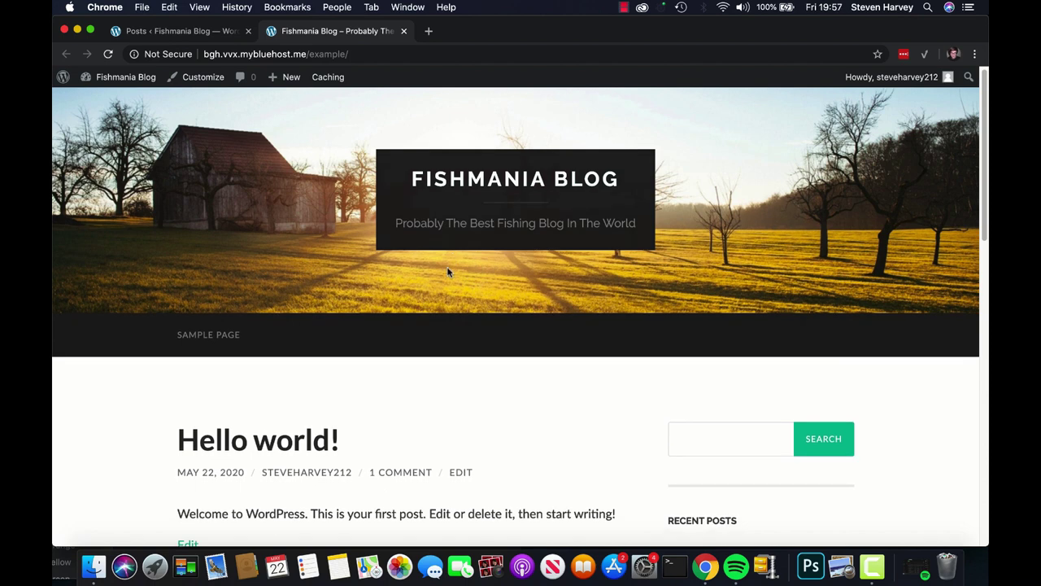
pyautogui.press('super+r')
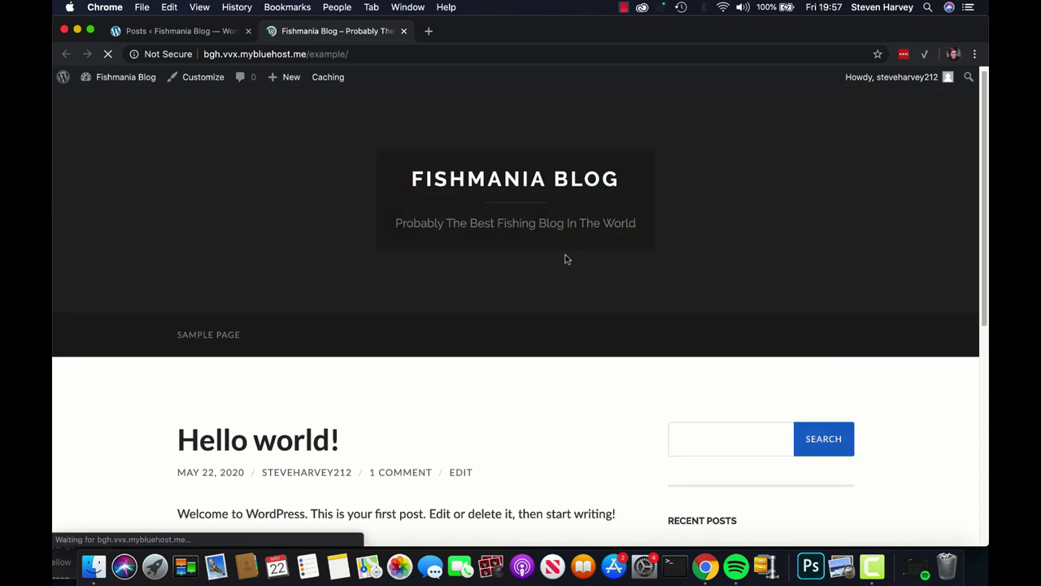
pyautogui.scroll(-5, 566, 259)
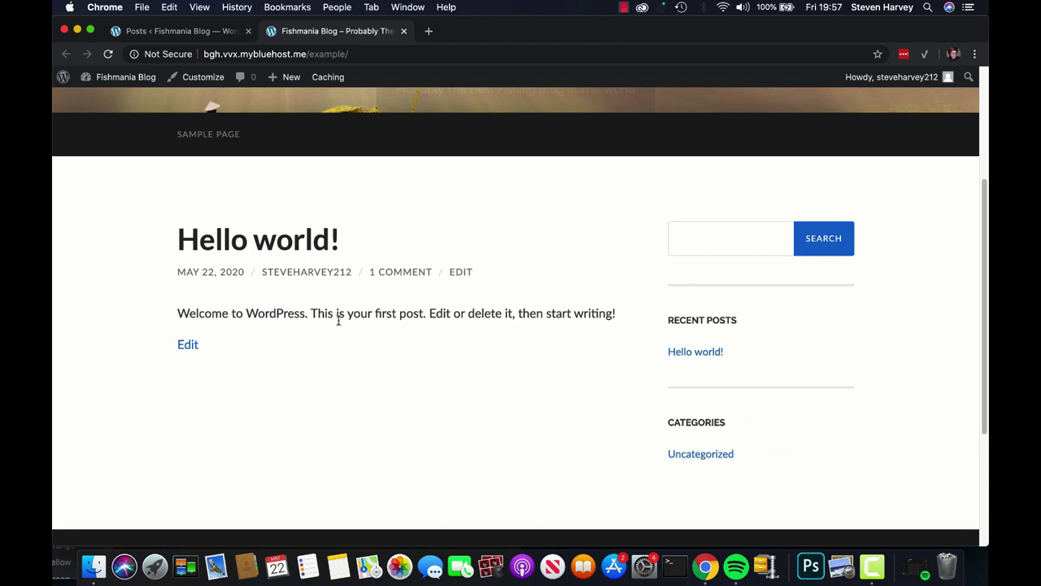
pyautogui.scroll(5, 472, 244)
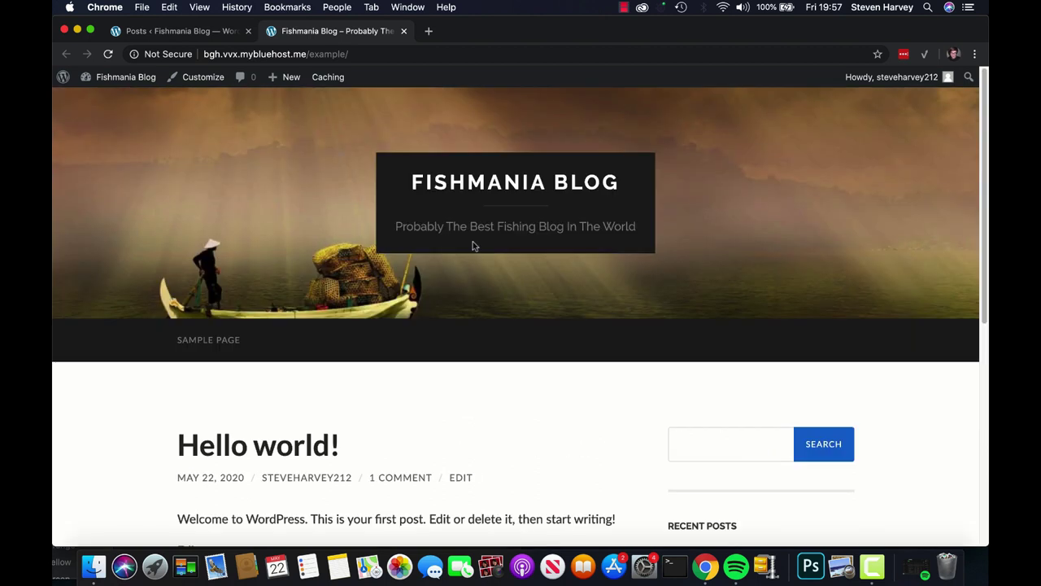
# Return to the Posts list and start a new post titled "Carp Fishing vs Tuna Fishing", dismissing the block editor welcome guide
pyautogui.click(216, 31)
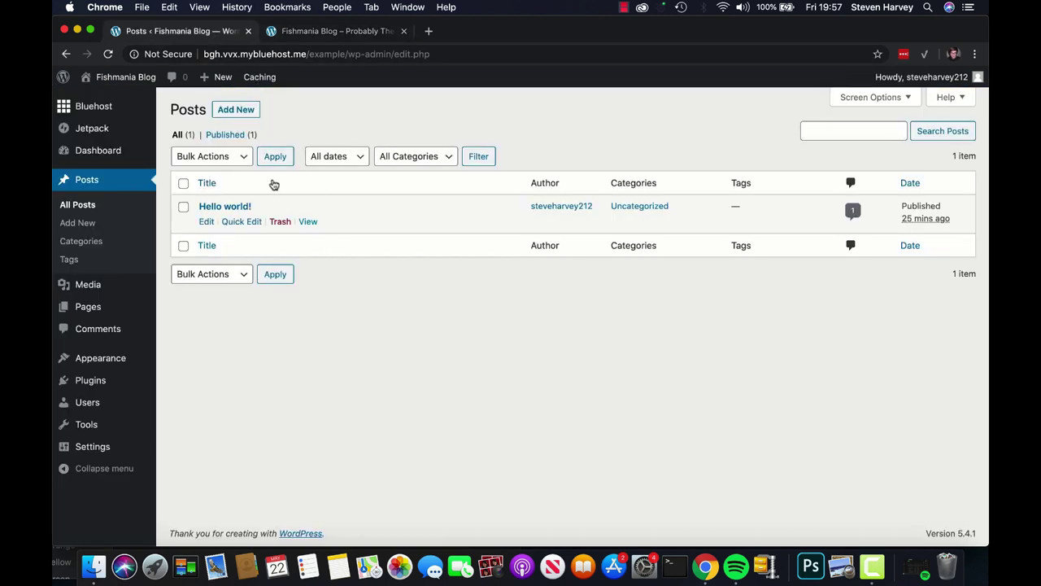
pyautogui.click(237, 109)
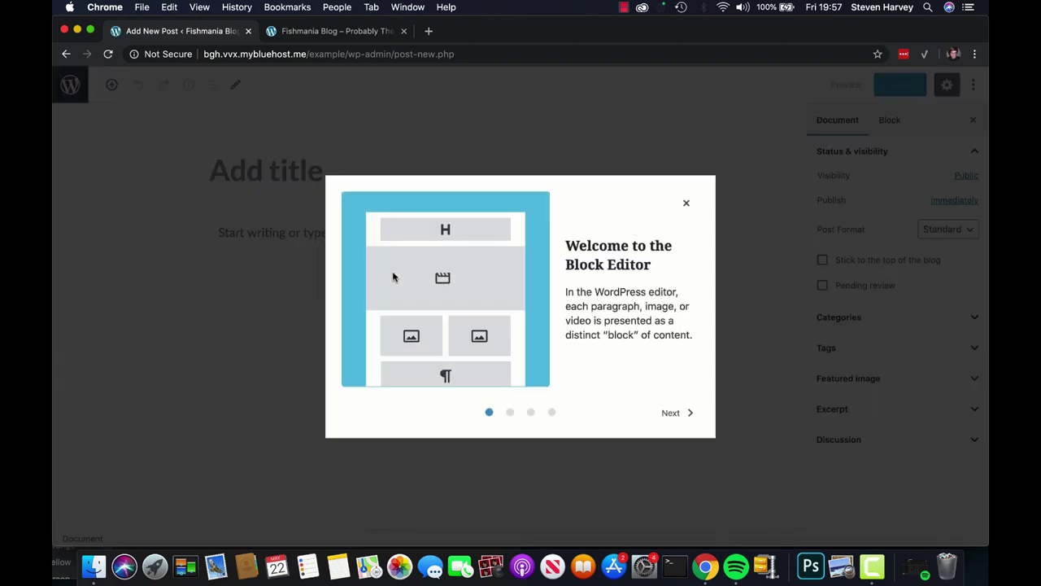
pyautogui.click(687, 205)
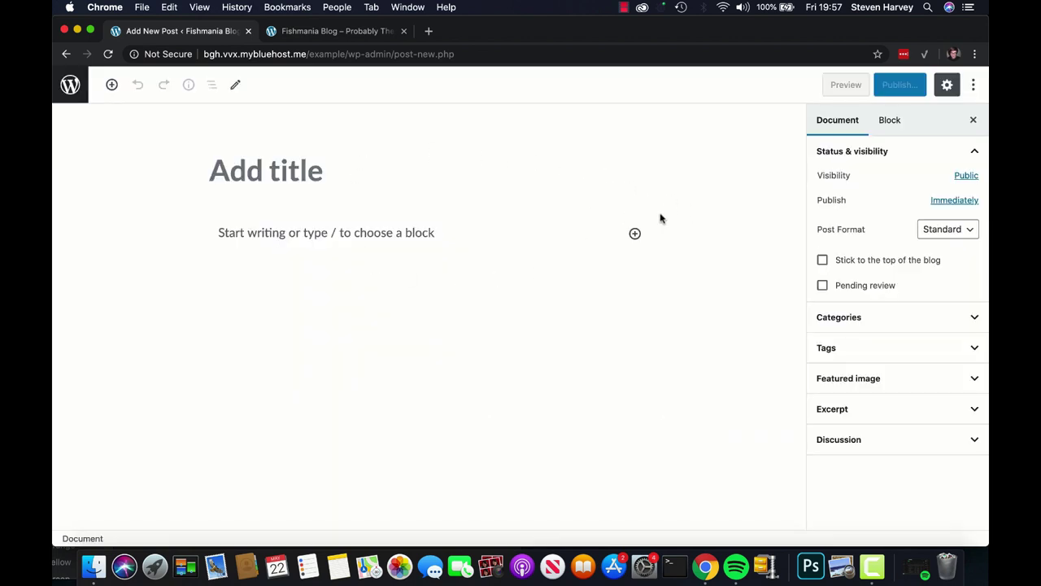
pyautogui.click(327, 172)
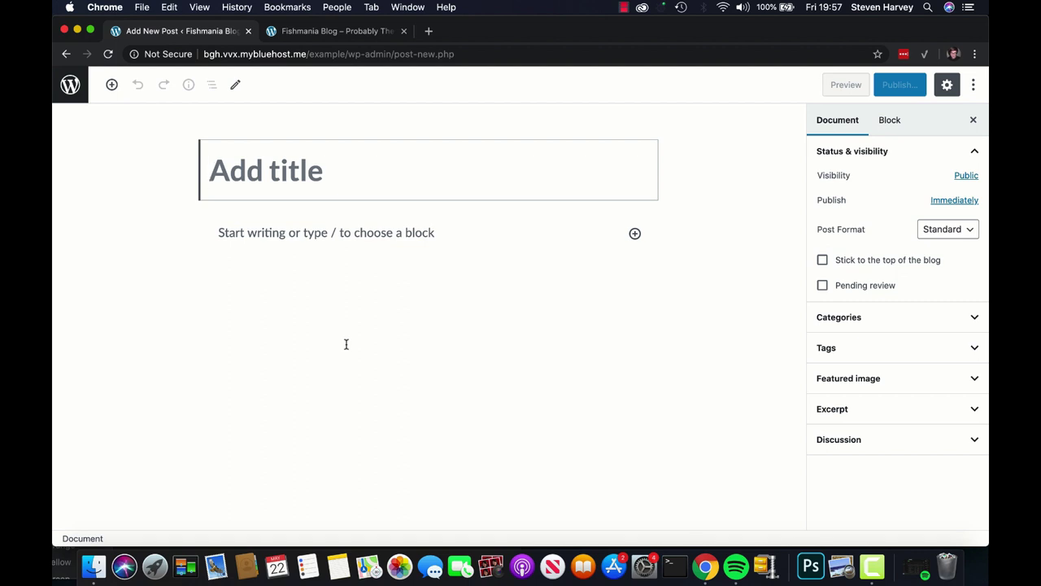
pyautogui.write('Carp Fishing vs')
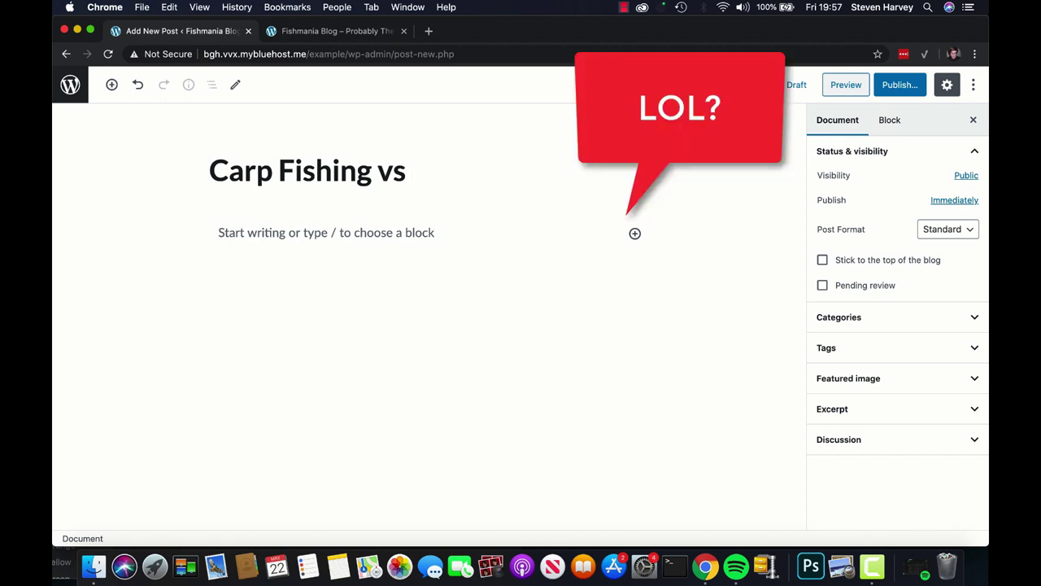
pyautogui.write('Tuna Fishing')
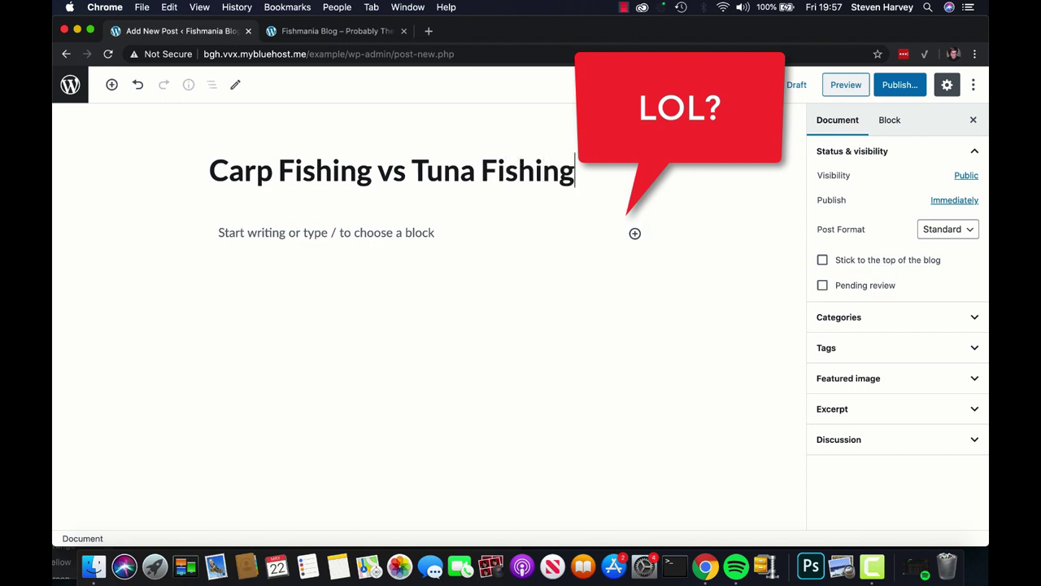
# Search the web for "lorem ipsum" and copy the lipsum.com text from "What is Lorem Ipsum?" through the first "Where does it come from?" paragraph
pyautogui.click(437, 232)
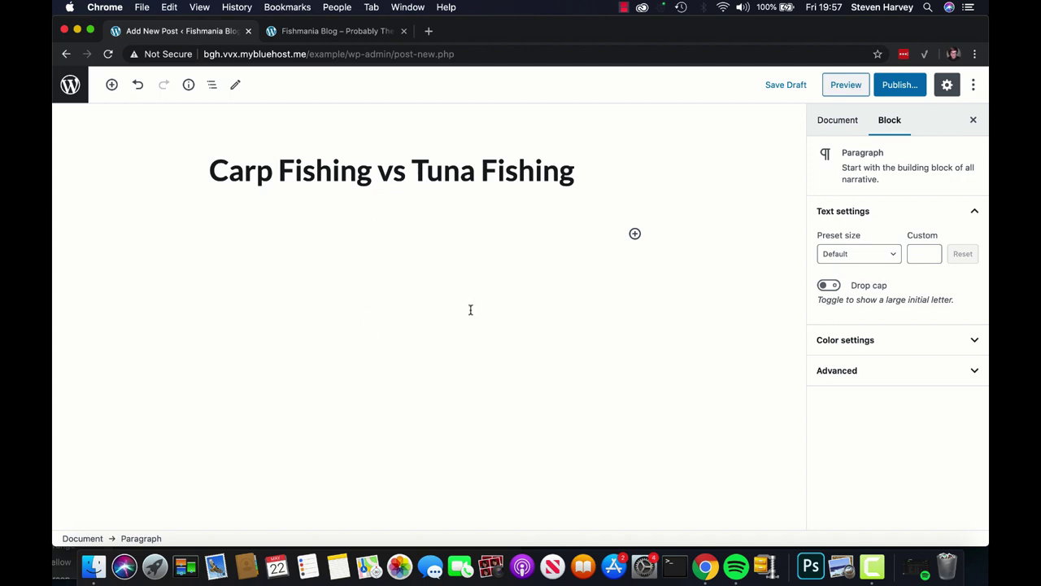
pyautogui.click(428, 32)
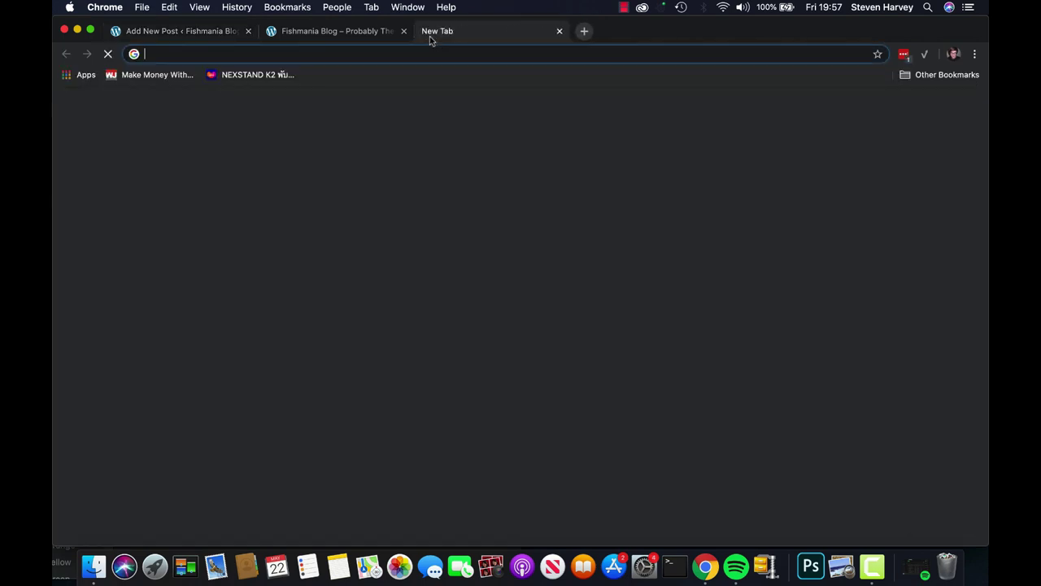
pyautogui.write('lorem ipsum')
pyautogui.press('Return')
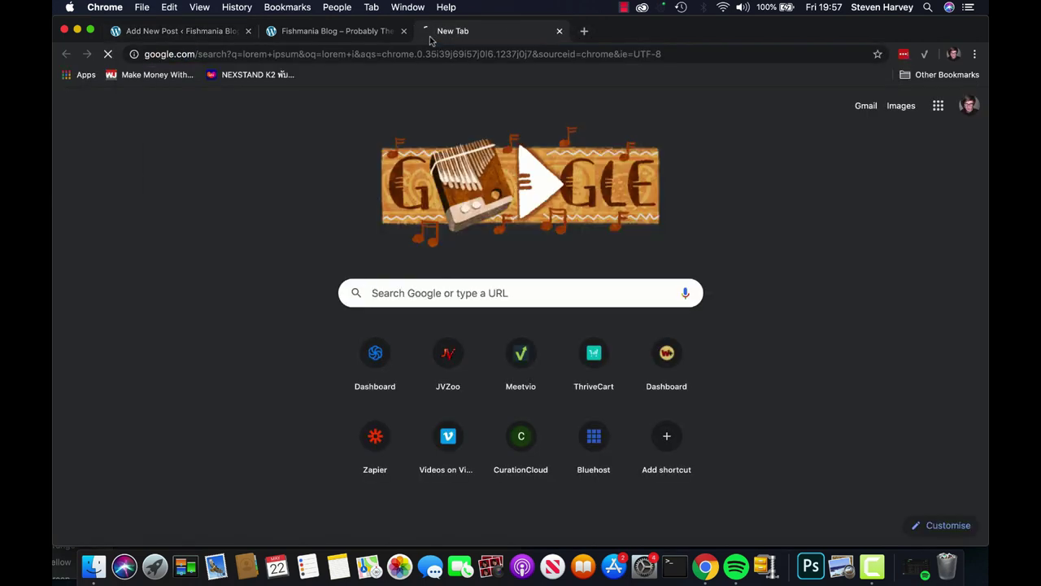
pyautogui.click(394, 203)
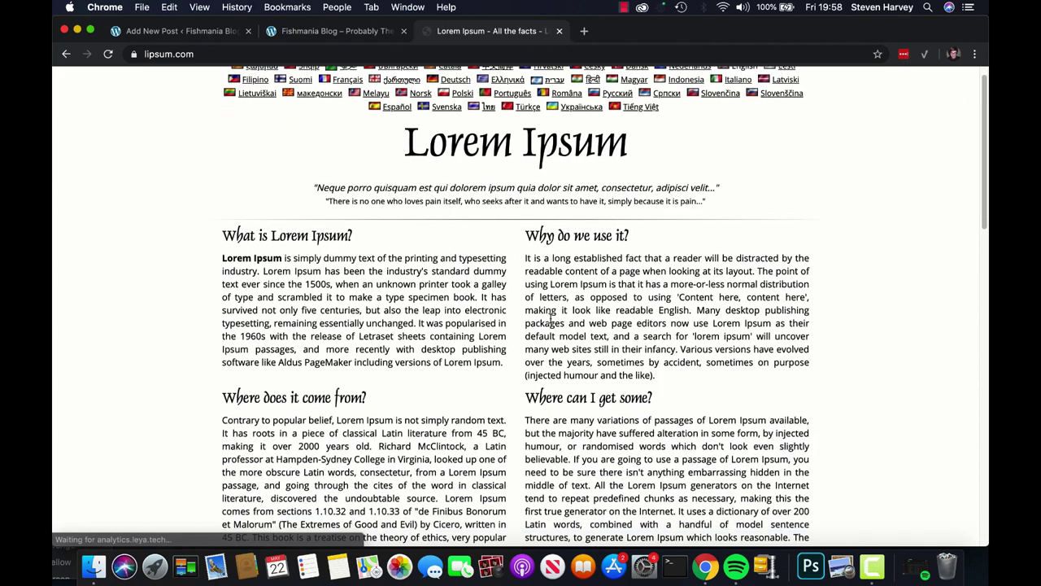
pyautogui.moveTo(233, 236); pyautogui.dragTo(492, 387)
pyautogui.press('super+c')
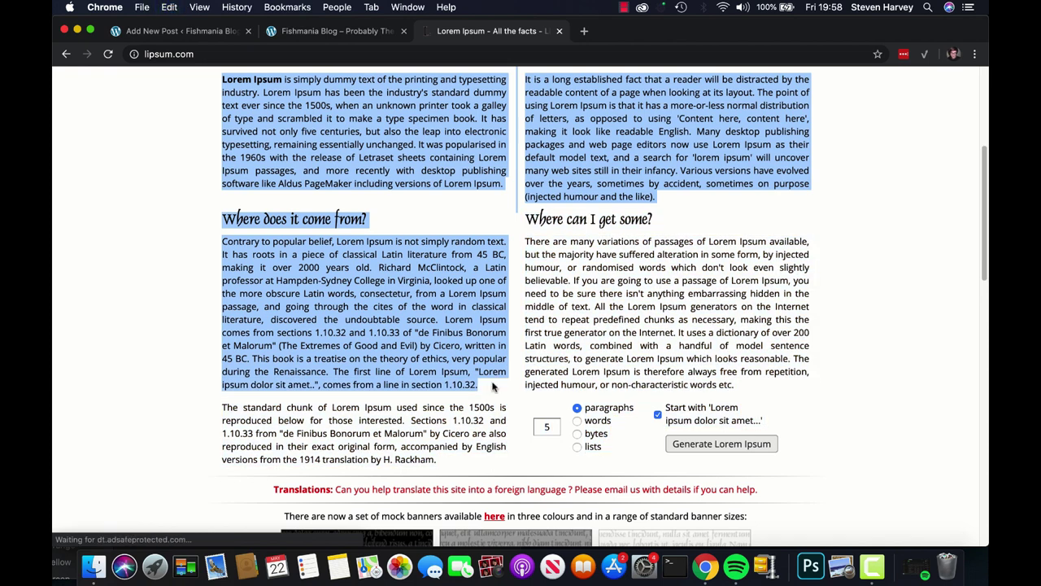
# Paste the copied Lorem Ipsum text into the body of the "Carp Fishing vs Tuna Fishing" post and review it
pyautogui.hotkey('ctrl', 'shift', 'Tab')
pyautogui.hotkey('ctrl', 'shift', 'Tab')
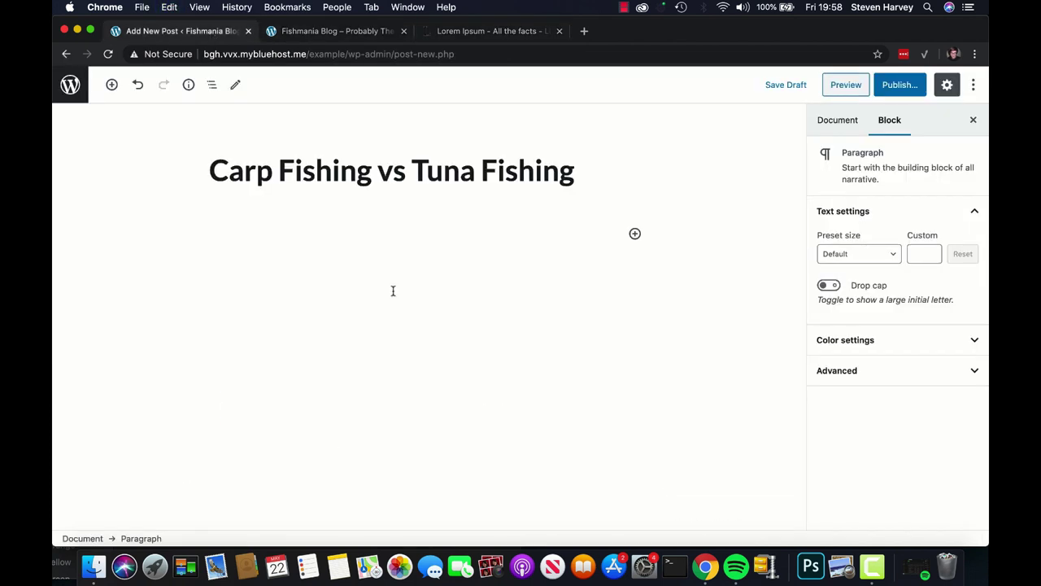
pyautogui.press('super+v')
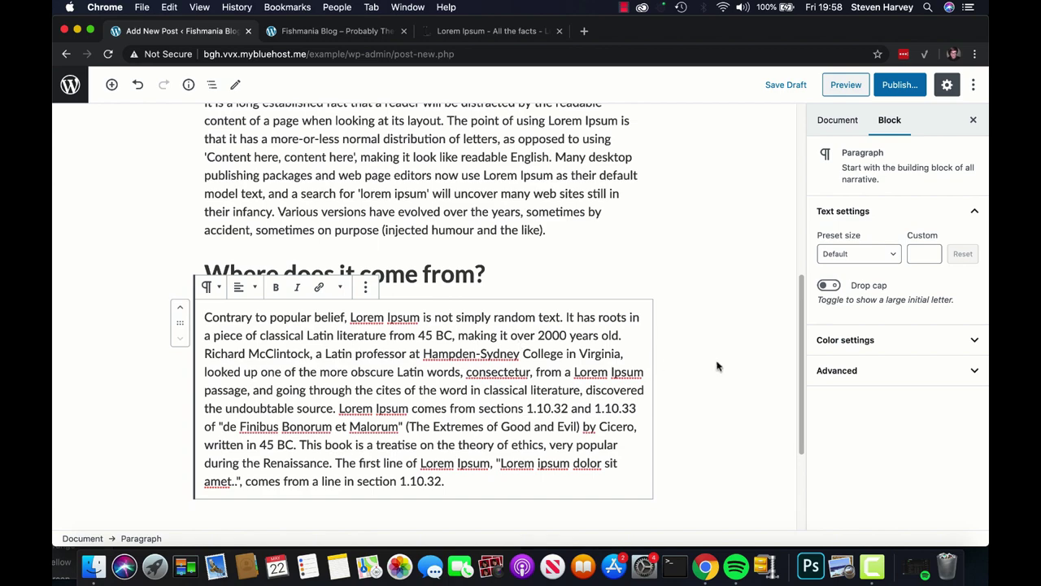
pyautogui.scroll(10, 736, 338)
pyautogui.scroll(-5, 697, 279)
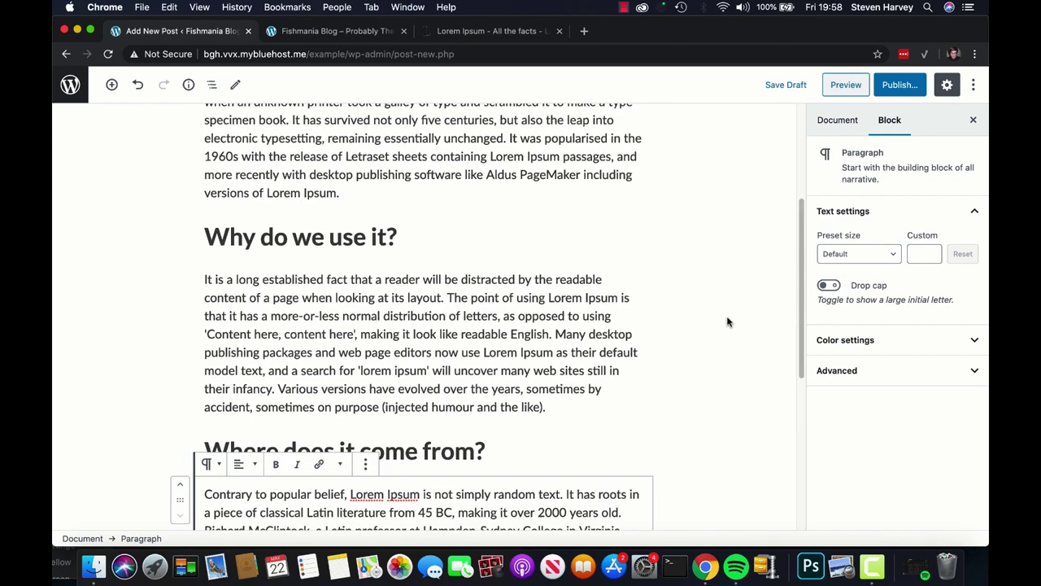
pyautogui.scroll(5, 683, 277)
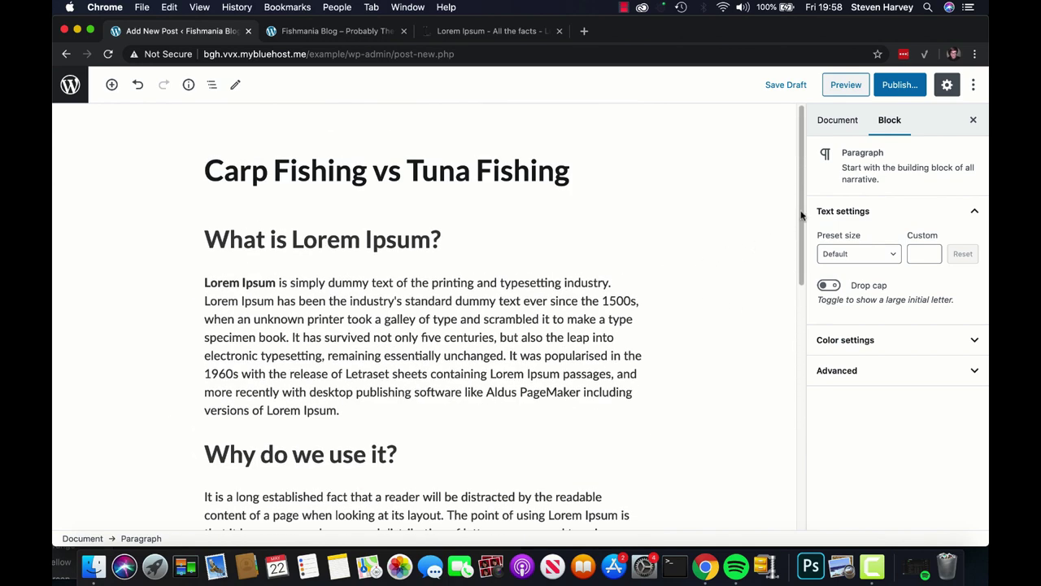
# Examine the post's visibility choices and publish date calendar in the document settings, leaving them as Public and Immediately
pyautogui.click(846, 122)
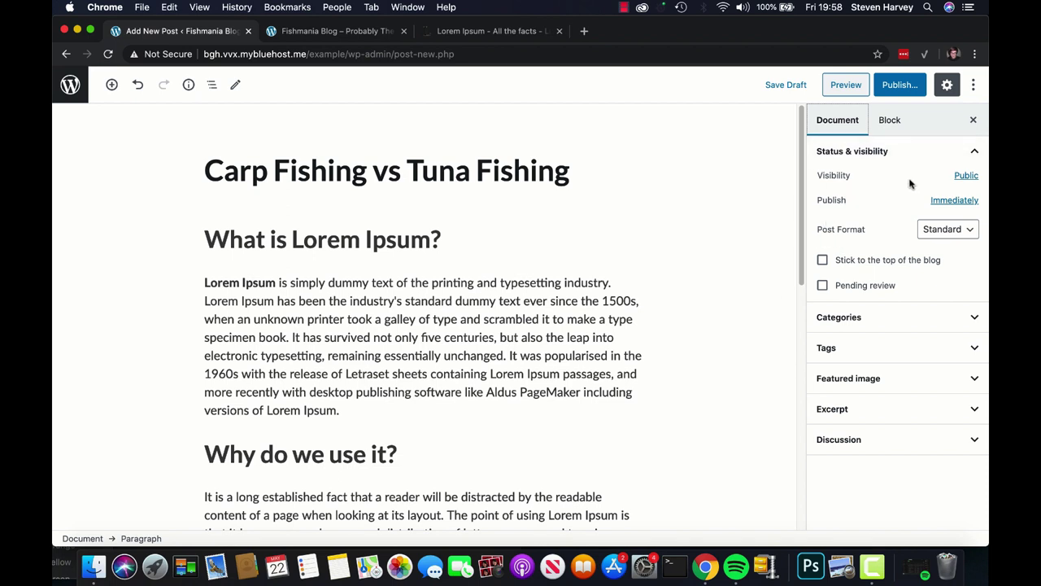
pyautogui.click(966, 178)
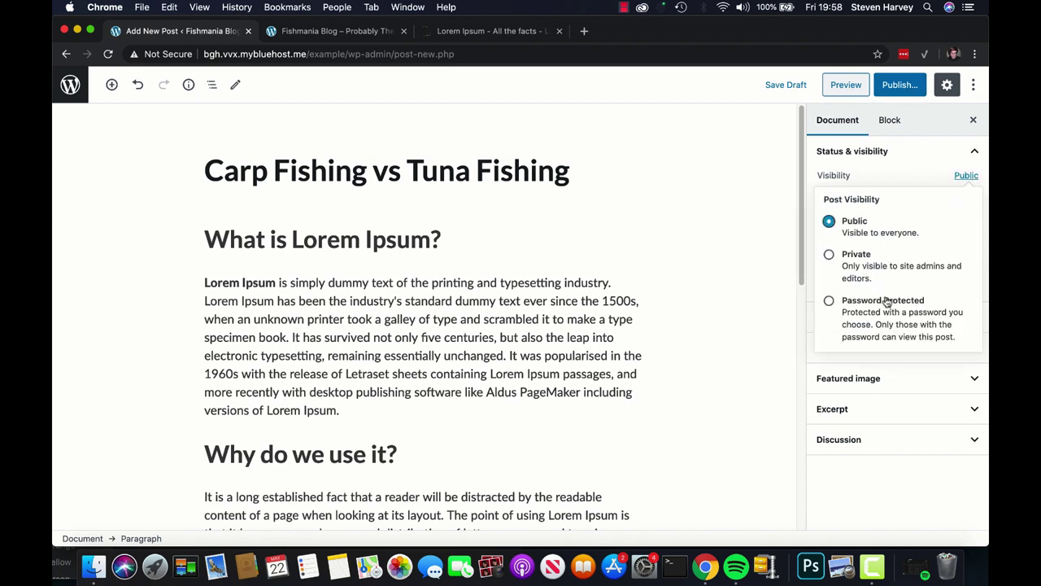
pyautogui.click(912, 174)
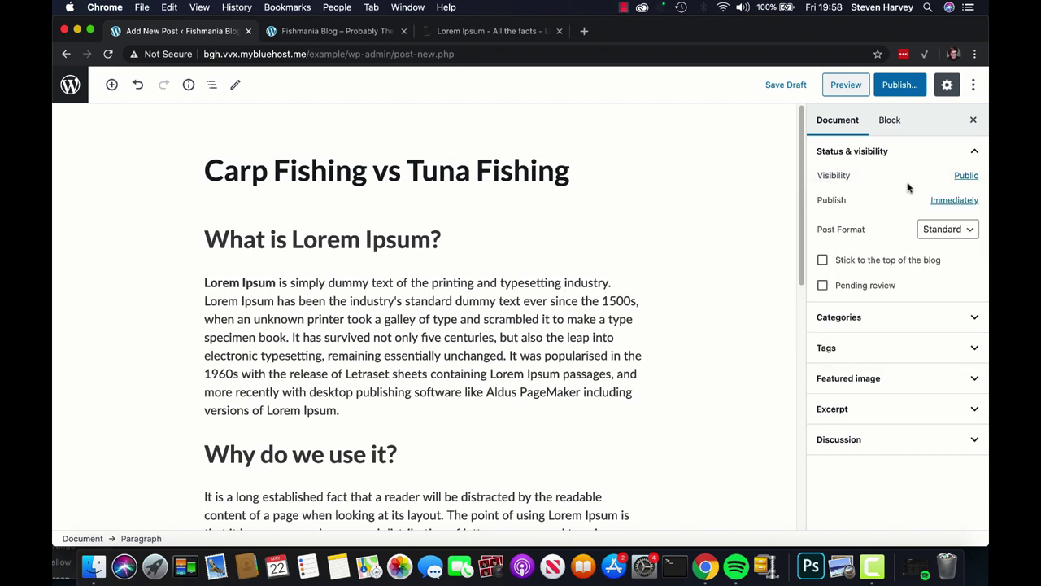
pyautogui.click(936, 201)
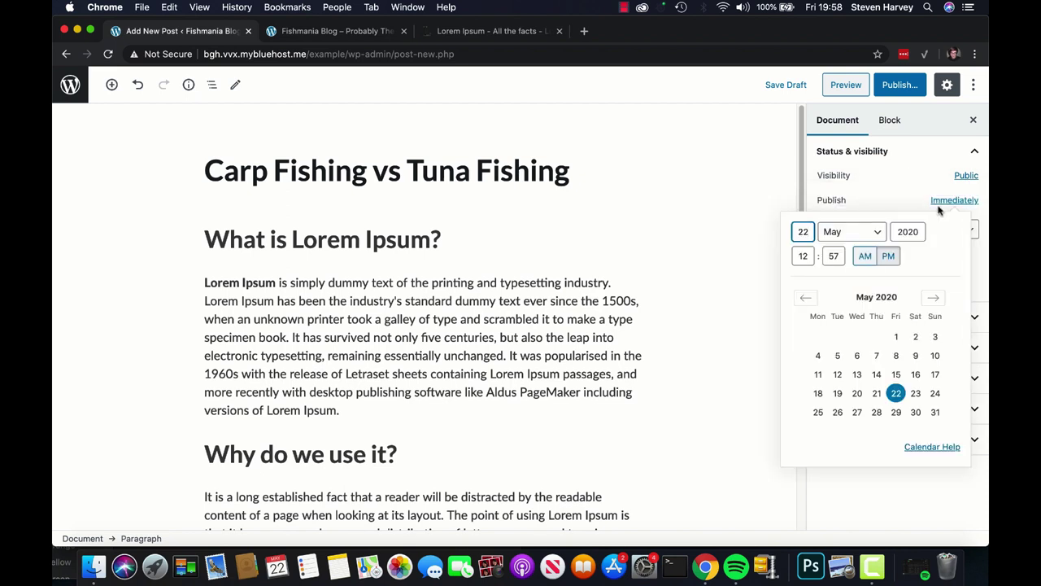
pyautogui.click(893, 195)
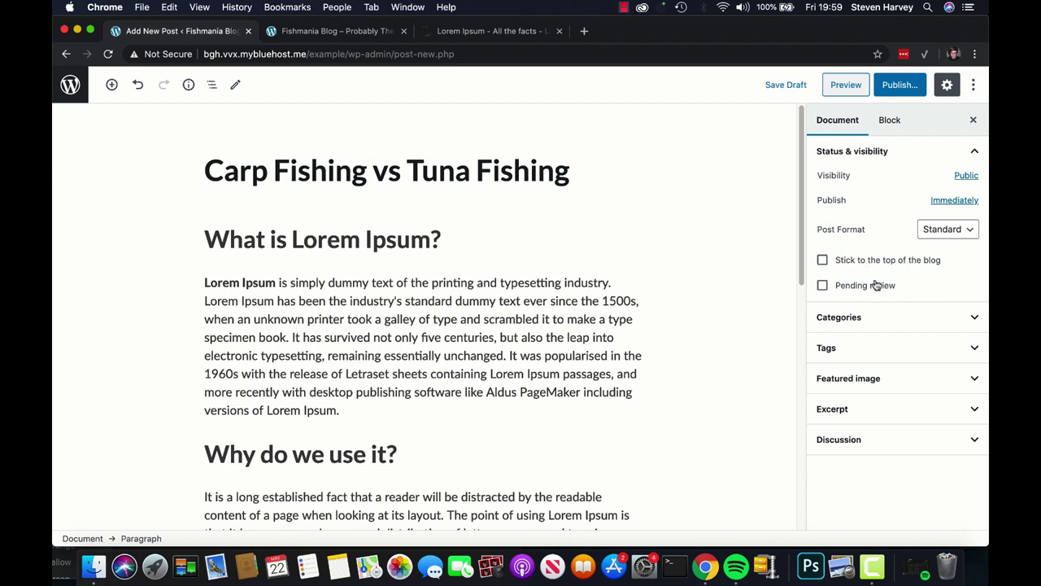
# Expand the post's Categories, Tags and Featured image settings, and look at the post listing on the live homepage
pyautogui.click(915, 318)
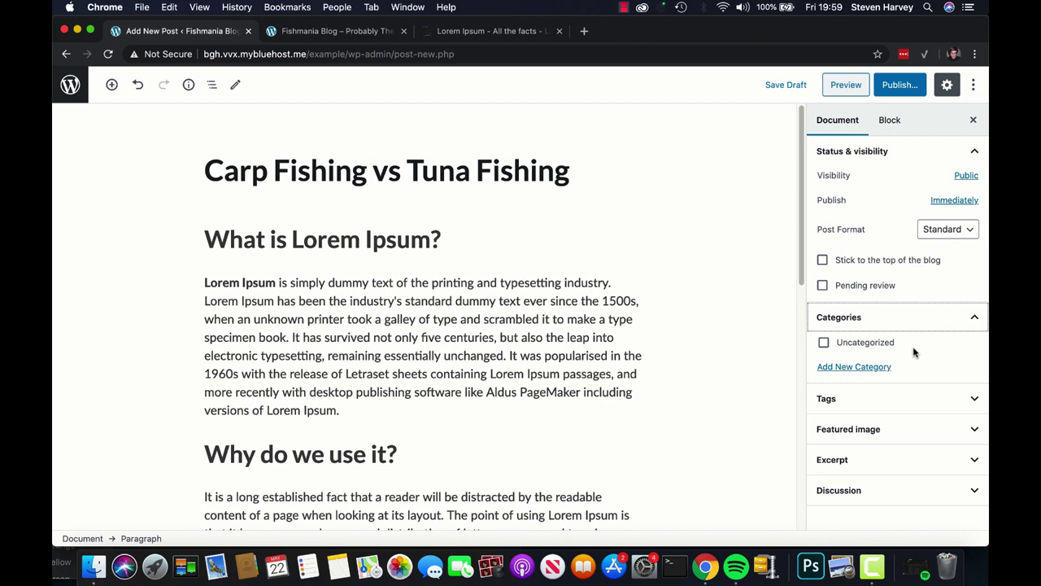
pyautogui.click(915, 399)
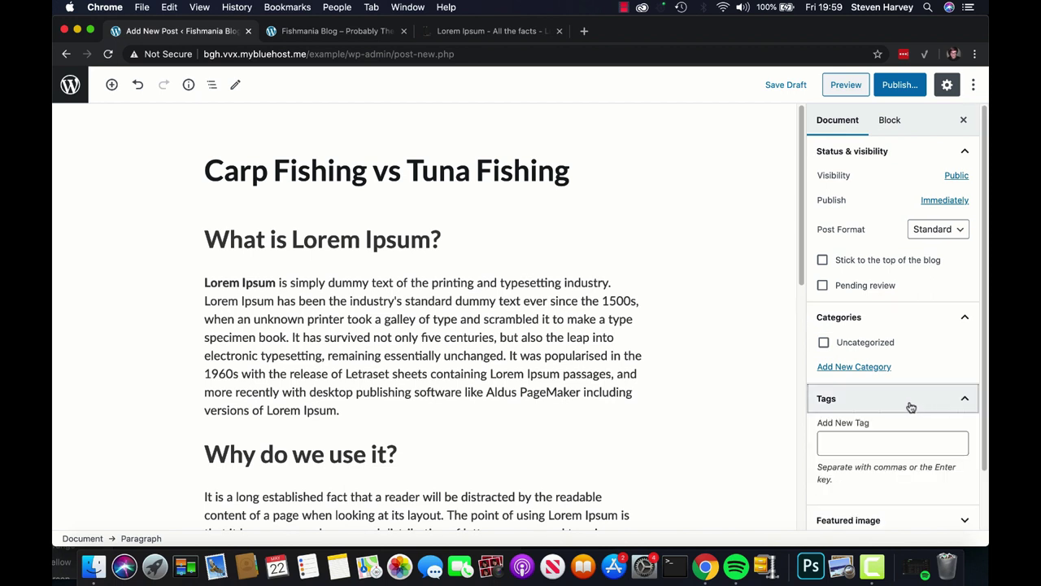
pyautogui.scroll(-2, 911, 407)
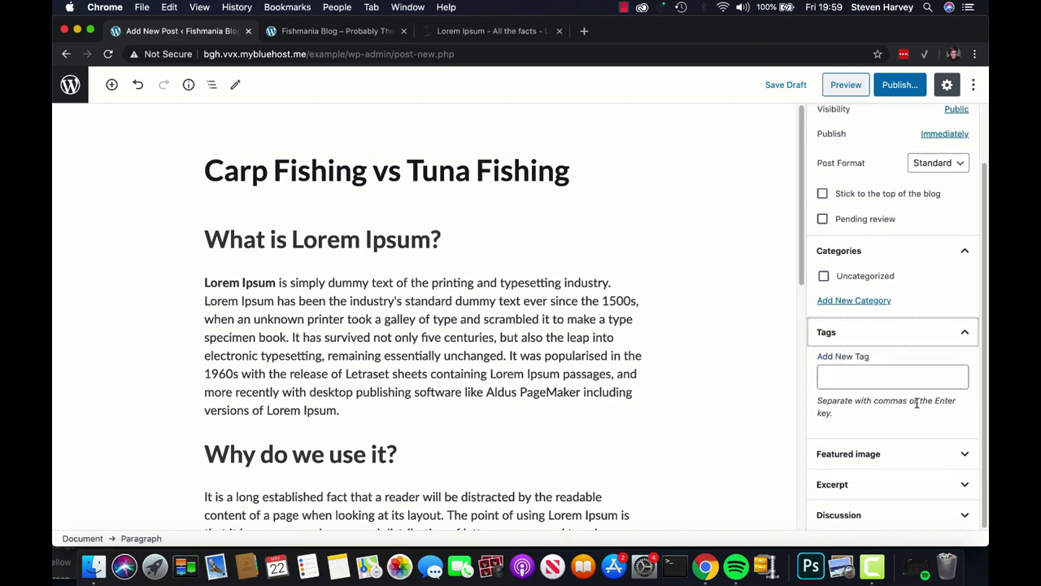
pyautogui.click(913, 458)
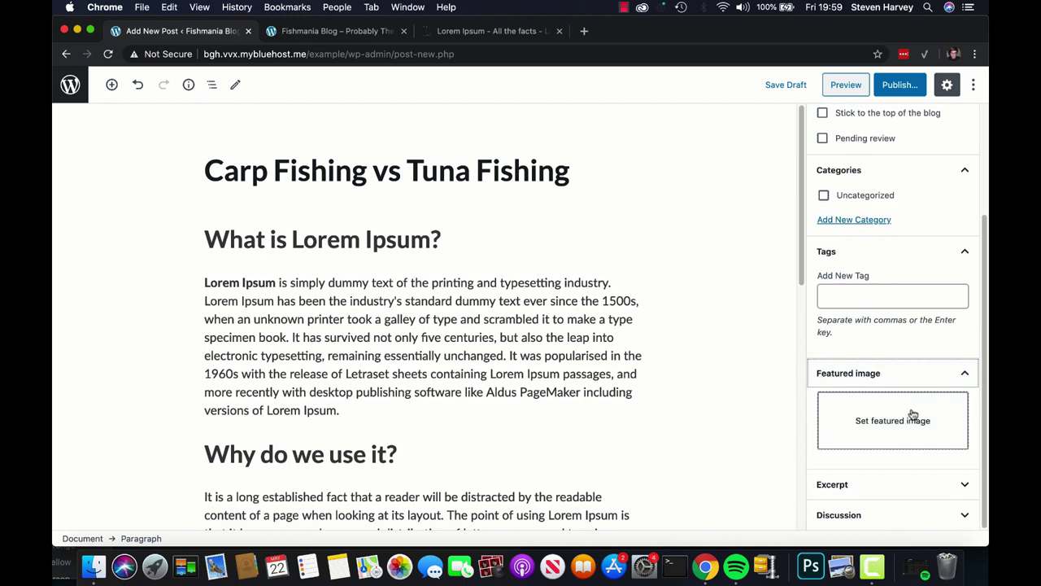
pyautogui.click(366, 31)
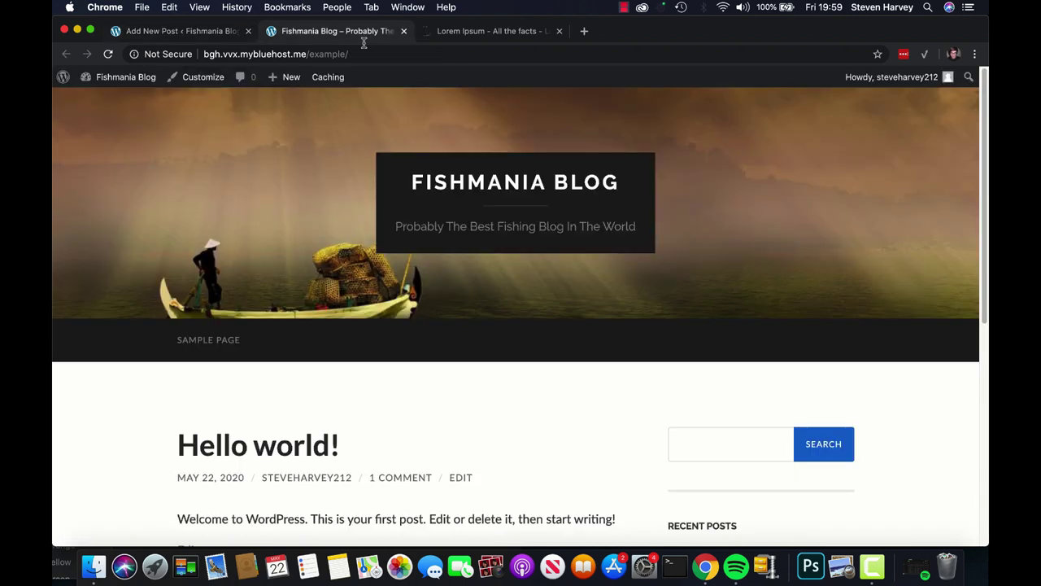
pyautogui.scroll(-5, 488, 384)
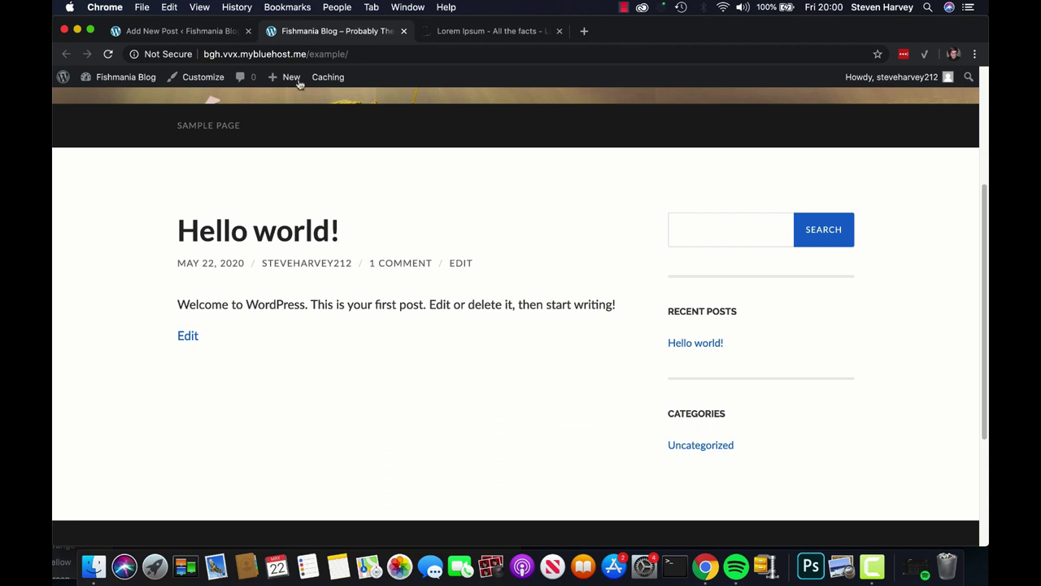
pyautogui.click(191, 36)
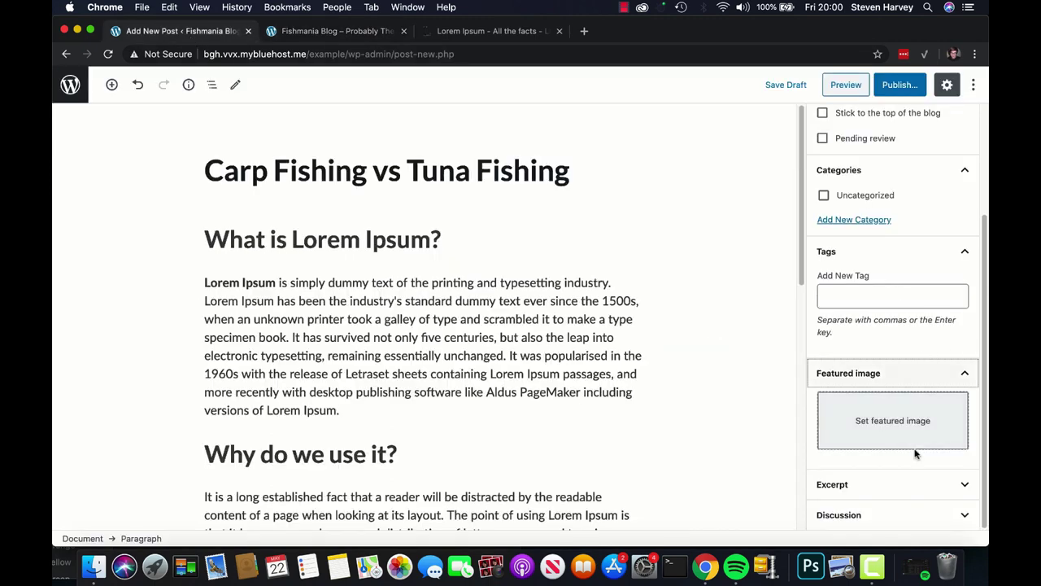
# Expand the post's Excerpt and Discussion settings, checking in between how the live homepage displays a post
pyautogui.click(929, 486)
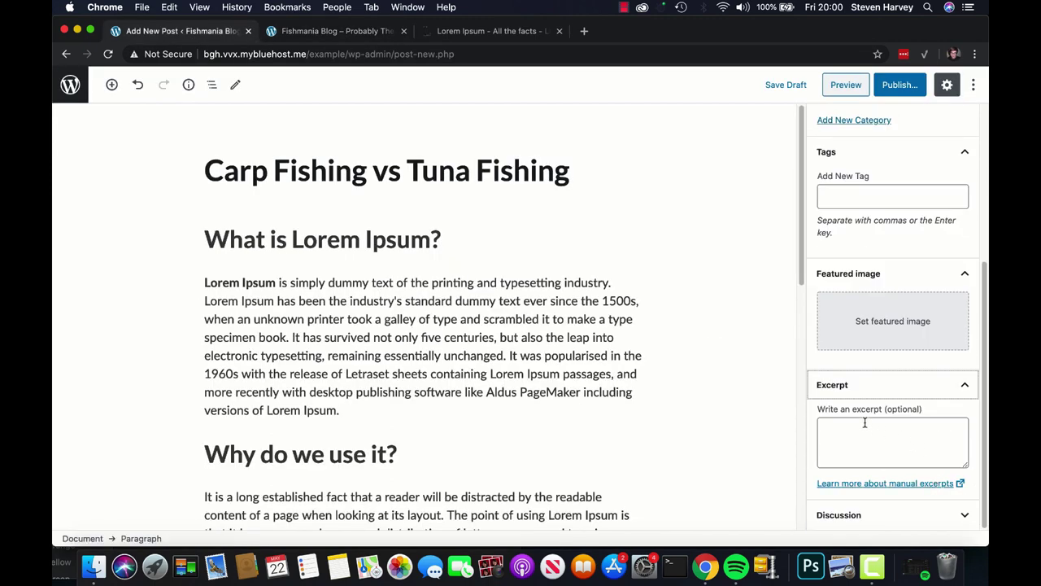
pyautogui.click(356, 36)
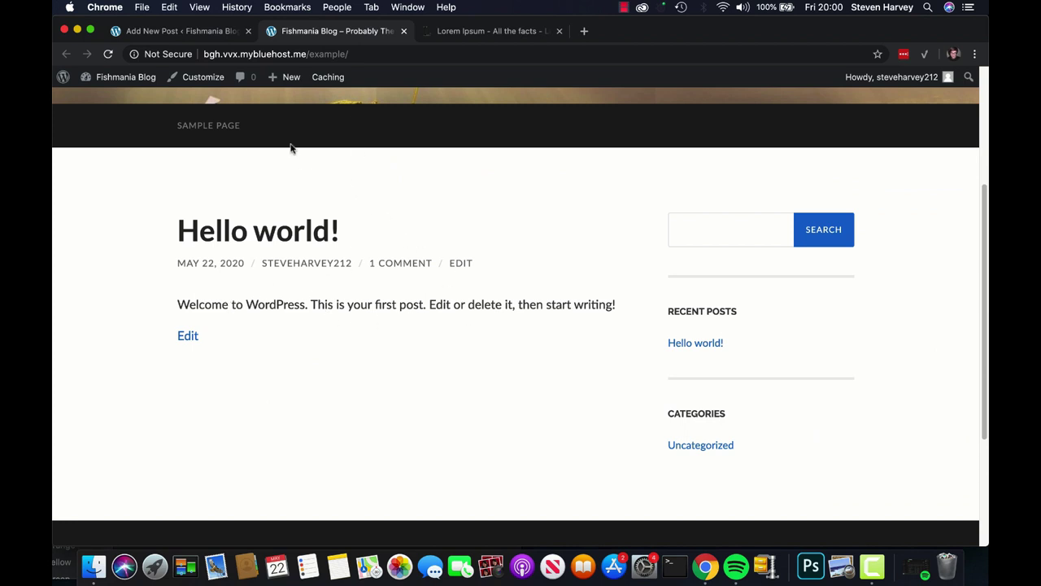
pyautogui.click(216, 36)
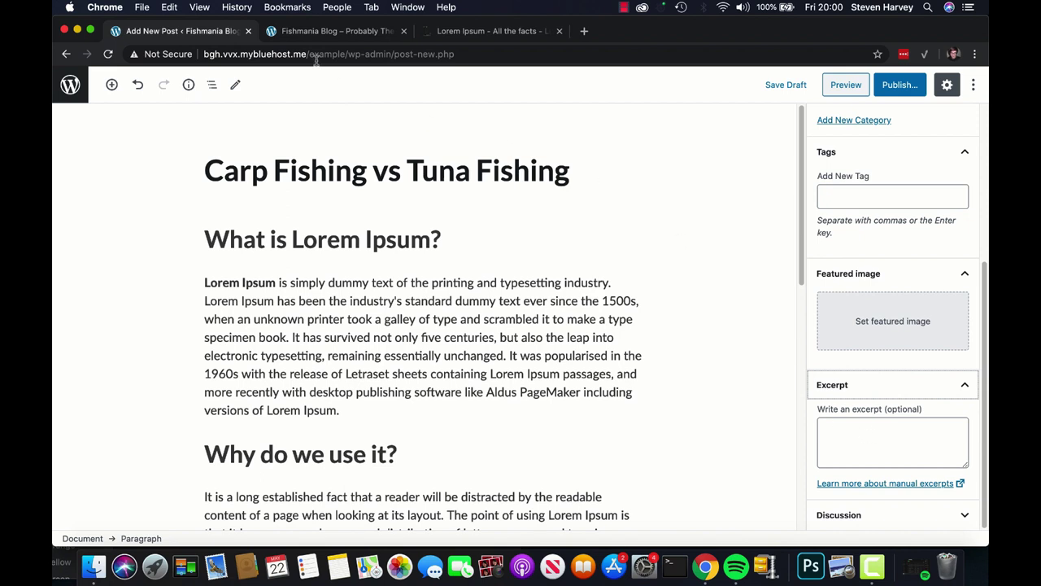
pyautogui.click(305, 32)
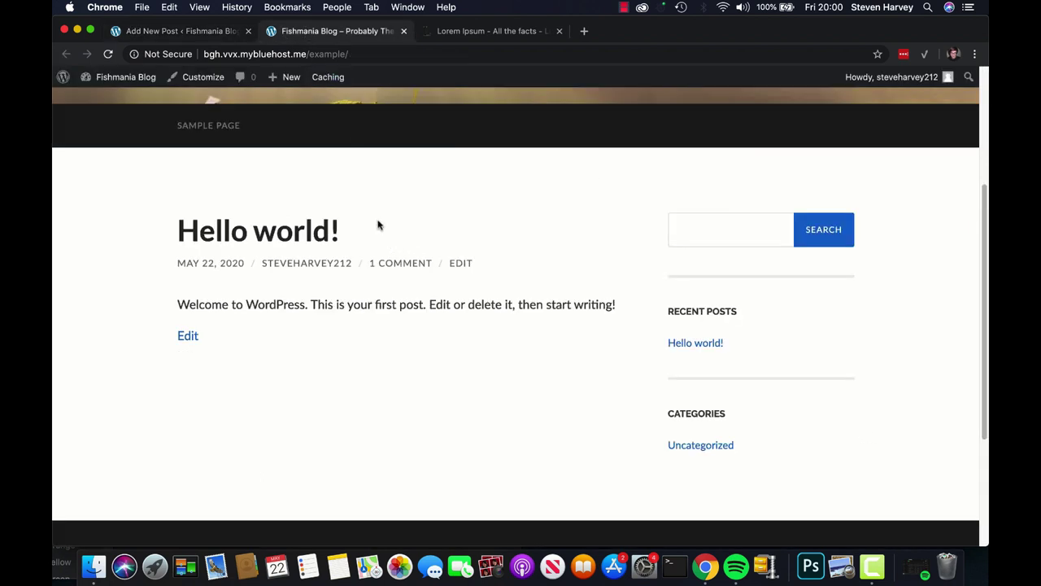
pyautogui.scroll(5, 381, 226)
pyautogui.scroll(-5, 384, 226)
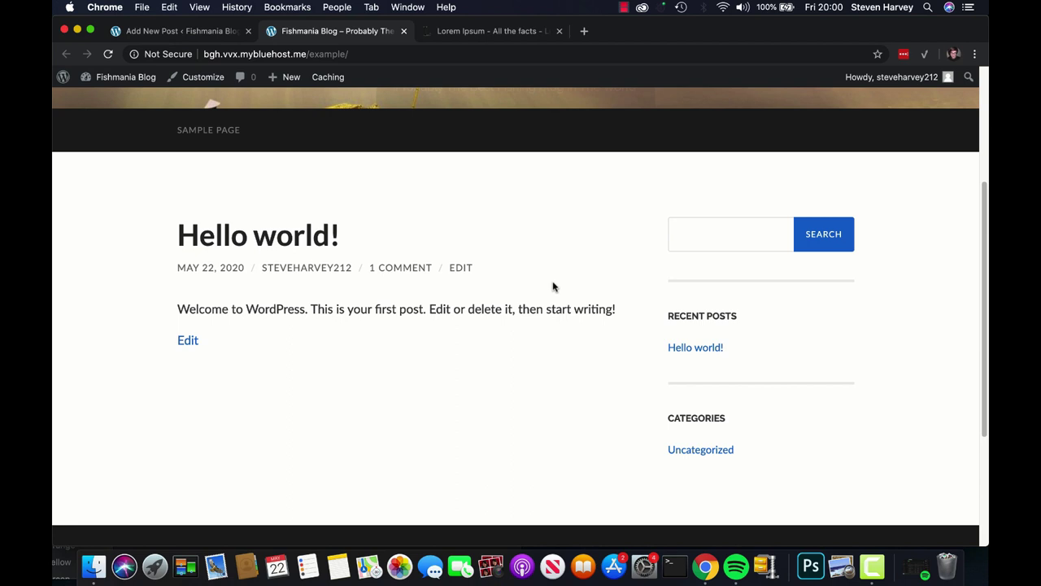
pyautogui.click(203, 34)
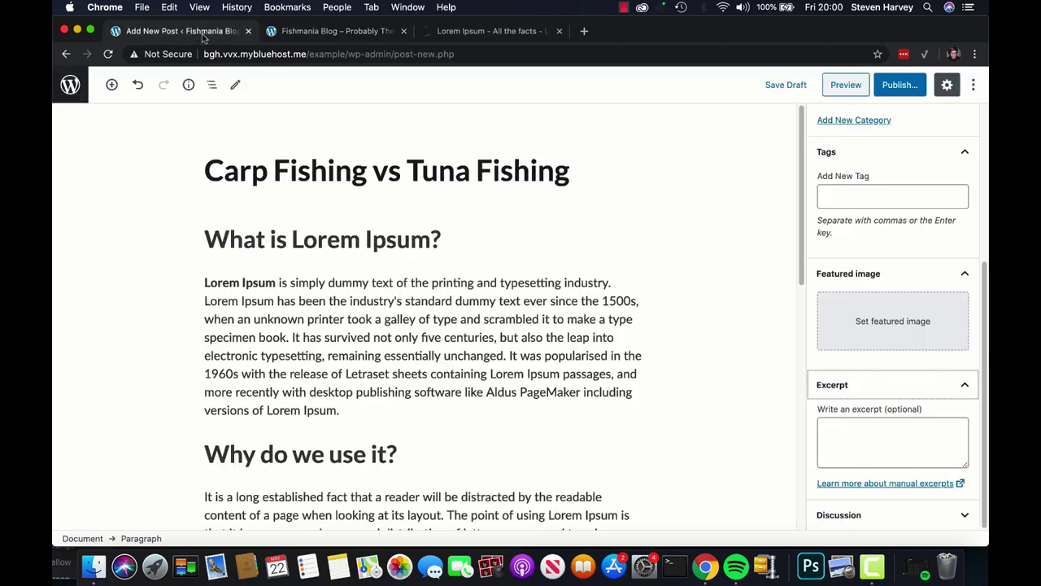
pyautogui.click(928, 515)
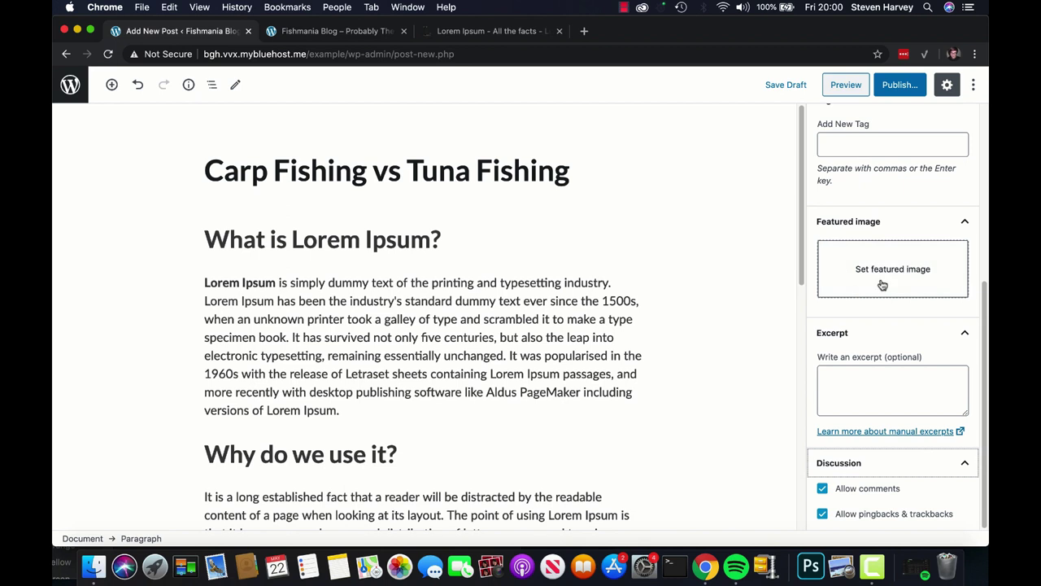
# Upload fish-3322230_1280.jpg from the Fishing folder and set it as the post's featured image
pyautogui.click(854, 271)
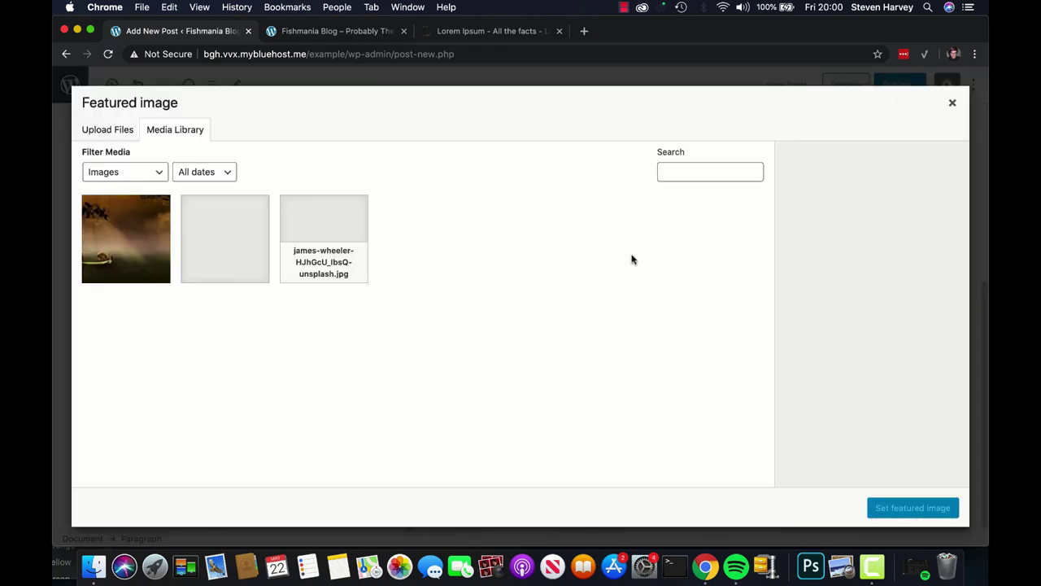
pyautogui.click(106, 133)
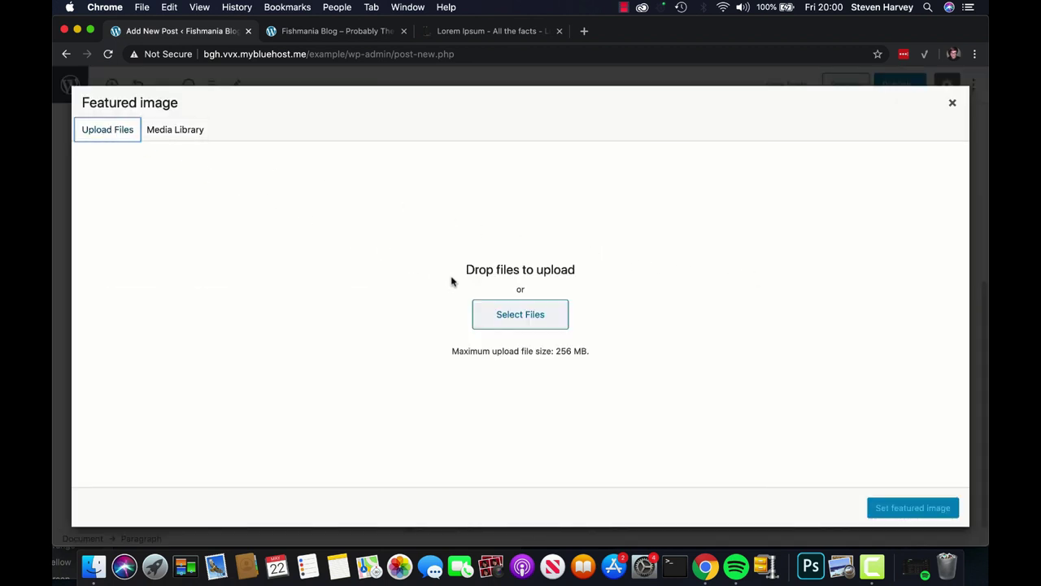
pyautogui.click(93, 567)
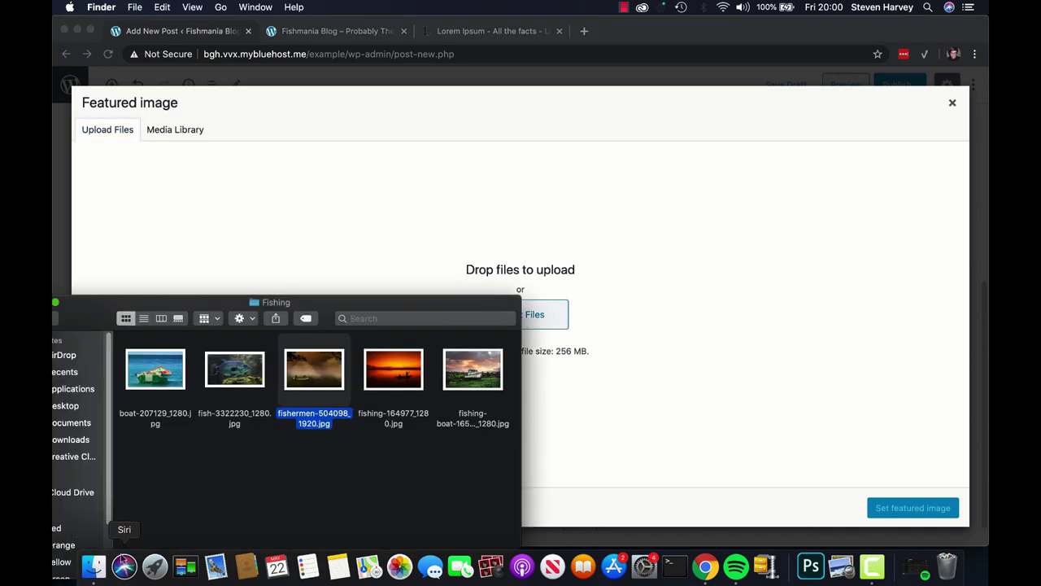
pyautogui.click(362, 462)
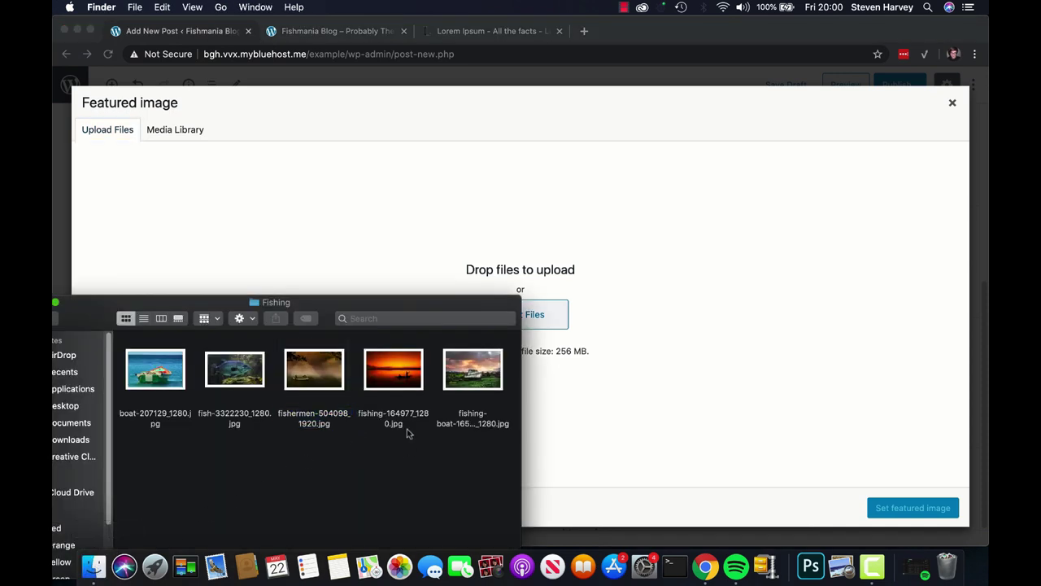
pyautogui.moveTo(231, 373); pyautogui.dragTo(606, 285)
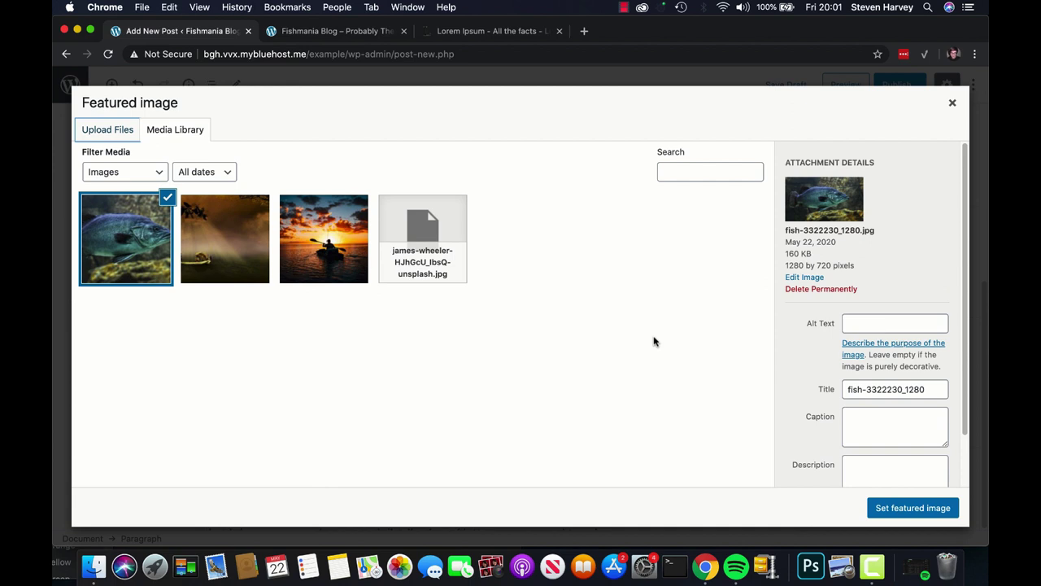
pyautogui.scroll(-2, 908, 439)
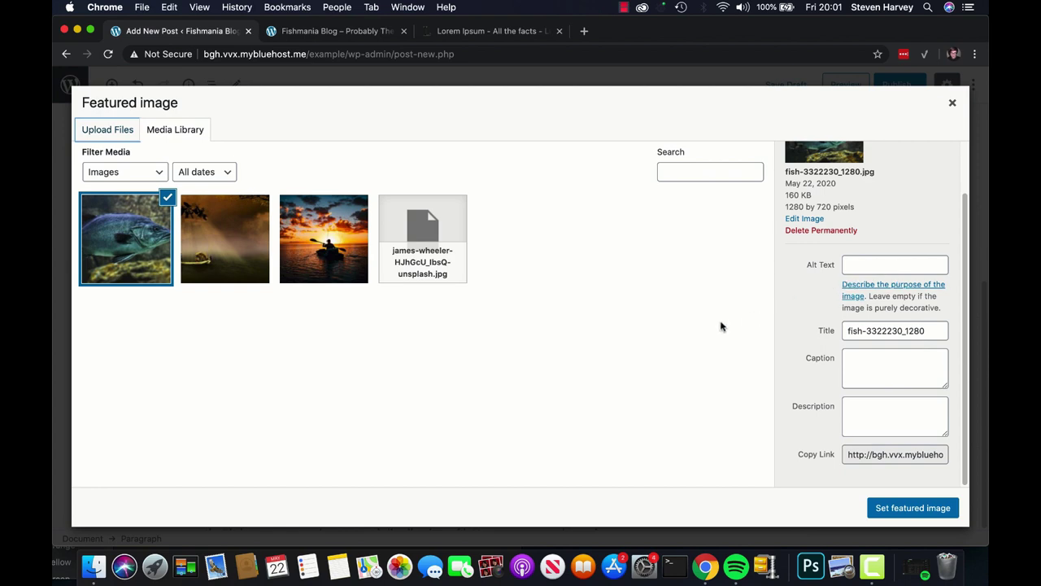
pyautogui.click(918, 507)
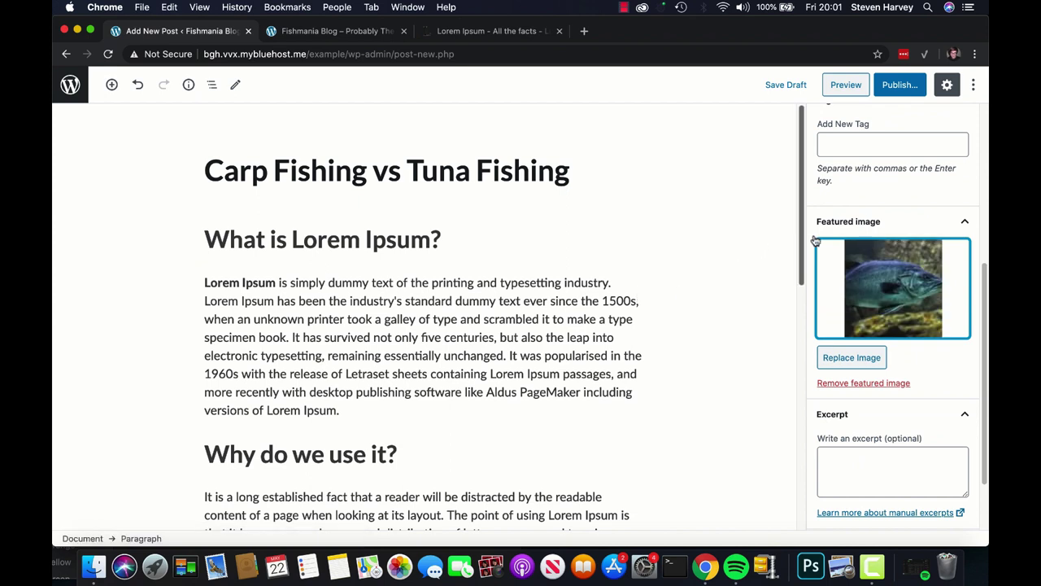
# Publish the Carp Fishing vs Tuna Fishing post with the default Public visibility and Immediately timing
pyautogui.scroll(5, 815, 239)
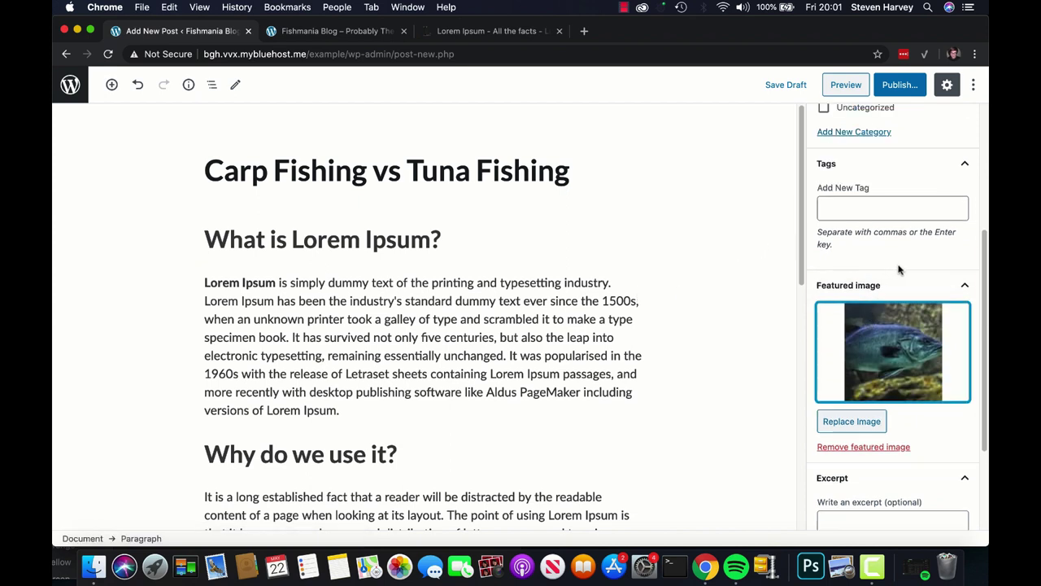
pyautogui.click(906, 87)
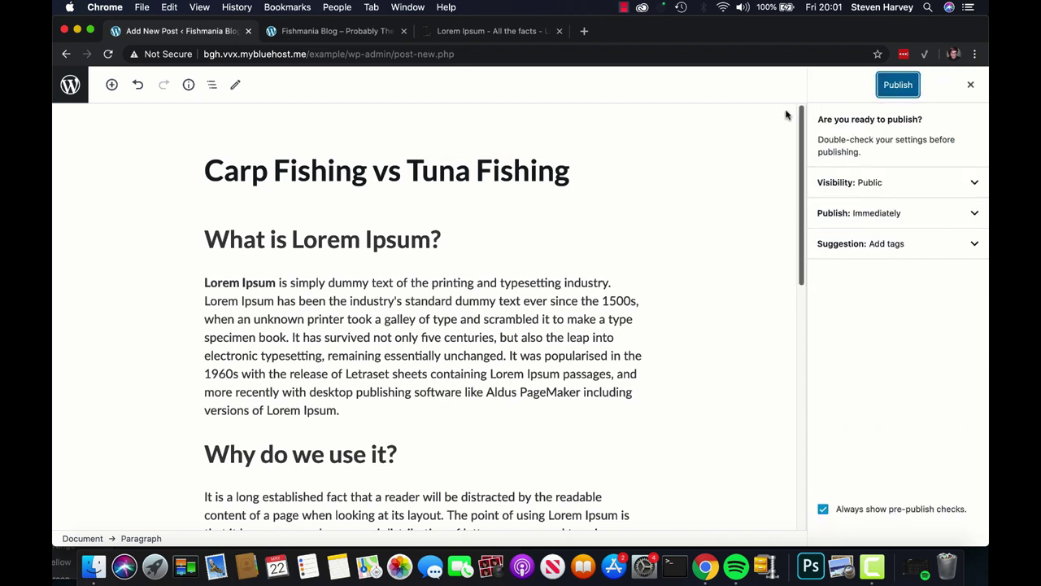
pyautogui.click(899, 87)
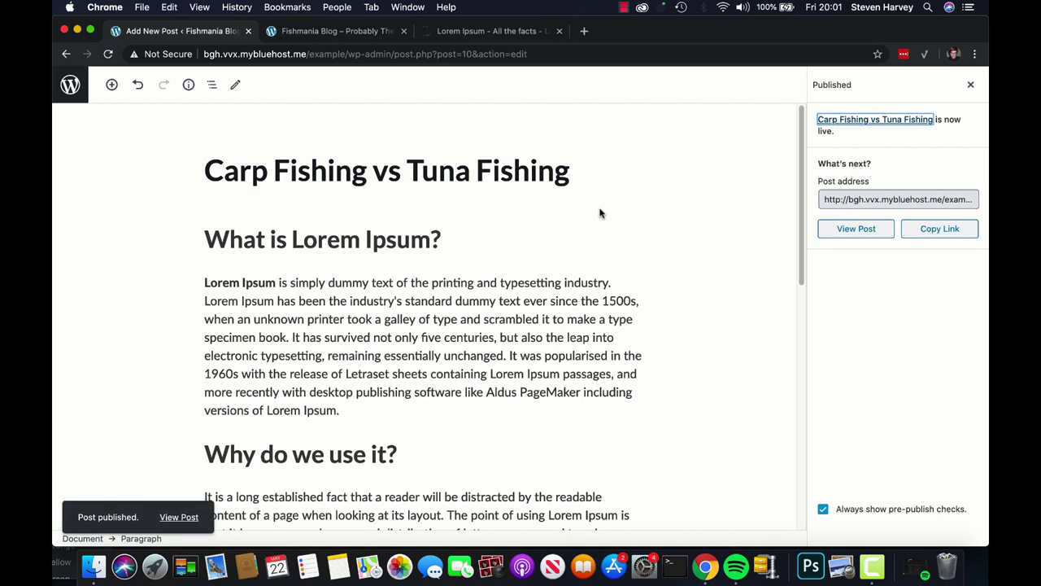
# Reload the live homepage and check how the published post's featured image and title appear below the site header
pyautogui.click(333, 32)
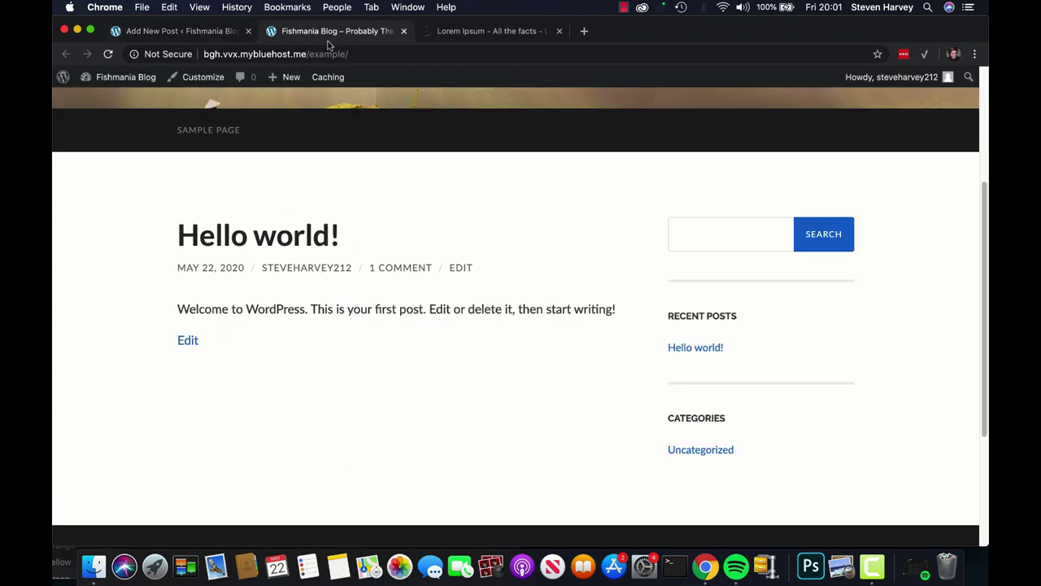
pyautogui.scroll(5, 412, 158)
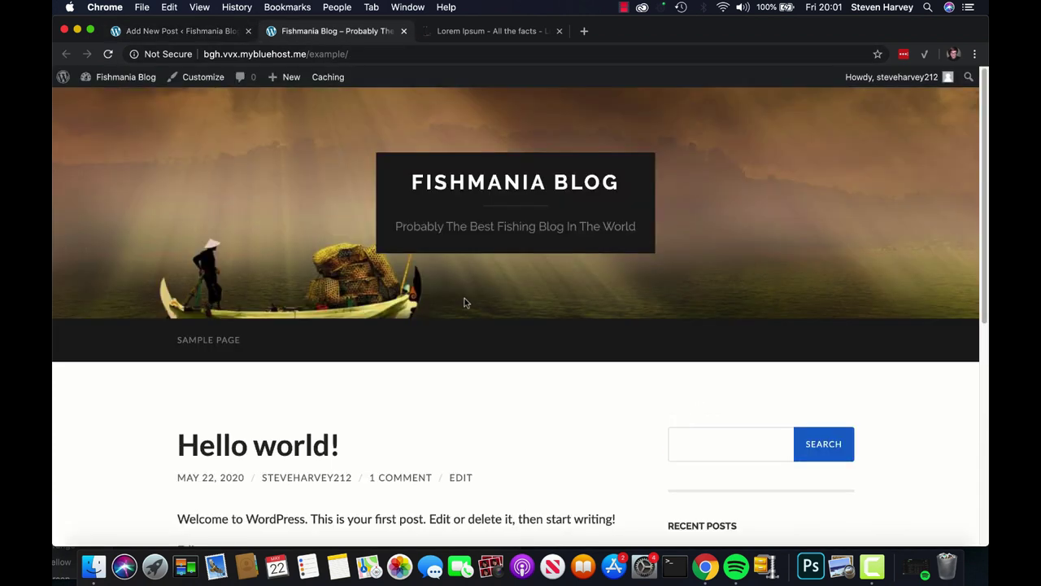
pyautogui.press('super+r')
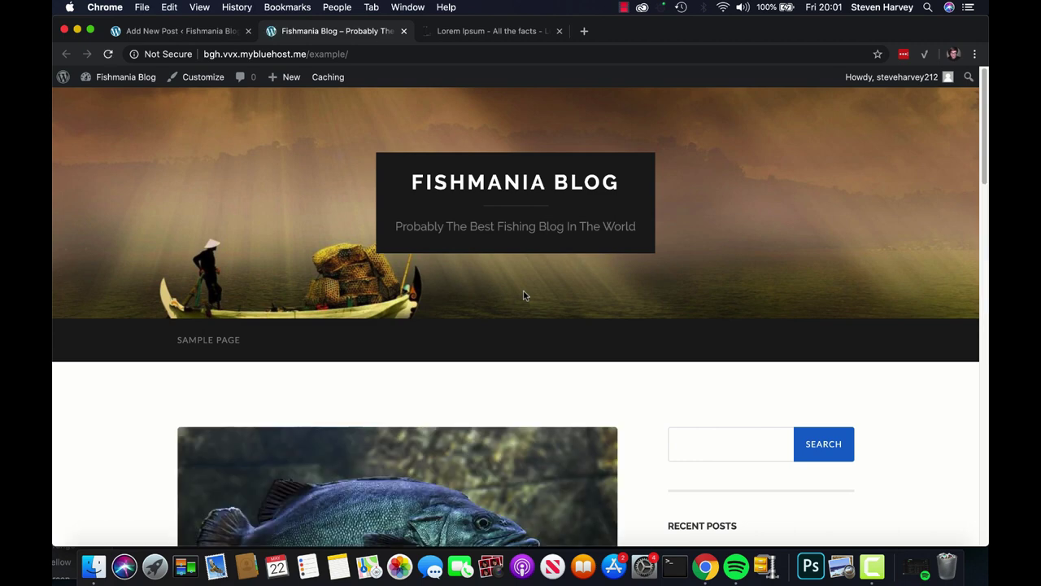
pyautogui.scroll(-3, 524, 295)
pyautogui.scroll(-2, 524, 295)
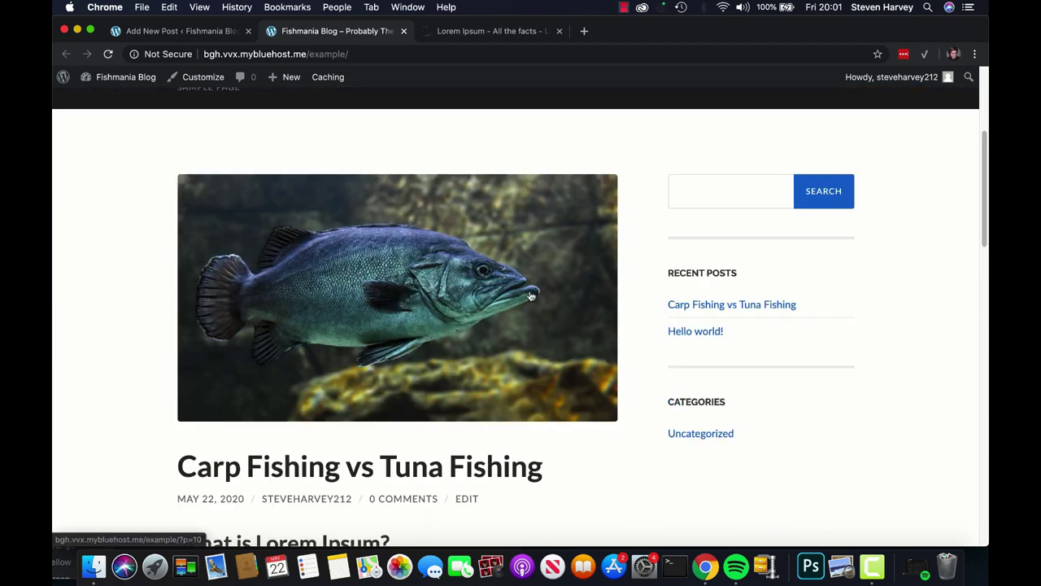
pyautogui.scroll(-2, 537, 296)
pyautogui.scroll(7, 573, 298)
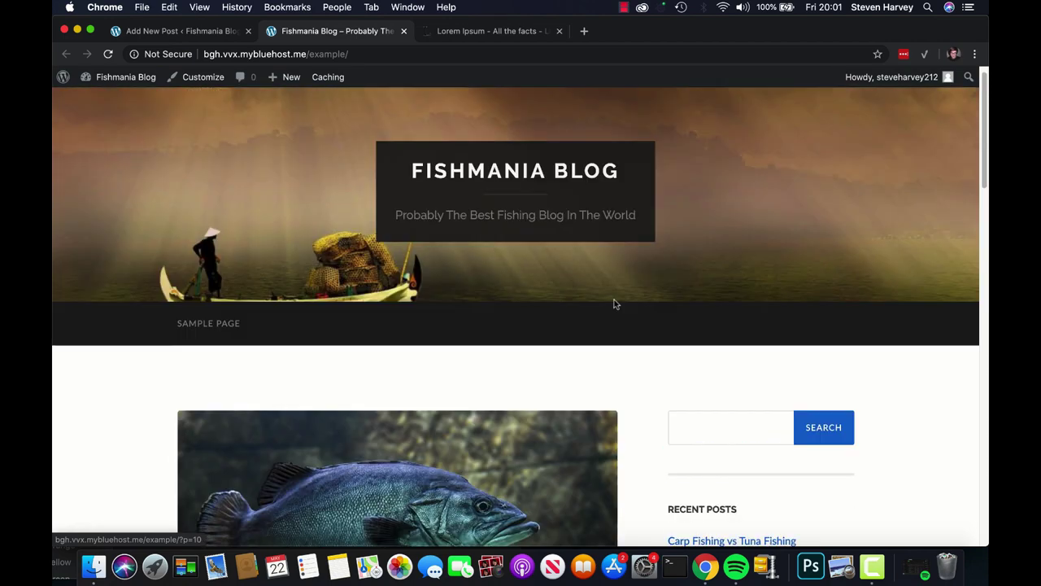
# Read through the published post's full text on the homepage and check the Recent Posts sidebar beside it
pyautogui.scroll(-4, 615, 304)
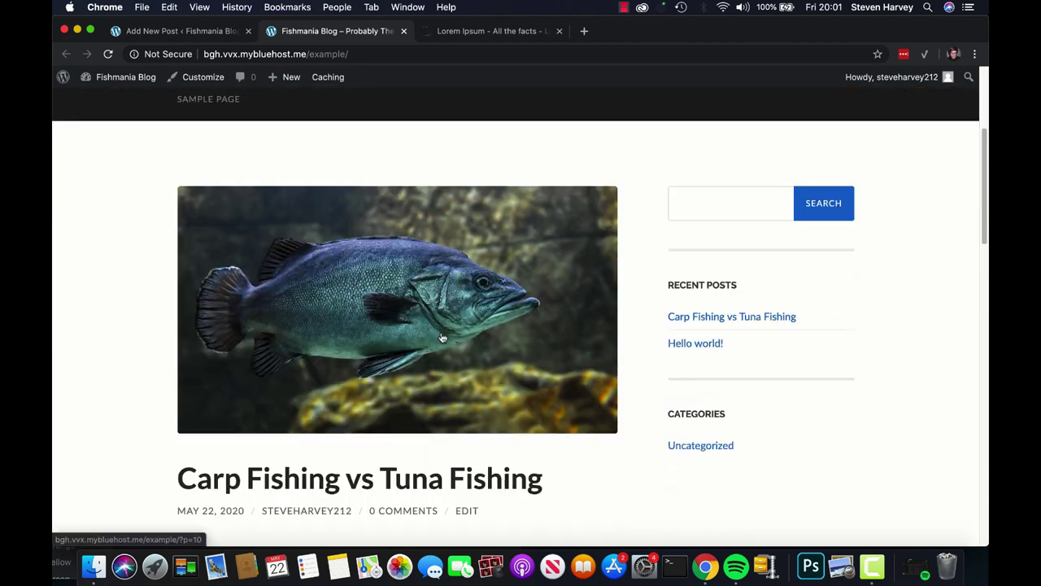
pyautogui.scroll(-7, 623, 339)
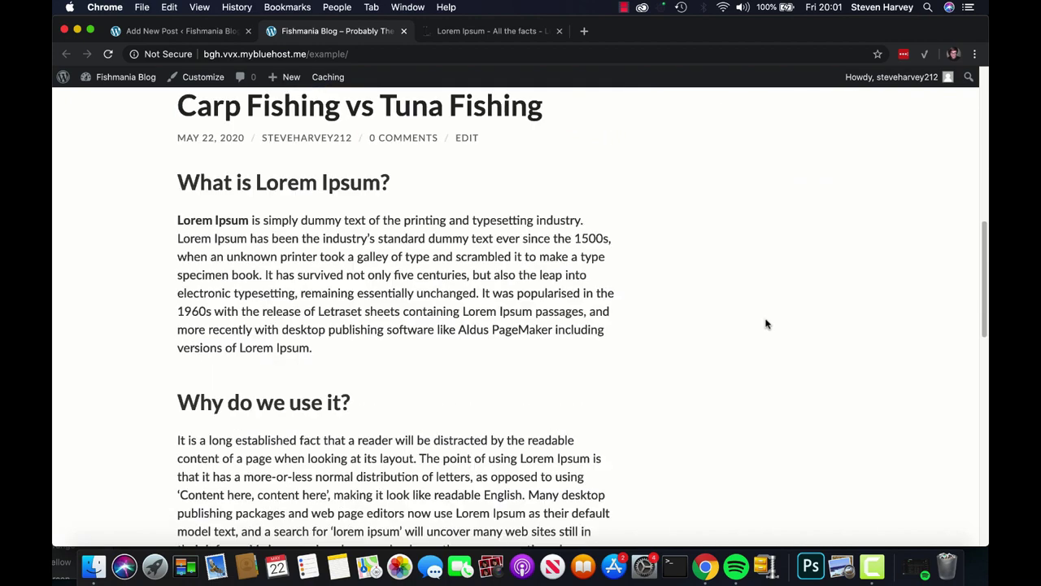
pyautogui.scroll(-9, 765, 324)
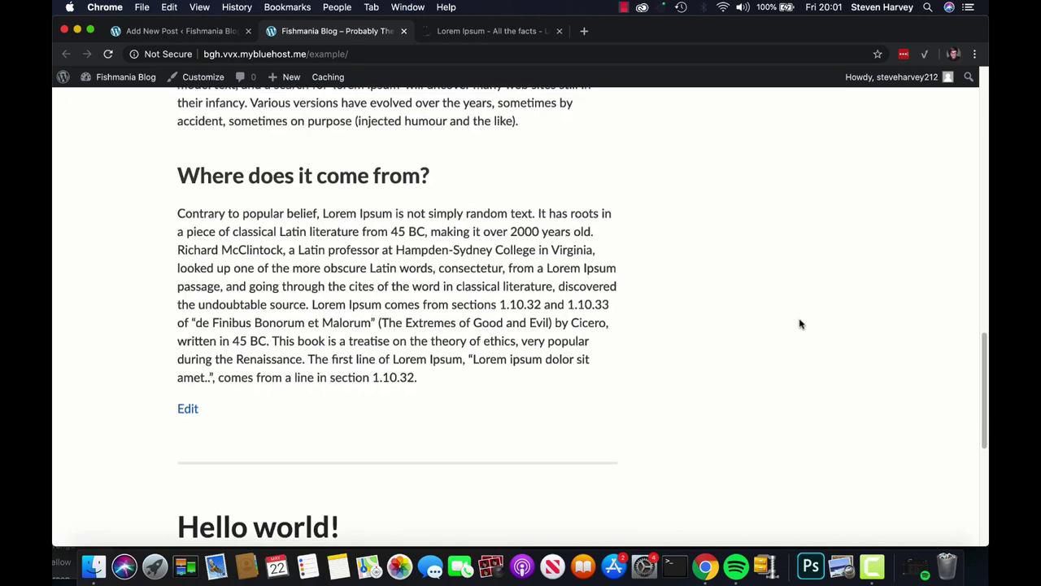
pyautogui.scroll(15, 800, 323)
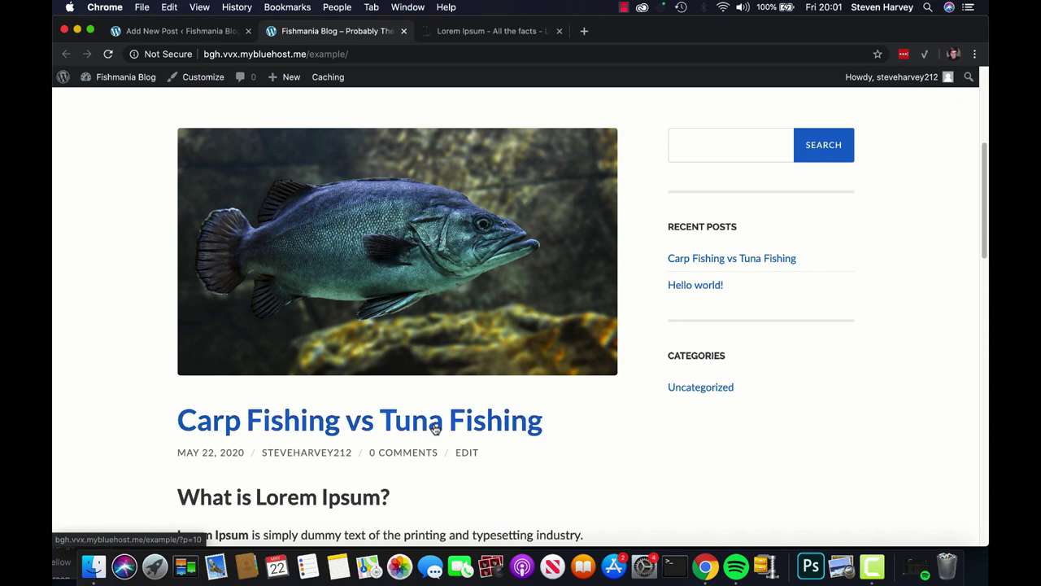
pyautogui.scroll(5, 798, 241)
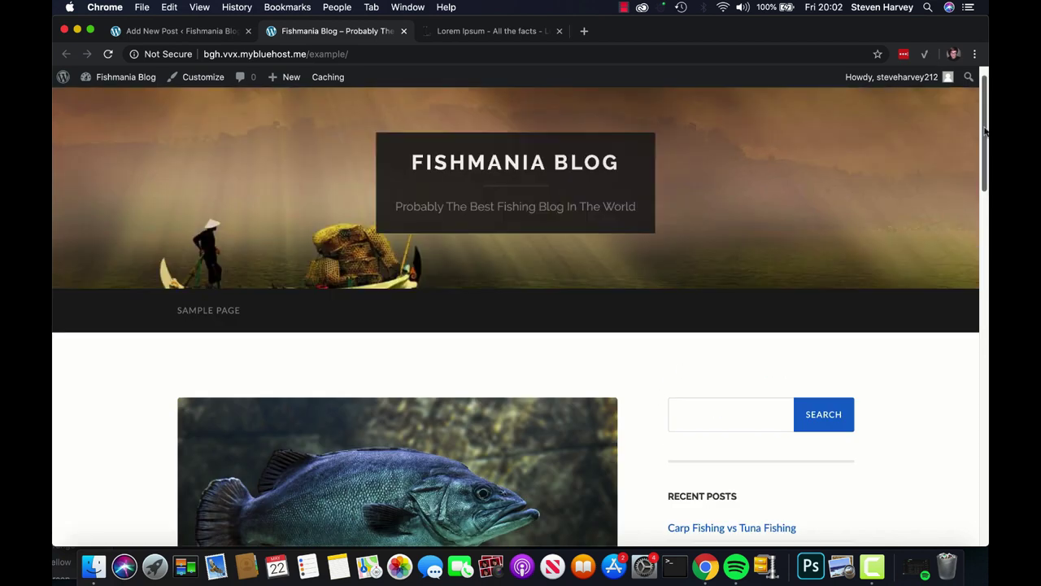
pyautogui.moveTo(983, 126); pyautogui.dragTo(979, 192)
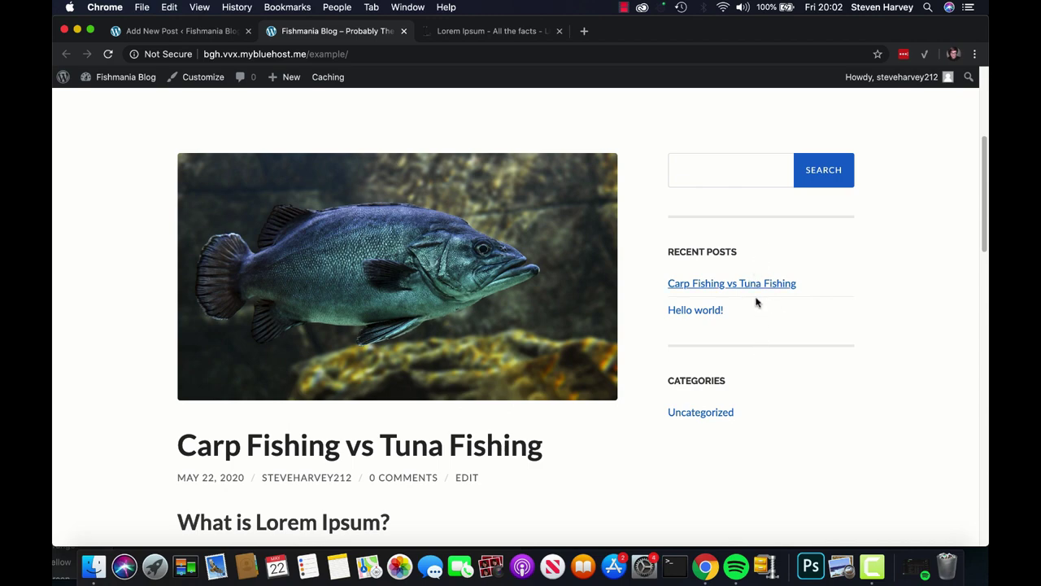
pyautogui.moveTo(981, 175); pyautogui.dragTo(983, 107)
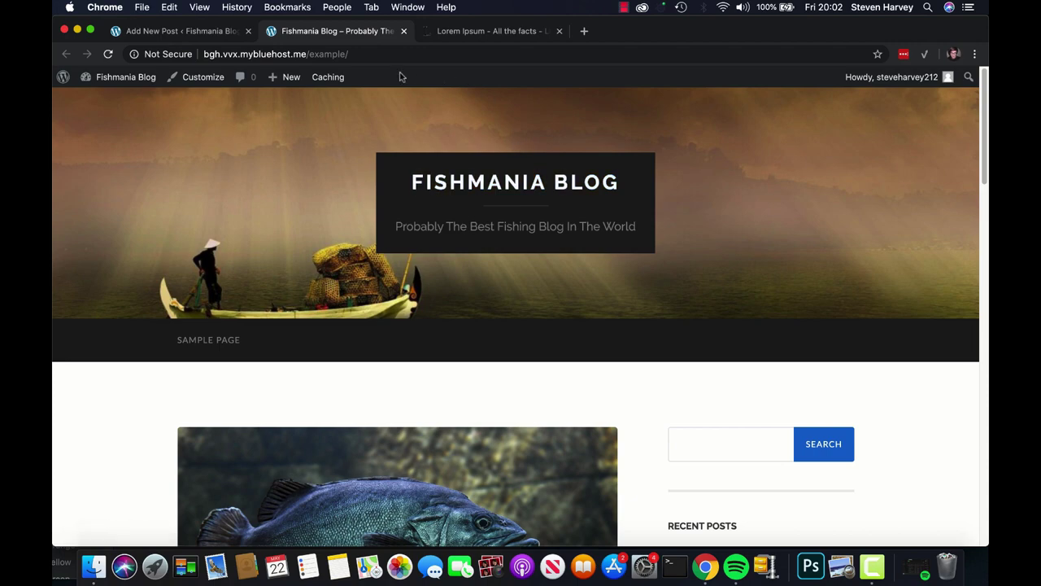
# Return to the post editor and review the text of the Carp Fishing vs Tuna Fishing post
pyautogui.click(181, 30)
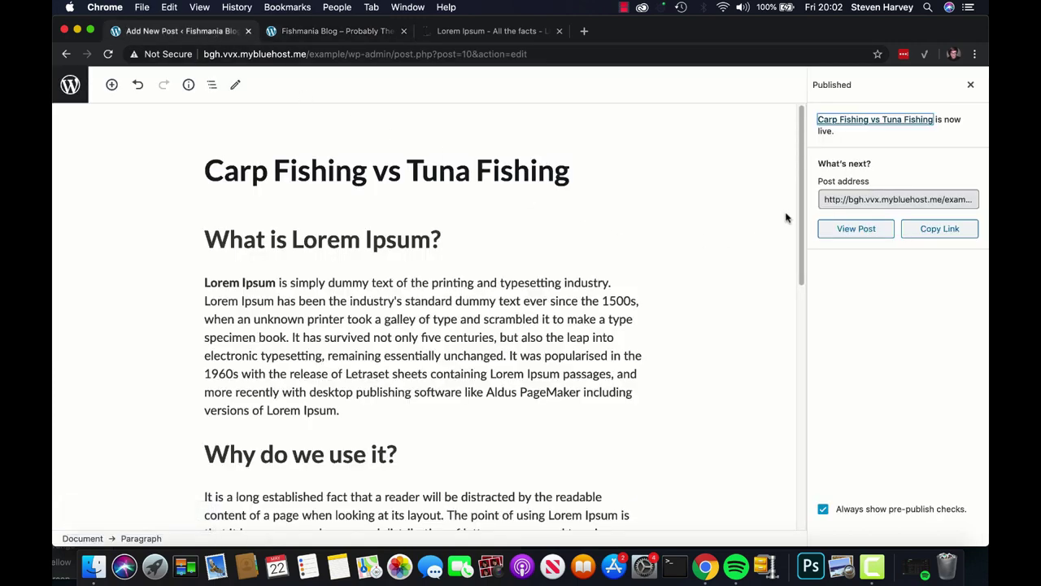
pyautogui.scroll(-10, 808, 244)
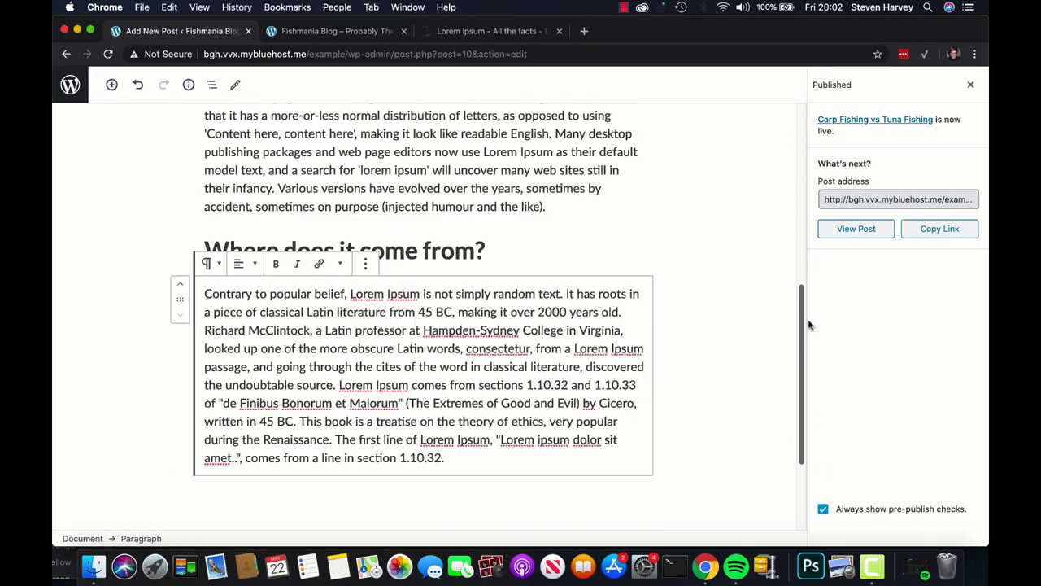
pyautogui.scroll(10, 807, 325)
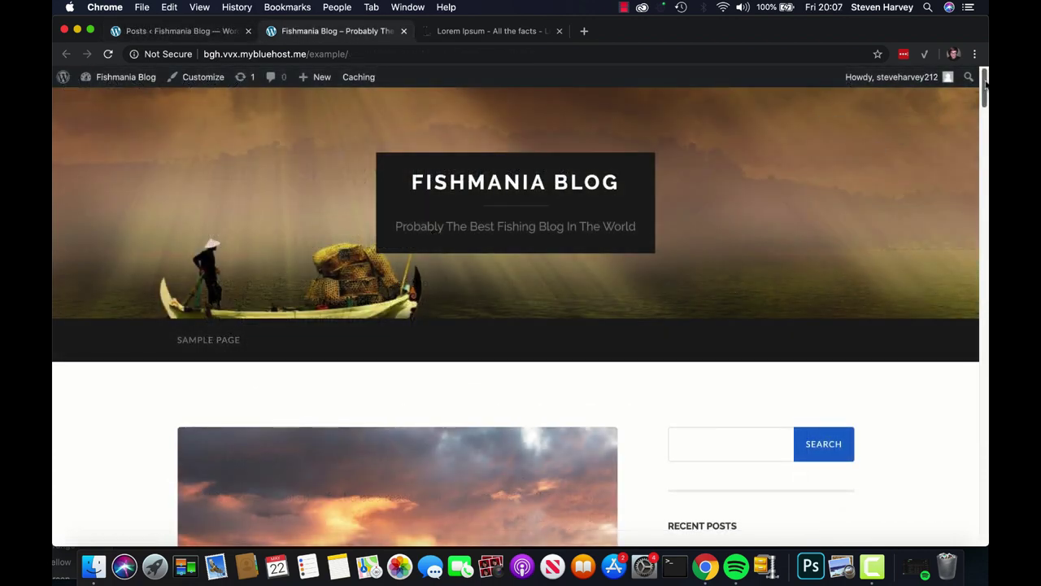
# Examine the live homepage's newest post, its Recent Posts and Categories sidebar lists, and the header menu
pyautogui.moveTo(985, 84); pyautogui.dragTo(984, 111)
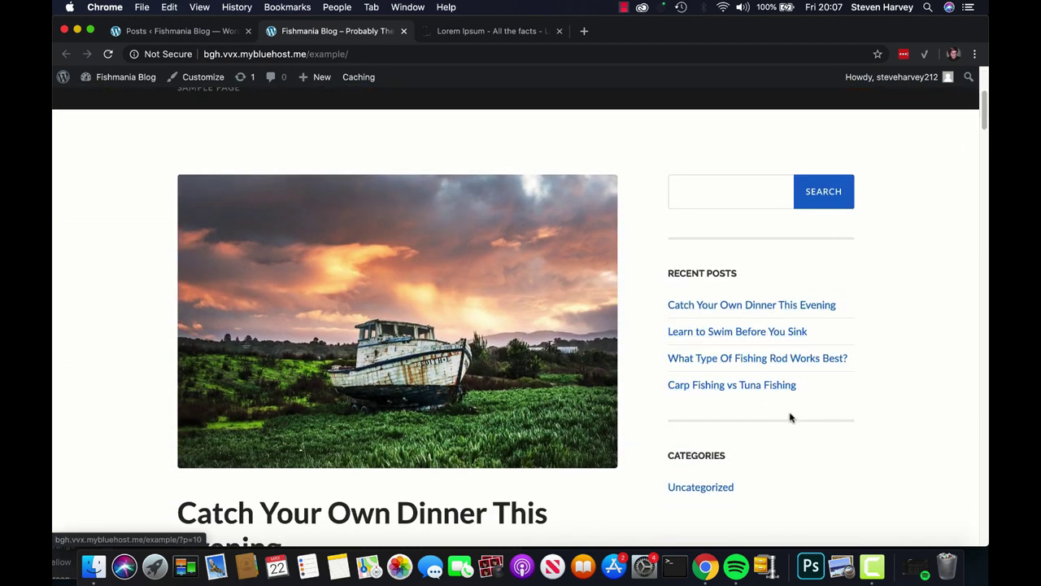
pyautogui.scroll(-1, 916, 344)
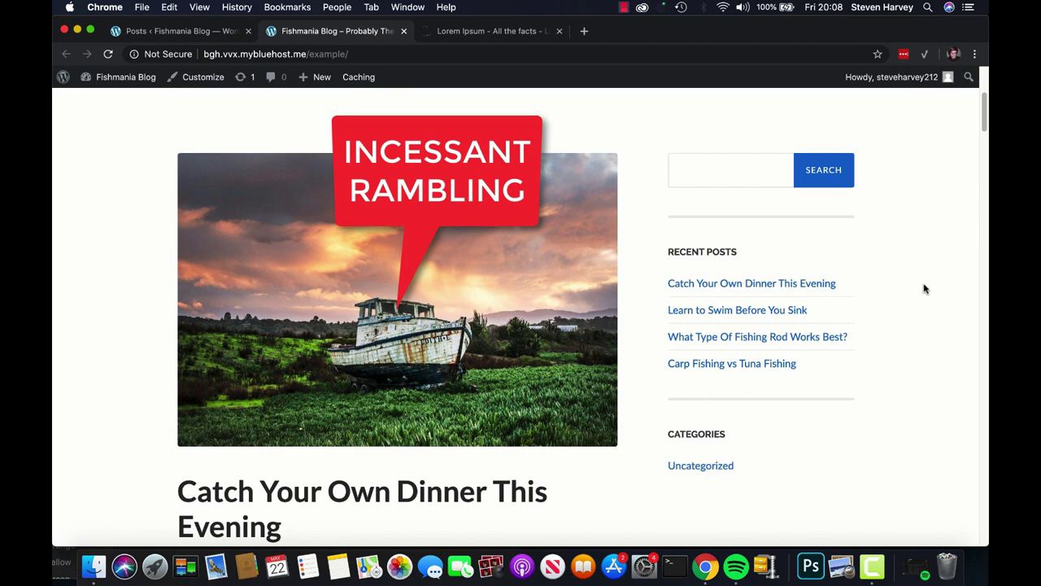
pyautogui.scroll(5, 910, 241)
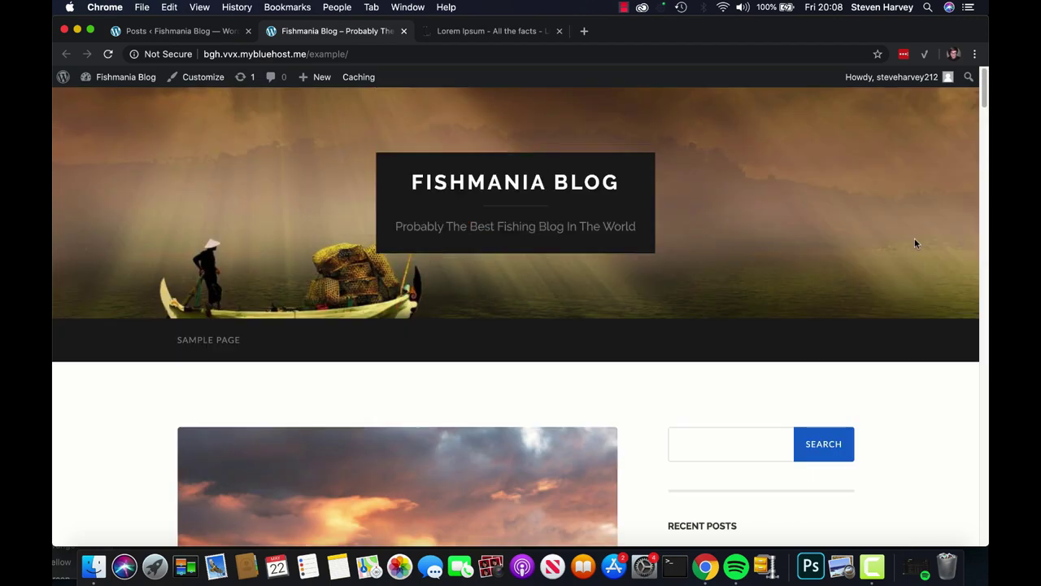
pyautogui.moveTo(984, 88)
pyautogui.mouseDown()
pyautogui.moveTo(985, 433)
pyautogui.moveTo(984, 86)
pyautogui.mouseUp()
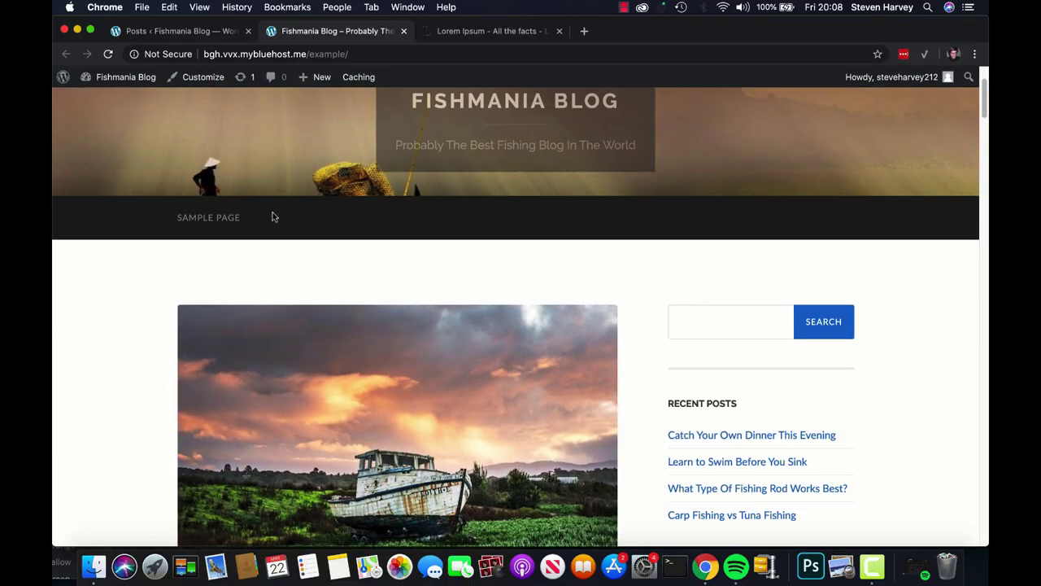
pyautogui.scroll(-4, 411, 226)
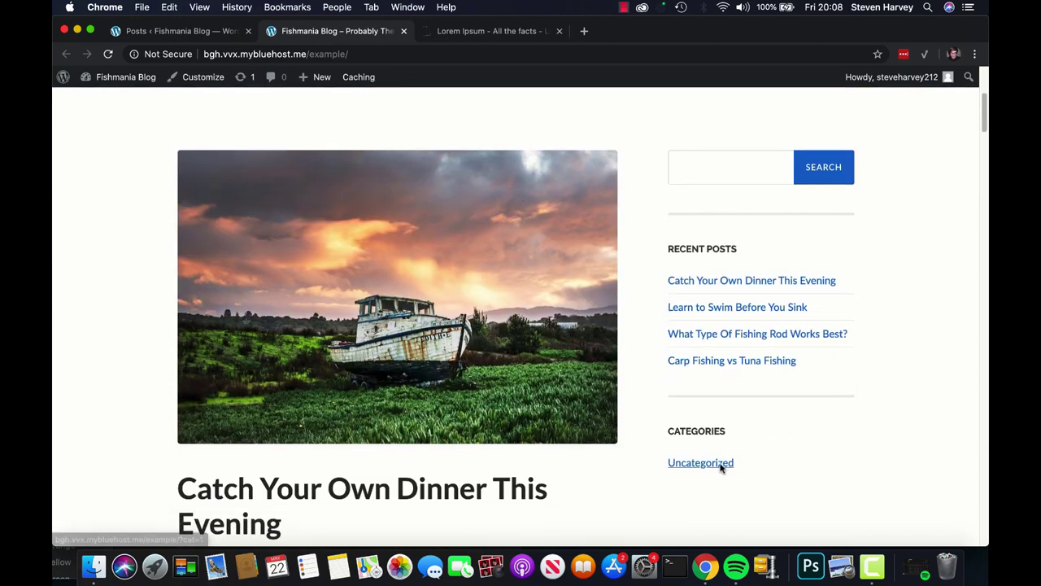
pyautogui.scroll(7, 911, 249)
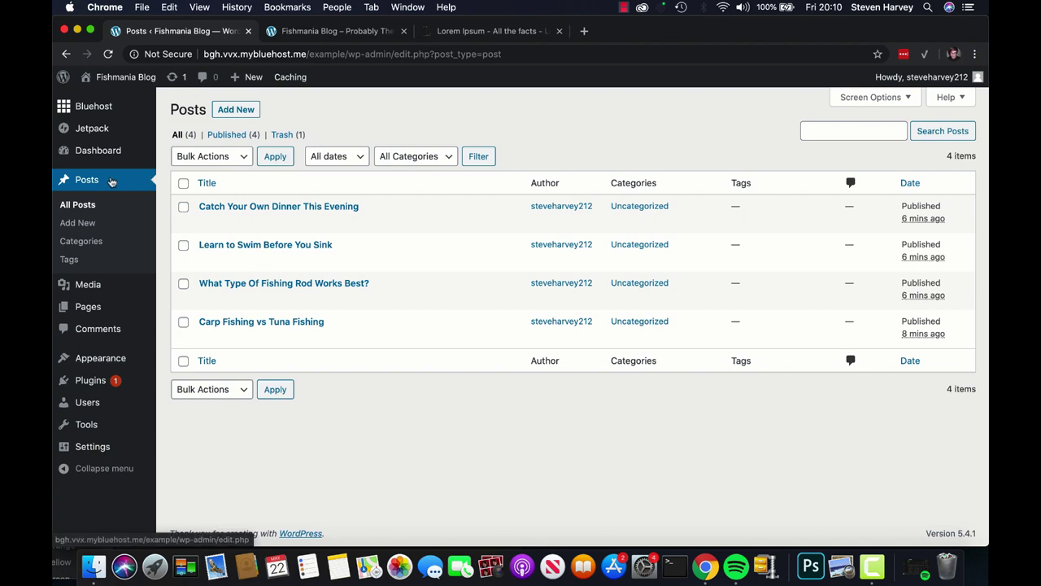
# Add a new post category named Rods with no parent category
pyautogui.click(90, 244)
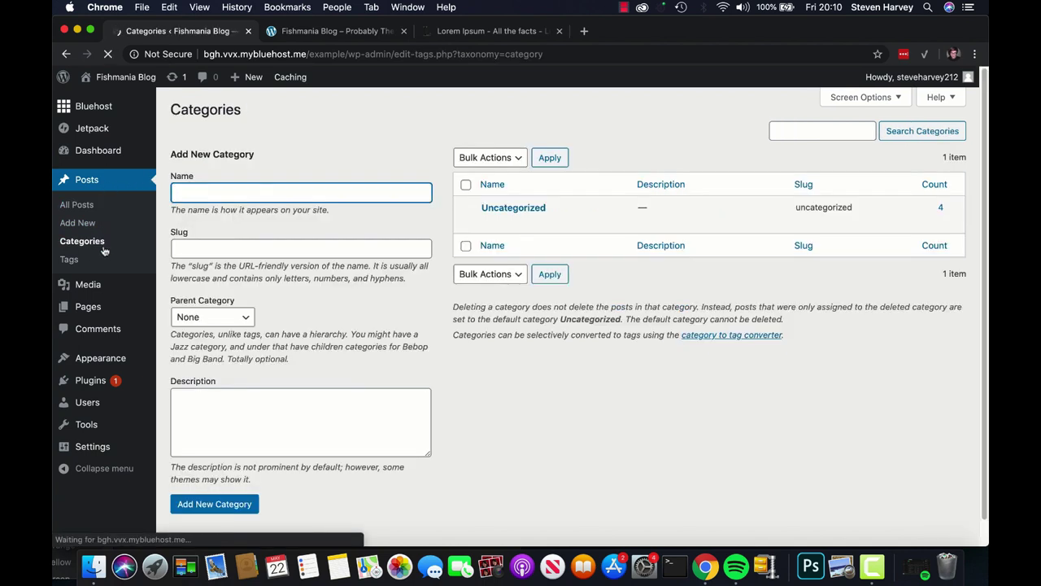
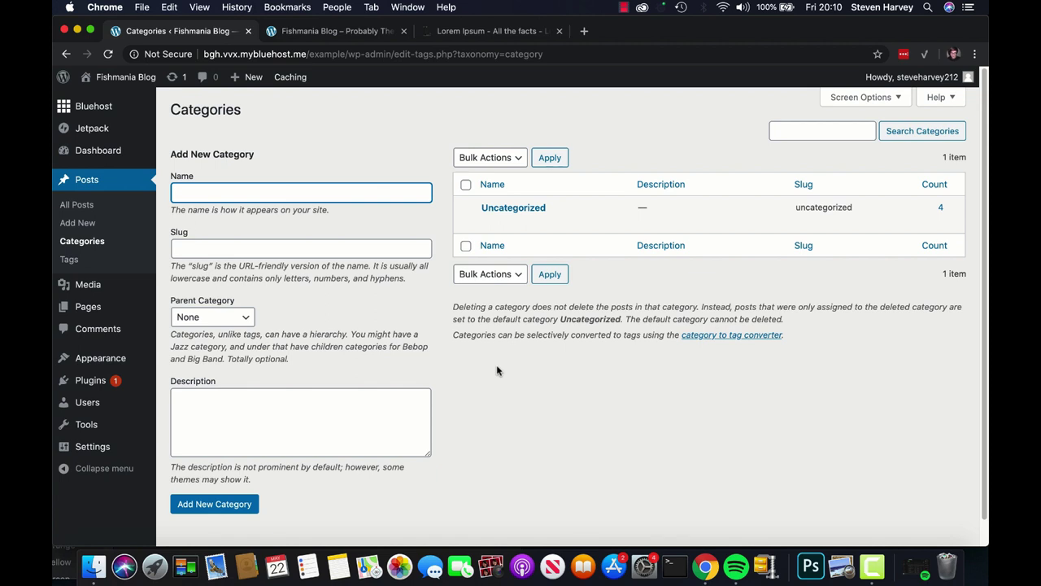
pyautogui.write('Rods')
pyautogui.click(220, 502)
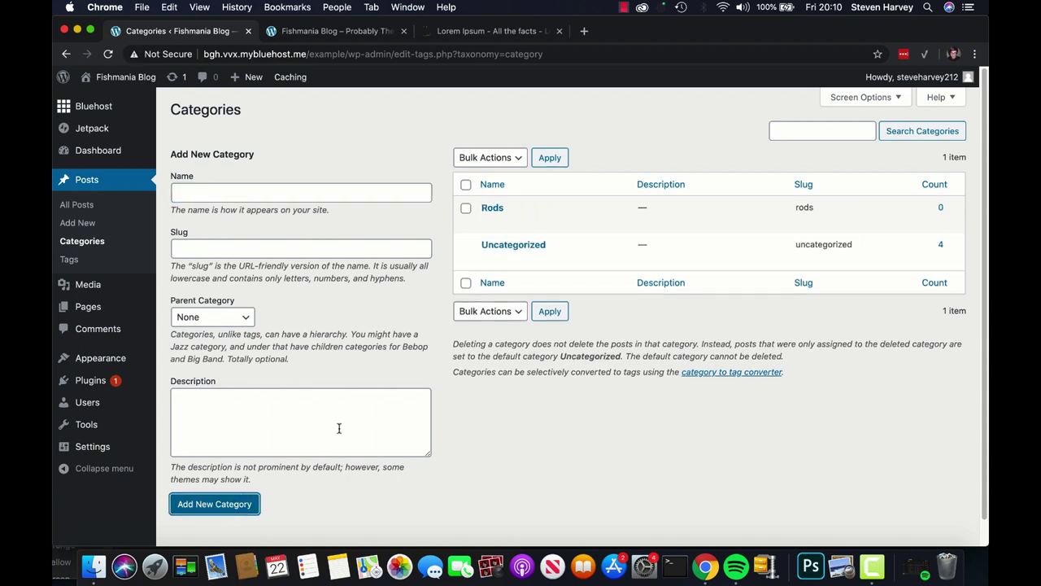
pyautogui.click(236, 193)
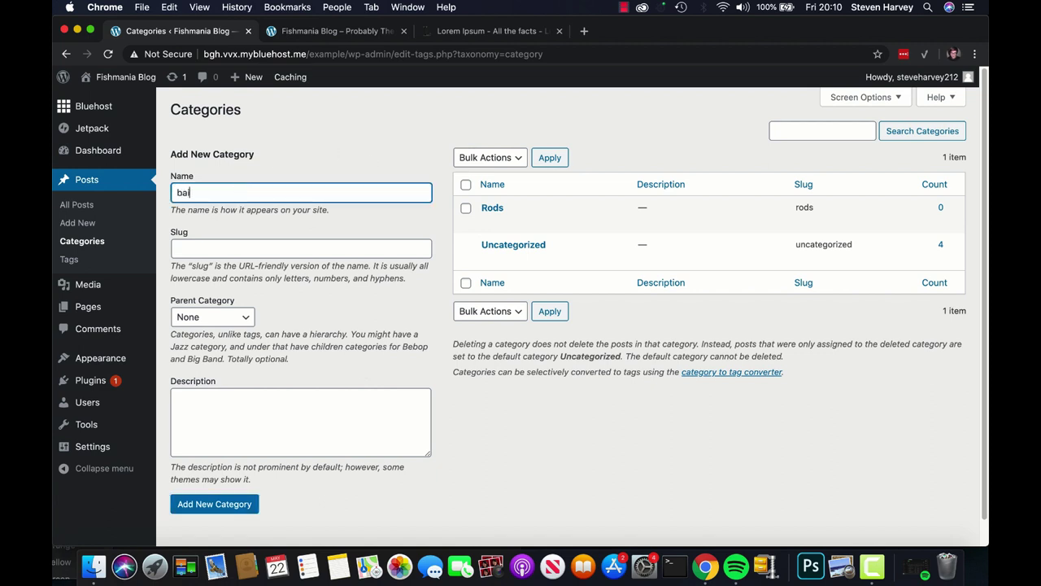
pyautogui.click(216, 503)
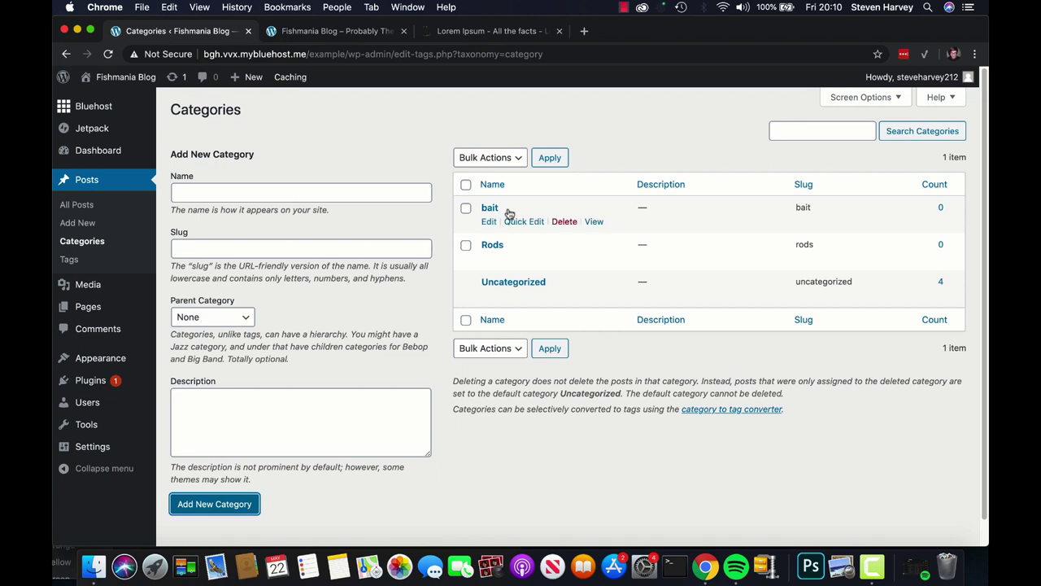
pyautogui.click(564, 221)
pyautogui.click(629, 171)
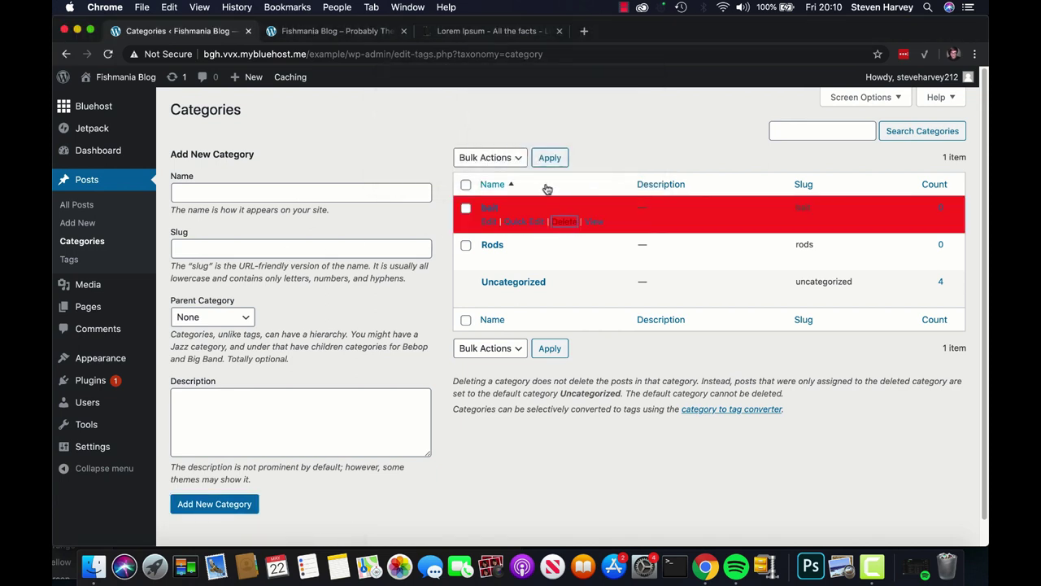
# Add two more post categories named Bait and Fish, both without a parent category
pyautogui.click(282, 199)
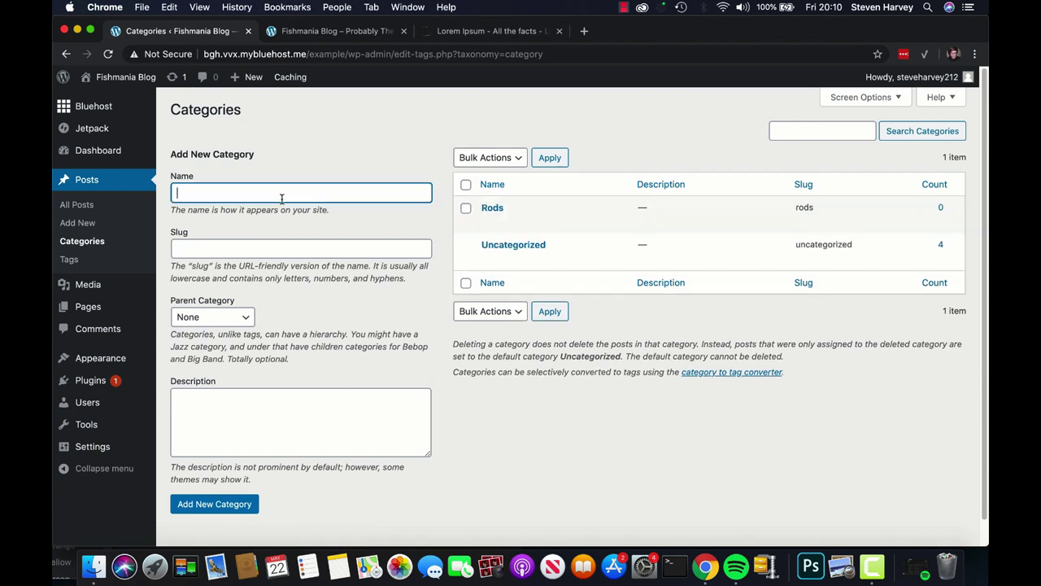
pyautogui.click(215, 504)
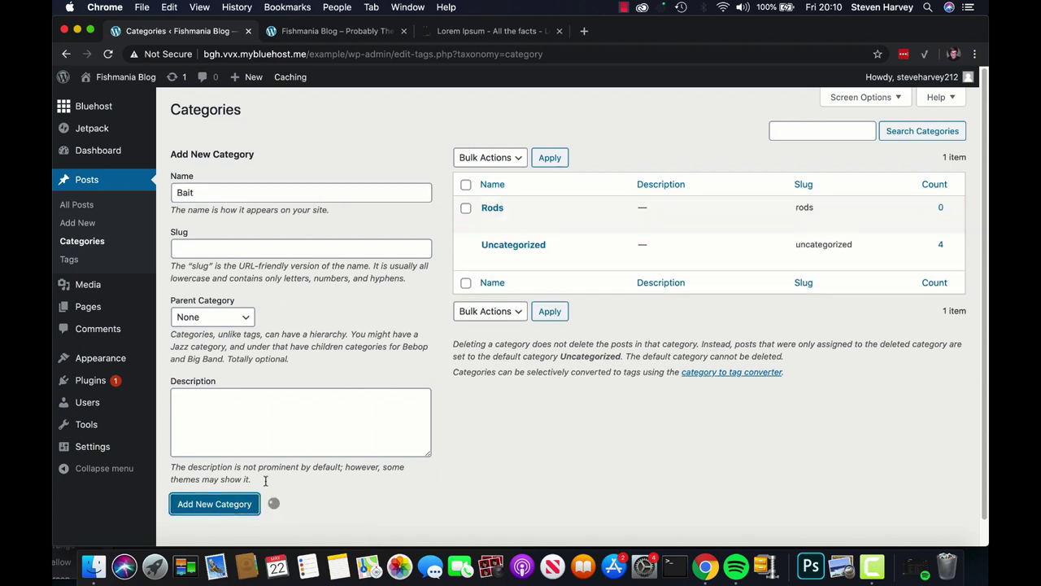
pyautogui.click(242, 193)
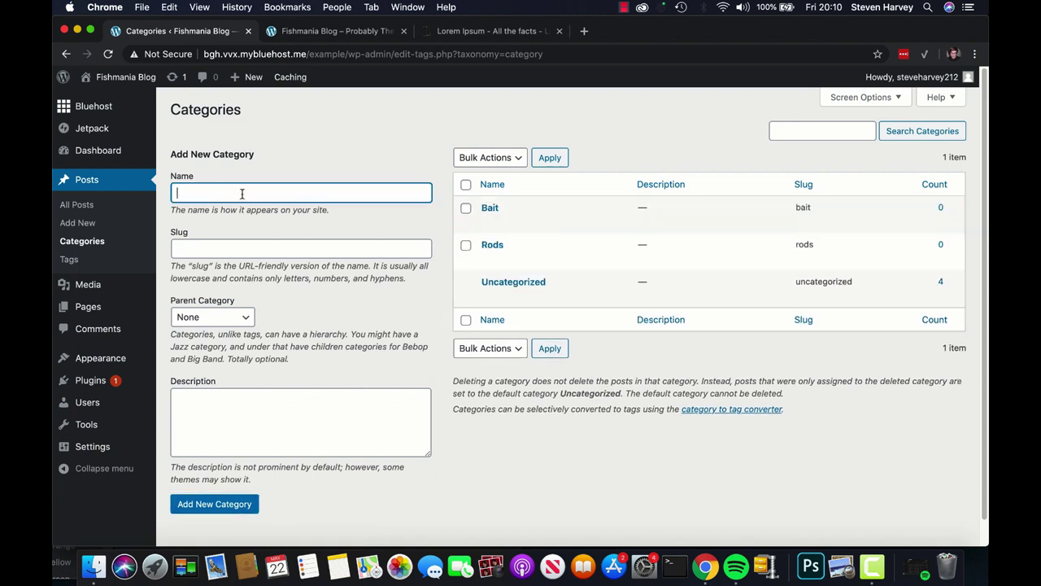
pyautogui.write('Fish')
pyautogui.click(218, 504)
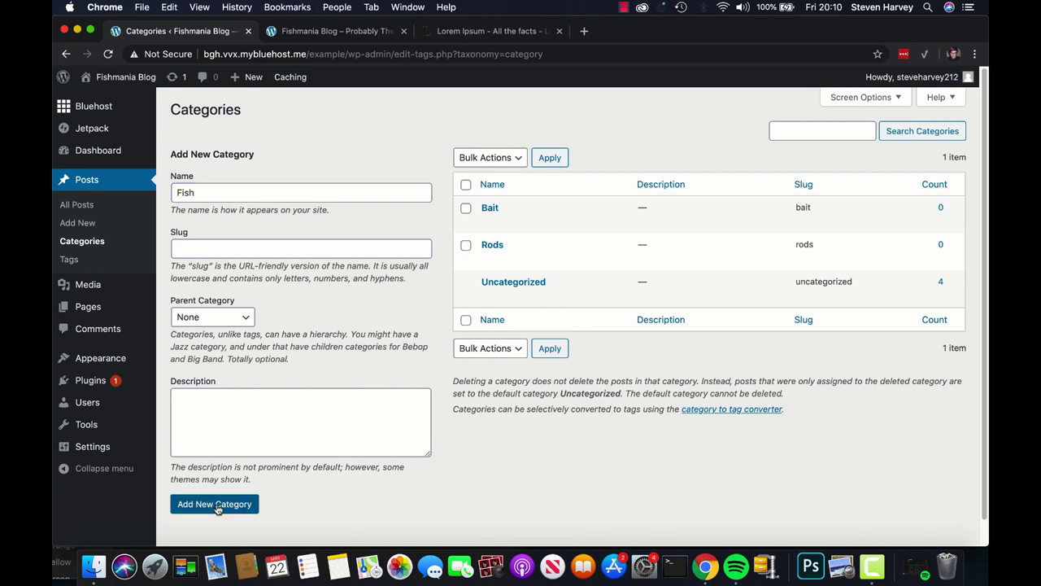
pyautogui.click(314, 190)
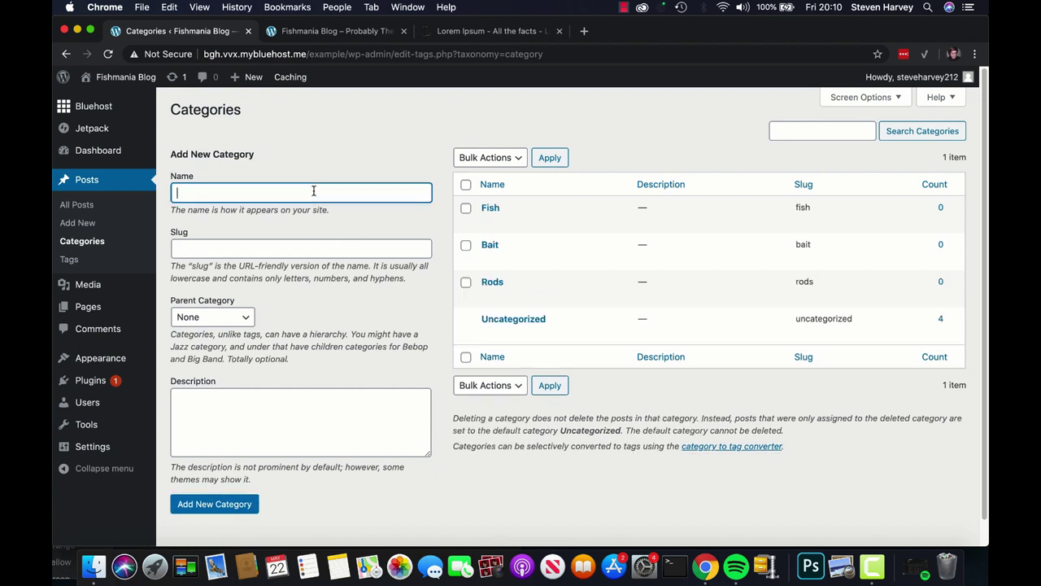
# Add a post category named Boats with no parent category
pyautogui.write('b')
pyautogui.click(213, 505)
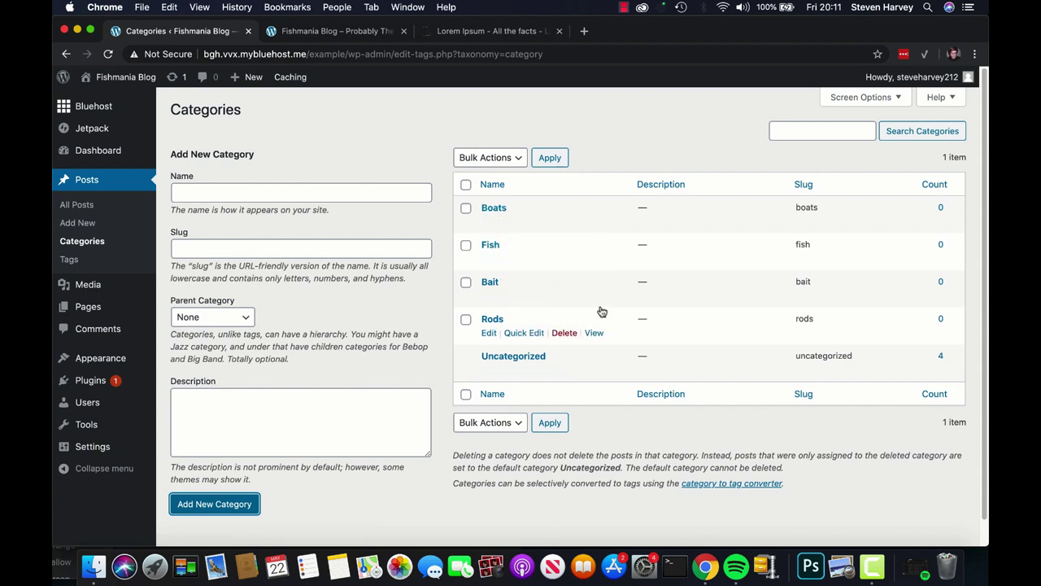
# Reassign the Carp Fishing vs Tuna Fishing post from Uncategorized to the Rods category and update it
pyautogui.click(93, 188)
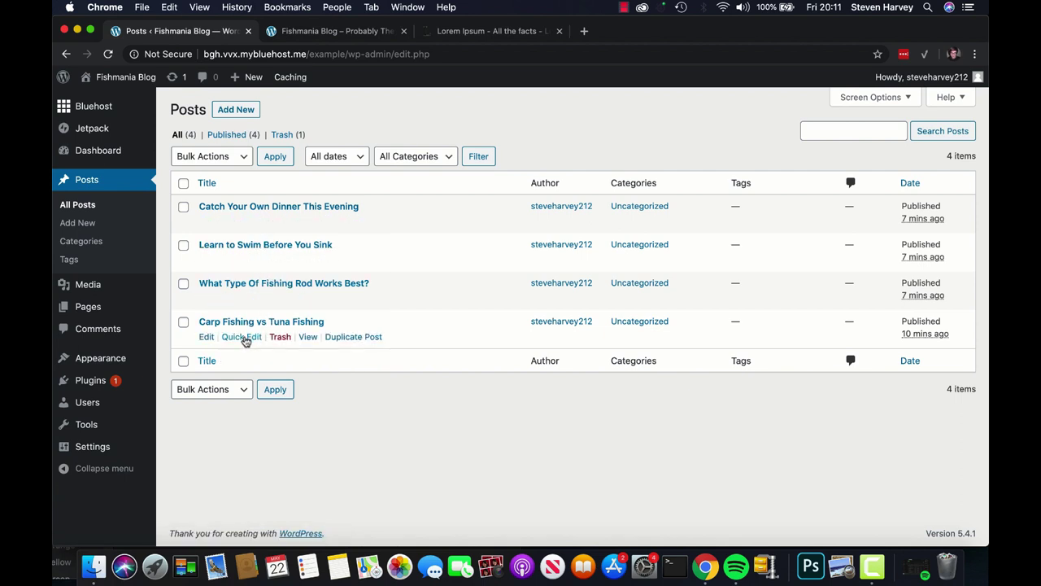
pyautogui.click(242, 337)
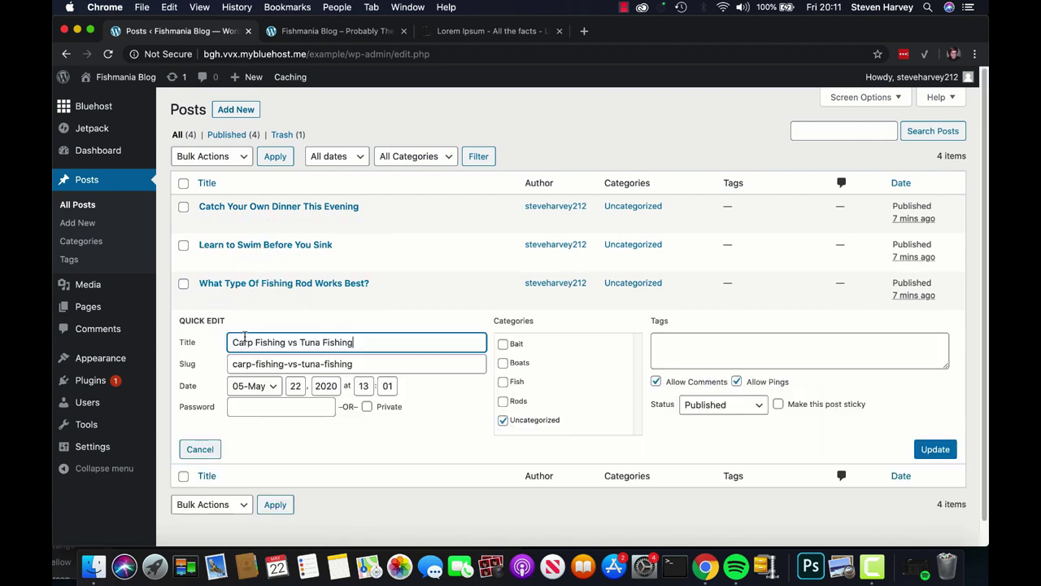
pyautogui.click(503, 421)
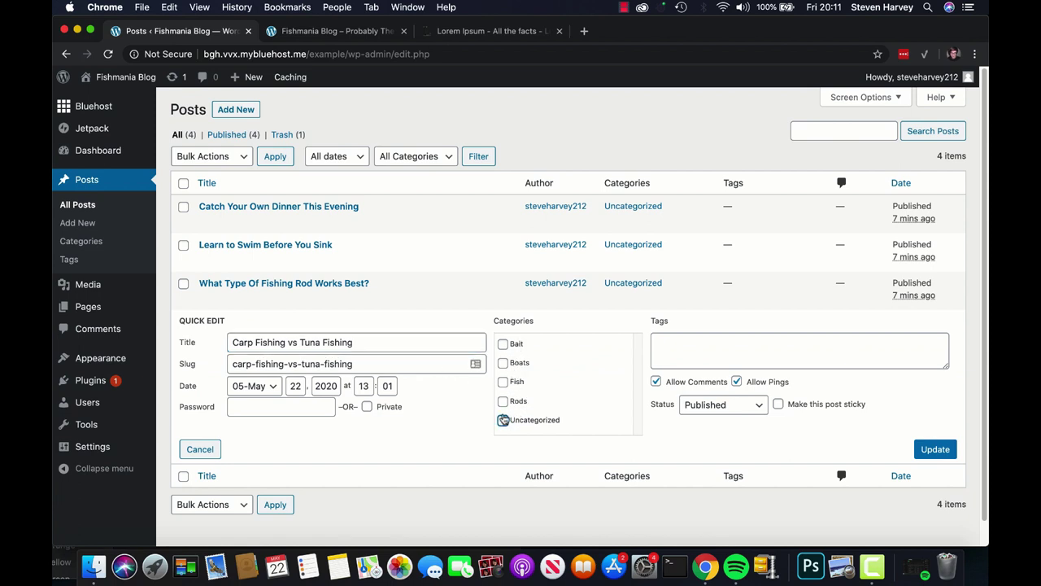
pyautogui.click(503, 401)
pyautogui.click(935, 452)
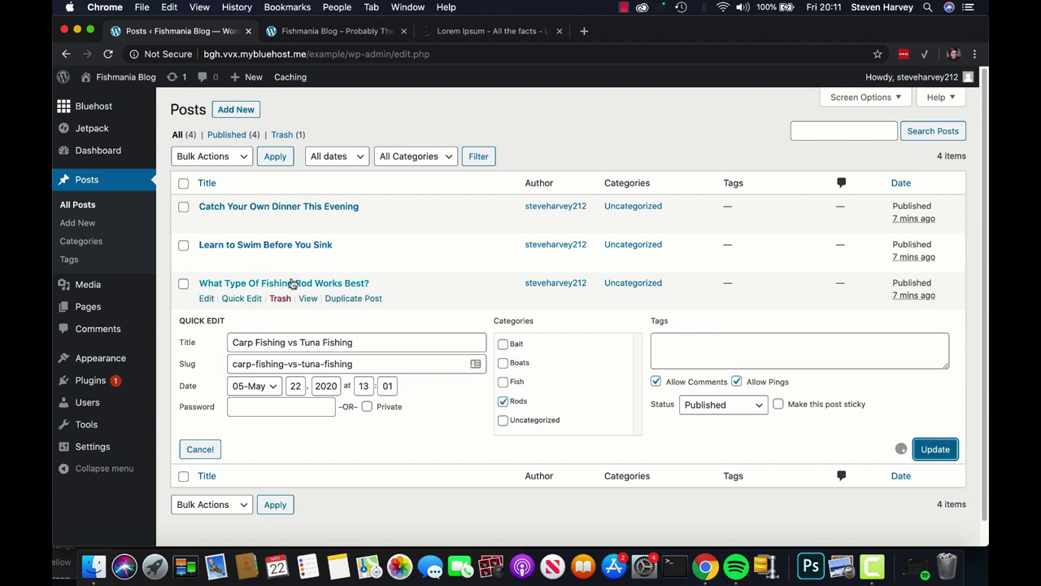
# Reassign the What Type Of Fishing Rod Works Best? post from Uncategorized to the Fish category and update it
pyautogui.click(242, 298)
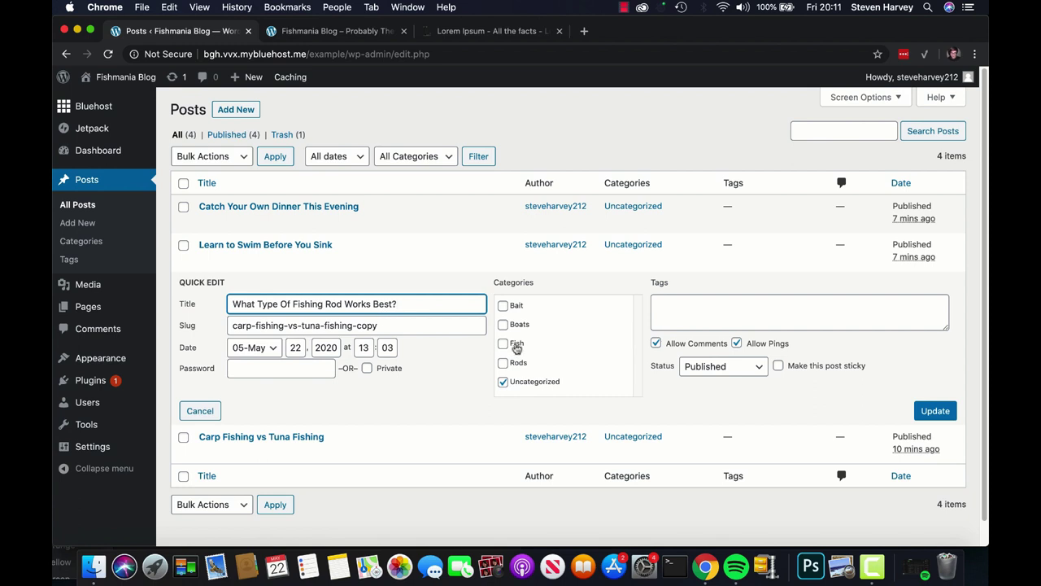
pyautogui.click(502, 382)
pyautogui.click(503, 344)
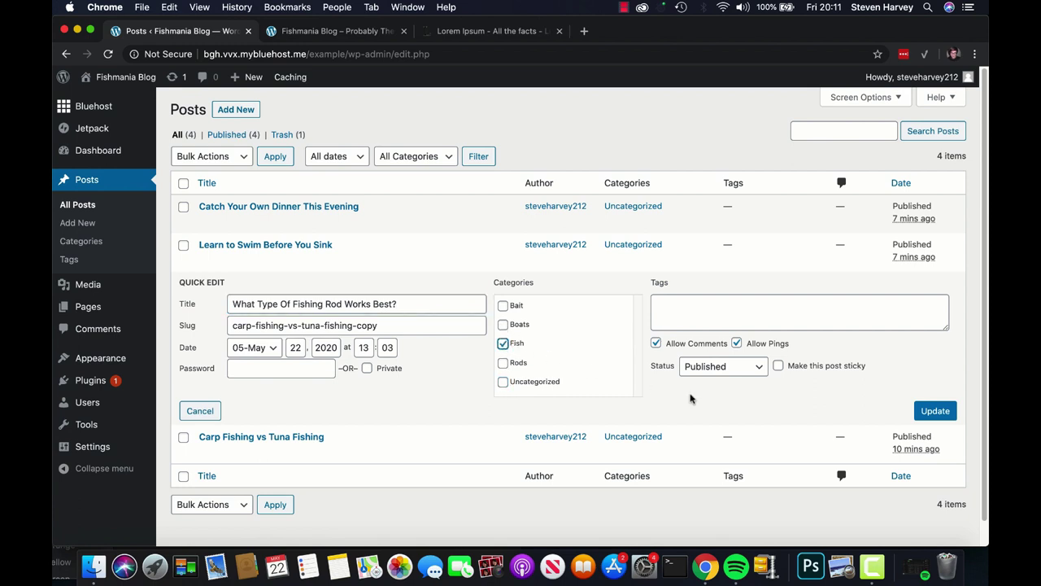
pyautogui.click(936, 410)
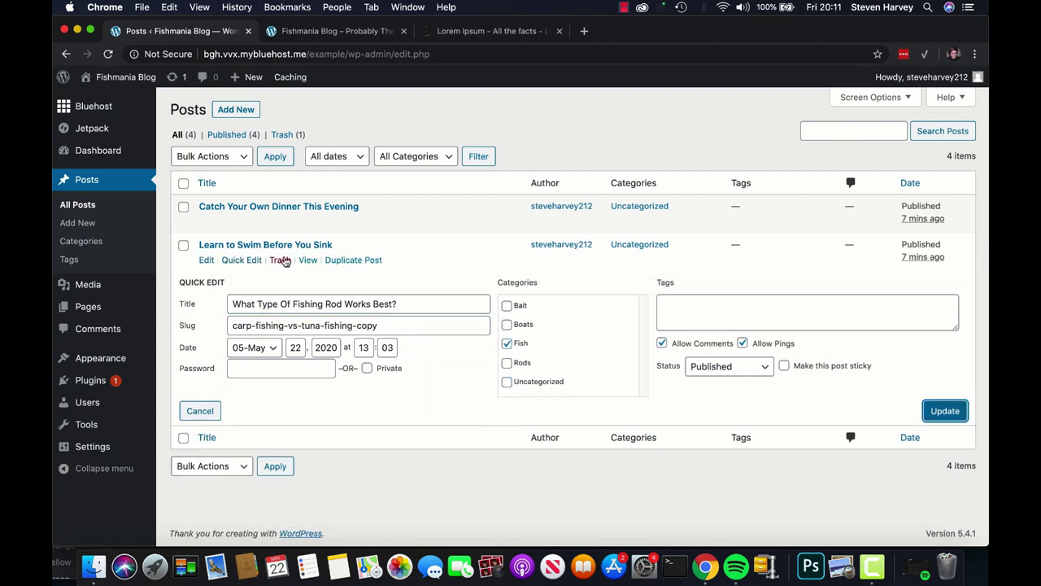
# Reassign the Learn to Swim Before You Sink post from Uncategorized to the Boats category and update it
pyautogui.click(259, 259)
pyautogui.click(507, 344)
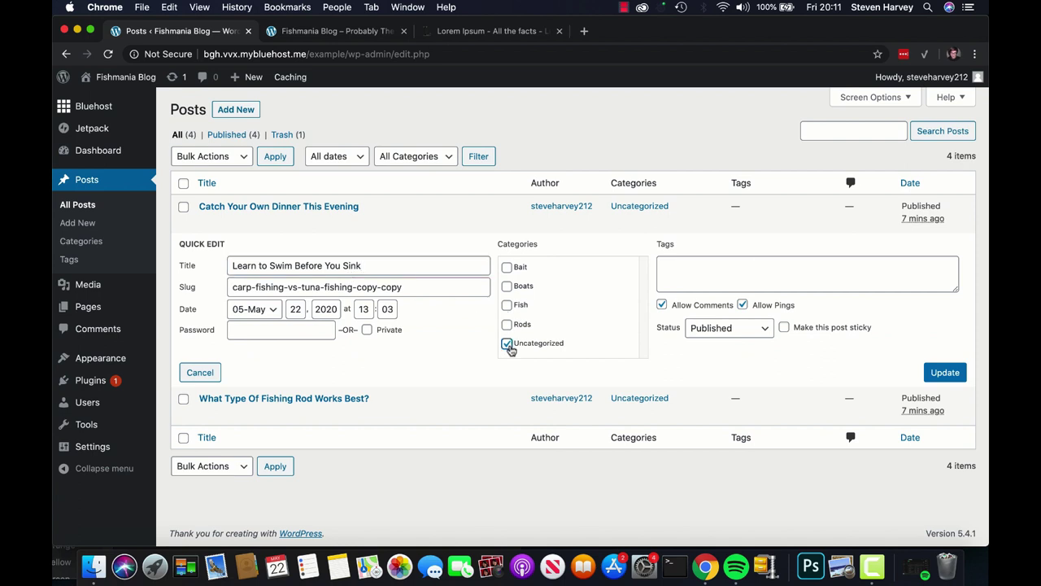
pyautogui.click(507, 285)
pyautogui.click(944, 371)
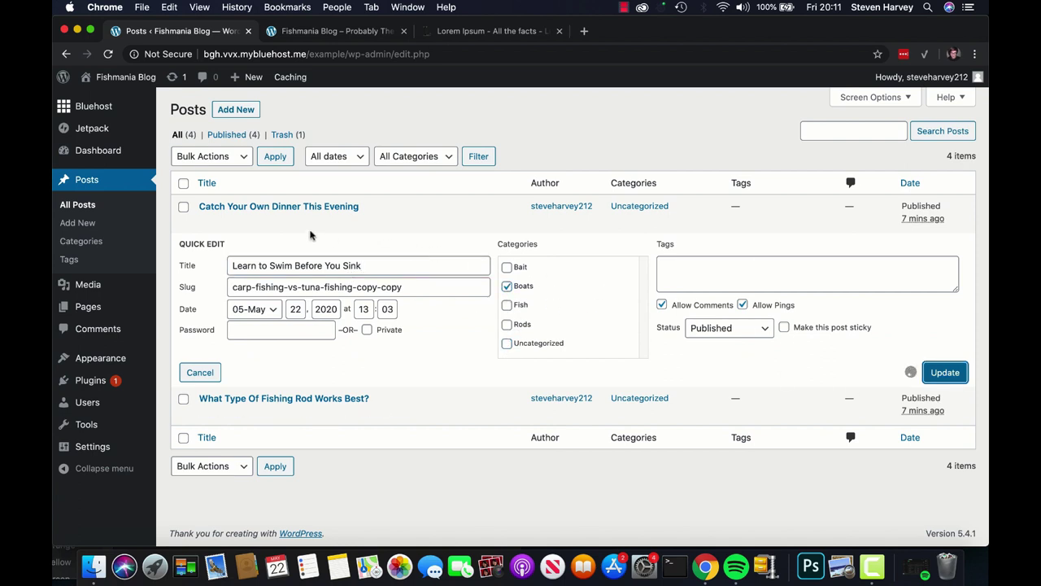
# Reassign the Catch Your Own Dinner This Evening post from Uncategorized to the Bait category and update it
pyautogui.click(236, 221)
pyautogui.click(506, 304)
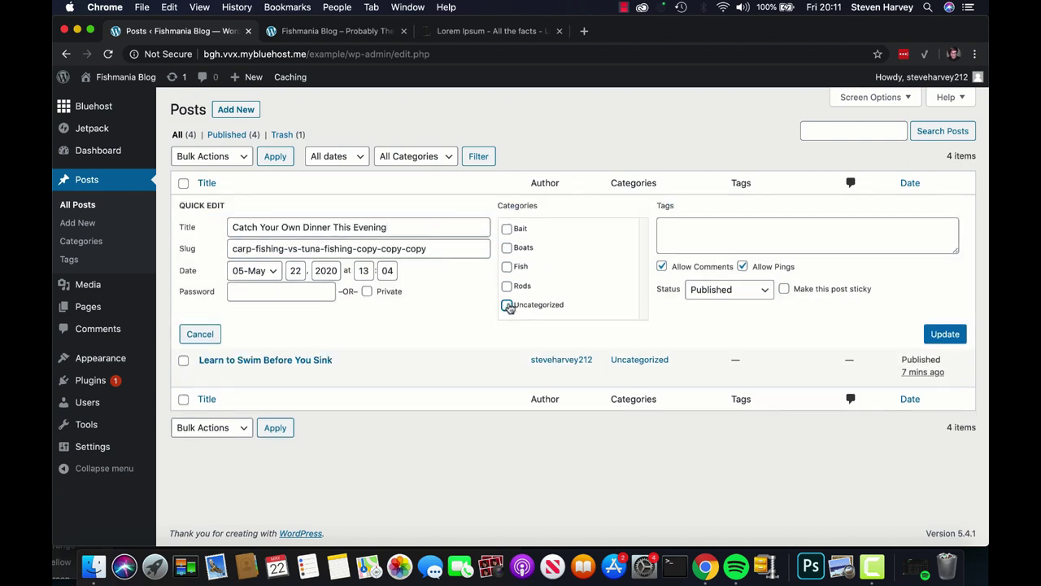
pyautogui.click(507, 228)
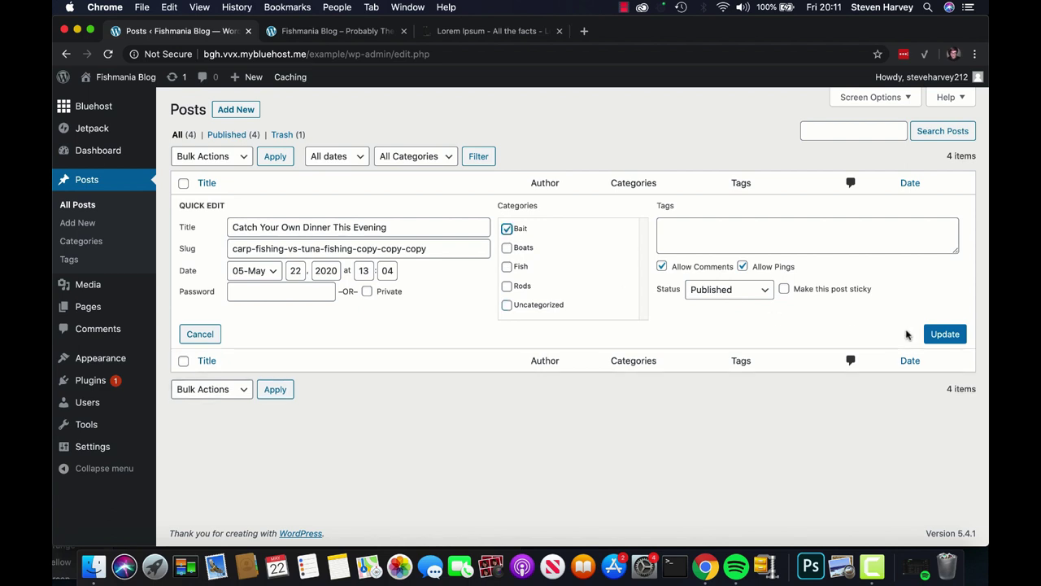
pyautogui.click(941, 334)
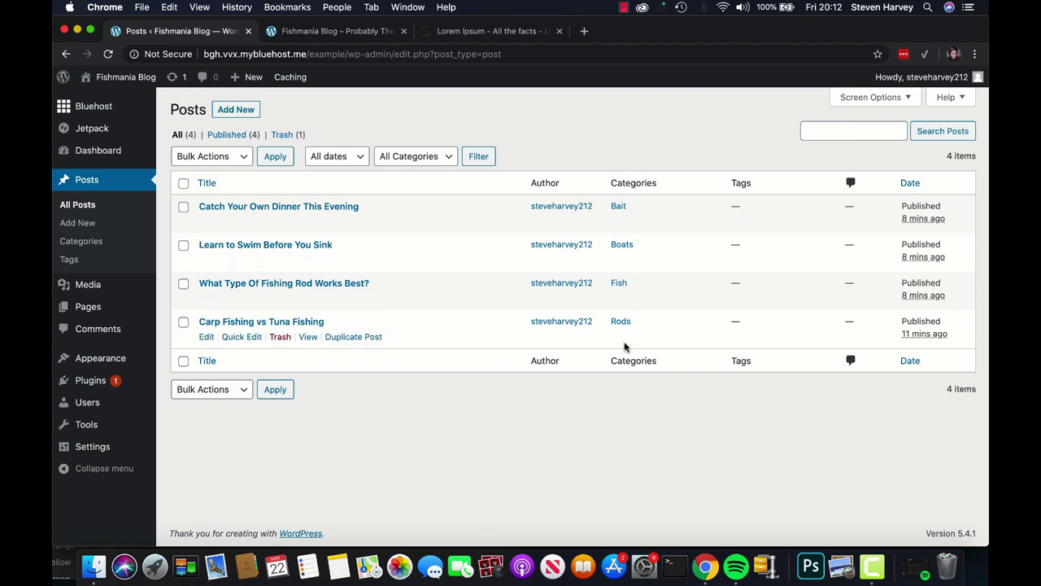
# Reload the live homepage and examine the Categories list in its sidebar and the newest post
pyautogui.click(333, 31)
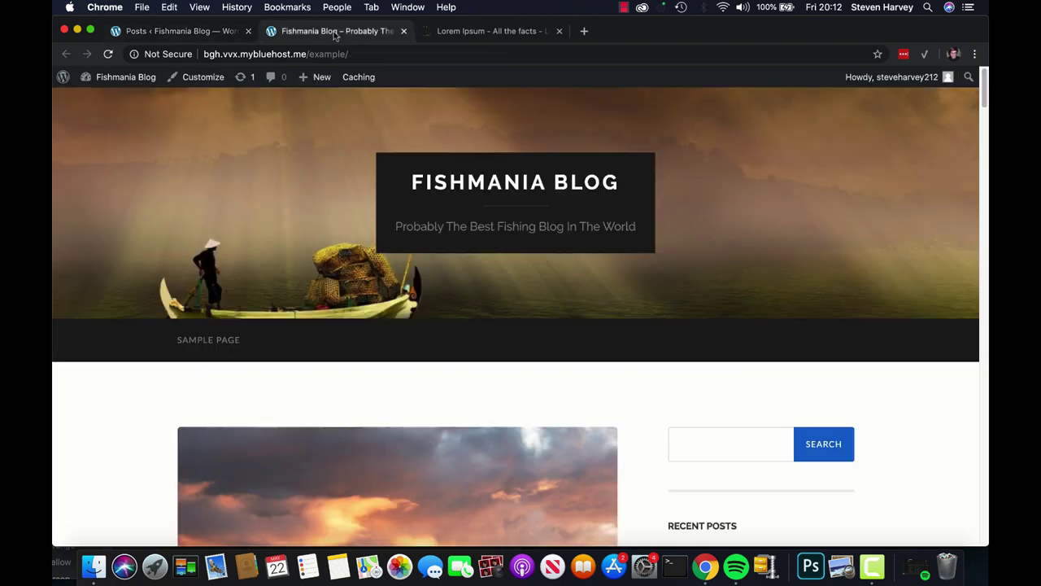
pyautogui.press('super+r')
pyautogui.scroll(-10, 484, 339)
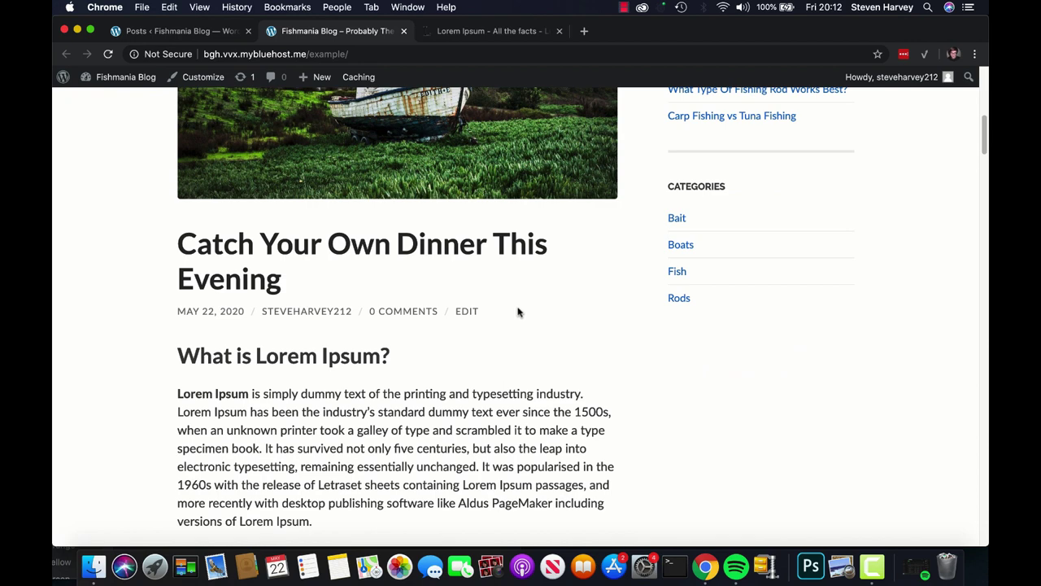
pyautogui.scroll(1, 704, 202)
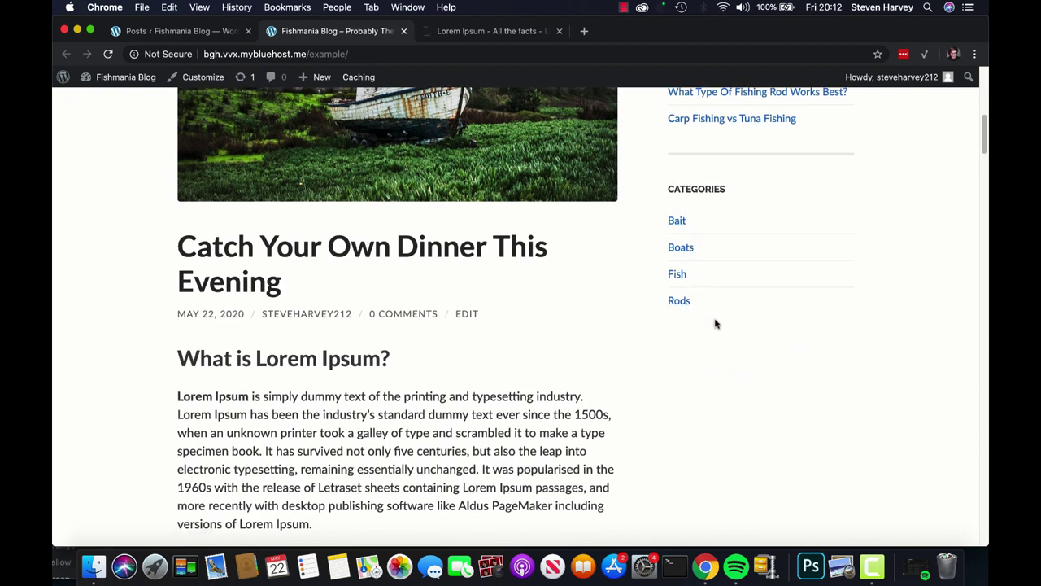
pyautogui.scroll(5, 825, 303)
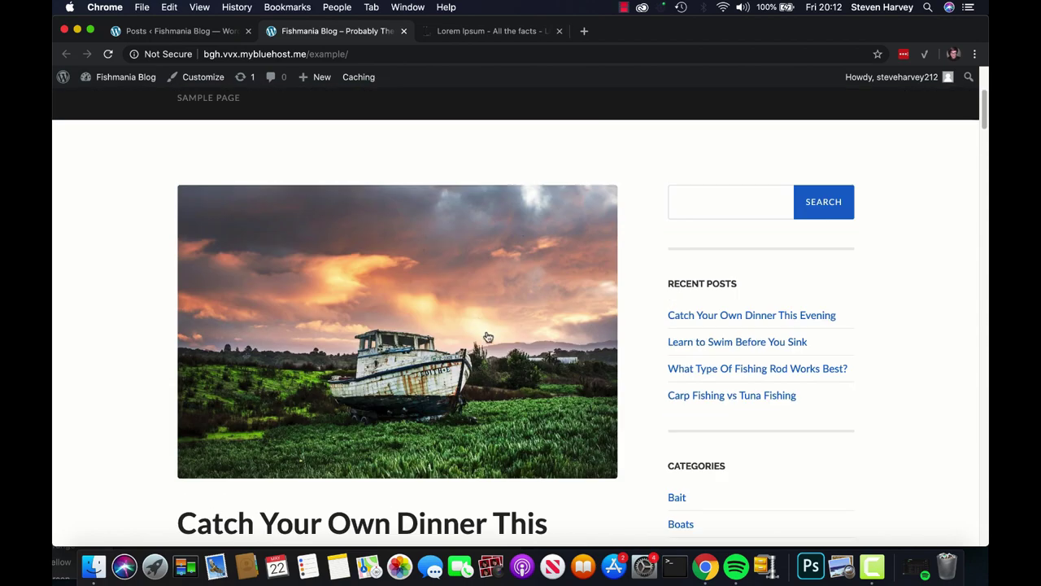
pyautogui.scroll(-3, 565, 348)
pyautogui.scroll(-15, 751, 353)
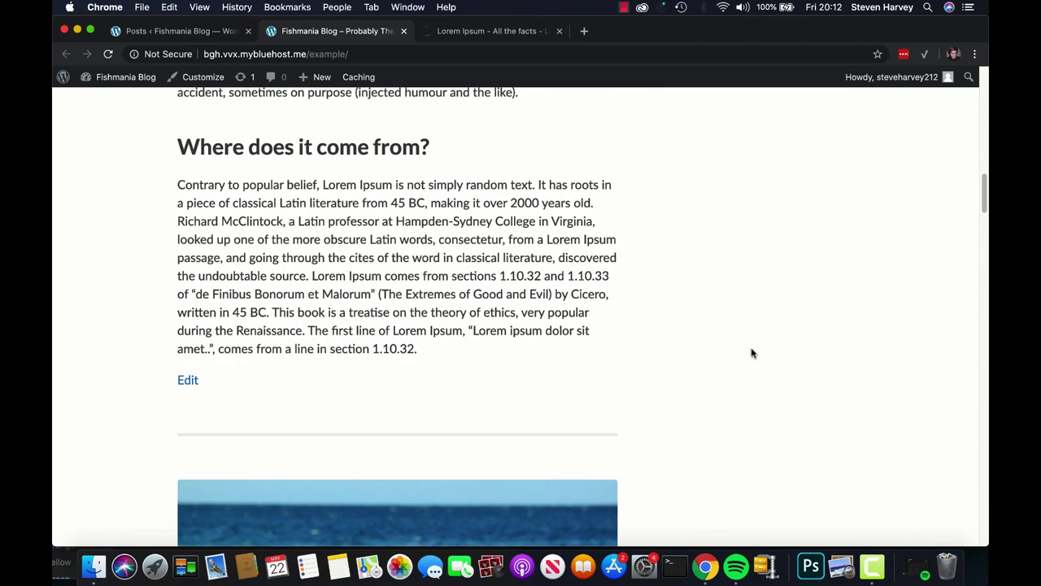
pyautogui.scroll(12, 759, 344)
pyautogui.scroll(1, 763, 335)
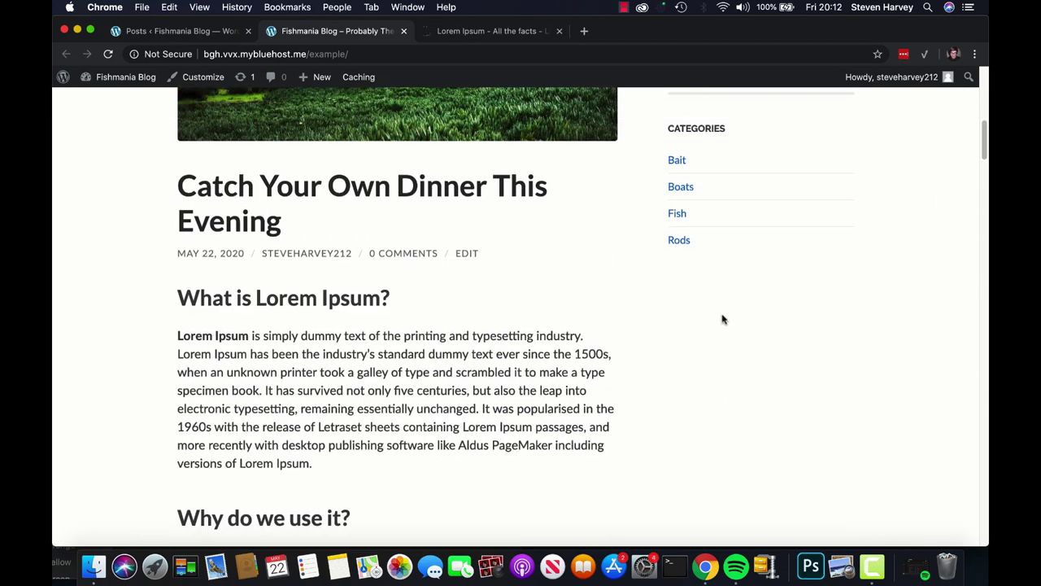
# Open the Catch Your Own Dinner This Evening post on the live site and check the category shown beneath its text
pyautogui.click(483, 184)
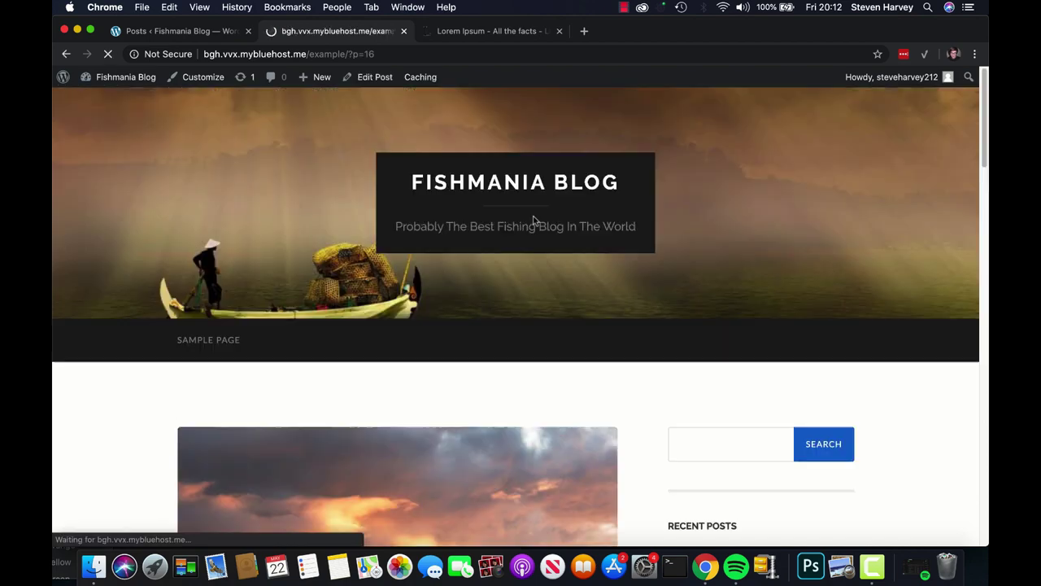
pyautogui.scroll(-5, 683, 358)
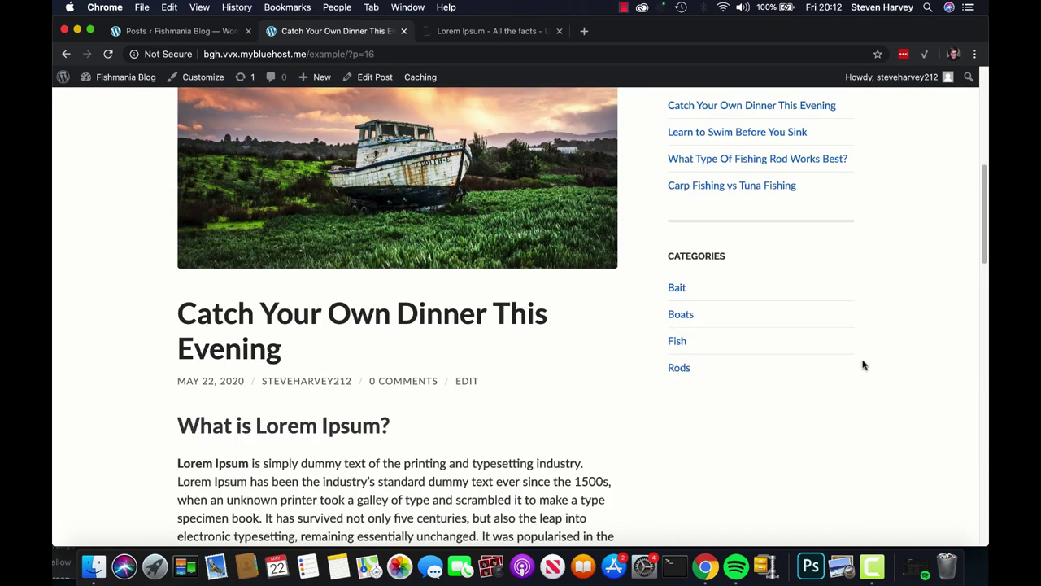
pyautogui.scroll(-15, 864, 365)
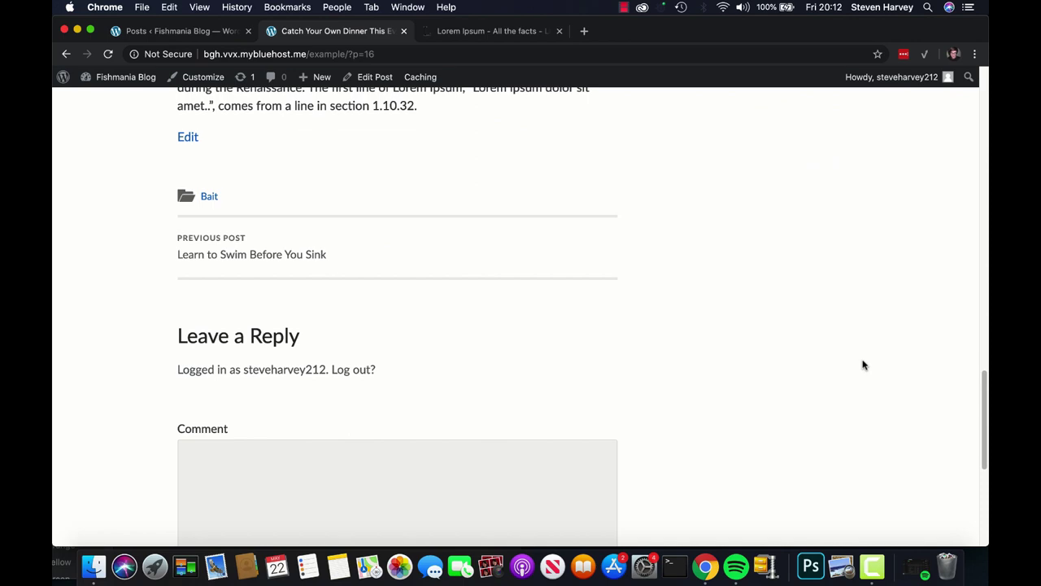
pyautogui.scroll(3, 864, 365)
pyautogui.scroll(10, 862, 363)
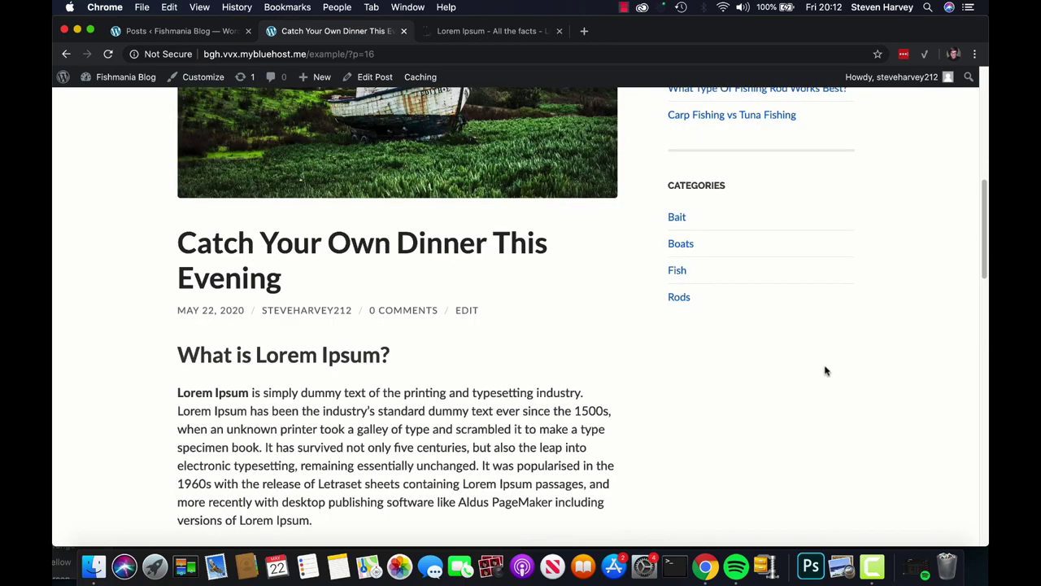
pyautogui.scroll(4, 825, 371)
pyautogui.scroll(2, 920, 331)
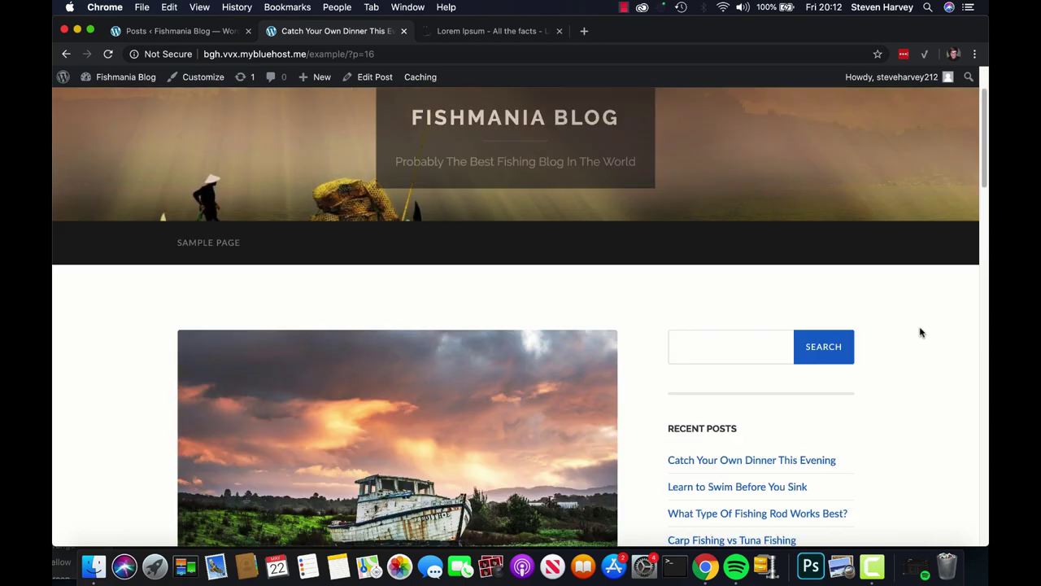
pyautogui.scroll(1, 920, 332)
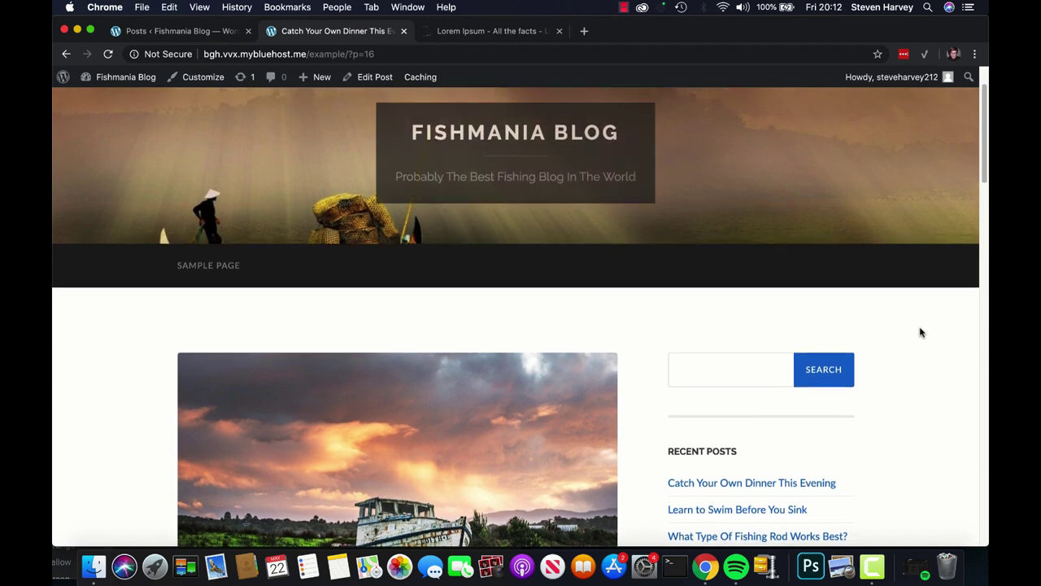
# Check the live site's header navigation and create a navigation menu named Menu 1 containing Home and Sample Page
pyautogui.click(209, 36)
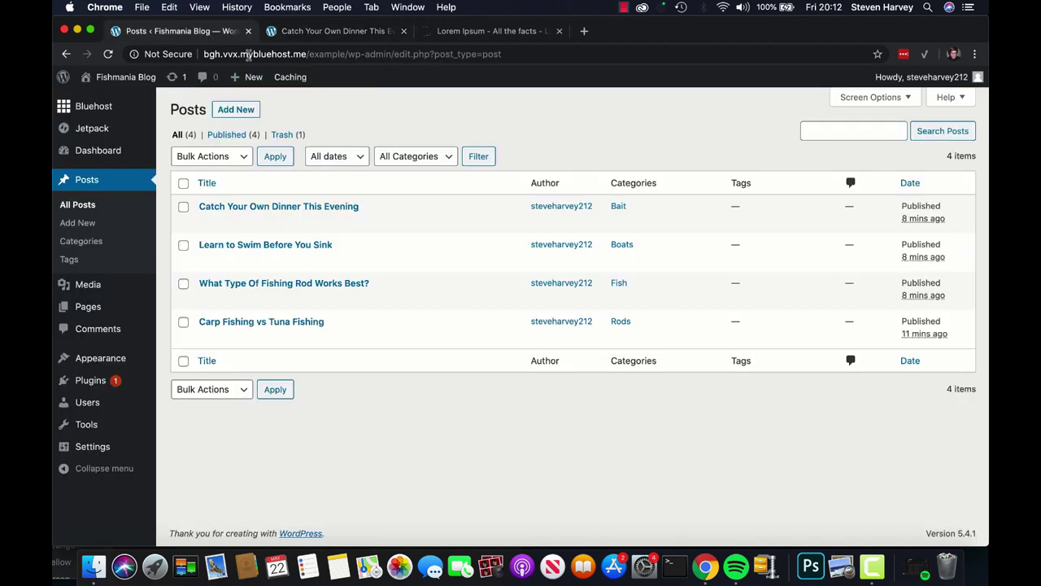
pyautogui.moveTo(127, 372)
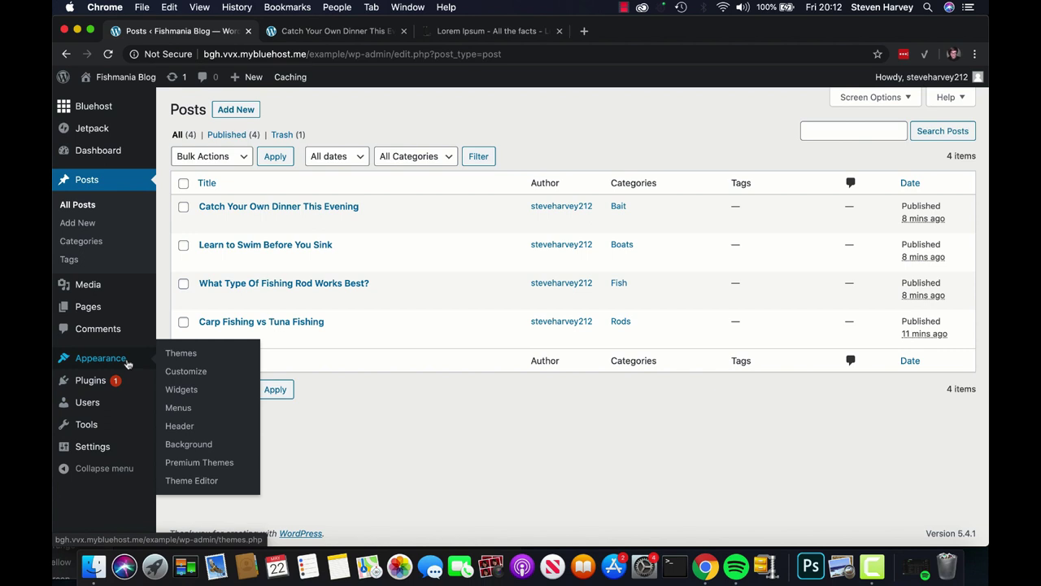
pyautogui.click(175, 407)
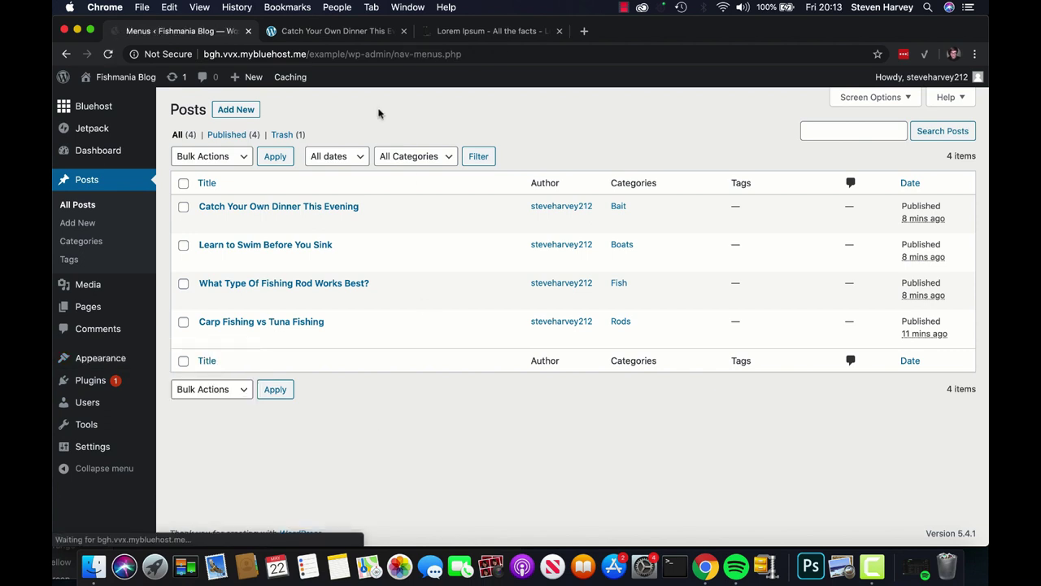
pyautogui.click(342, 34)
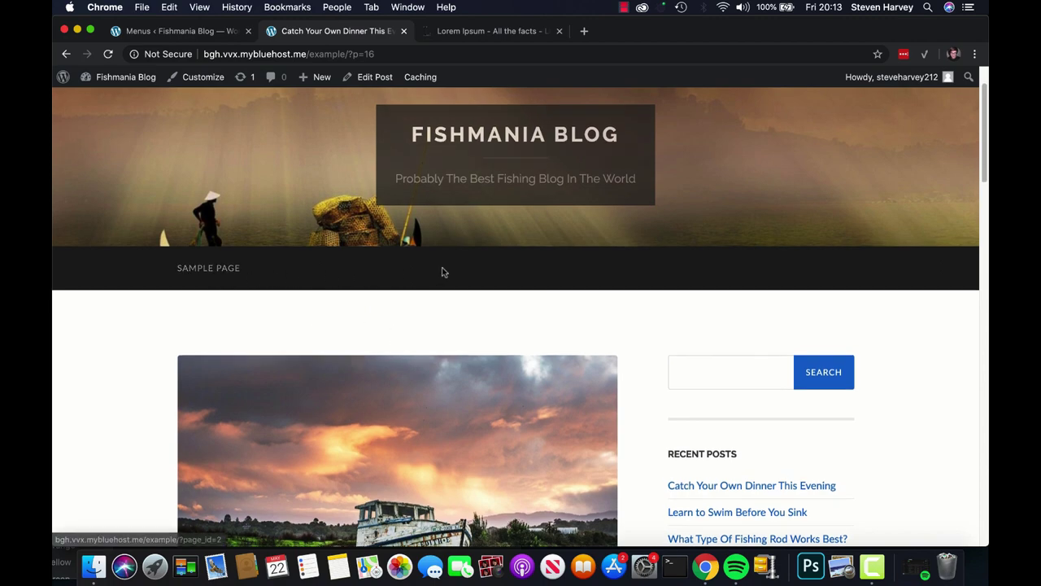
pyautogui.scroll(-3, 540, 398)
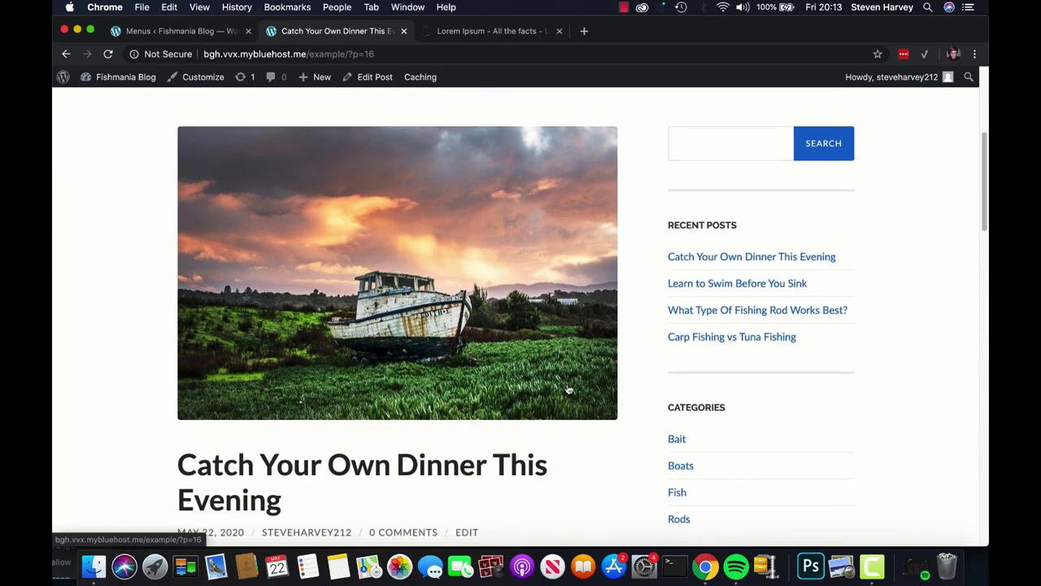
pyautogui.scroll(3, 561, 382)
pyautogui.click(189, 30)
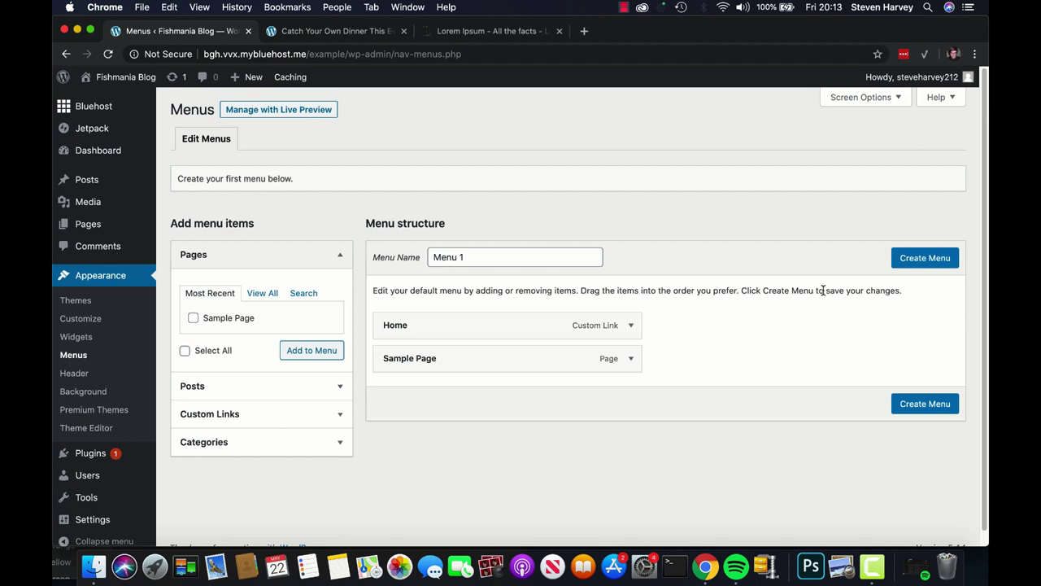
pyautogui.click(919, 260)
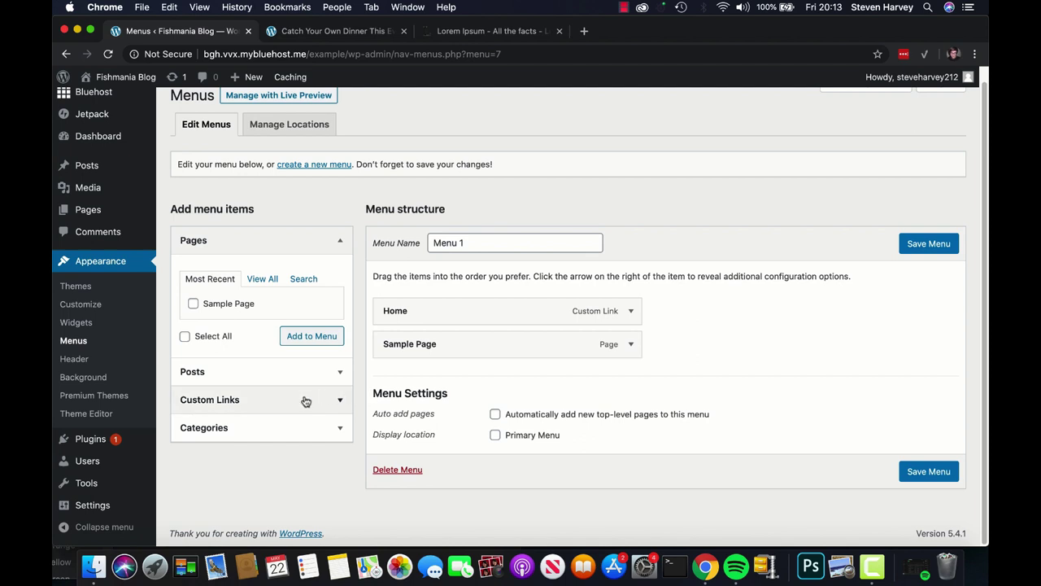
# Remove the Sample Page item from Menu 1 and set the menu's display location to Primary Menu
pyautogui.click(631, 344)
pyautogui.click(395, 463)
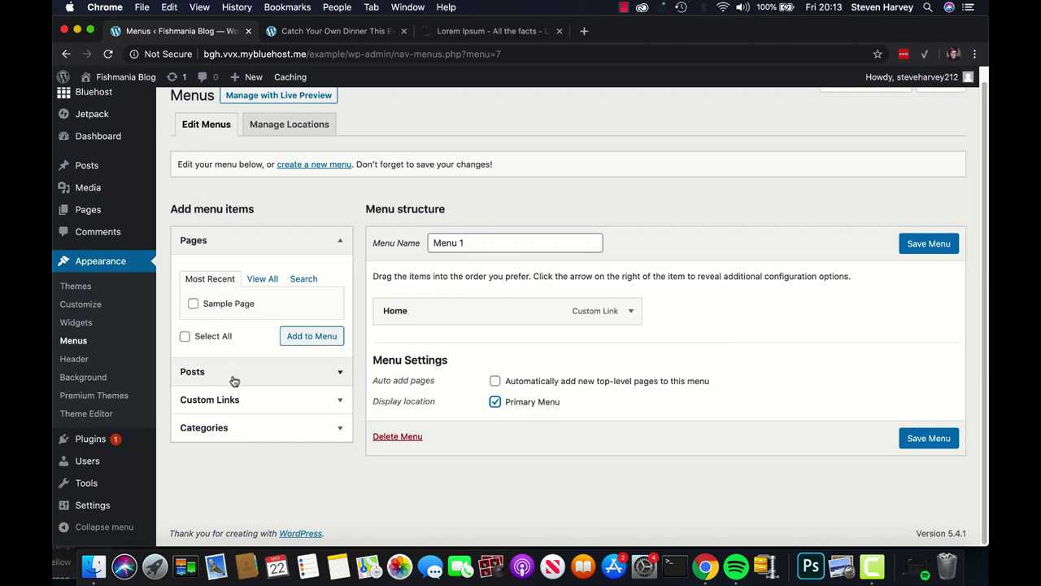
# Add the Rods, Bait, Fish and Boats categories to Menu 1
pyautogui.click(237, 431)
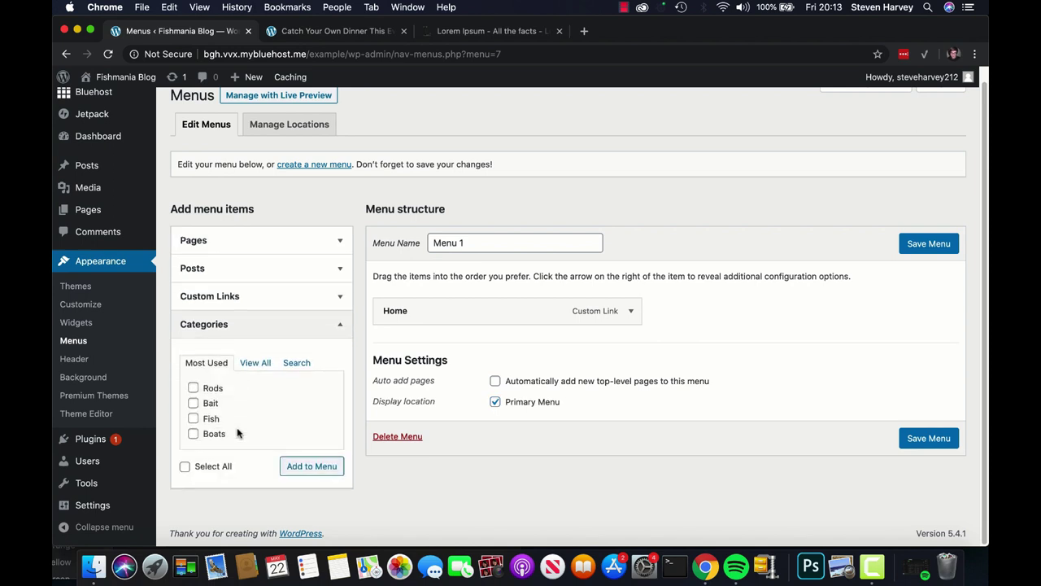
pyautogui.click(234, 296)
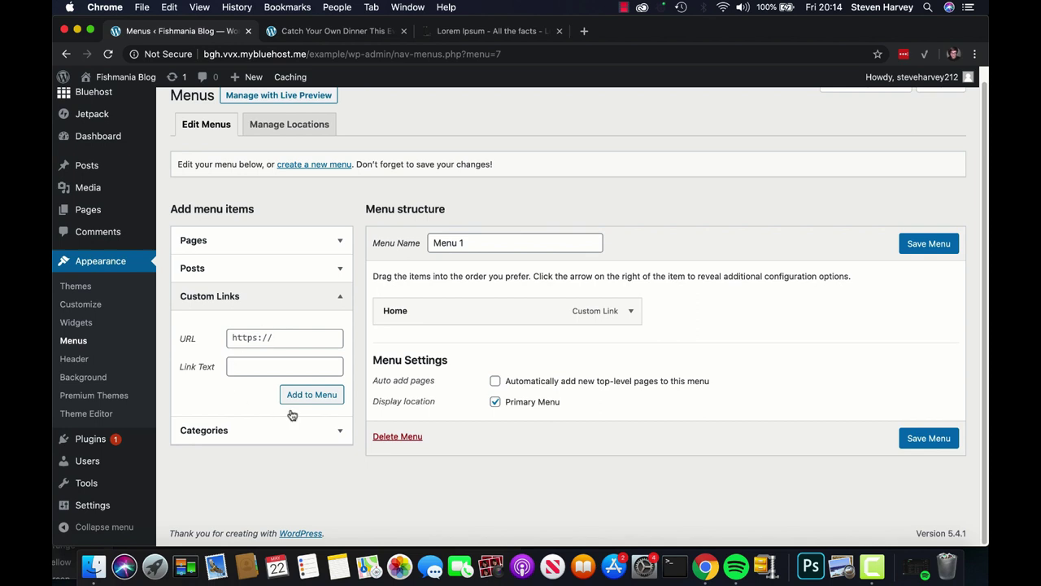
pyautogui.click(283, 302)
pyautogui.click(244, 334)
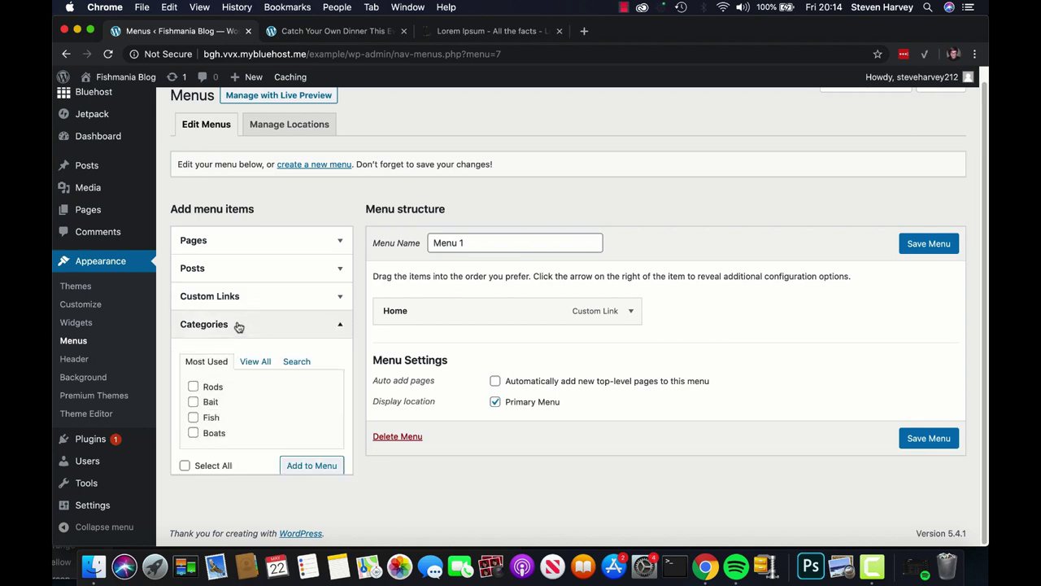
pyautogui.click(193, 389)
pyautogui.click(193, 403)
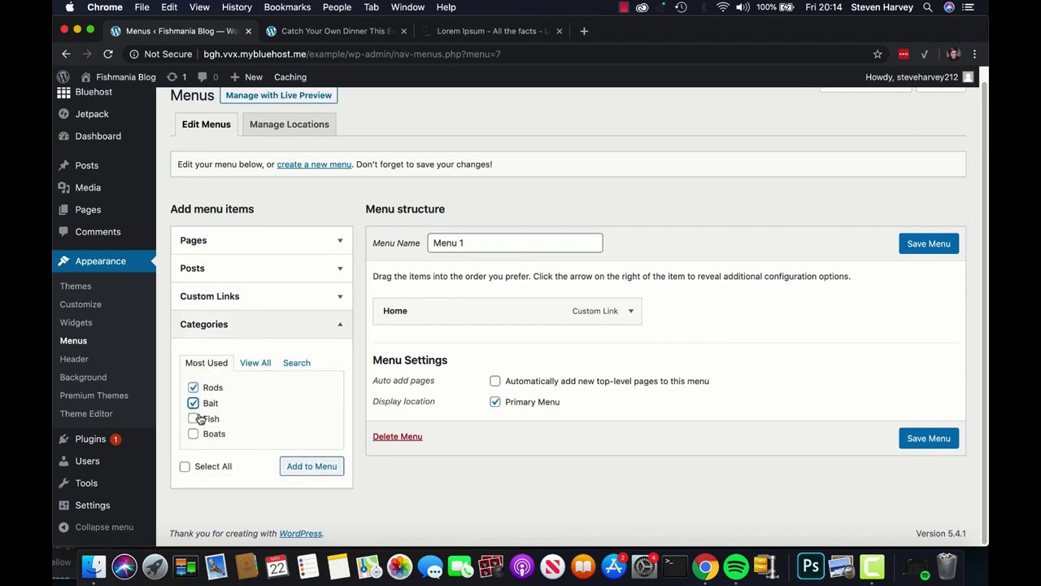
pyautogui.click(192, 418)
pyautogui.click(192, 433)
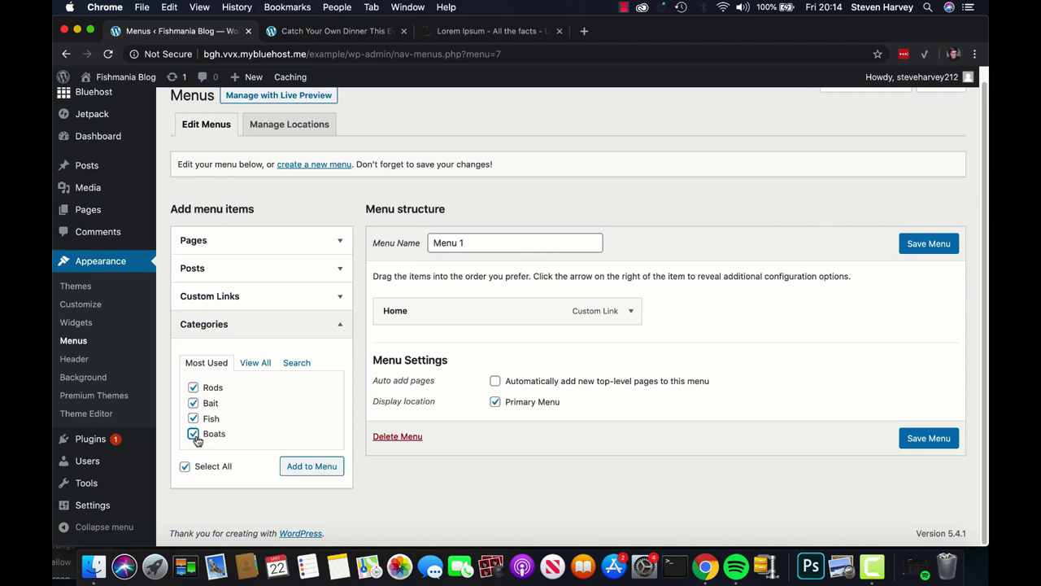
pyautogui.click(307, 470)
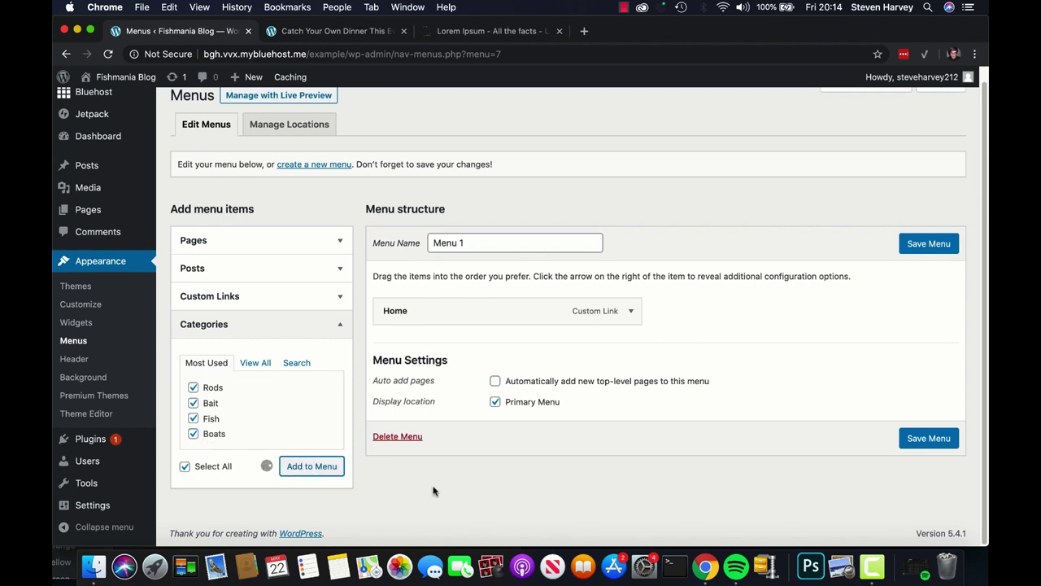
# Check the options of the Rods item in the menu structure and save Menu 1
pyautogui.moveTo(531, 347)
pyautogui.mouseDown()
pyautogui.moveTo(515, 386)
pyautogui.moveTo(534, 343)
pyautogui.mouseUp()
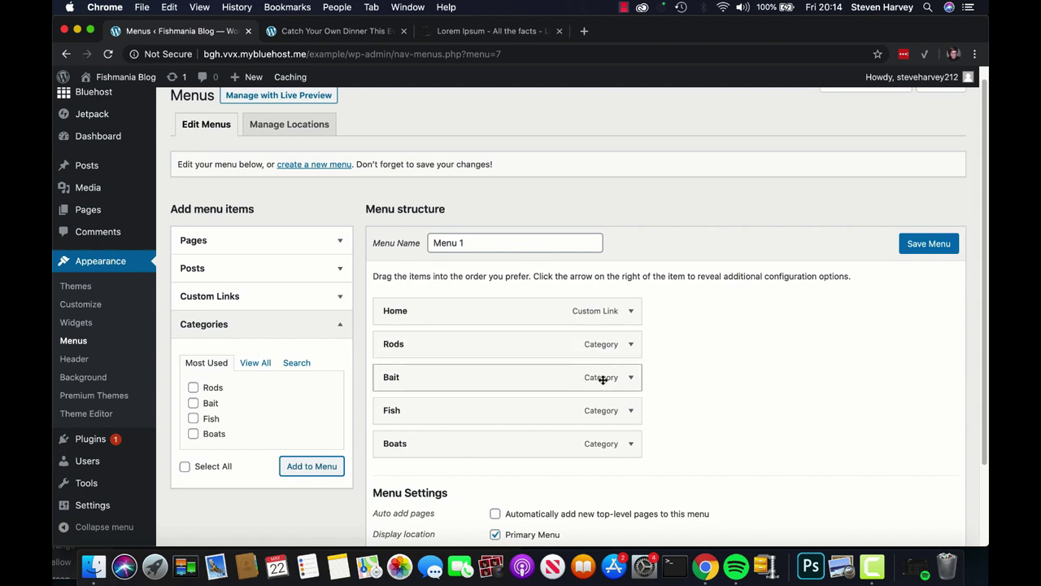
pyautogui.click(631, 344)
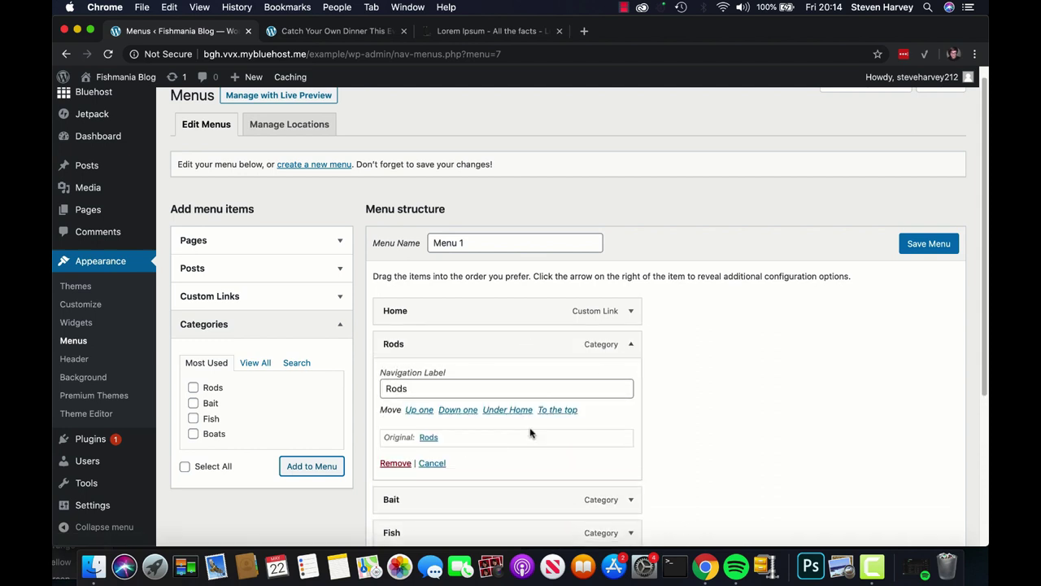
pyautogui.click(631, 345)
pyautogui.scroll(-2, 697, 344)
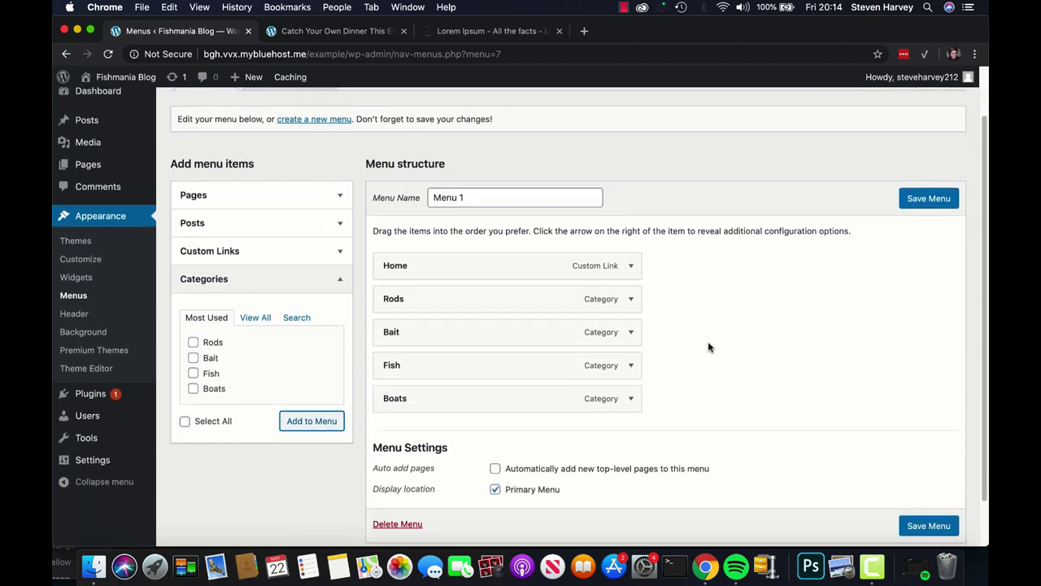
pyautogui.click(928, 524)
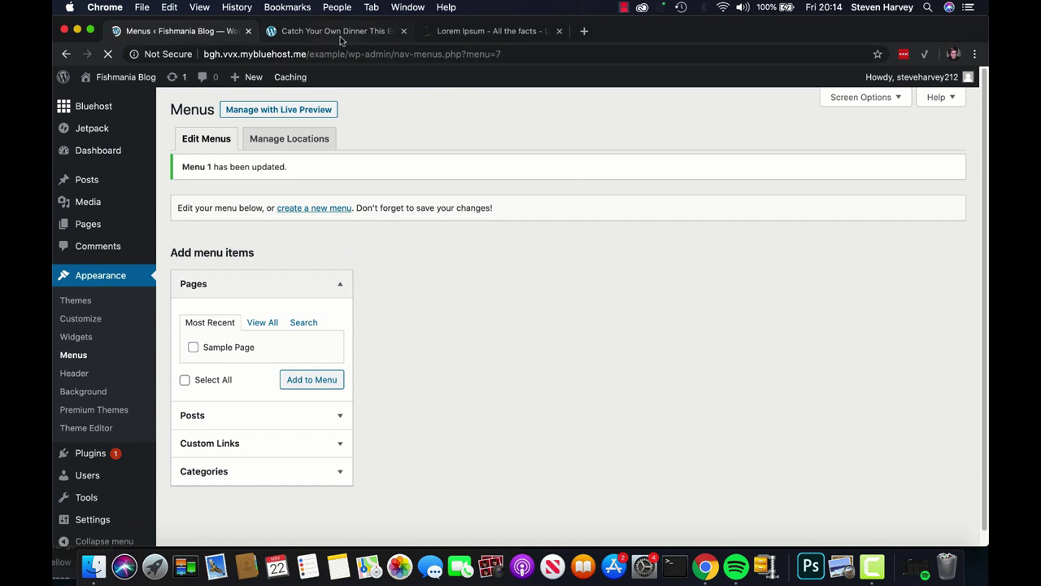
# Examine the header navigation and the Catch Your Own Dinner This Evening post on the live site
pyautogui.click(340, 34)
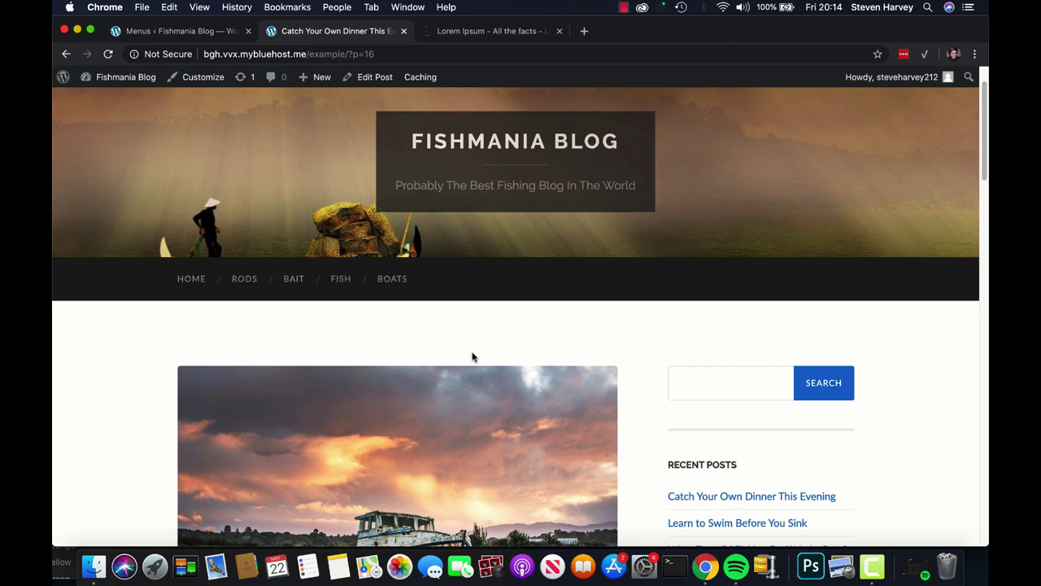
pyautogui.scroll(1, 551, 377)
pyautogui.scroll(-10, 552, 374)
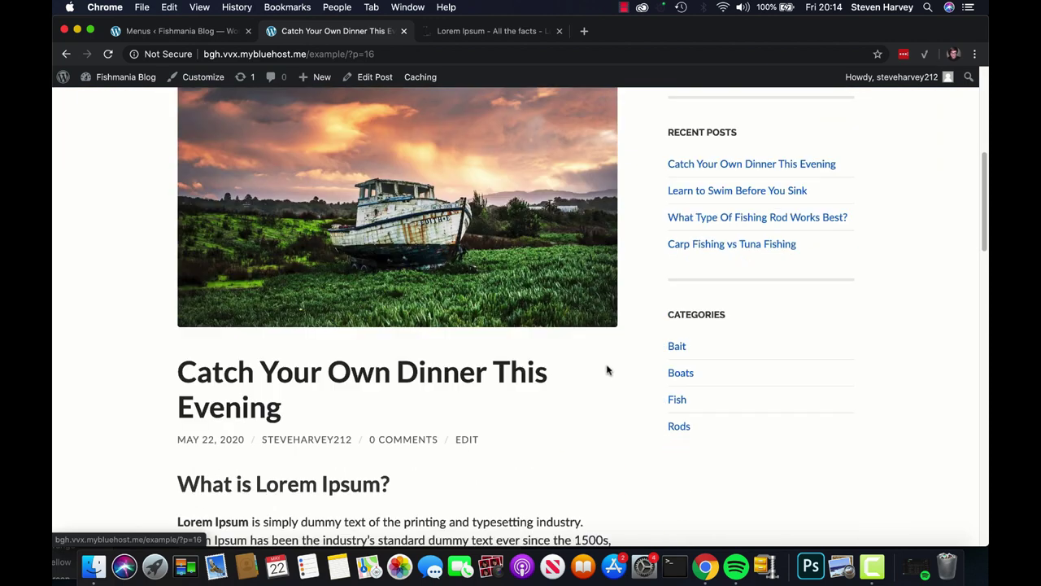
pyautogui.scroll(-3, 662, 385)
pyautogui.scroll(4, 667, 388)
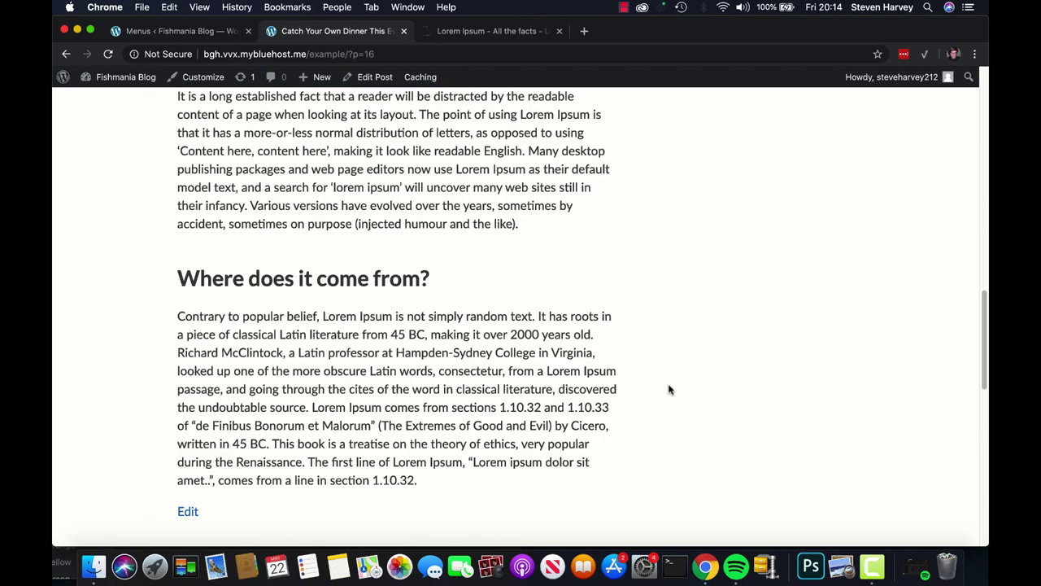
pyautogui.scroll(-2, 668, 393)
pyautogui.scroll(-4, 667, 393)
pyautogui.scroll(12, 667, 391)
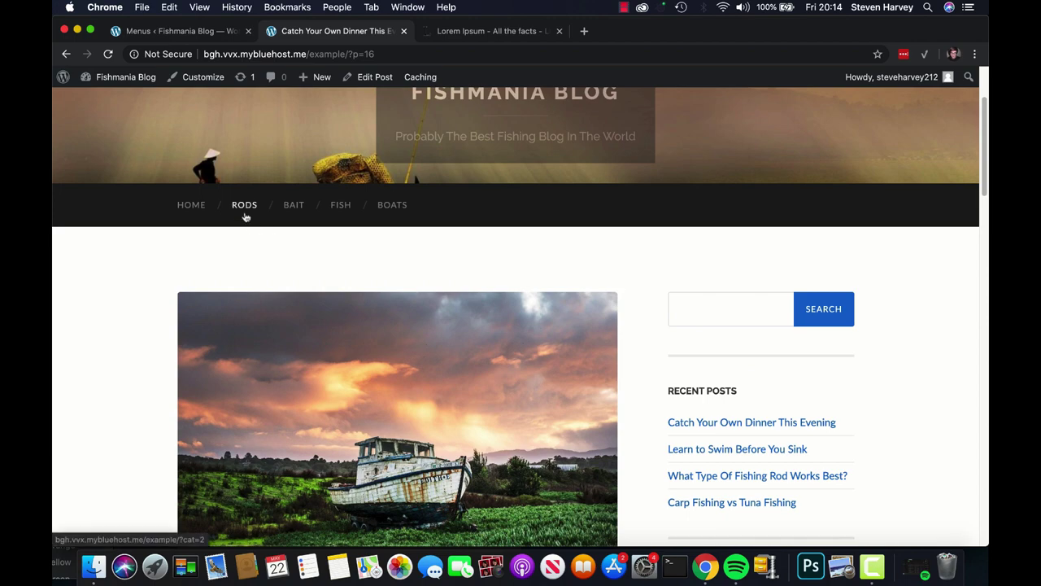
# Open the Rods category from the live site's header navigation and look through its post
pyautogui.click(244, 206)
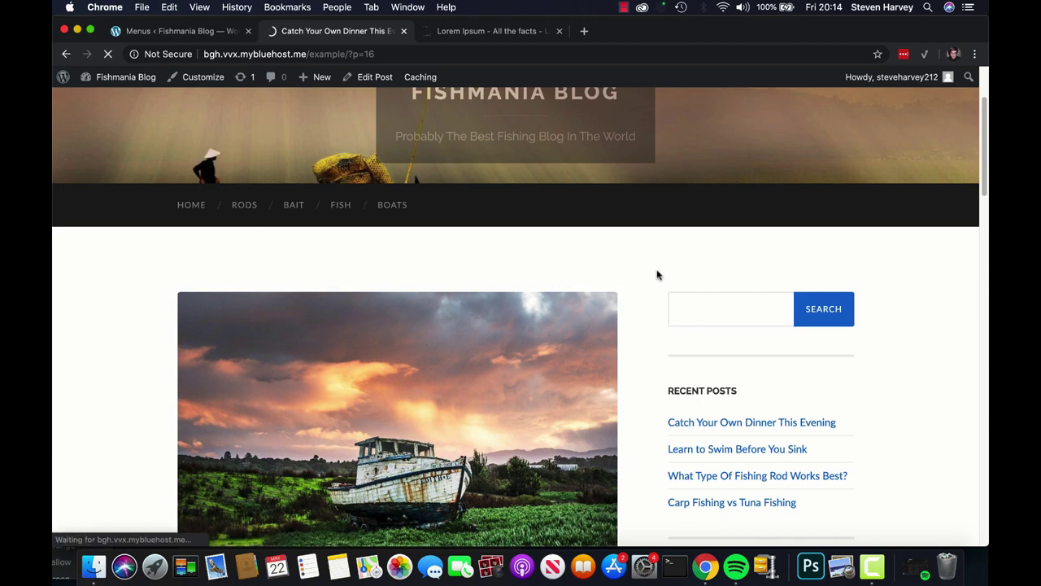
pyautogui.scroll(-5, 660, 276)
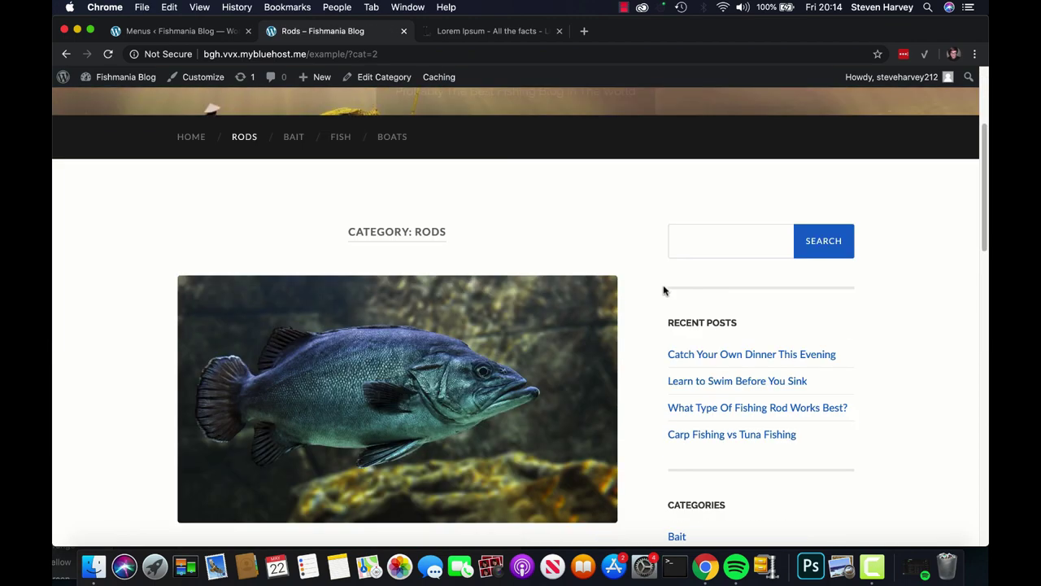
pyautogui.scroll(-10, 663, 290)
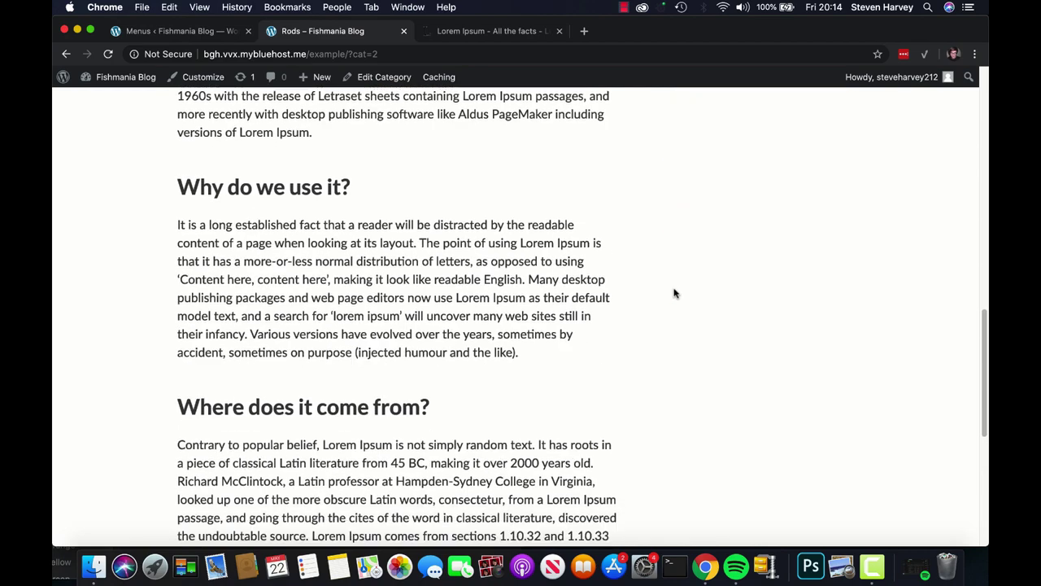
pyautogui.scroll(15, 680, 304)
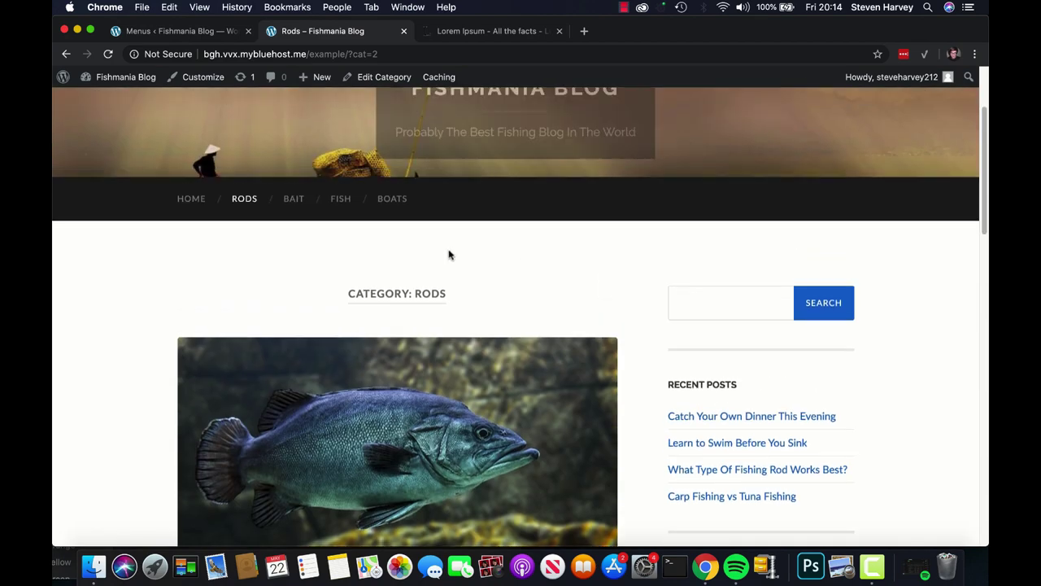
# Open the Fish category from the header navigation, look through its post and return to the homepage
pyautogui.click(345, 205)
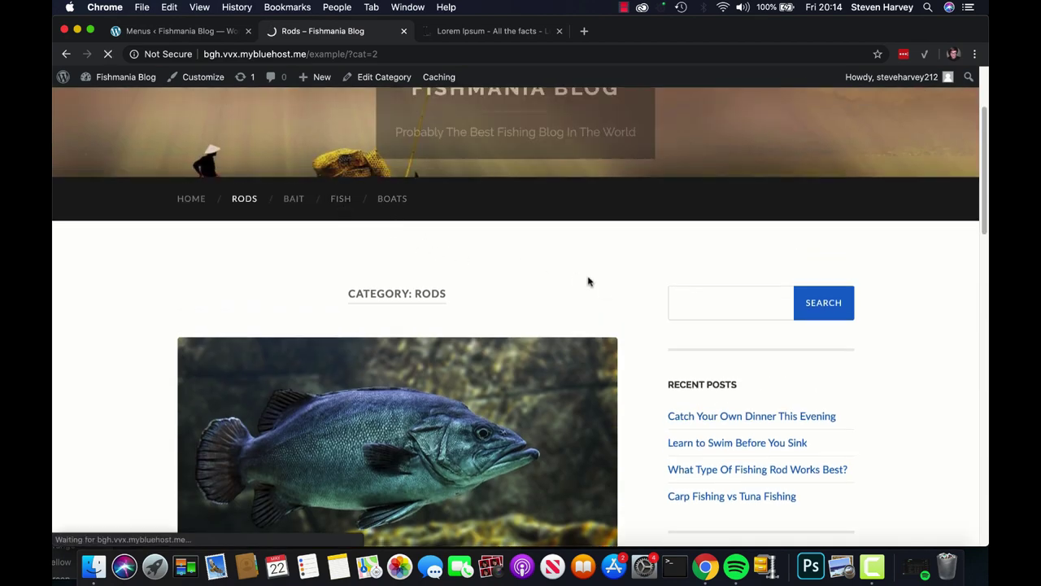
pyautogui.scroll(-10, 651, 325)
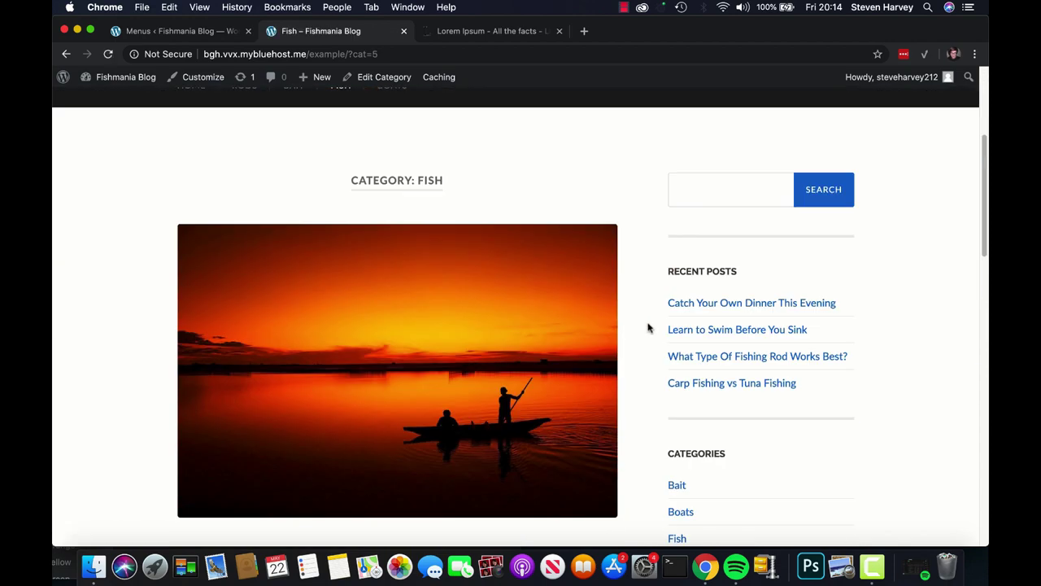
pyautogui.scroll(-5, 654, 335)
pyautogui.scroll(10, 656, 337)
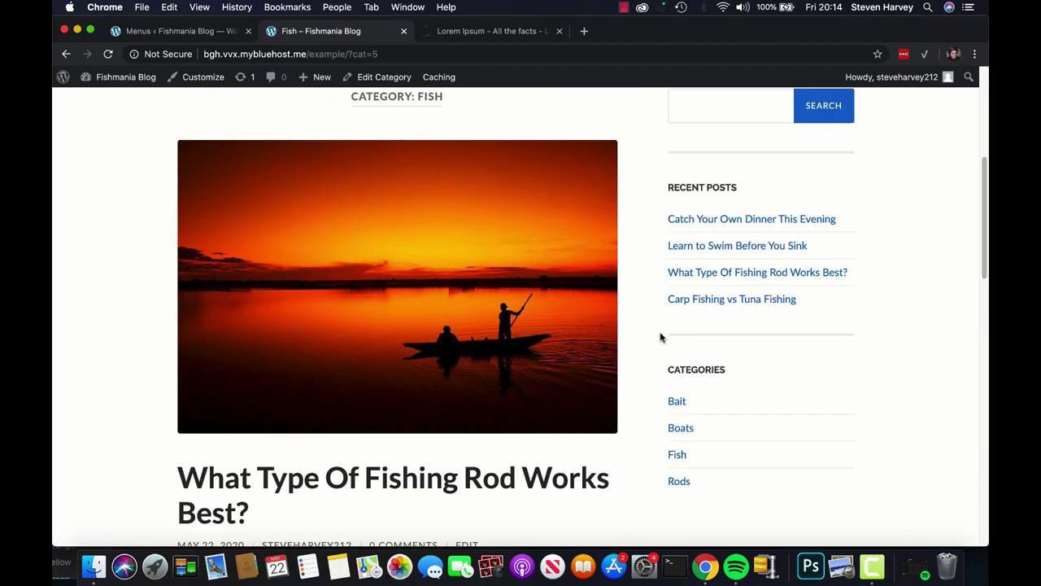
pyautogui.scroll(5, 659, 333)
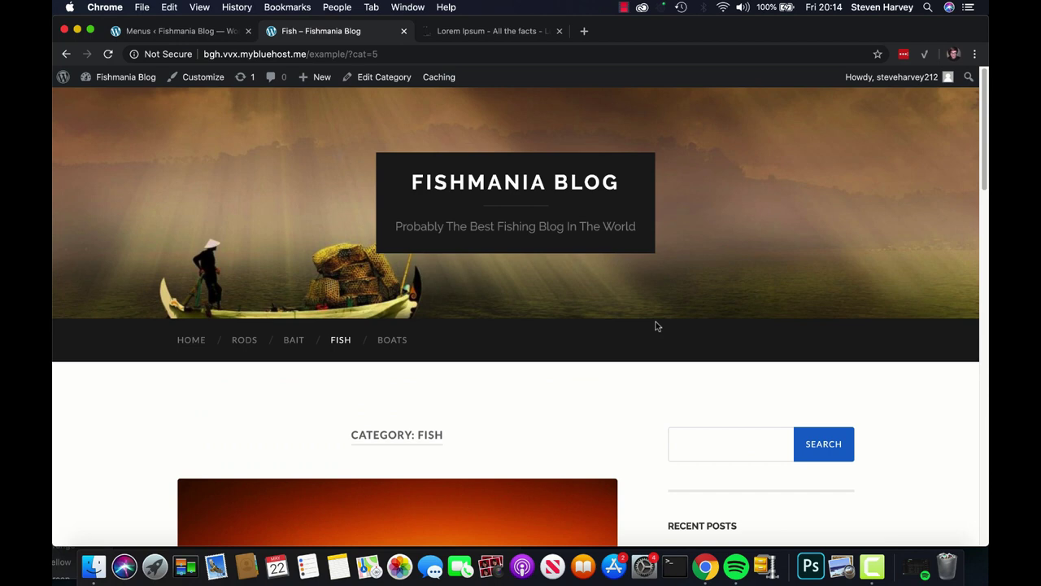
pyautogui.click(203, 347)
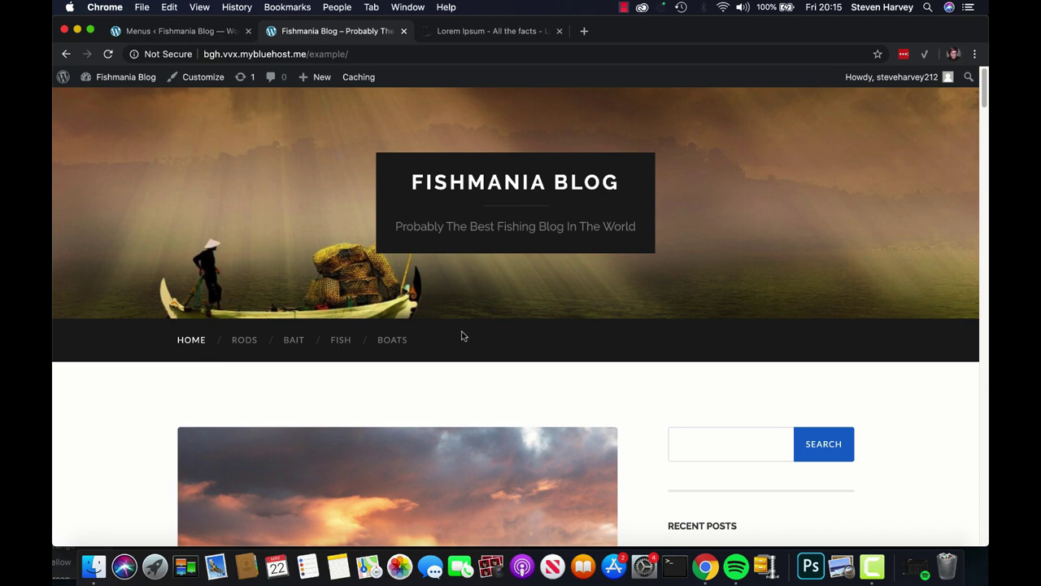
# Go back to the WordPress dashboard and move the Sample Page and Privacy Policy pages to the trash
pyautogui.click(183, 31)
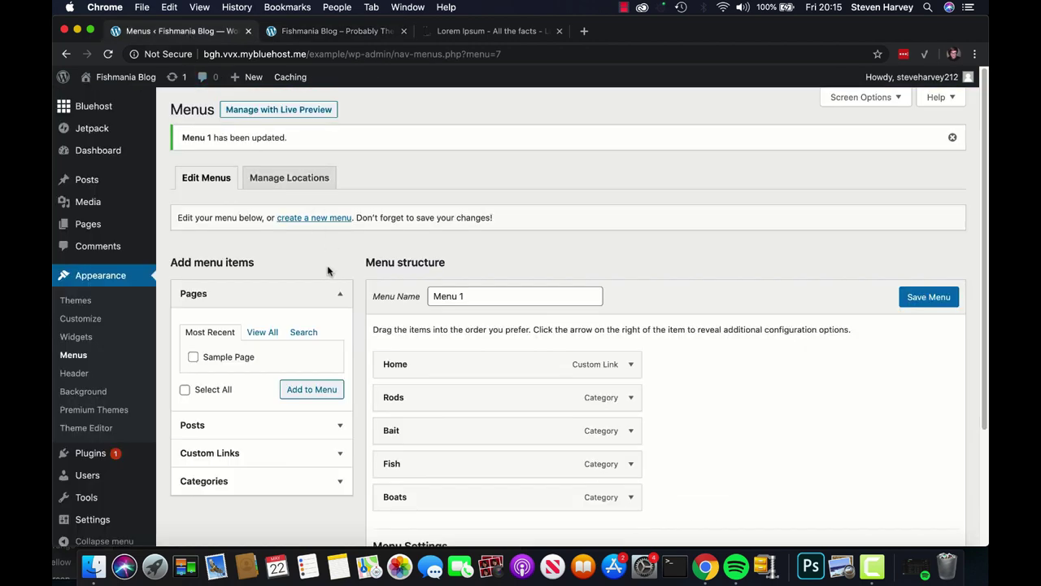
pyautogui.scroll(-1, 338, 317)
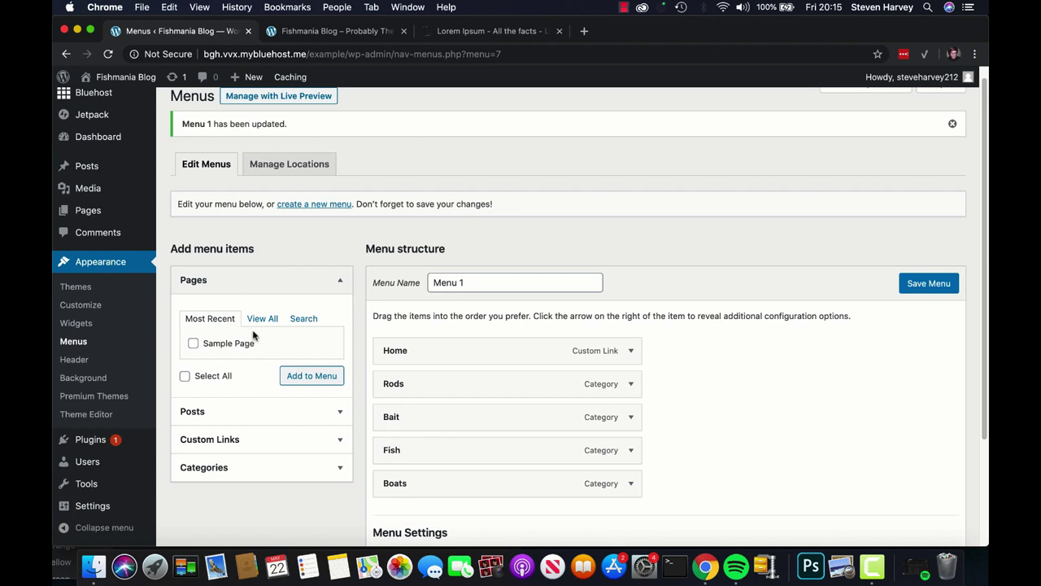
pyautogui.scroll(1, 272, 276)
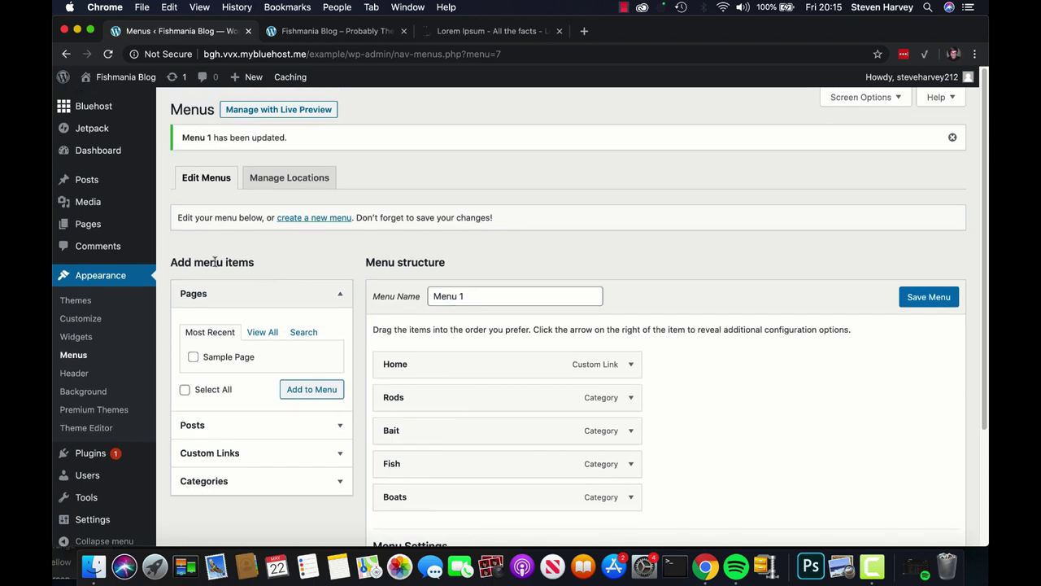
pyautogui.moveTo(113, 188)
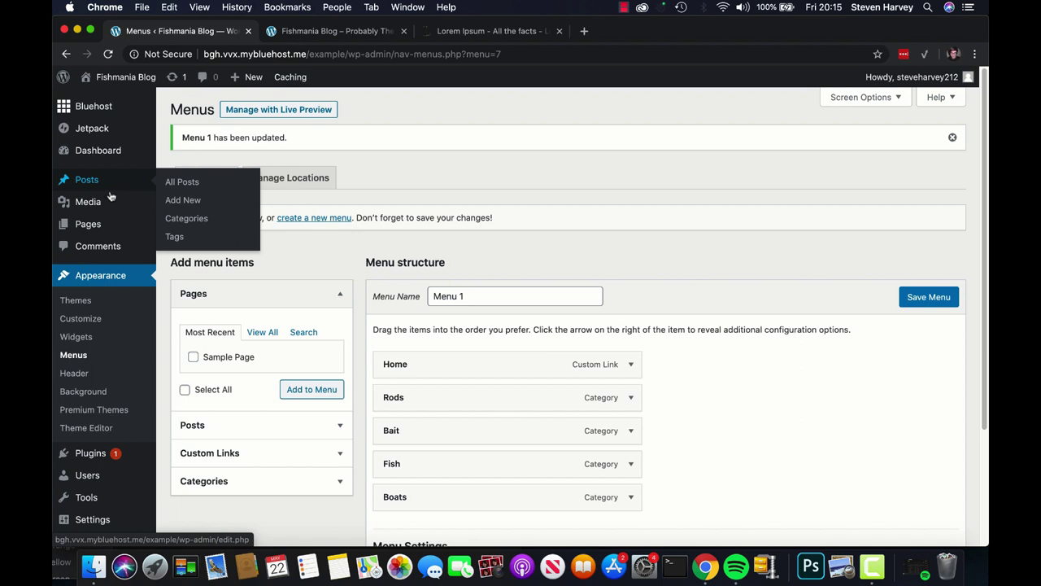
pyautogui.click(97, 224)
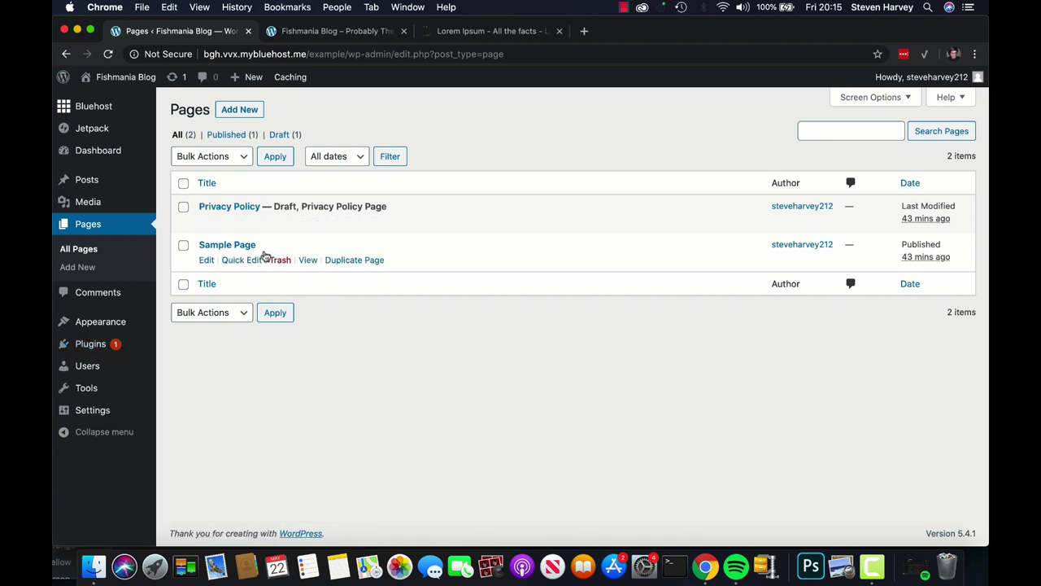
pyautogui.click(280, 262)
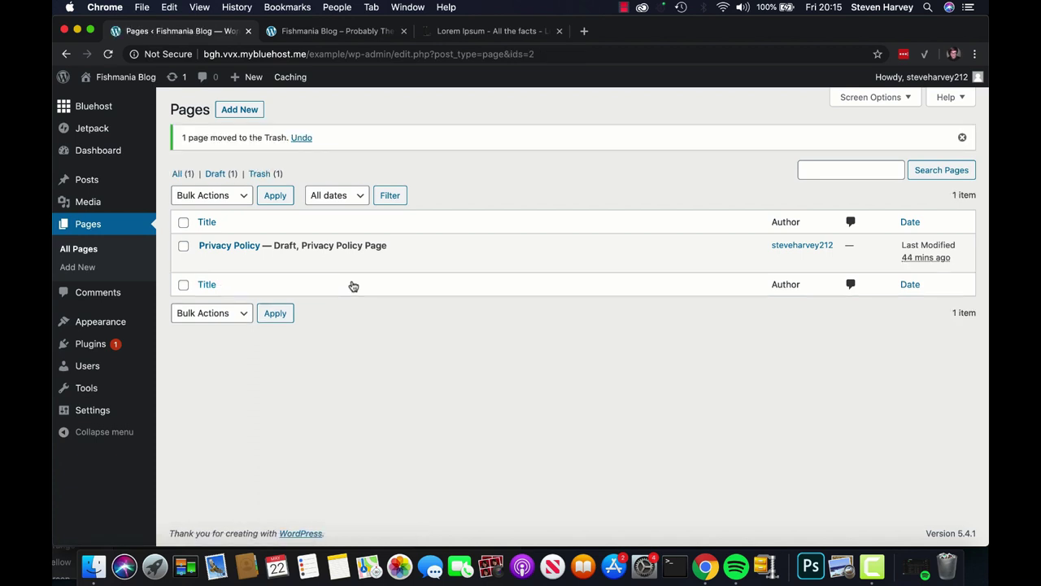
pyautogui.click(279, 262)
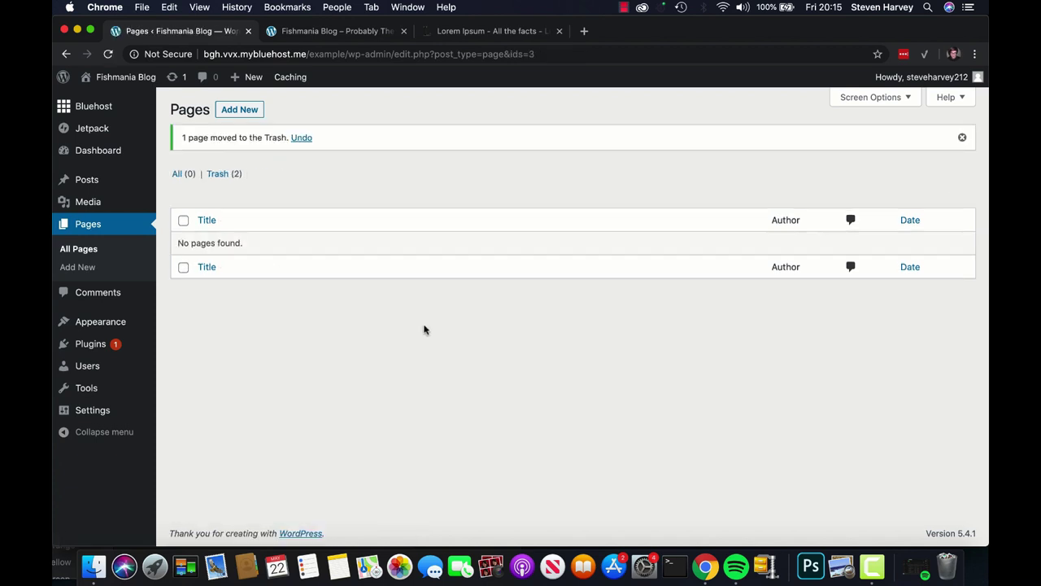
# Create a new page titled About Me and fill its body with the copied Lorem Ipsum text
pyautogui.click(242, 109)
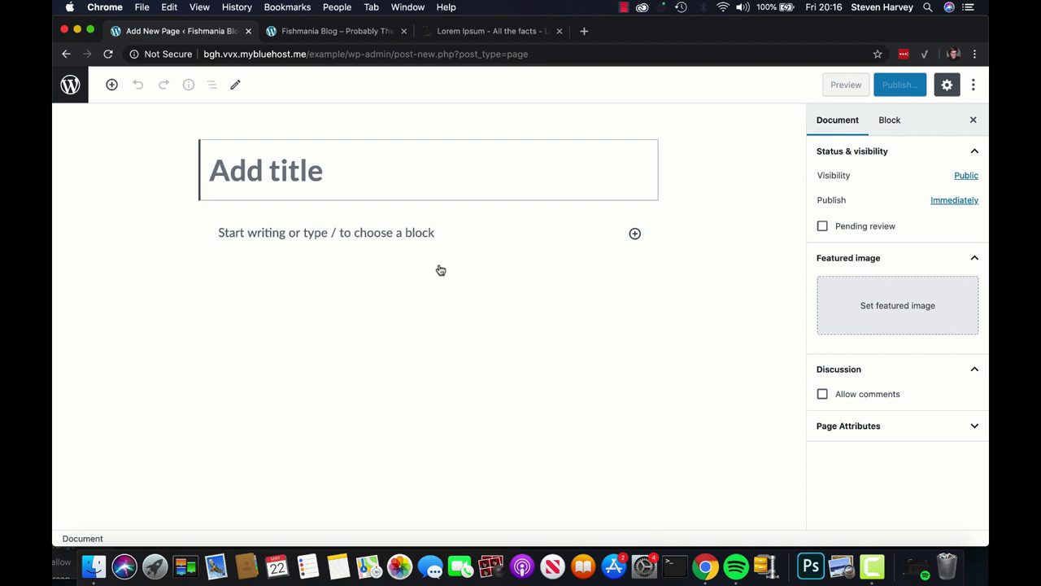
pyautogui.write('About Me')
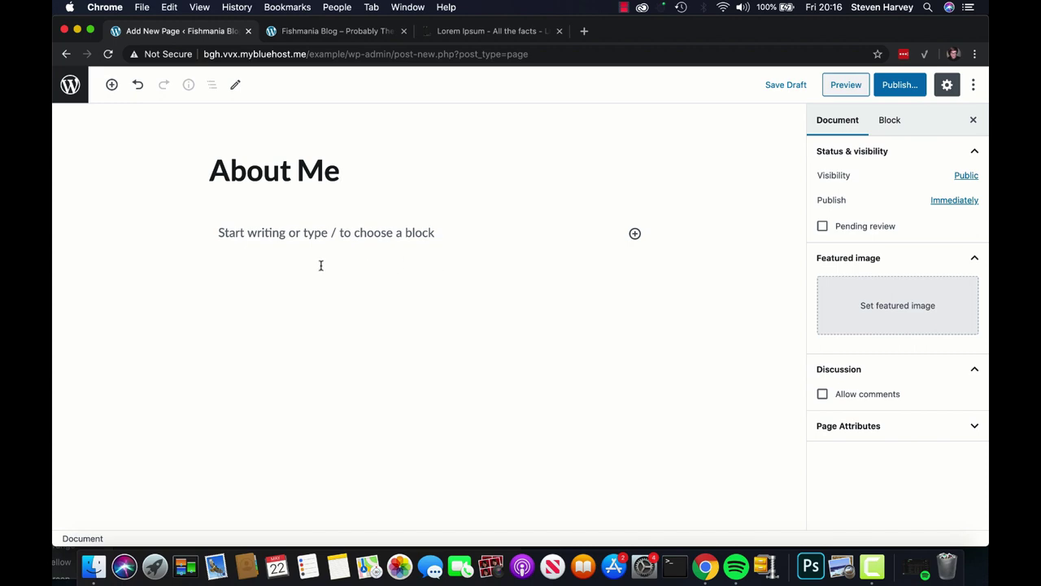
pyautogui.click(390, 239)
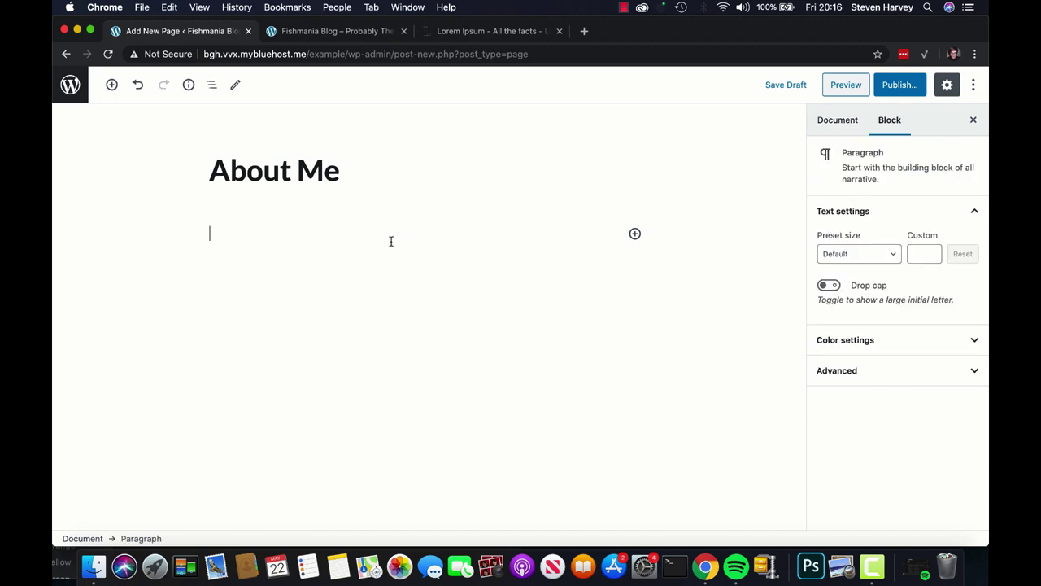
pyautogui.click(488, 32)
pyautogui.click(203, 33)
pyautogui.press('super+v')
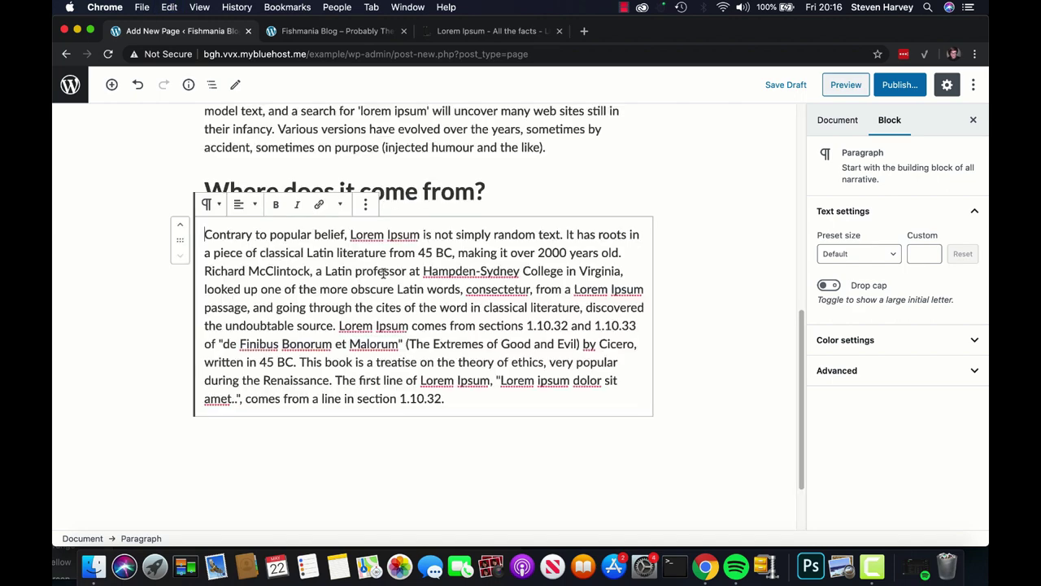
pyautogui.scroll(6, 738, 342)
pyautogui.scroll(2, 739, 342)
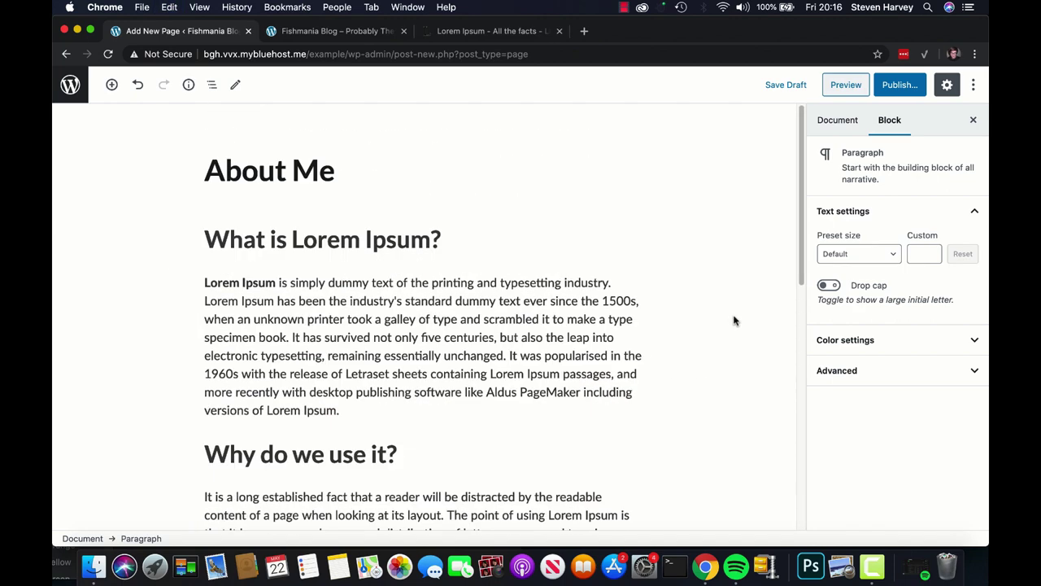
# Open collectivemarketingonline.com in a new browser tab and go to its About page
pyautogui.click(835, 126)
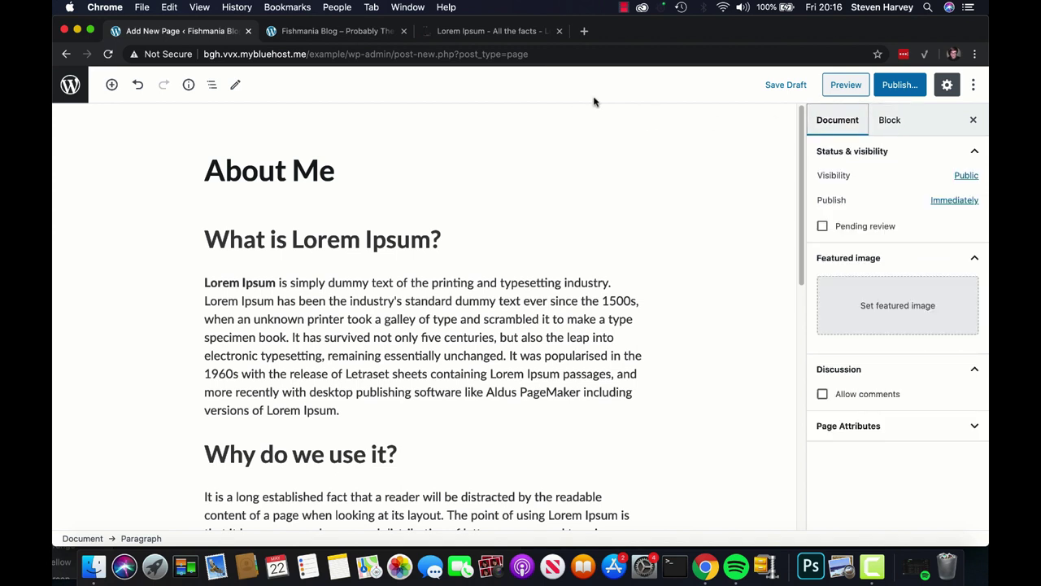
pyautogui.click(584, 31)
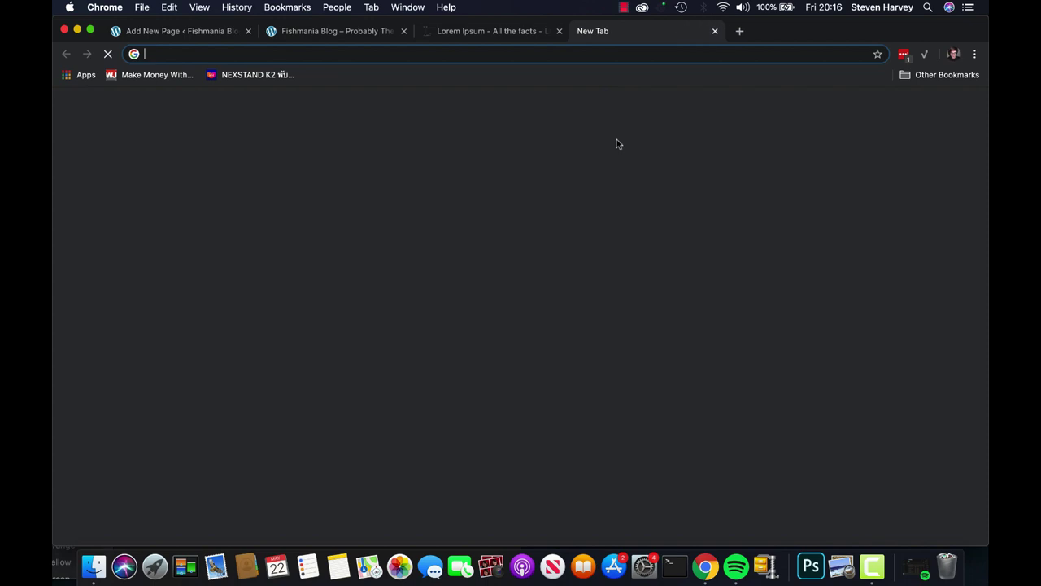
pyautogui.write('collectivemarketingonline.com')
pyautogui.press('Return')
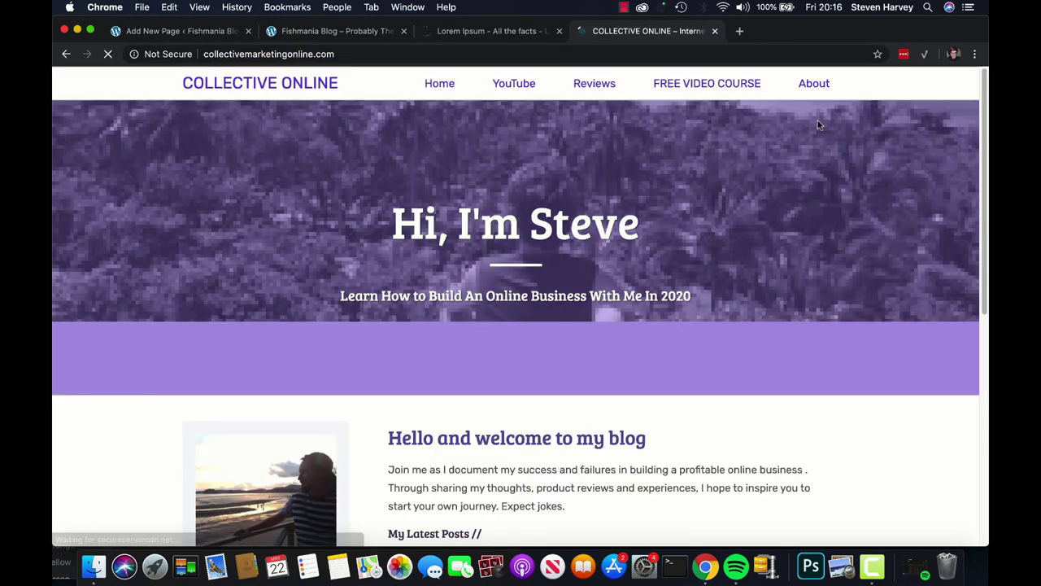
pyautogui.click(818, 88)
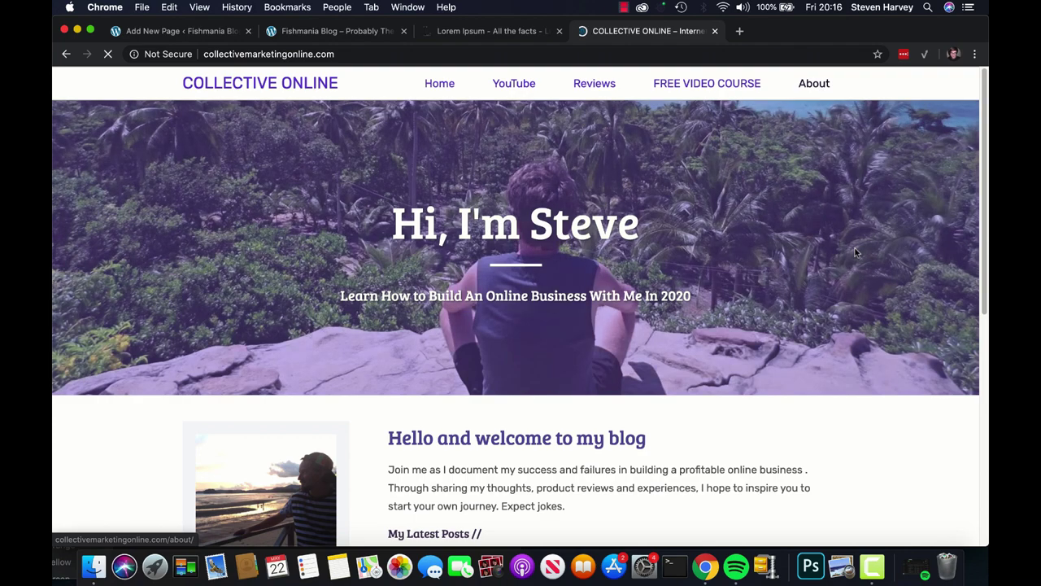
# Copy the About page's content from the heading "As far back as I can remember" down to the sign-off
pyautogui.scroll(-5, 813, 248)
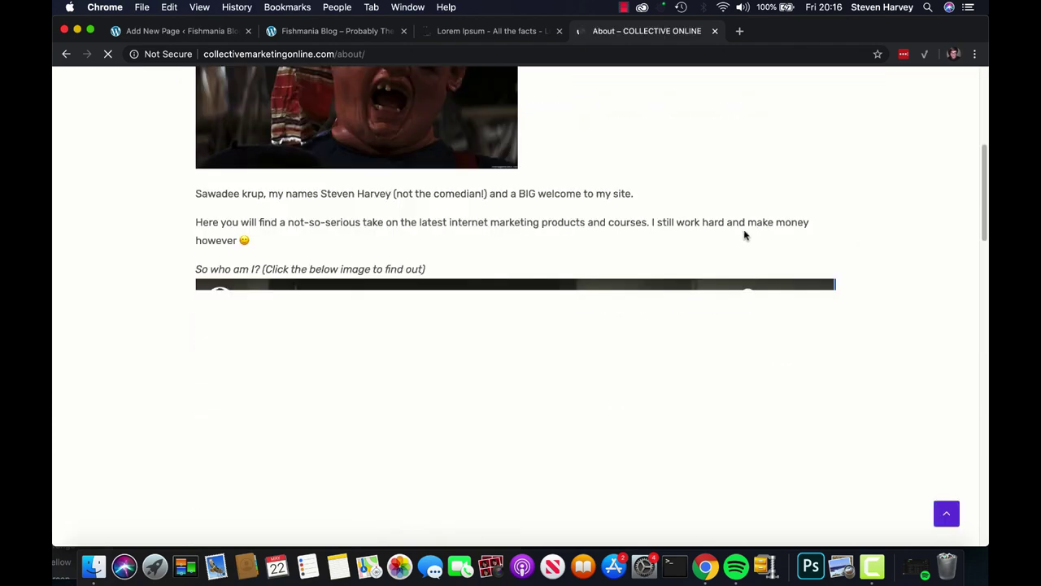
pyautogui.scroll(4, 743, 235)
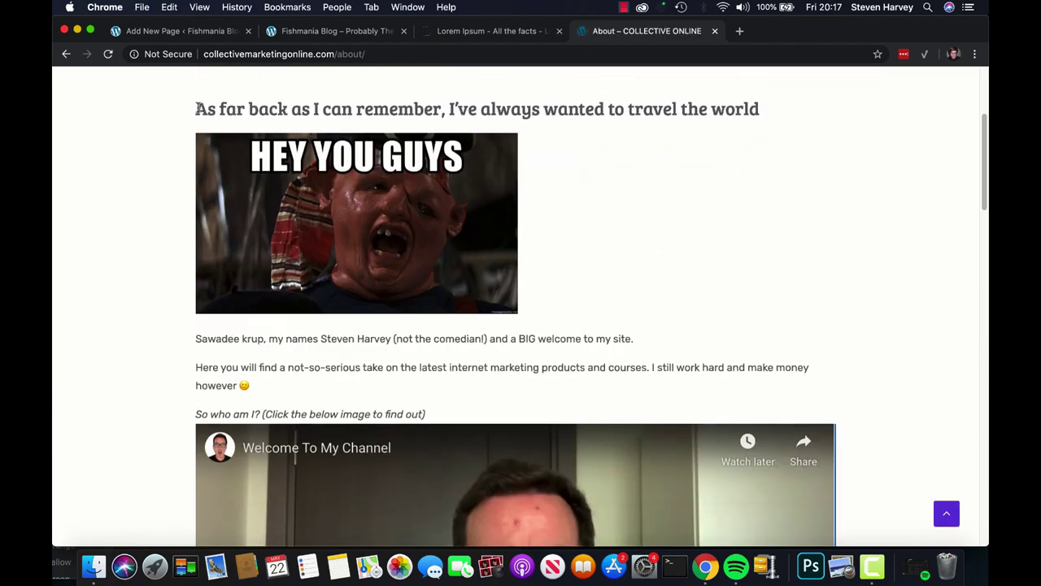
pyautogui.moveTo(198, 108); pyautogui.dragTo(685, 407)
pyautogui.scroll(-15, 687, 285)
pyautogui.scroll(2, 597, 143)
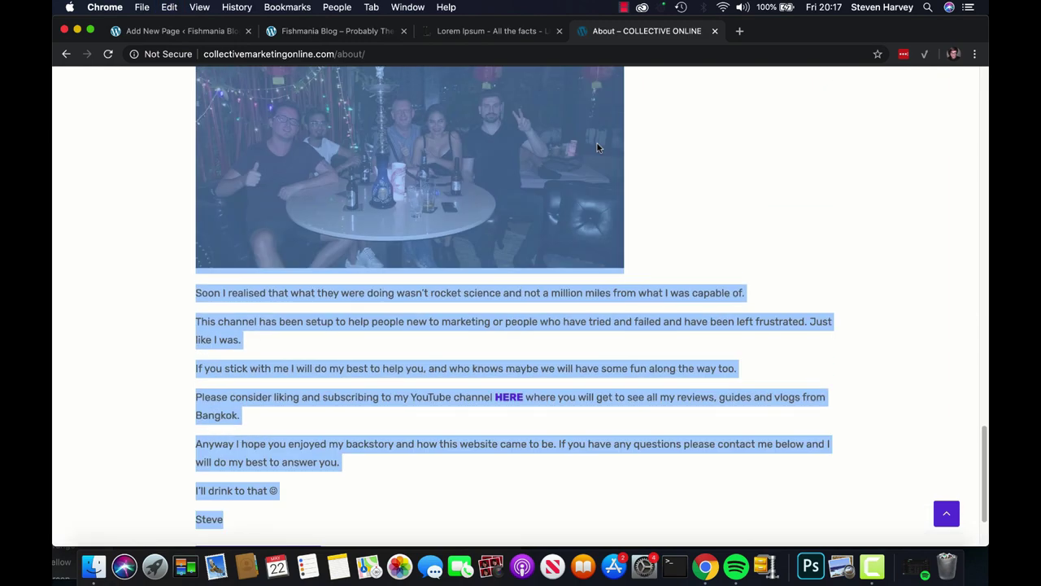
# Return to the About Me page editor and delete all the Lorem Ipsum blocks beneath the title
pyautogui.click(187, 31)
pyautogui.scroll(-5, 510, 269)
pyautogui.scroll(-3, 510, 268)
pyautogui.scroll(10, 488, 244)
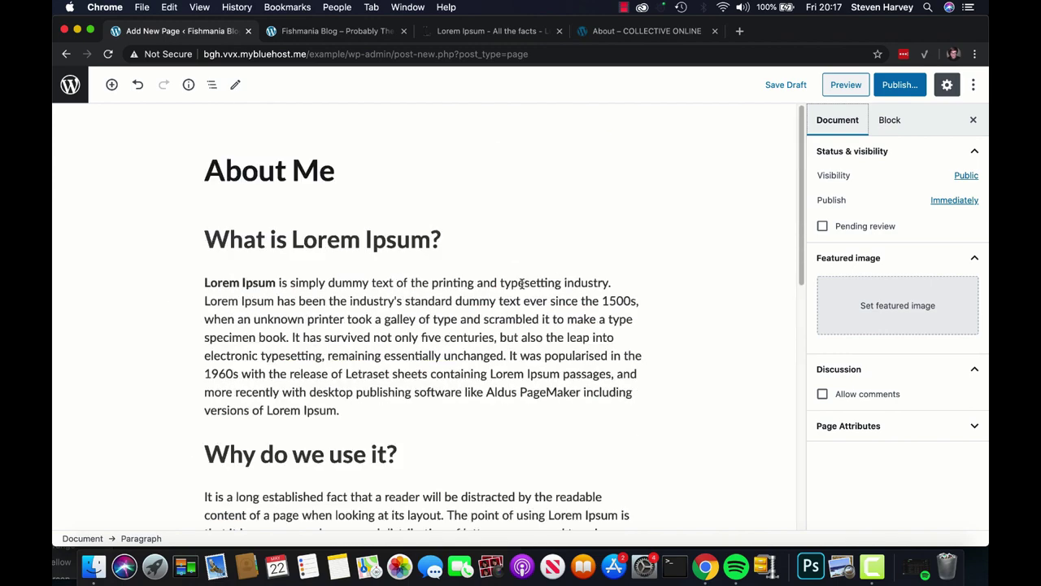
pyautogui.scroll(-4, 447, 228)
pyautogui.scroll(5, 391, 203)
pyautogui.click(390, 181)
pyautogui.scroll(2, 390, 199)
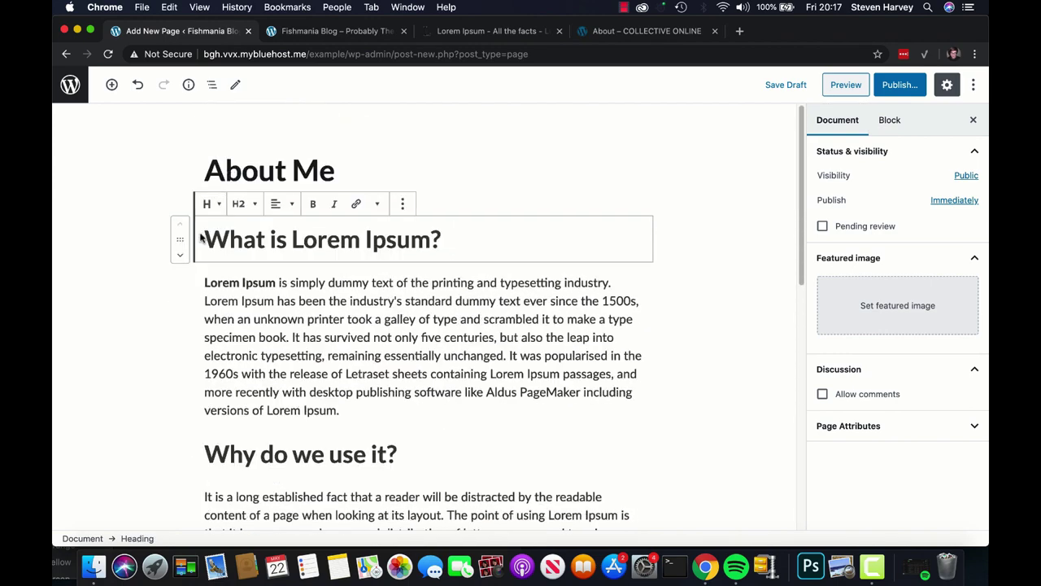
pyautogui.moveTo(205, 236); pyautogui.dragTo(458, 318)
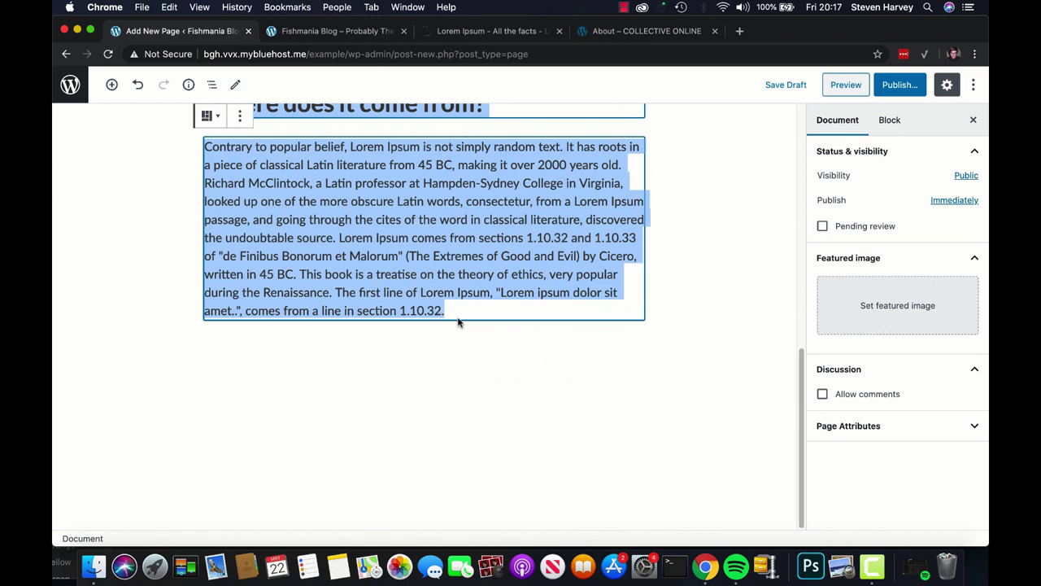
pyautogui.press('BackSpace')
# Paste the copied About content into the empty body of the About Me page
pyautogui.click(294, 255)
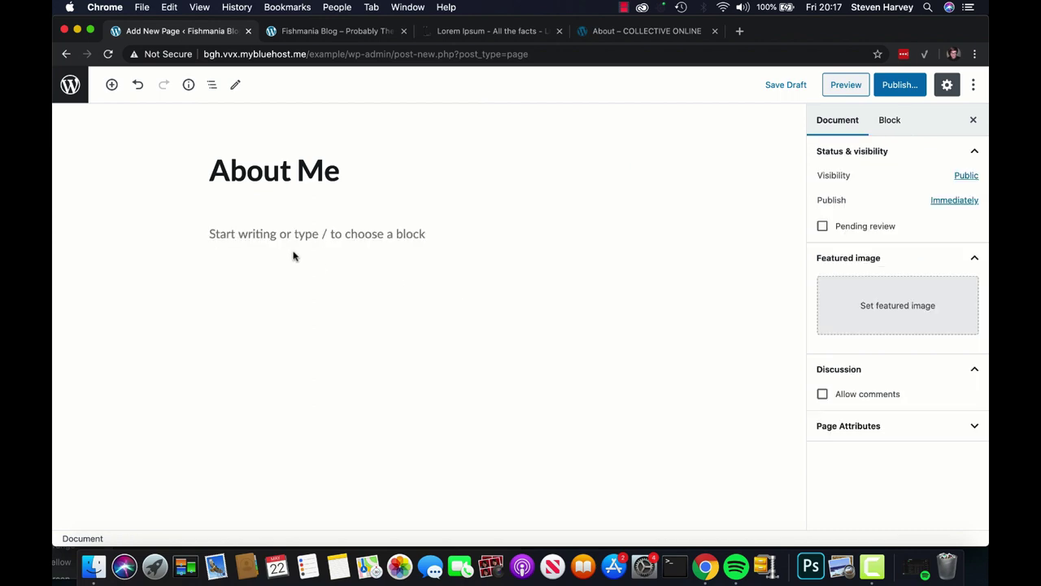
pyautogui.click(347, 236)
pyautogui.press('super+z')
pyautogui.scroll(10, 576, 301)
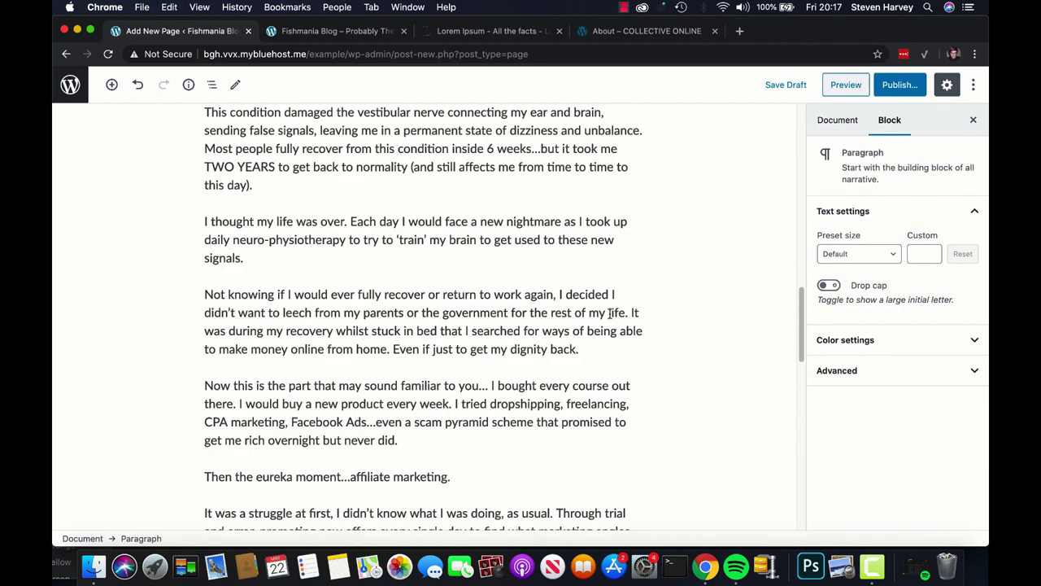
# Review the pasted text and images in the About Me page from beginning to end
pyautogui.scroll(10, 618, 323)
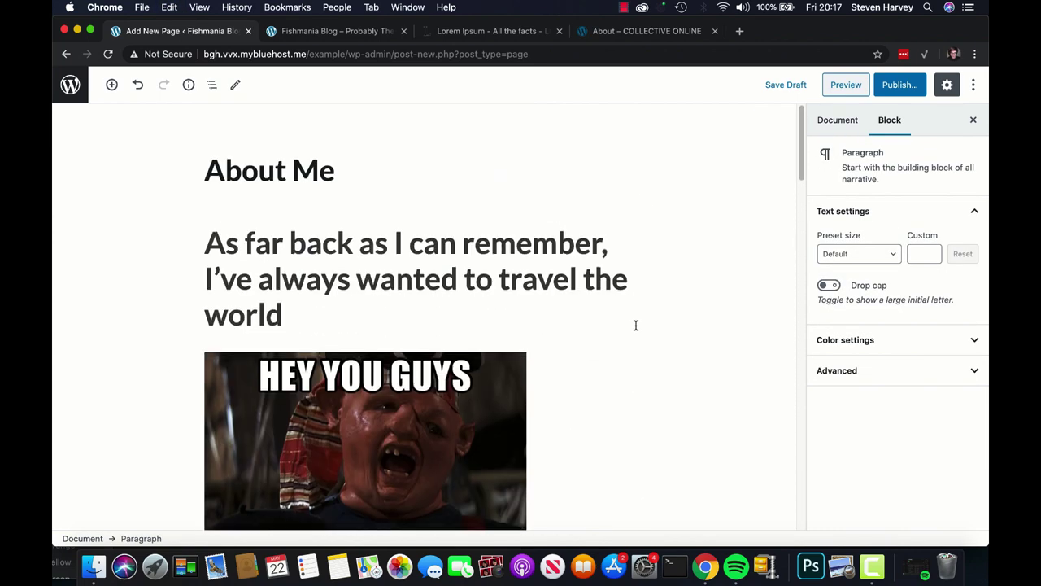
pyautogui.scroll(-10, 683, 374)
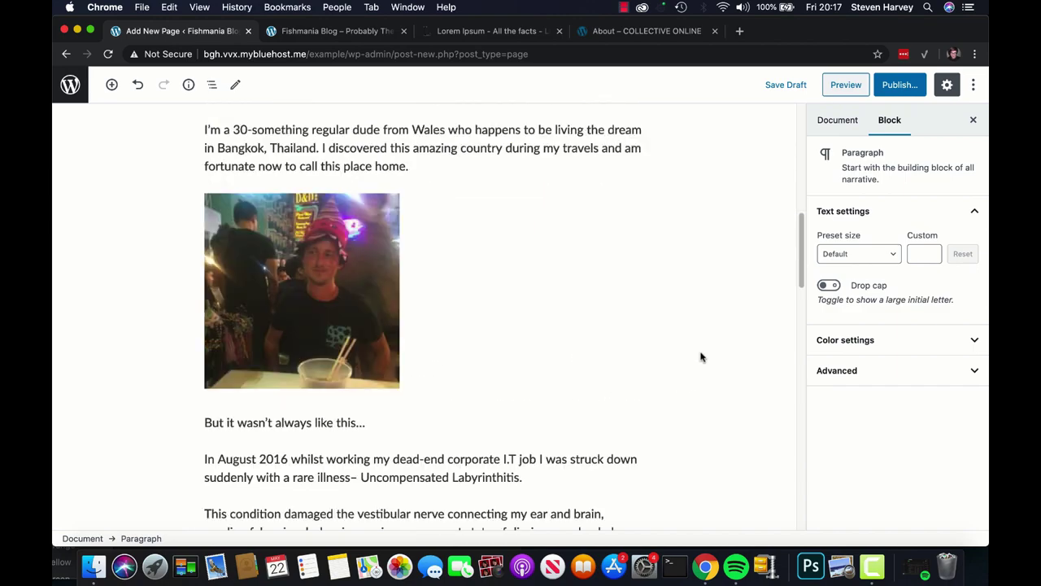
pyautogui.scroll(-10, 704, 361)
pyautogui.scroll(10, 667, 358)
pyautogui.scroll(-10, 691, 344)
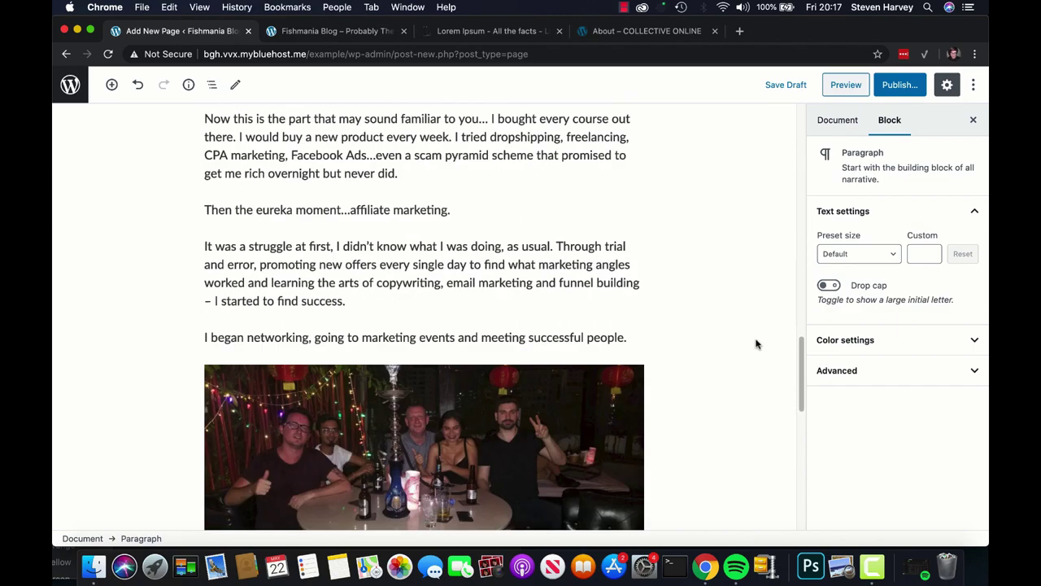
pyautogui.scroll(-5, 756, 344)
pyautogui.scroll(-10, 735, 331)
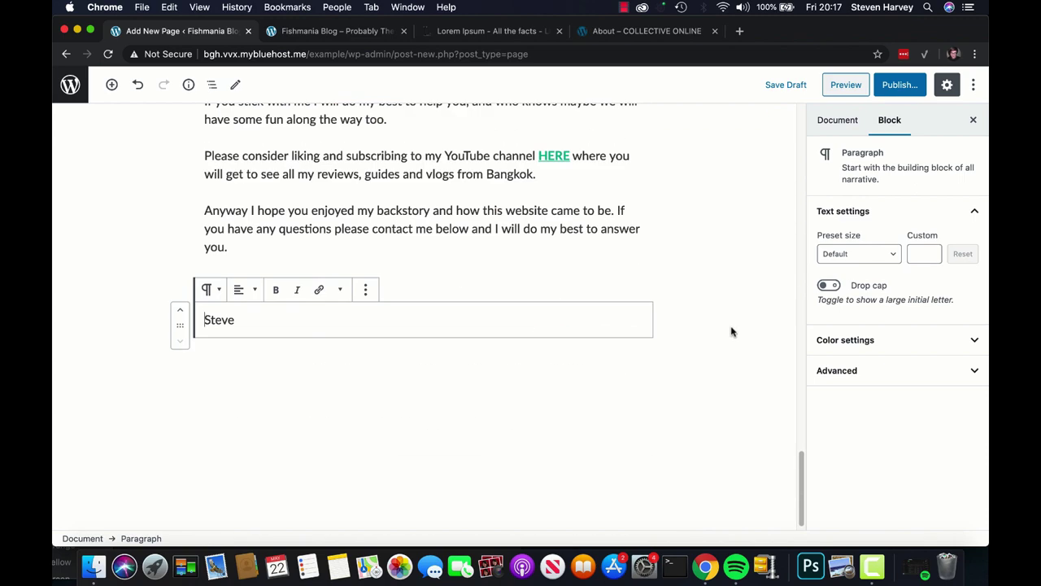
pyautogui.scroll(20, 734, 330)
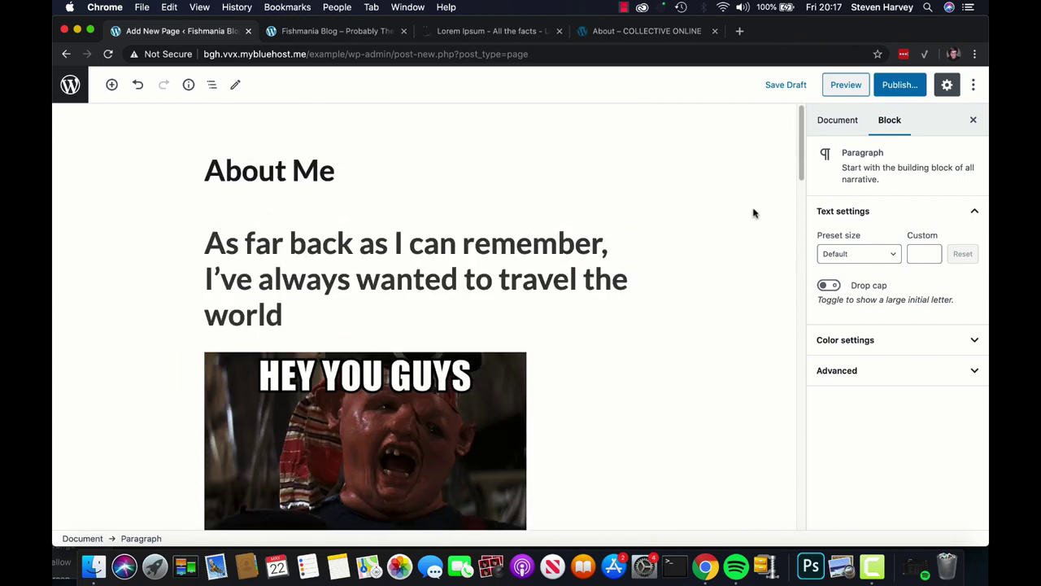
# Publish the About Me page and check the header navigation on the live Fishmania Blog homepage
pyautogui.click(902, 84)
pyautogui.click(898, 85)
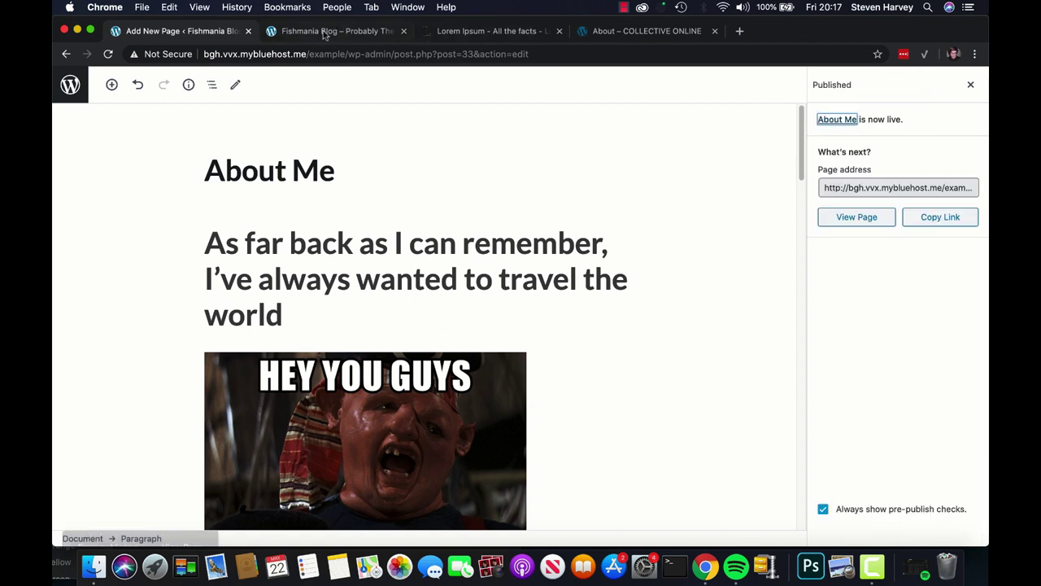
pyautogui.click(349, 31)
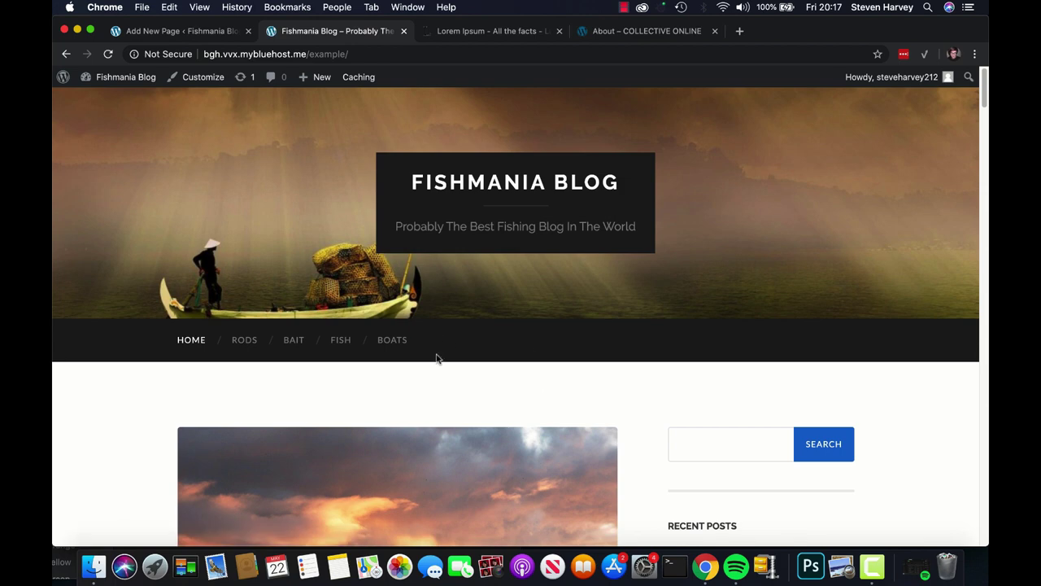
pyautogui.click(199, 32)
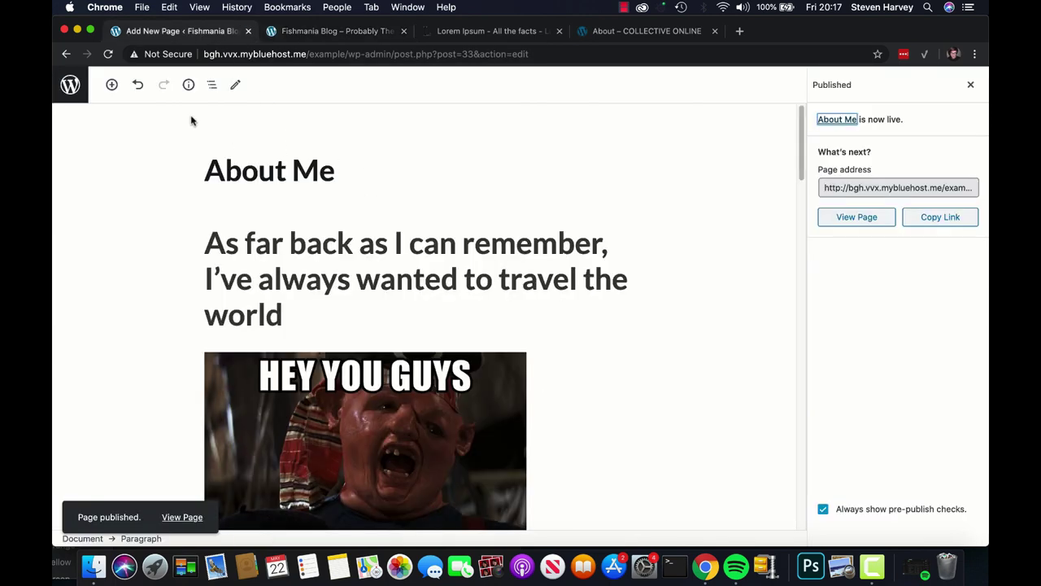
# Leave the page editor, add the About Me page to the end of Menu 1 and save the menu
pyautogui.click(71, 86)
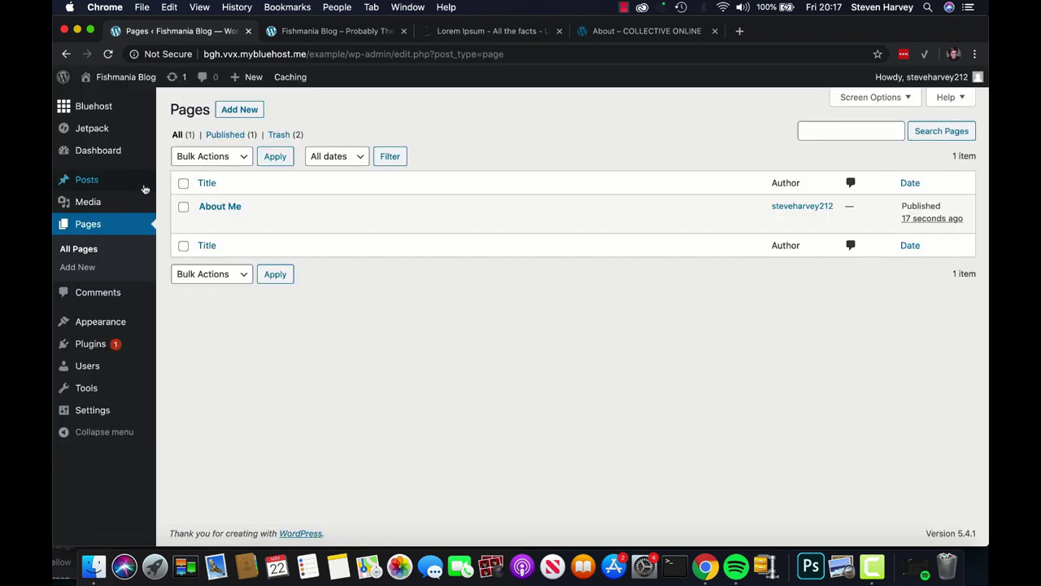
pyautogui.moveTo(122, 326)
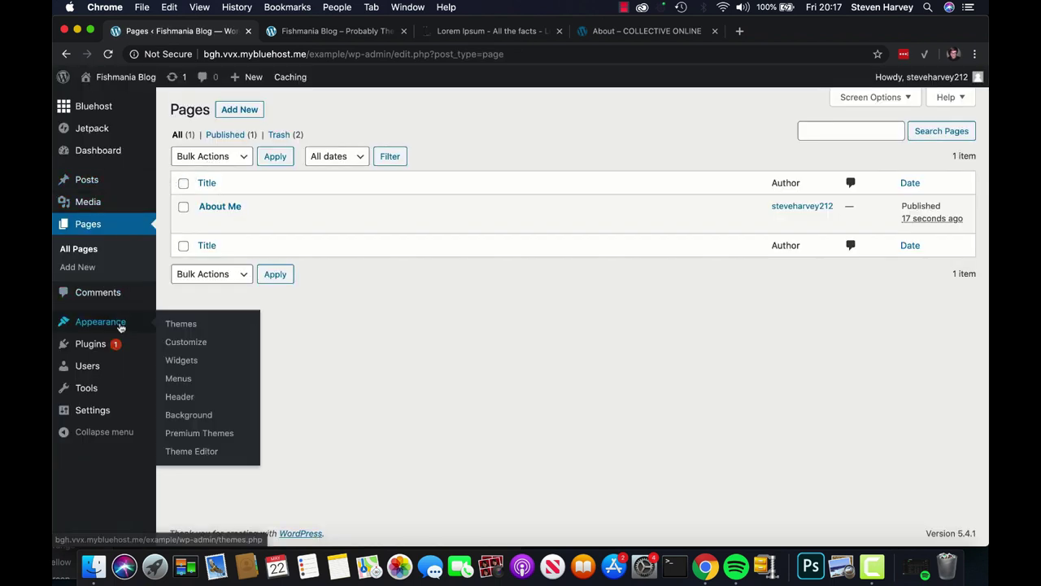
pyautogui.click(191, 379)
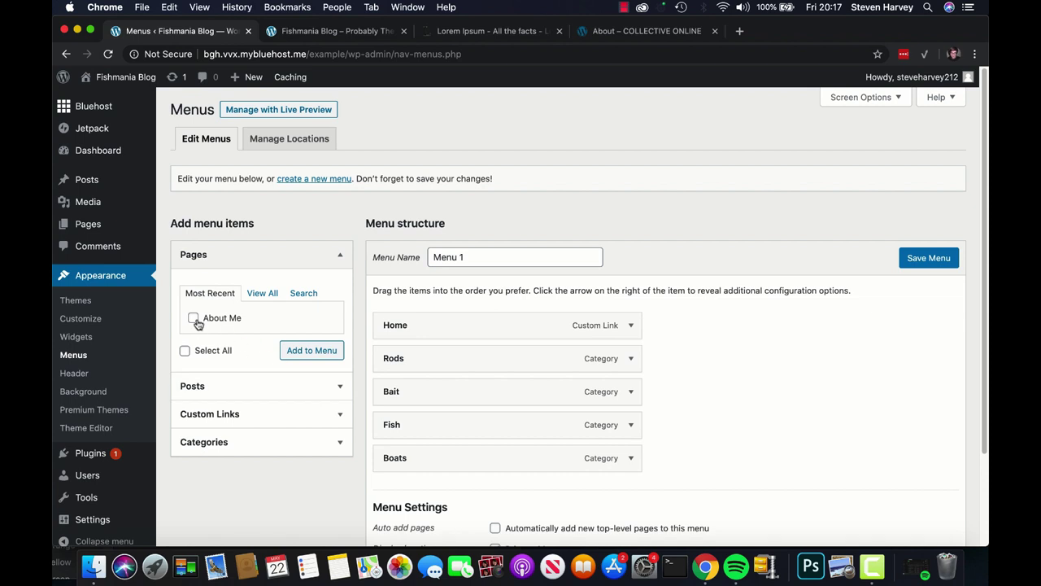
pyautogui.click(299, 351)
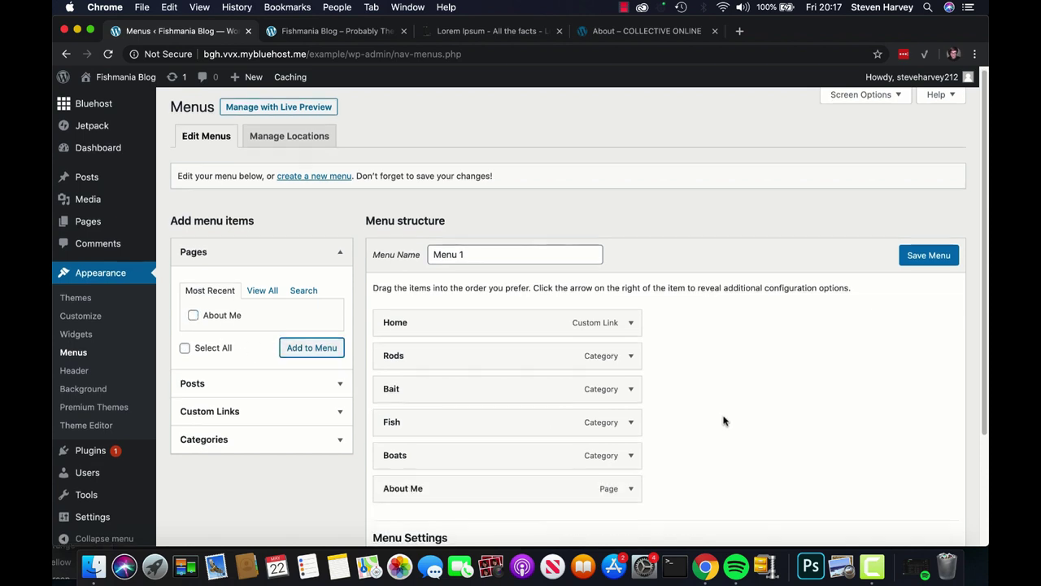
pyautogui.scroll(-3, 725, 420)
pyautogui.click(913, 480)
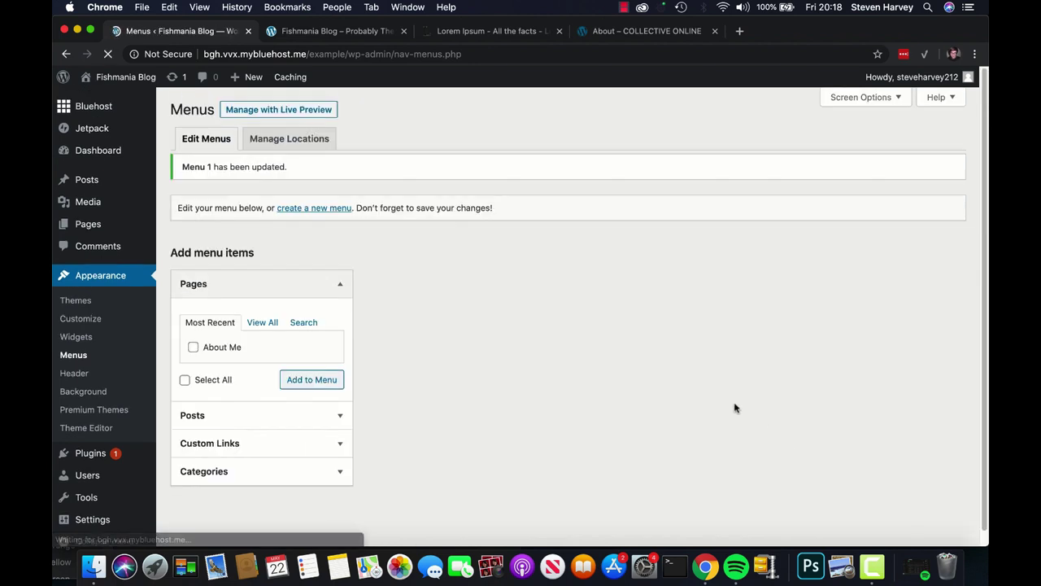
# Reload the live homepage, open About Me from the header navigation and look through the page
pyautogui.click(348, 32)
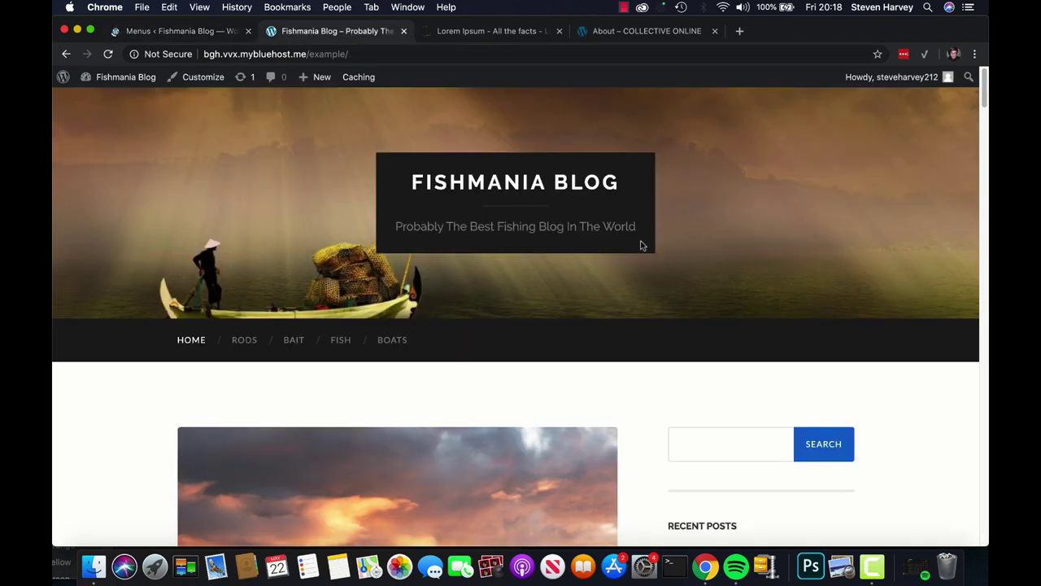
pyautogui.press('super+r')
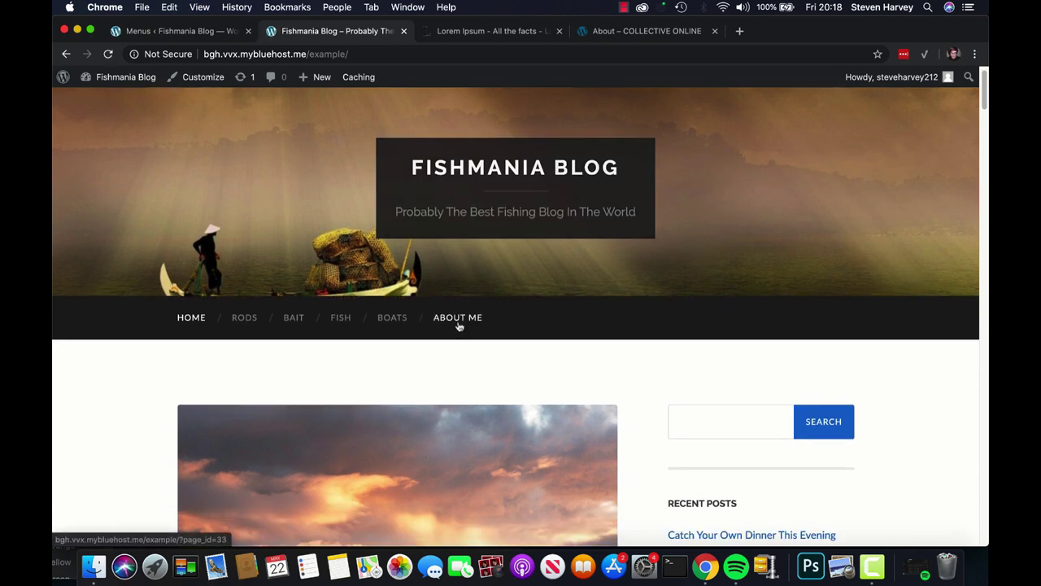
pyautogui.click(459, 319)
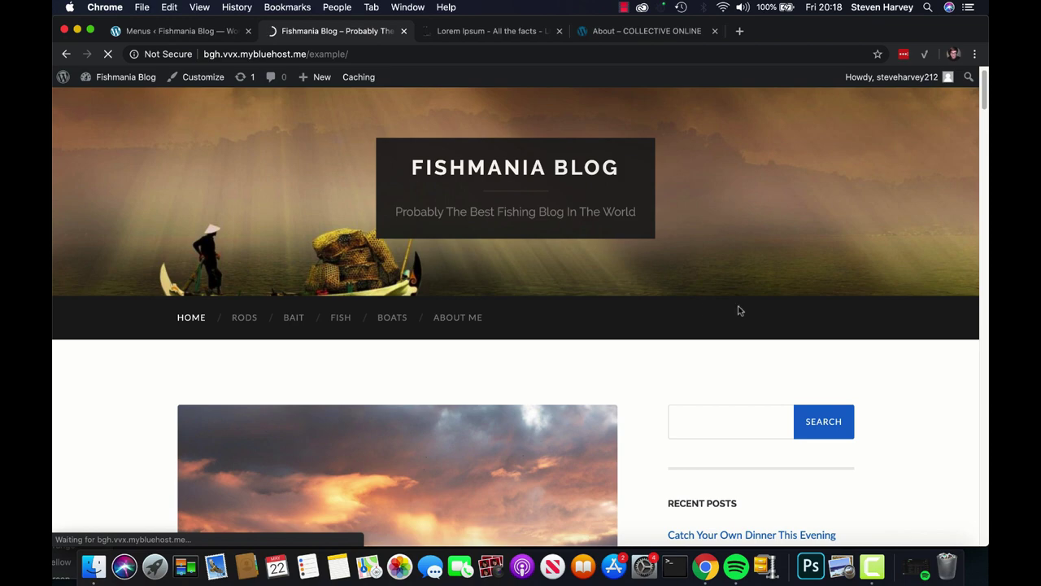
pyautogui.scroll(-2, 932, 310)
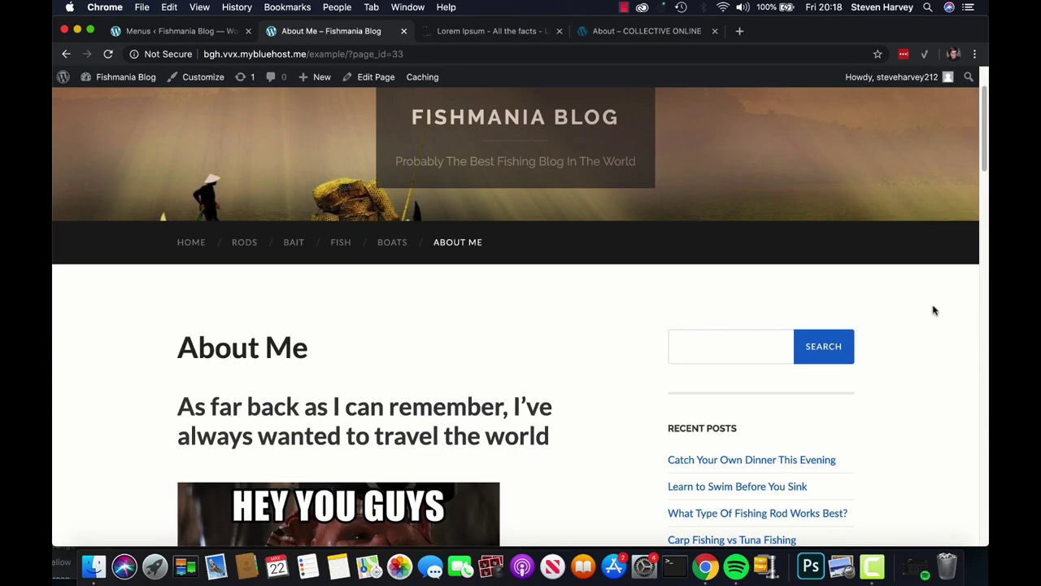
pyautogui.scroll(-15, 933, 310)
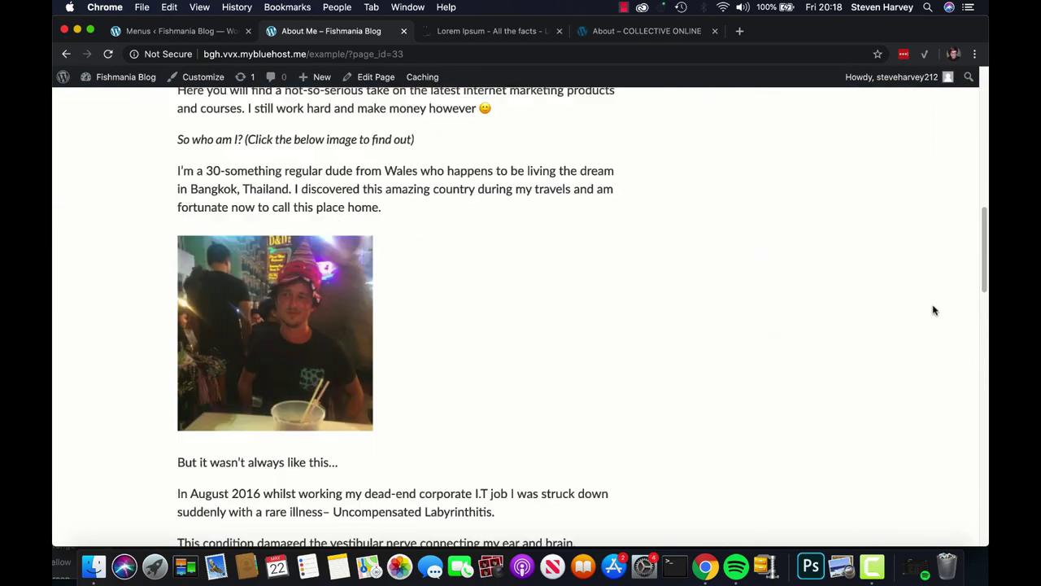
pyautogui.scroll(-15, 933, 310)
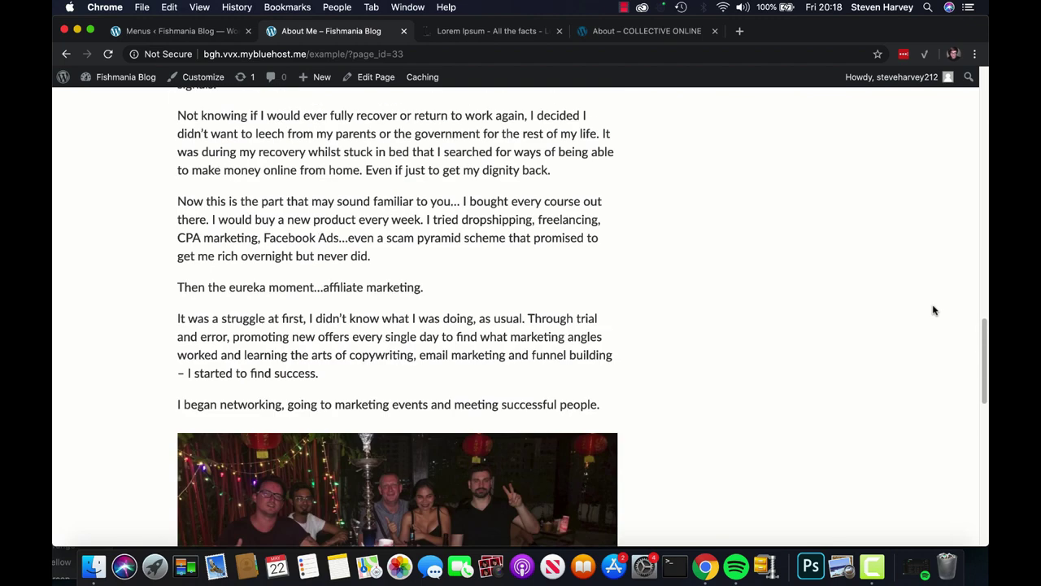
pyautogui.scroll(20, 933, 310)
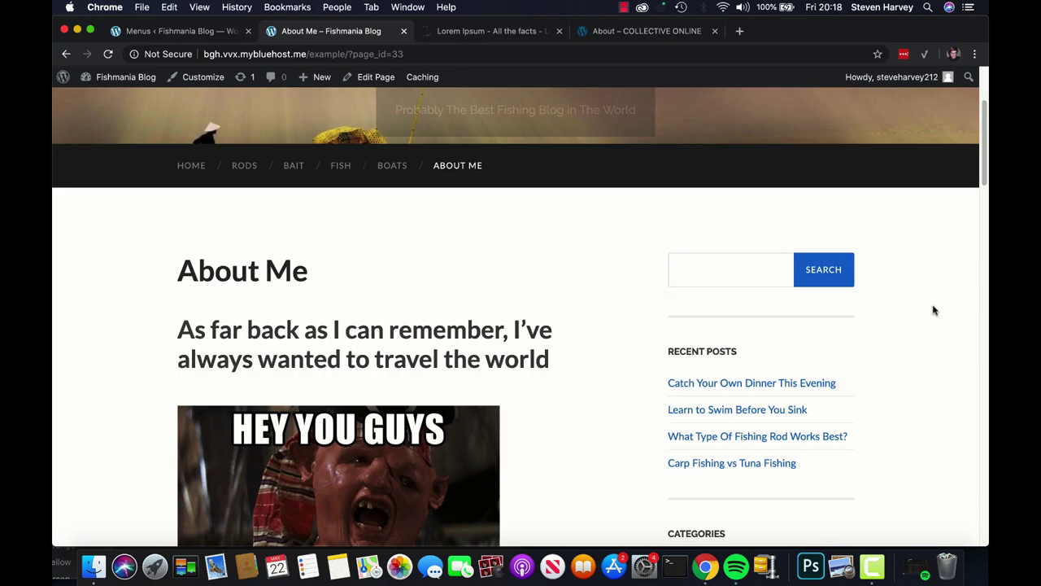
pyautogui.scroll(4, 933, 310)
# Return to the blog's homepage from the header navigation and look over its first post and sidebar
pyautogui.click(192, 340)
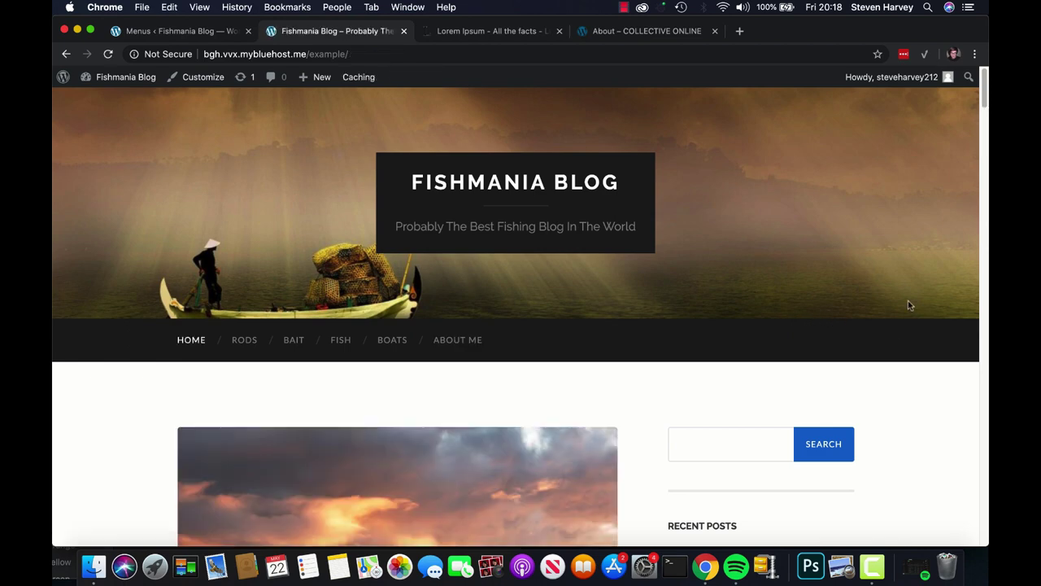
pyautogui.moveTo(983, 99)
pyautogui.mouseDown()
pyautogui.moveTo(984, 124)
pyautogui.moveTo(984, 113)
pyautogui.mouseUp()
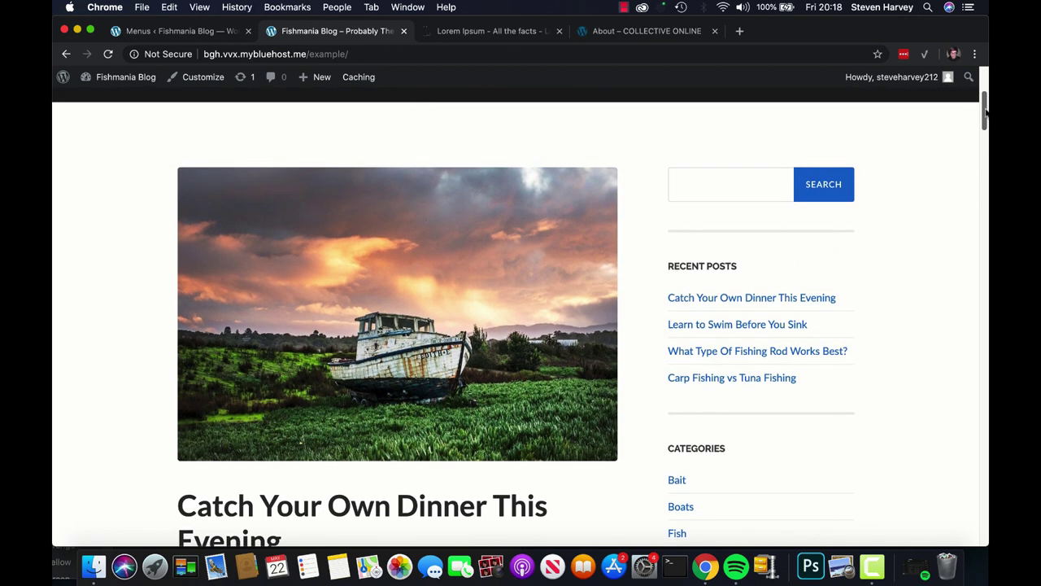
pyautogui.moveTo(984, 114); pyautogui.dragTo(981, 81)
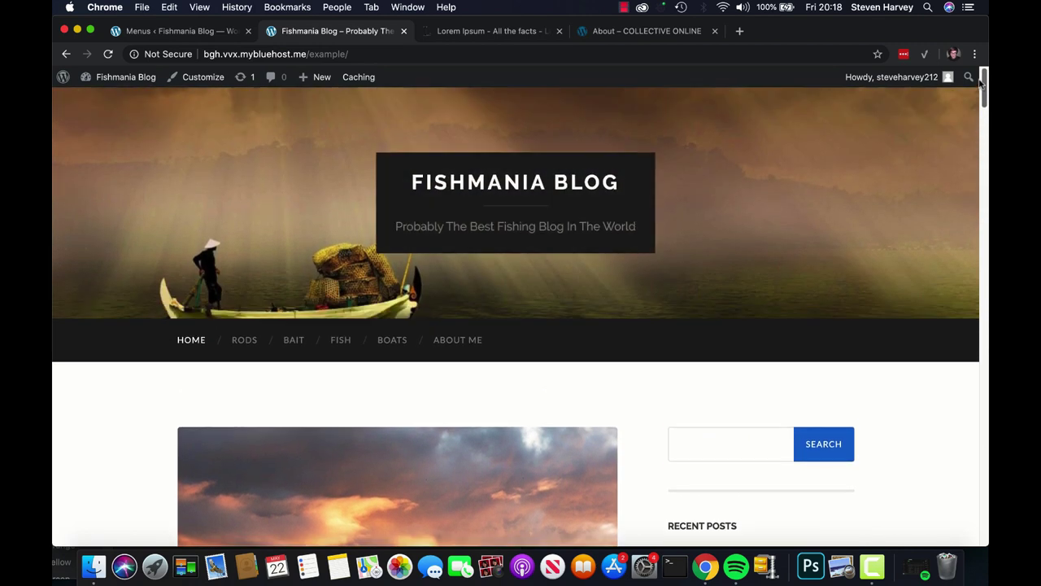
# Look through the full list of posts on the live homepage down to the footer and return to the first post
pyautogui.scroll(-5, 581, 170)
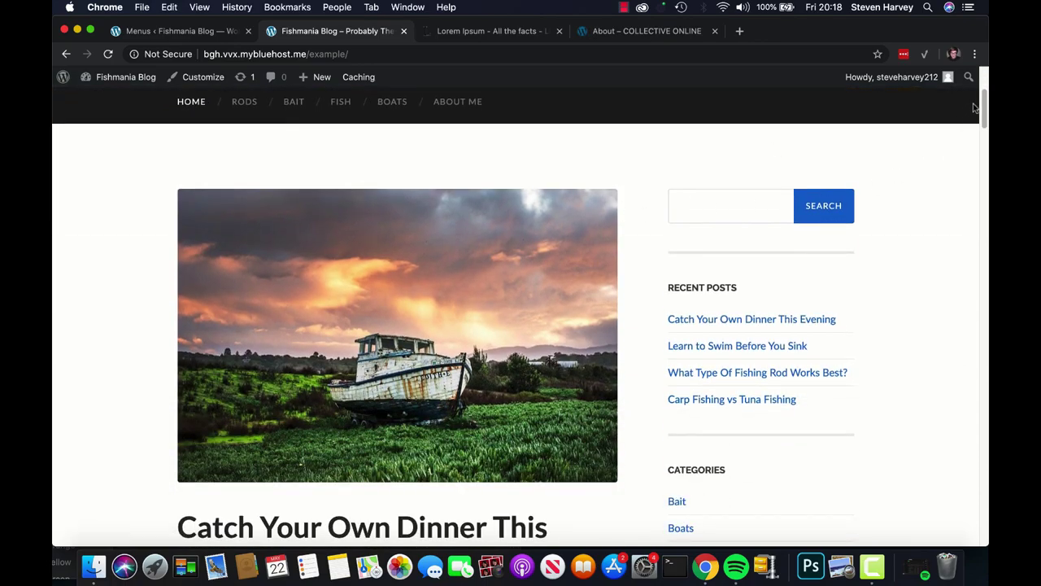
pyautogui.moveTo(985, 108); pyautogui.dragTo(958, 540)
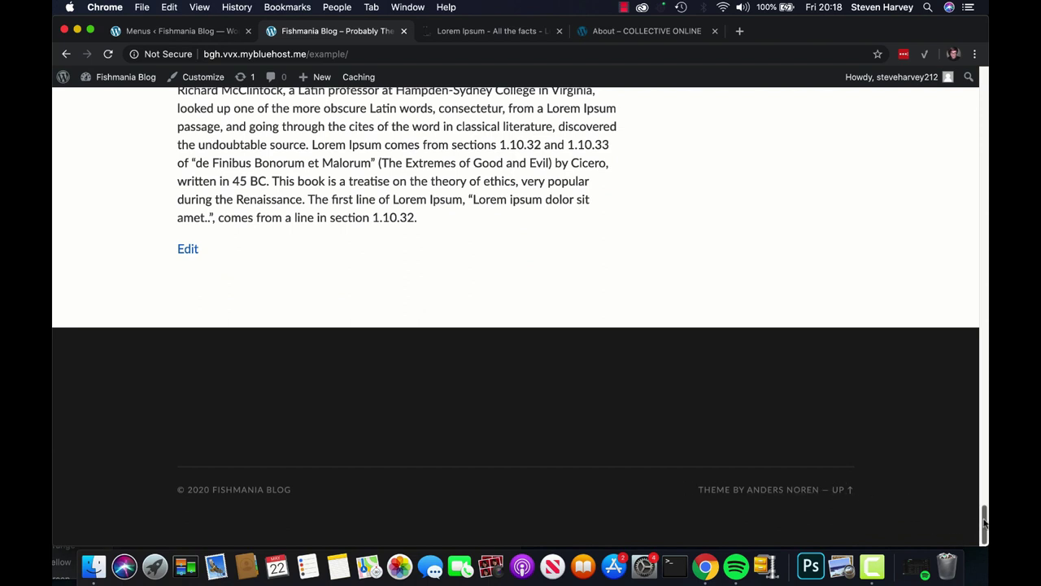
pyautogui.moveTo(985, 524); pyautogui.dragTo(712, 106)
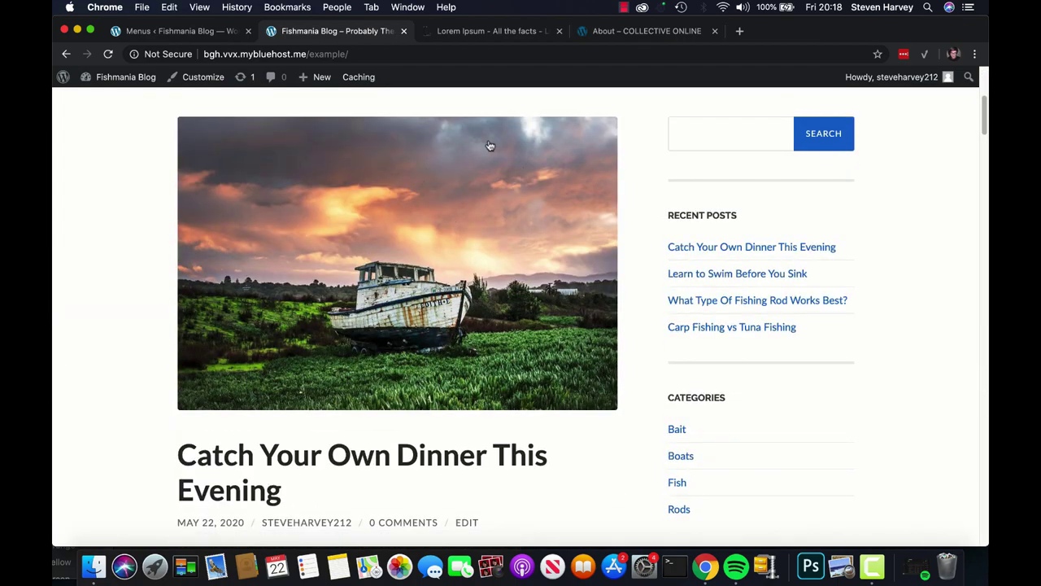
# Open the post "Carp Fishing vs Tuna Fishing" for editing, make it stick to the top of the blog and update it
pyautogui.click(216, 34)
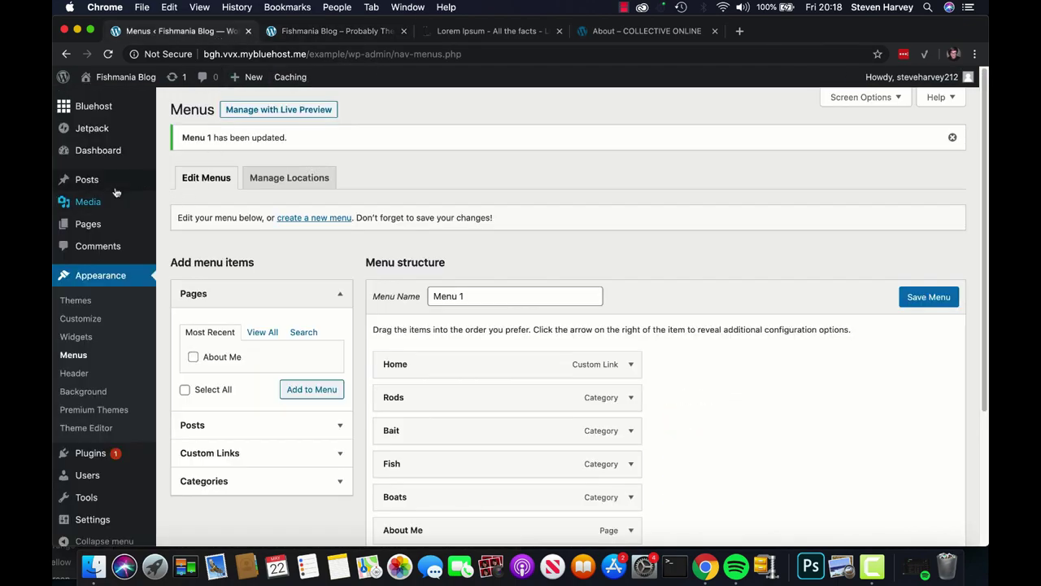
pyautogui.moveTo(104, 187)
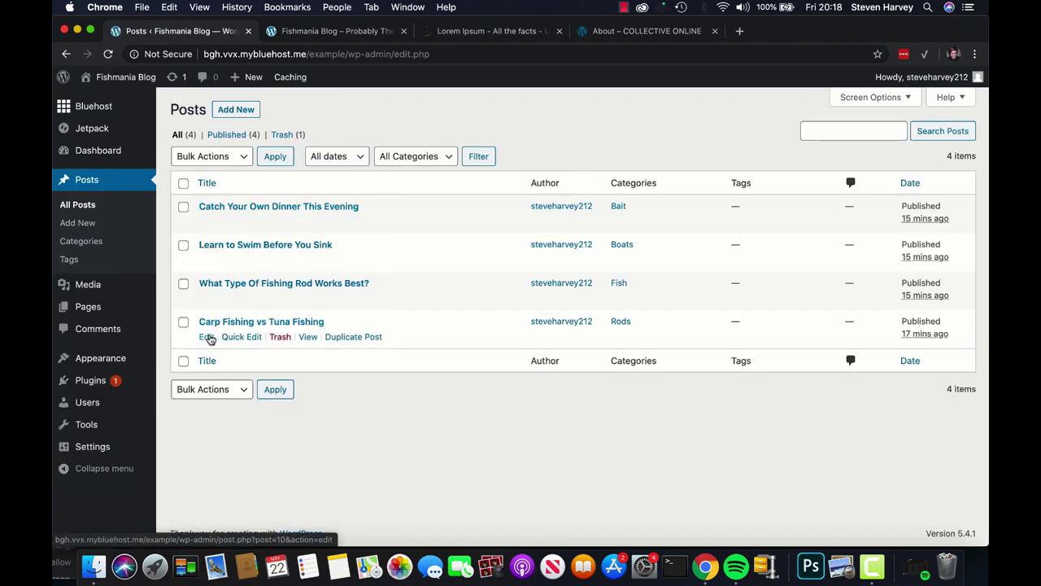
pyautogui.click(207, 337)
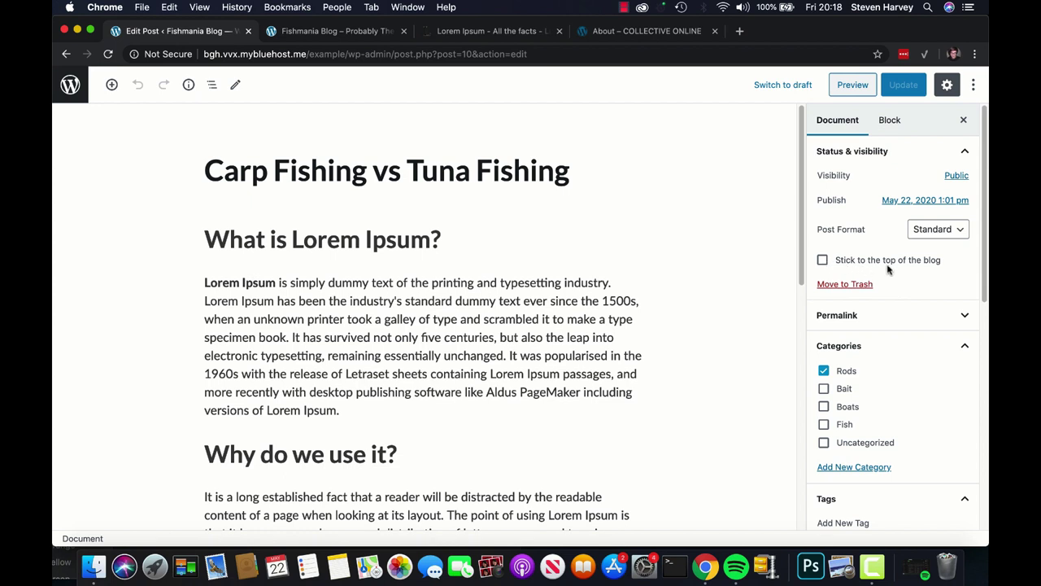
pyautogui.click(824, 262)
pyautogui.click(904, 85)
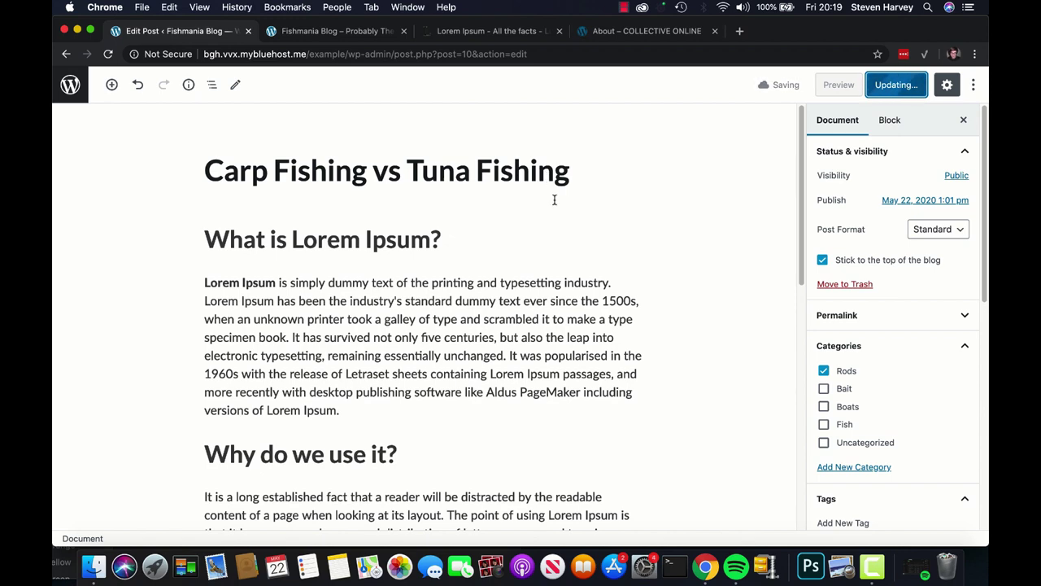
# Reload the live Fishmania Blog homepage and check which post leads the page beneath the header
pyautogui.hotkey('ctrl', 'Tab')
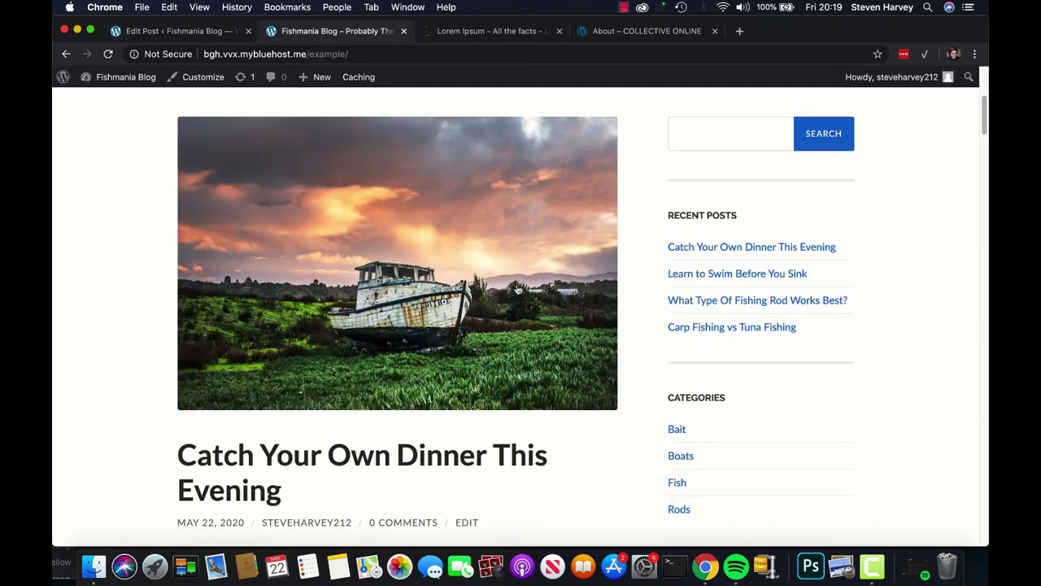
pyautogui.scroll(3, 619, 285)
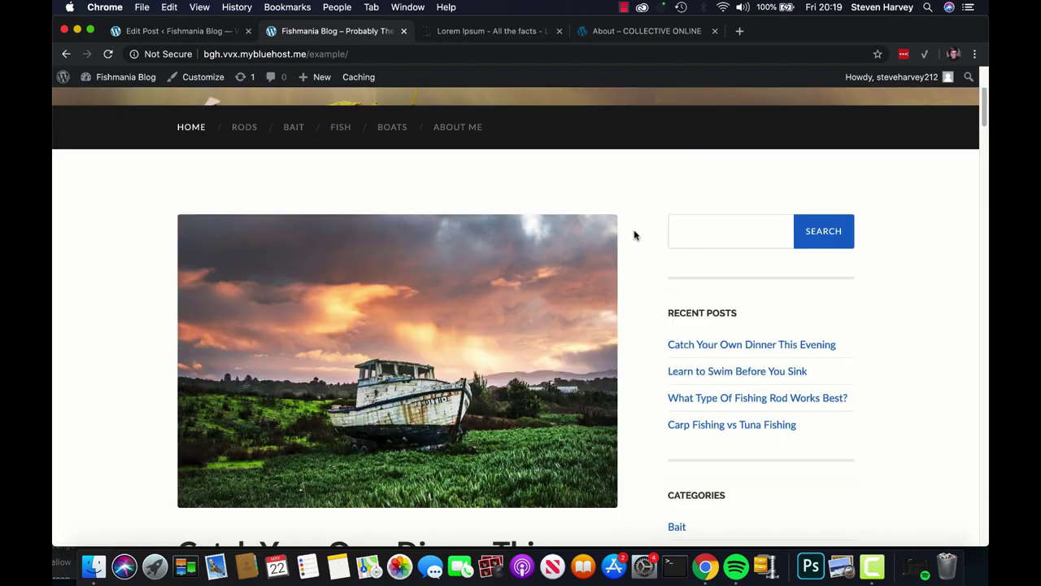
pyautogui.press('super+r')
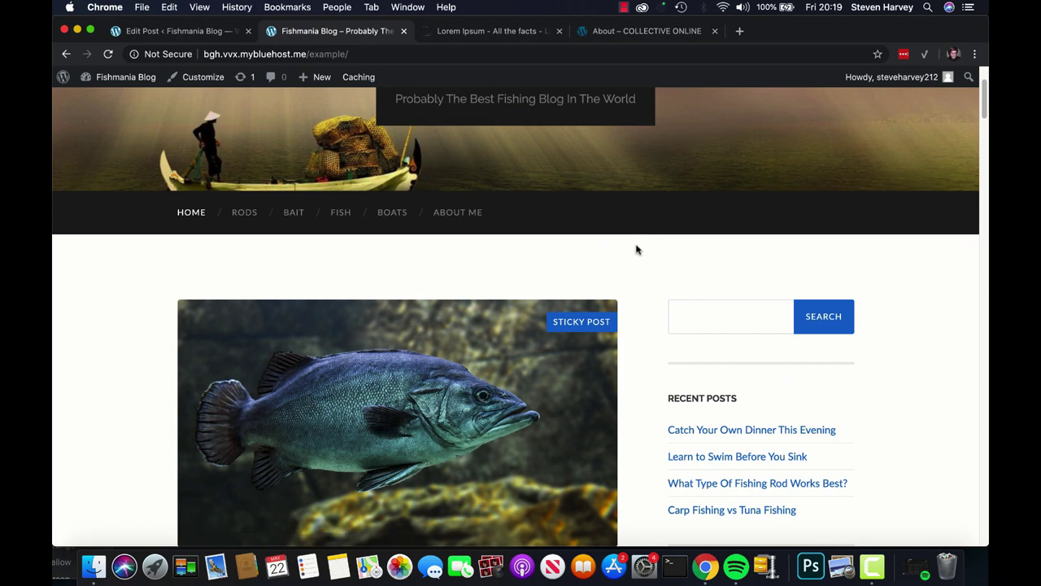
pyautogui.scroll(-5, 649, 302)
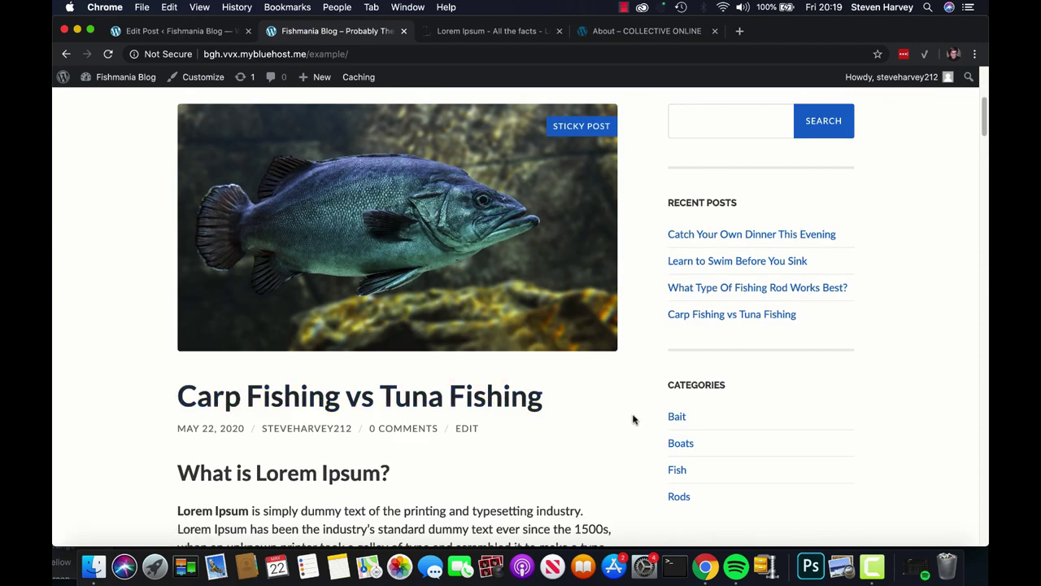
pyautogui.scroll(1, 632, 419)
pyautogui.scroll(2, 638, 422)
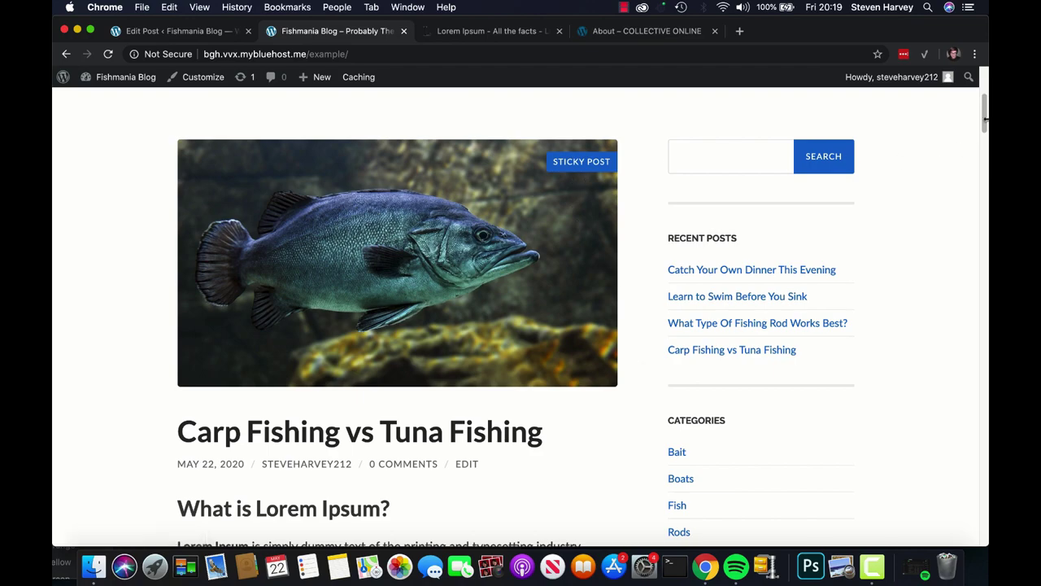
pyautogui.moveTo(983, 120); pyautogui.dragTo(985, 95)
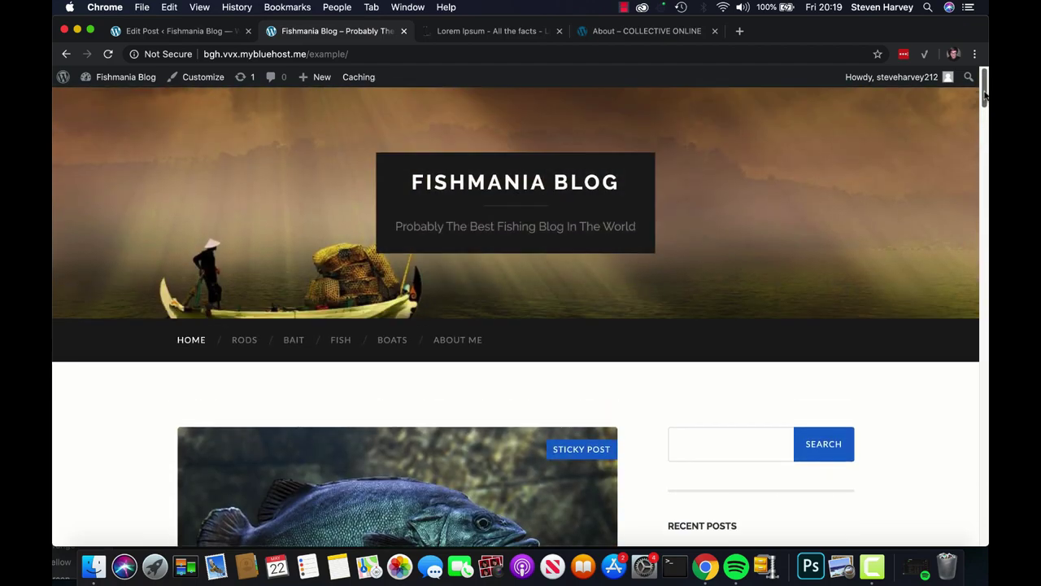